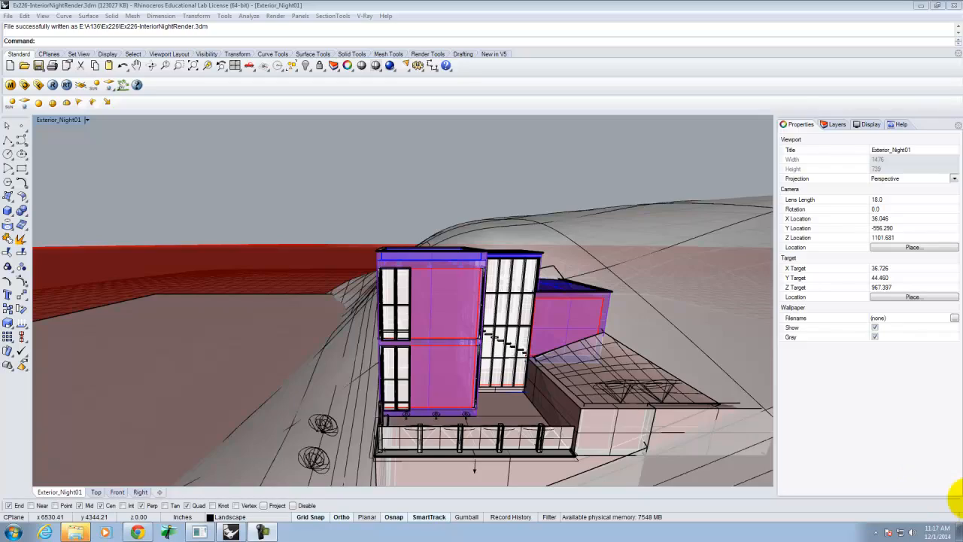
- Examine the house and its surrounding terrain from the front, the side and above
mouse_move(265, 229)
right_down()
mouse_move(295, 277)
mouse_move(499, 275)
mouse_move(518, 334)
mouse_move(576, 338)
mouse_move(488, 331)
mouse_move(488, 301)
right_up()
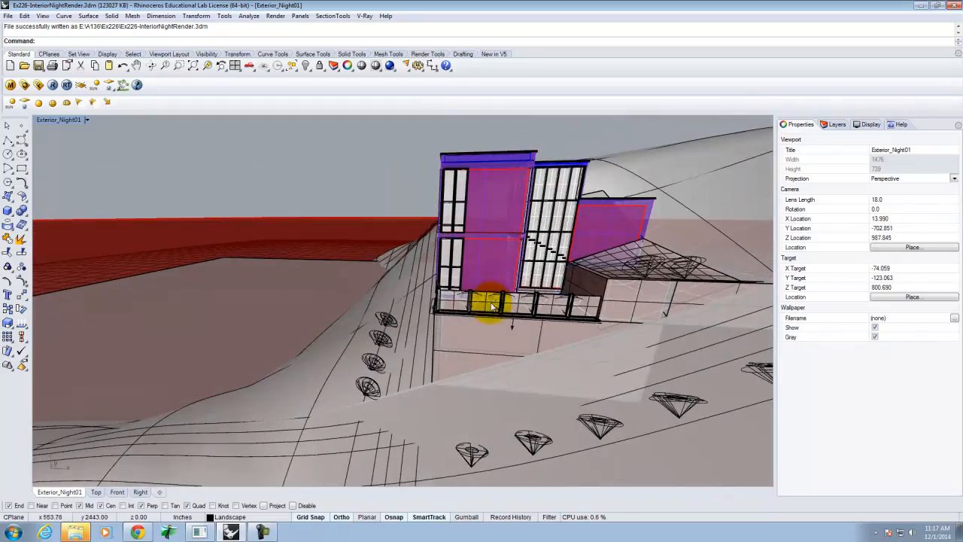
mouse_move(359, 348)
right_down()
mouse_move(357, 338)
mouse_move(461, 356)
mouse_move(438, 355)
mouse_move(468, 298)
right_up()
scroll(452, 339, down, 6)
scroll(494, 326, up, 5)
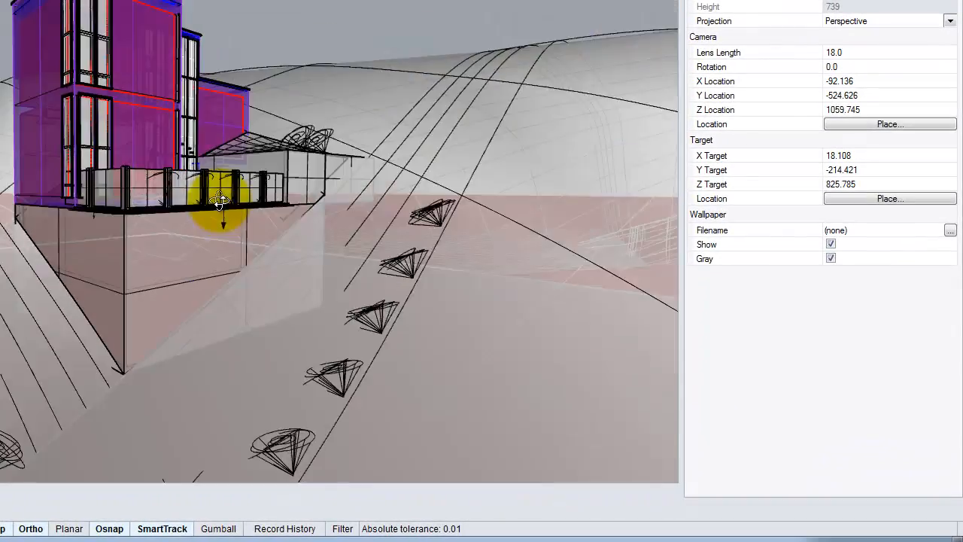
right_drag(219, 198, 208, 204)
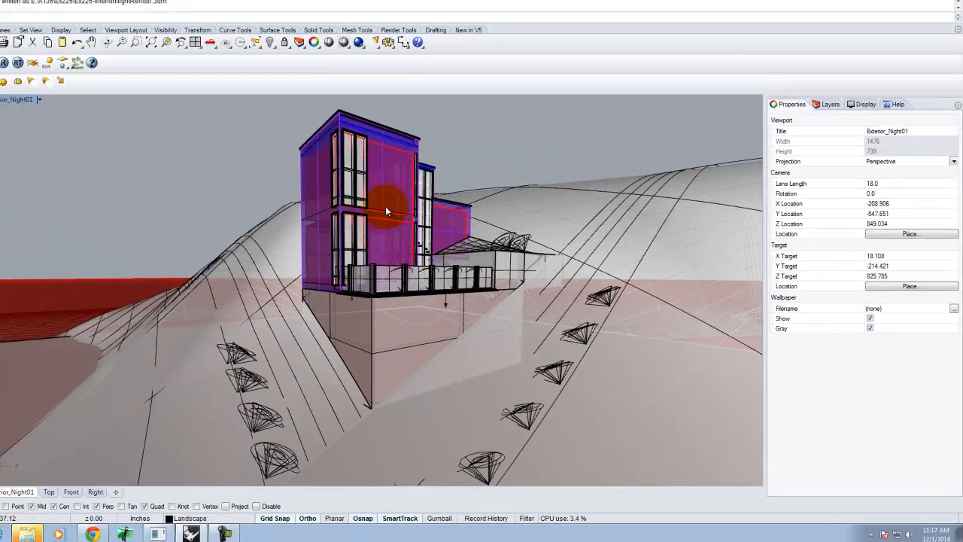
right_drag(386, 206, 480, 290)
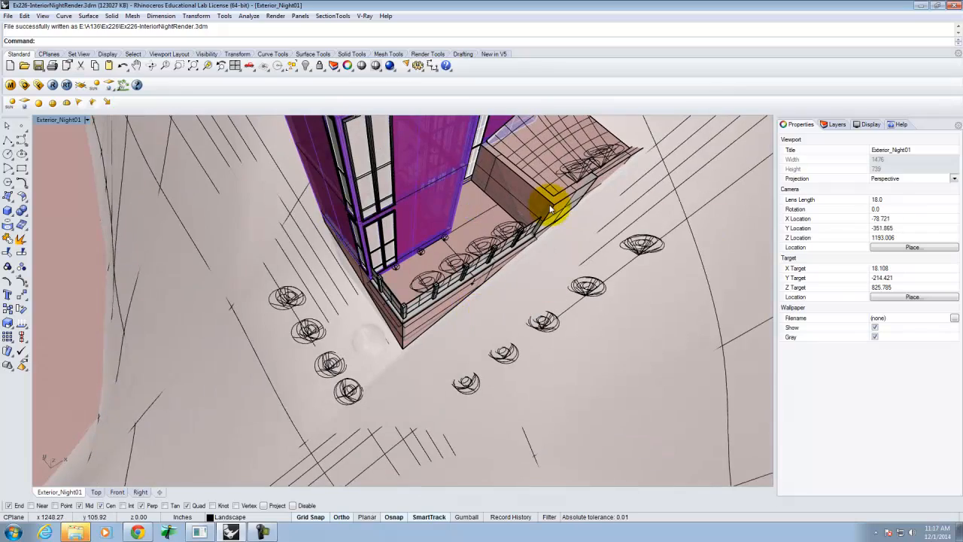
right_drag(550, 209, 598, 243)
right_drag(461, 212, 372, 237)
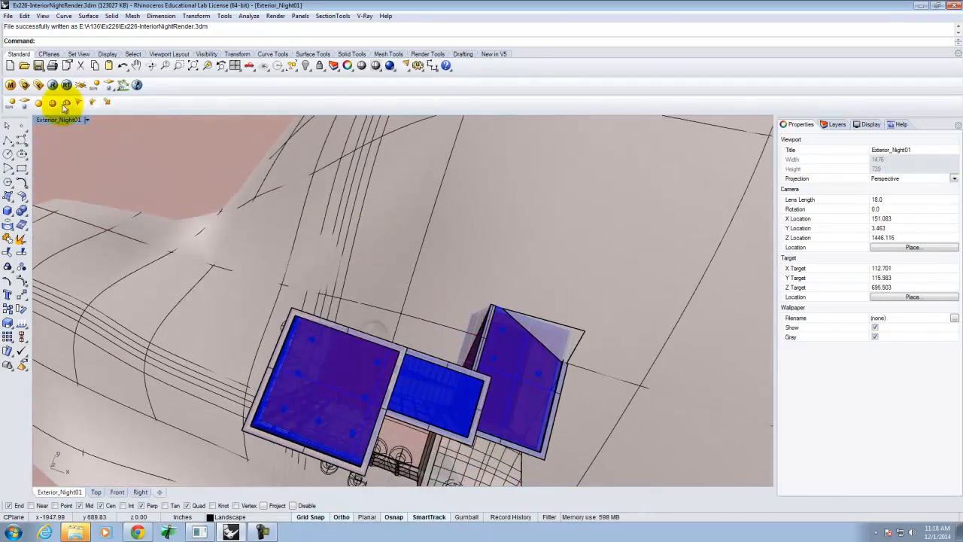
- Set the Exterior_Night01 viewport's display mode to Shaded and view the house and terrain from above
click(86, 121)
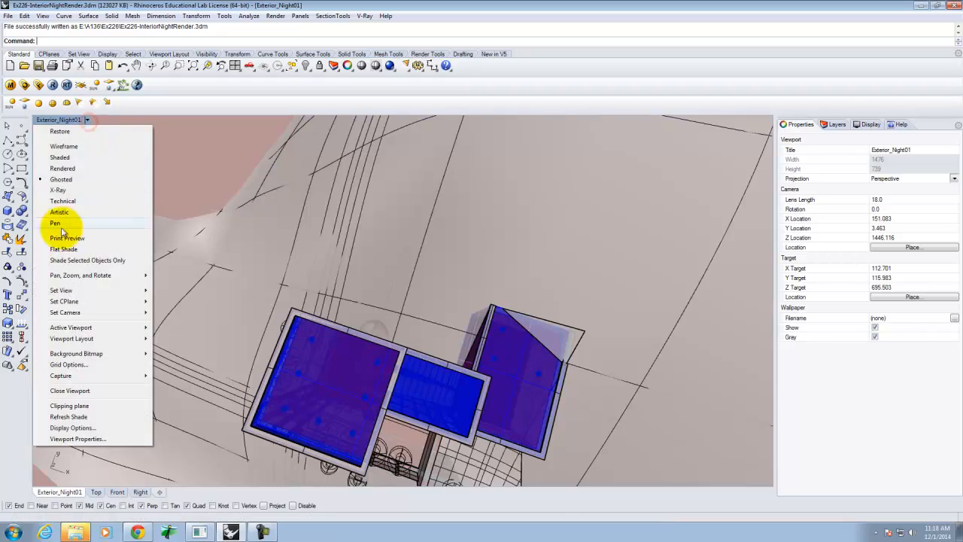
click(60, 157)
mouse_move(398, 376)
right_down()
mouse_move(427, 322)
mouse_move(441, 339)
mouse_move(383, 316)
mouse_move(372, 352)
mouse_move(379, 225)
right_up()
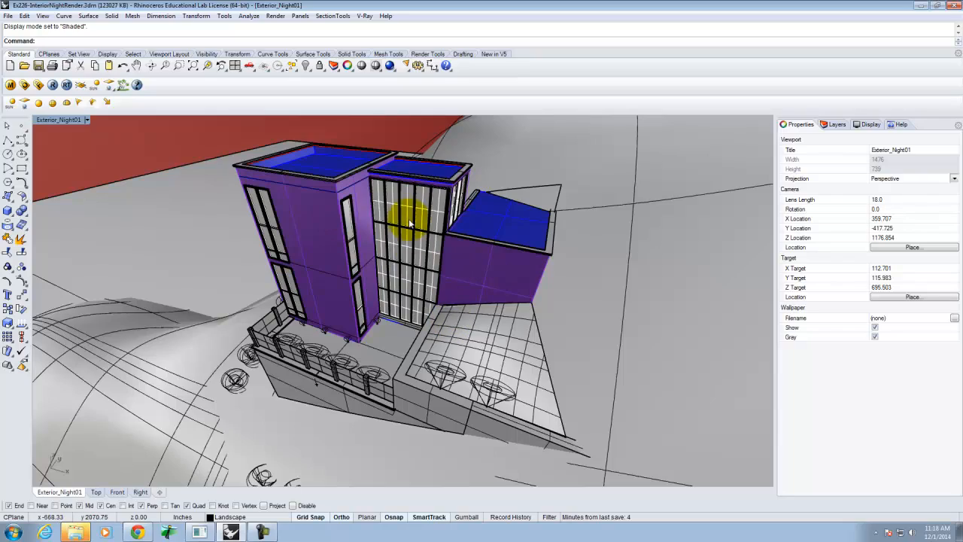
right_drag(362, 207, 609, 288)
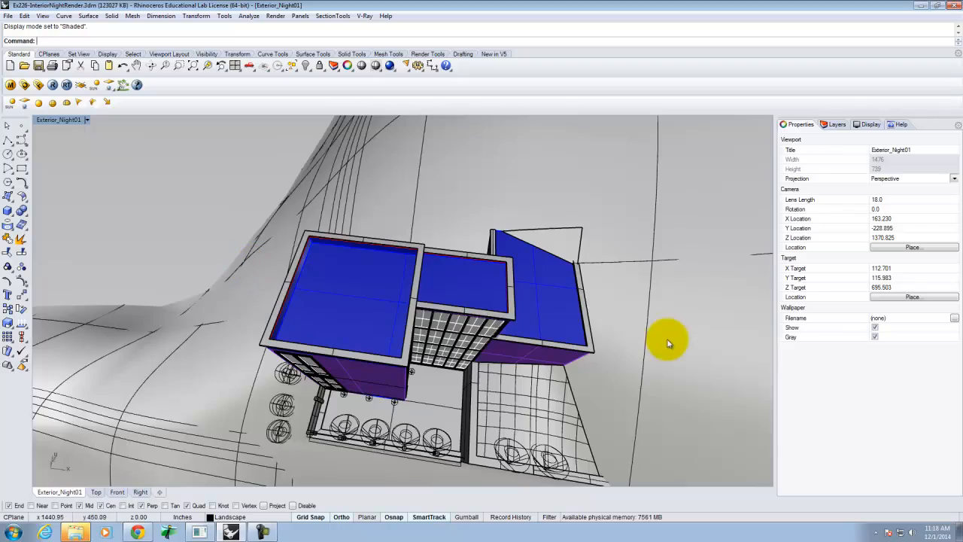
right_drag(494, 308, 503, 333)
scroll(514, 308, down, 6)
right_drag(422, 329, 536, 333)
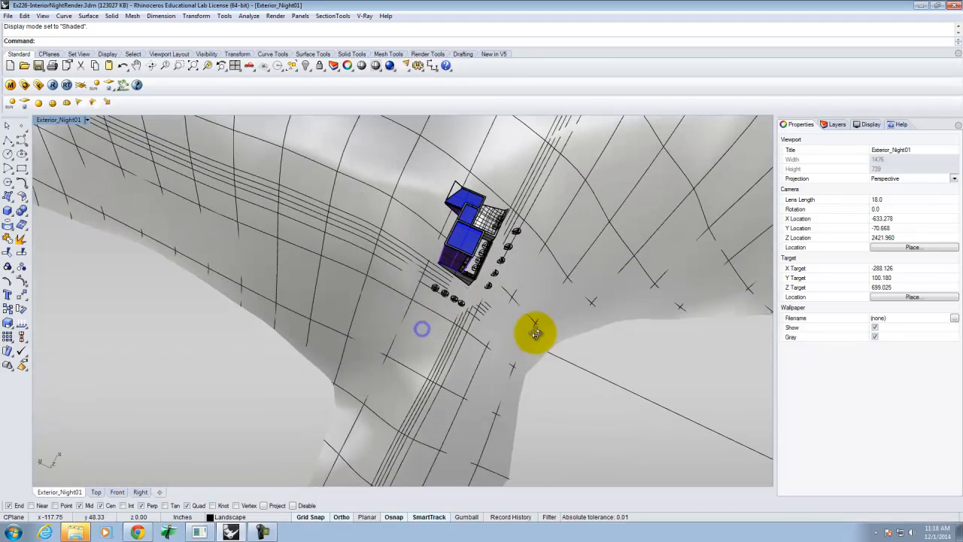
- Restore the four-viewport layout and frame the house's rear wing in the Top view
double_click(69, 119)
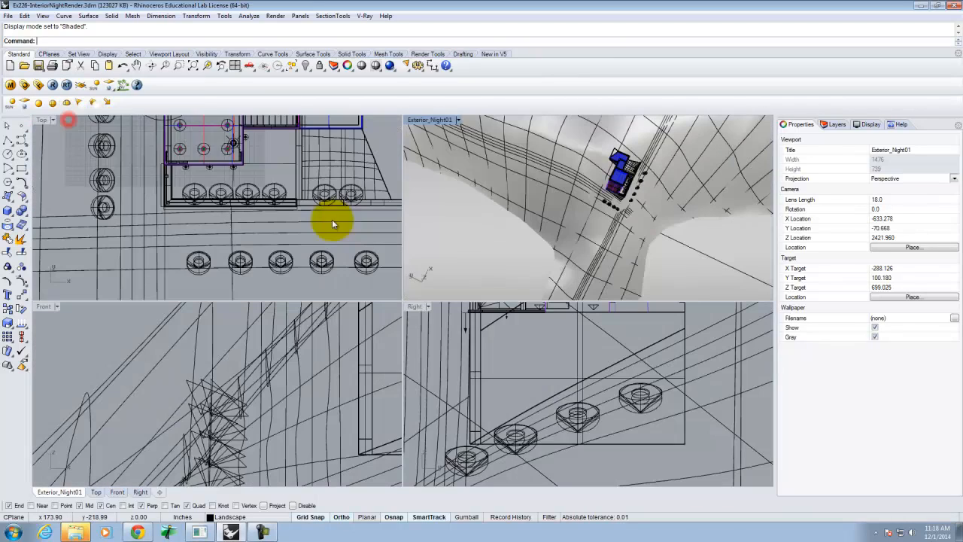
scroll(265, 227, down, 6)
scroll(286, 228, up, 3)
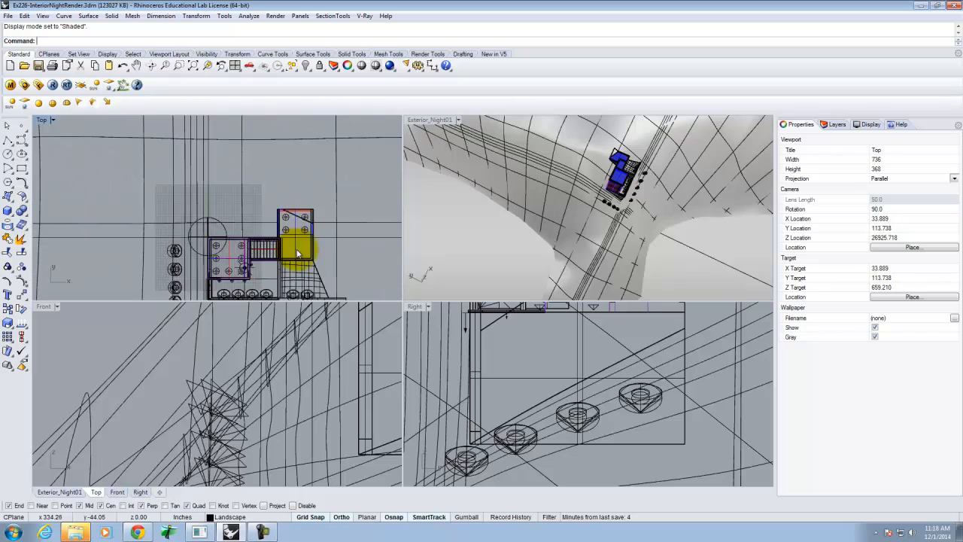
scroll(298, 254, up, 5)
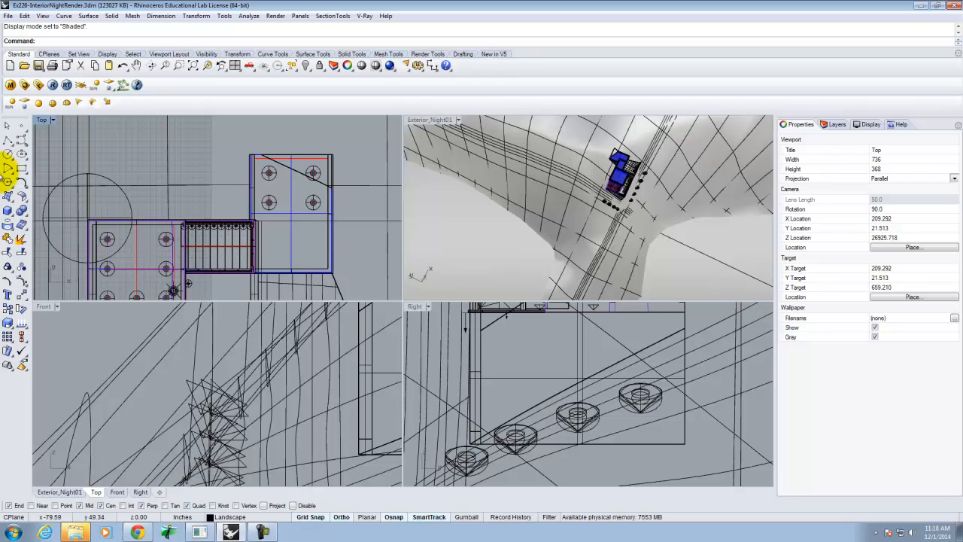
- With object snaps disabled, draw a horizontal polyline in the Top view at about Y -60, from just right of the house leftward past the ocean disc
click(7, 143)
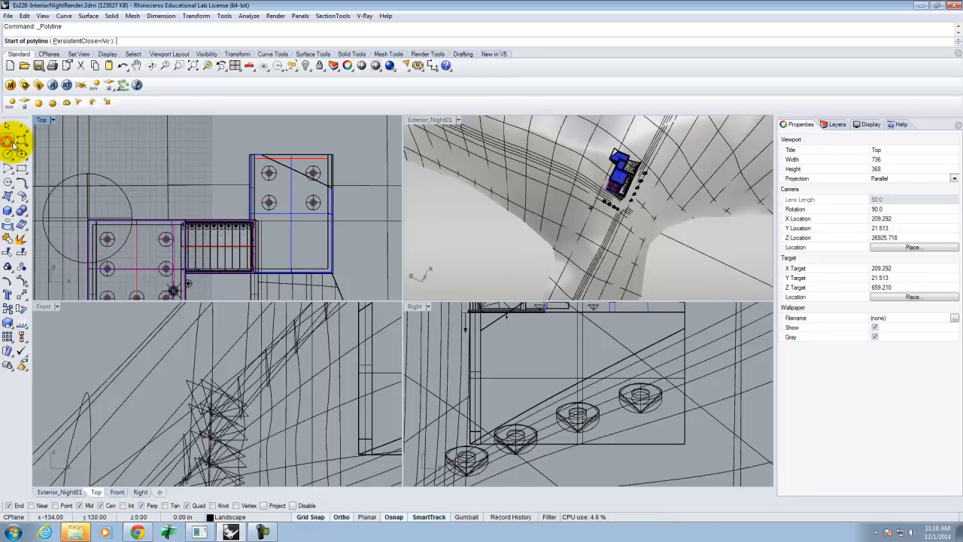
click(295, 505)
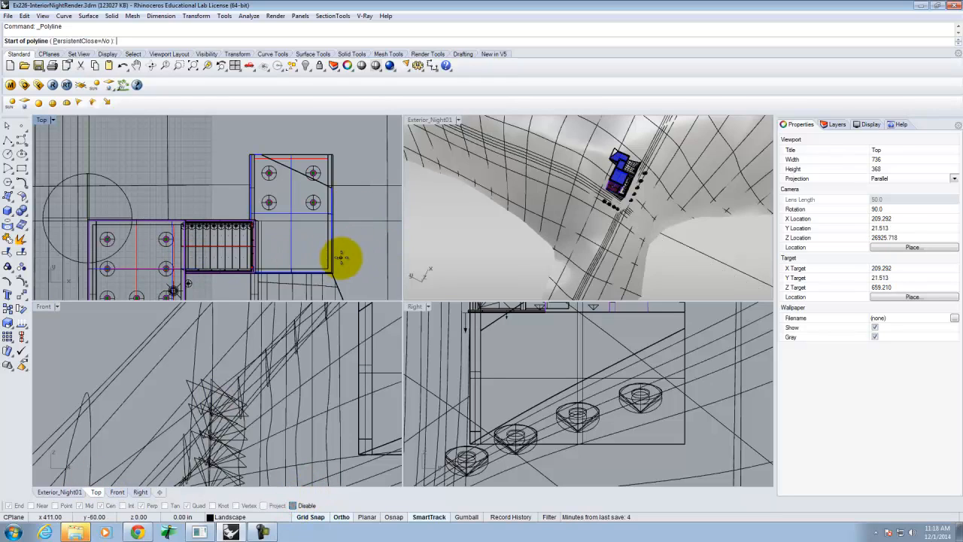
click(348, 258)
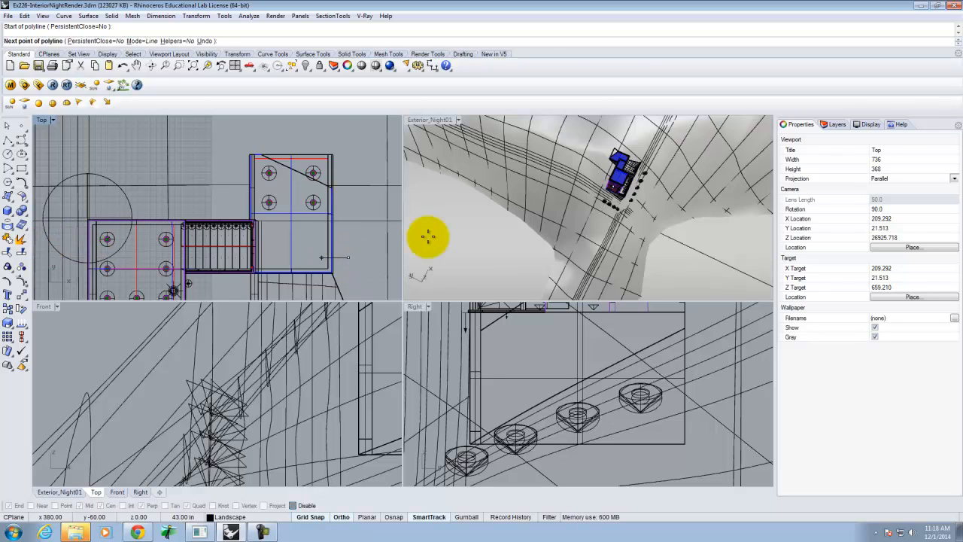
scroll(521, 232, down, 2)
scroll(363, 241, down, 20)
scroll(364, 239, up, 15)
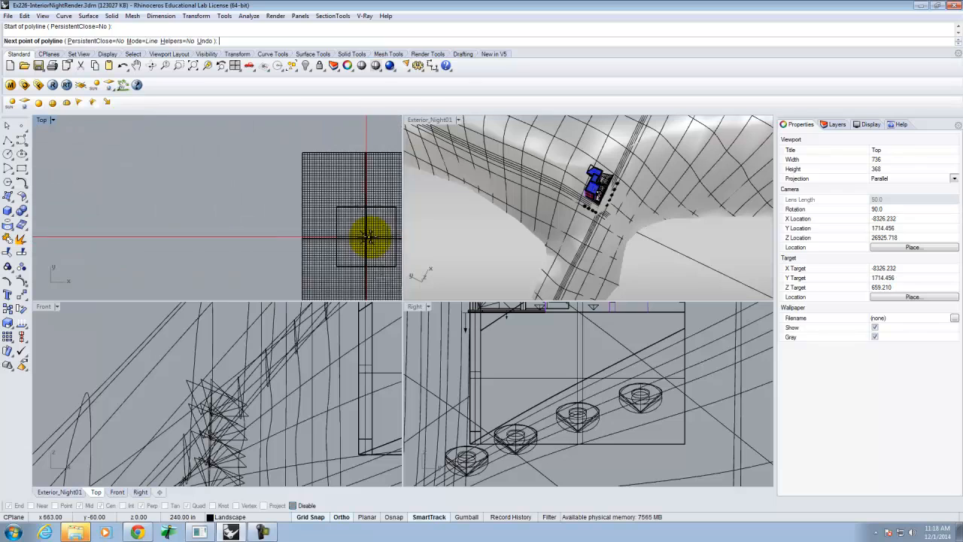
click(280, 236)
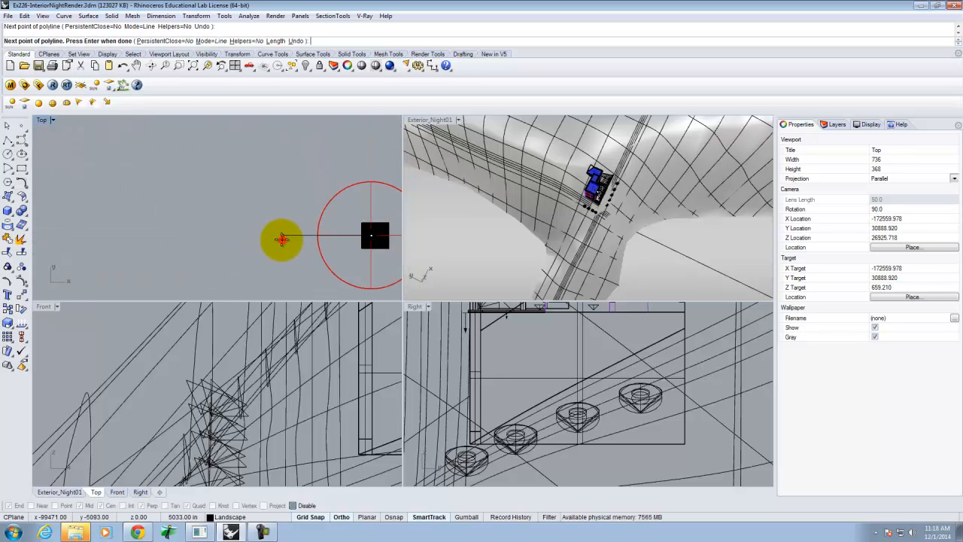
key(Return)
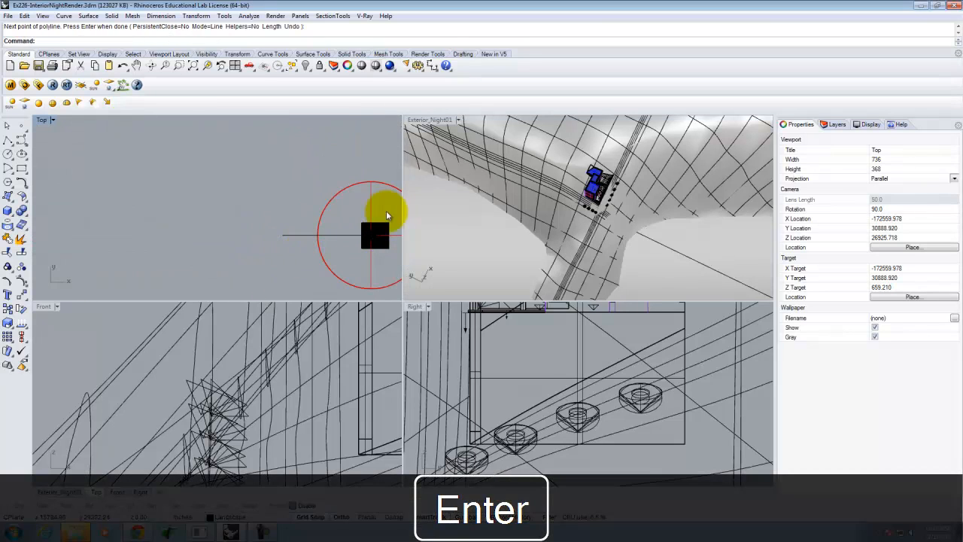
- Re-enable object snaps and draw a second horizontal polyline from the first line's start near the house rightward past the ocean disc's edge
scroll(361, 241, up, 3)
scroll(338, 241, down, 12)
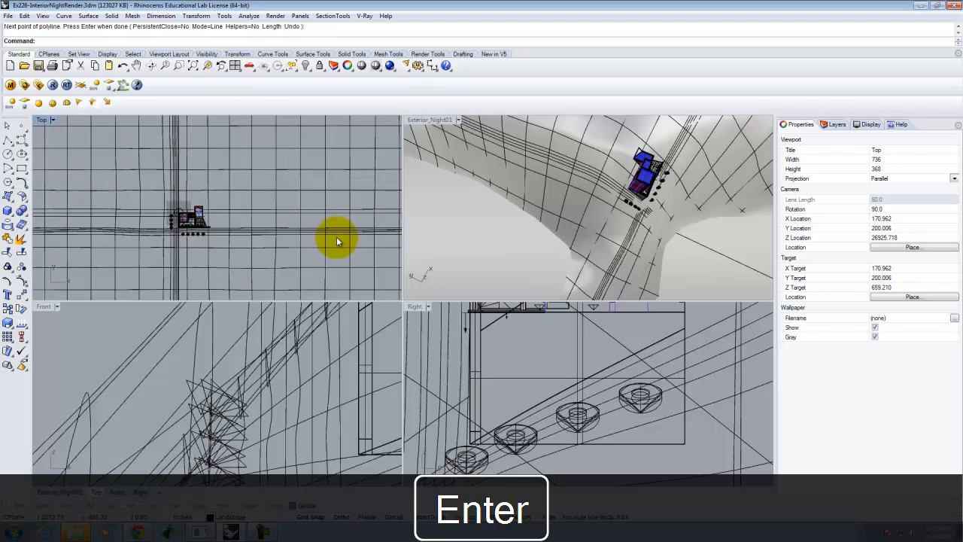
scroll(161, 217, up, 10)
key(Return)
click(293, 505)
click(250, 214)
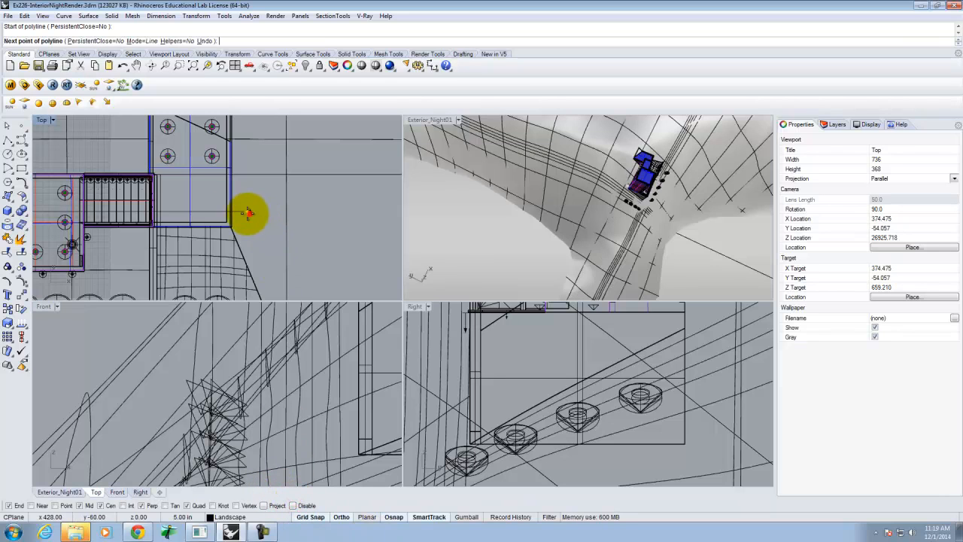
scroll(162, 234, down, 20)
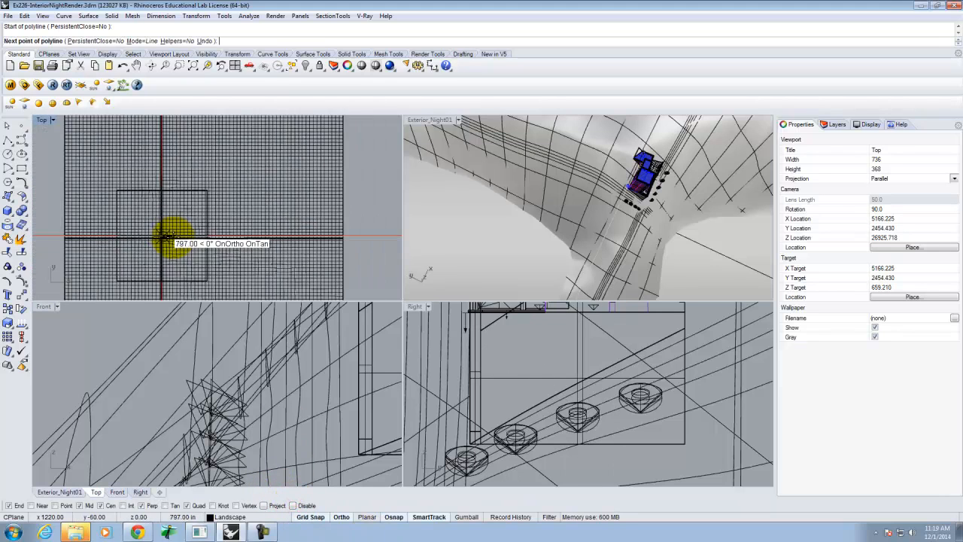
scroll(225, 236, down, 10)
click(336, 235)
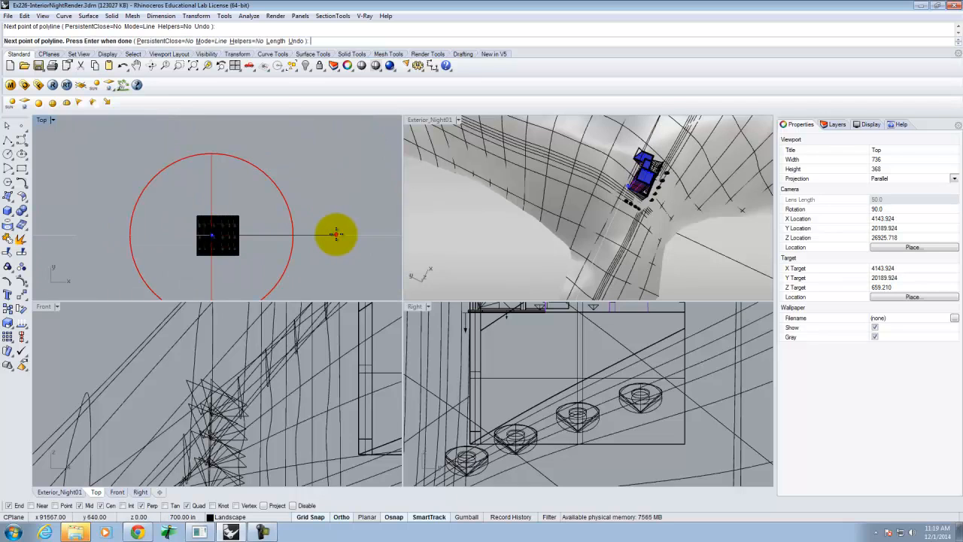
key(Return)
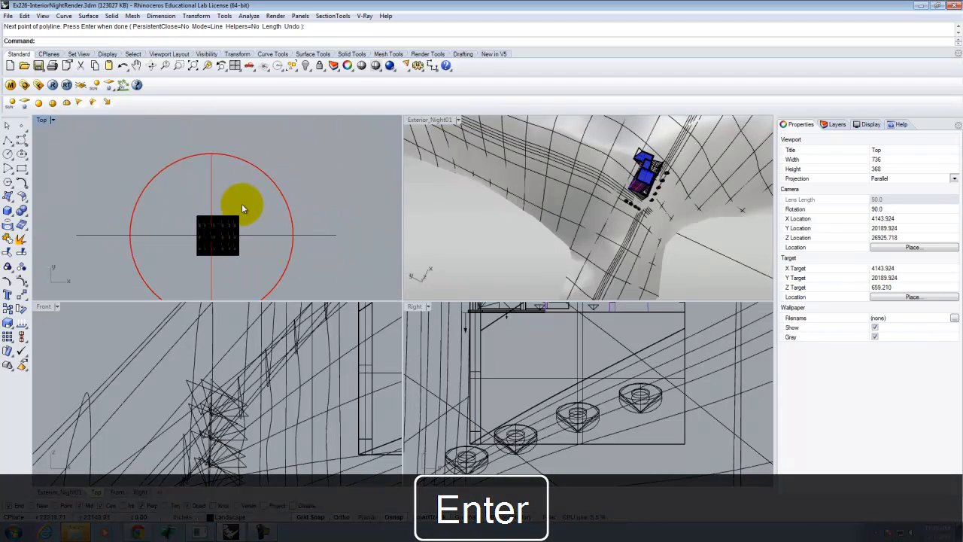
- Maximize the Exterior_Night01 viewport and view the section line crossing the whole ocean disc at an angle
click(430, 119)
scroll(430, 218, down, 20)
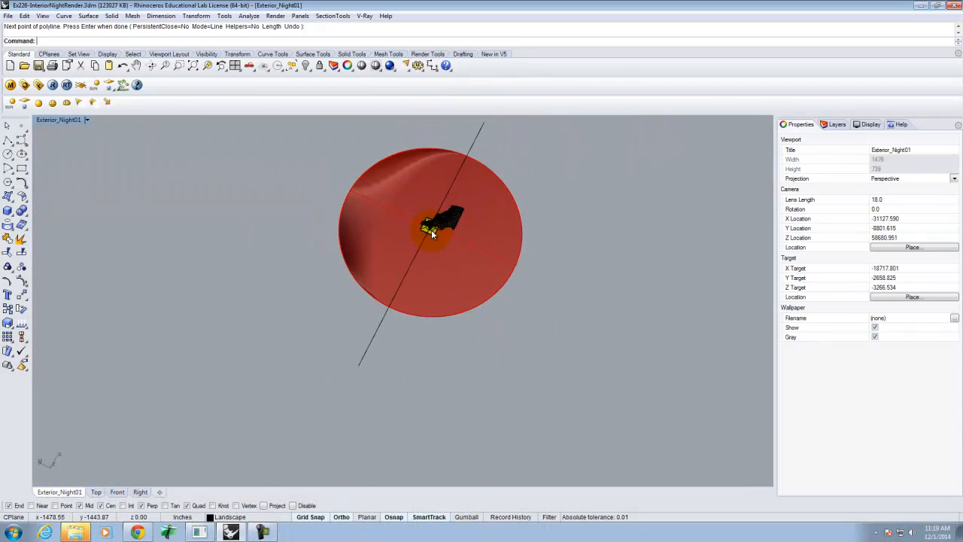
right_drag(432, 233, 475, 233)
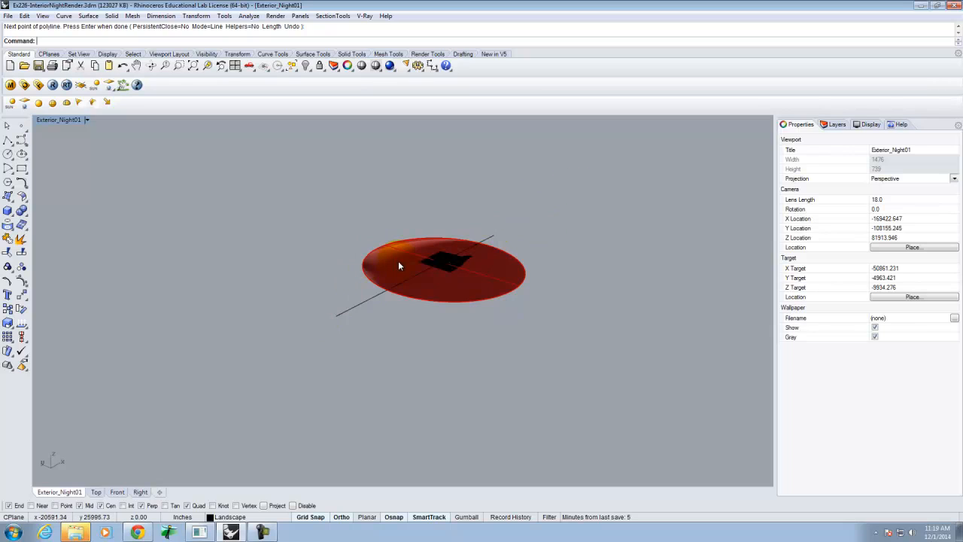
scroll(490, 262, up, 5)
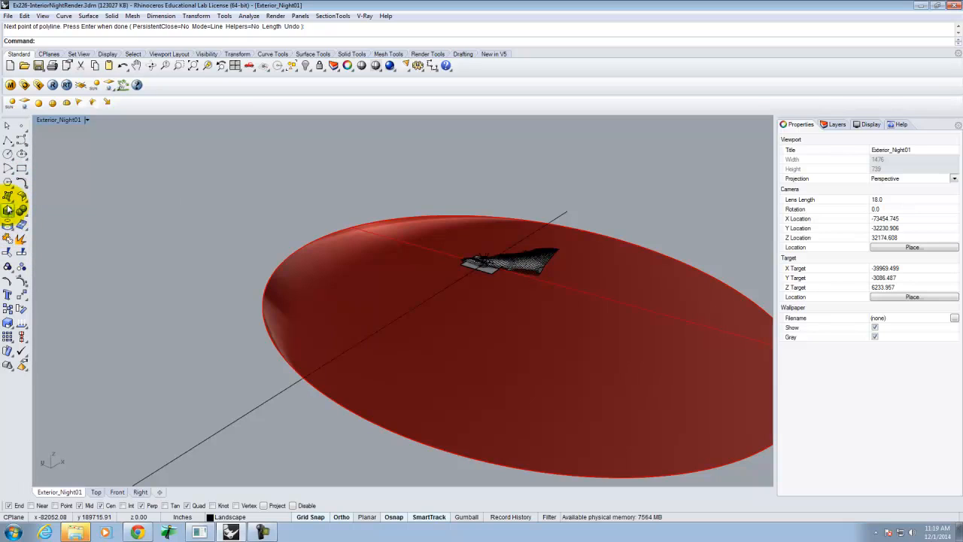
- Collapse the Lighting layer group and create a new layer named Section
click(836, 125)
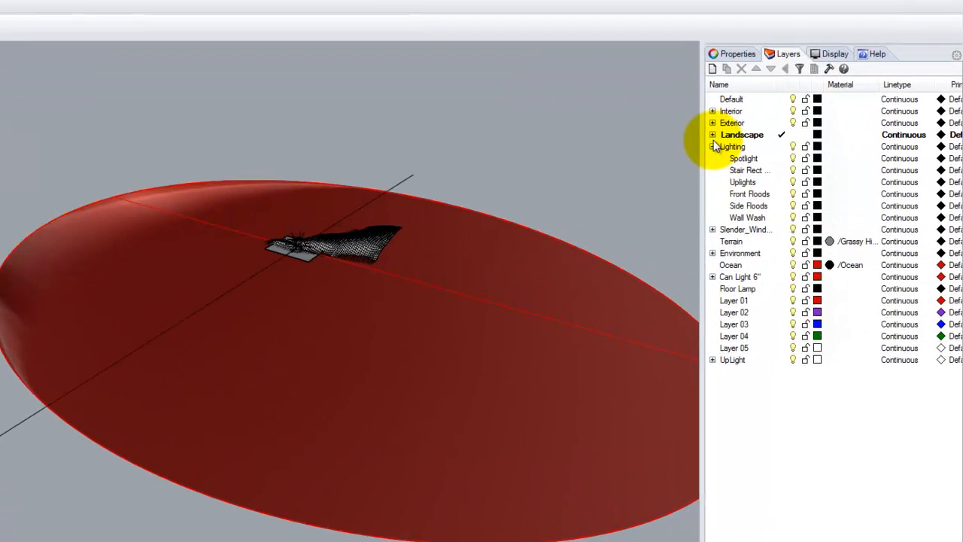
click(776, 186)
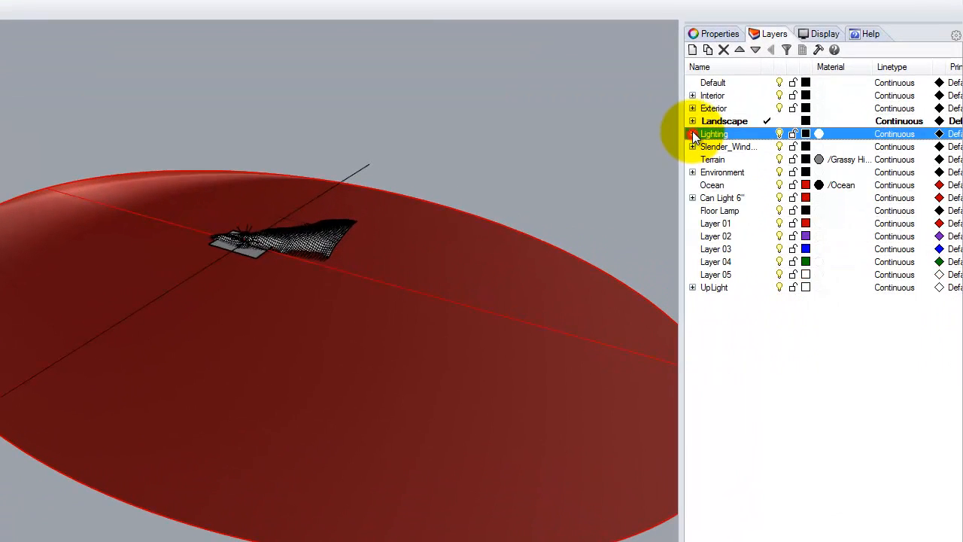
click(692, 50)
text(Section)
click(759, 148)
- Move the Section layer to the end of the layer list, below UpLight
drag(759, 148, 731, 308)
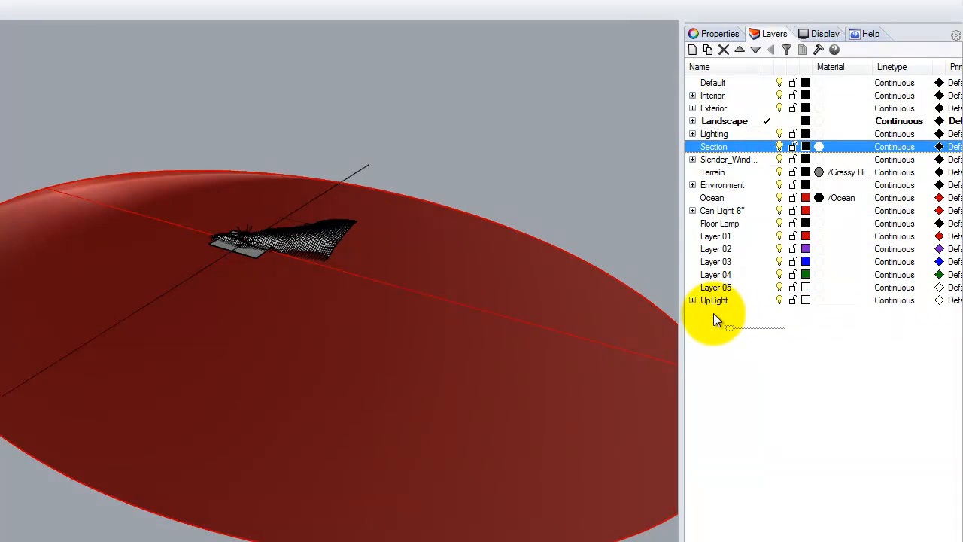
click(755, 50)
click(755, 49)
click(755, 50)
click(755, 50)
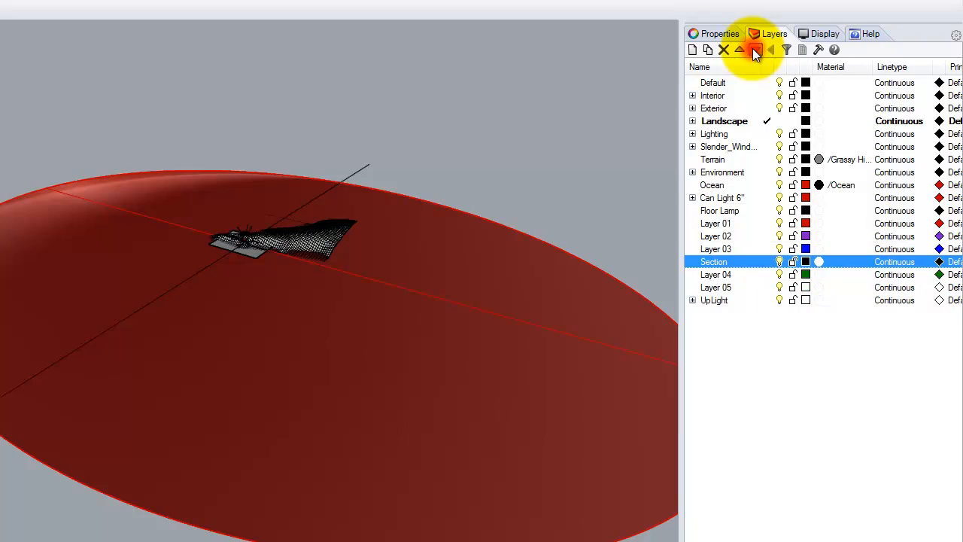
click(755, 50)
click(755, 50)
click(755, 49)
- Add a sublayer named SectionPlane under Section and make it the current layer
click(708, 49)
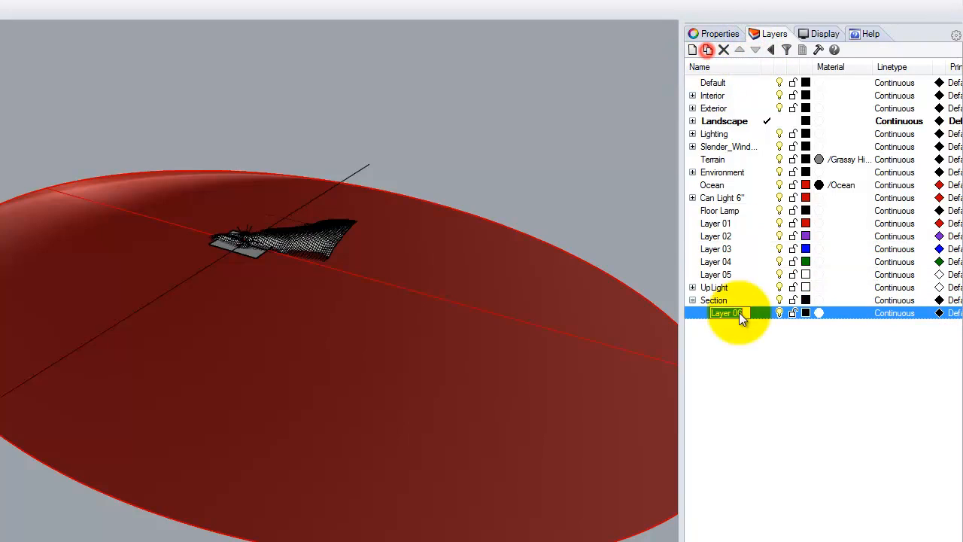
text(SectionPlan)
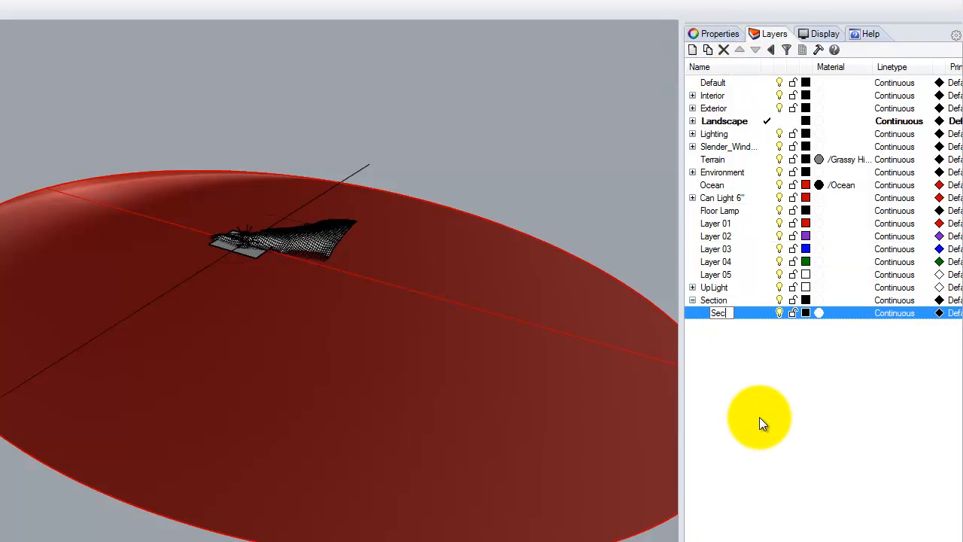
text(e)
click(759, 417)
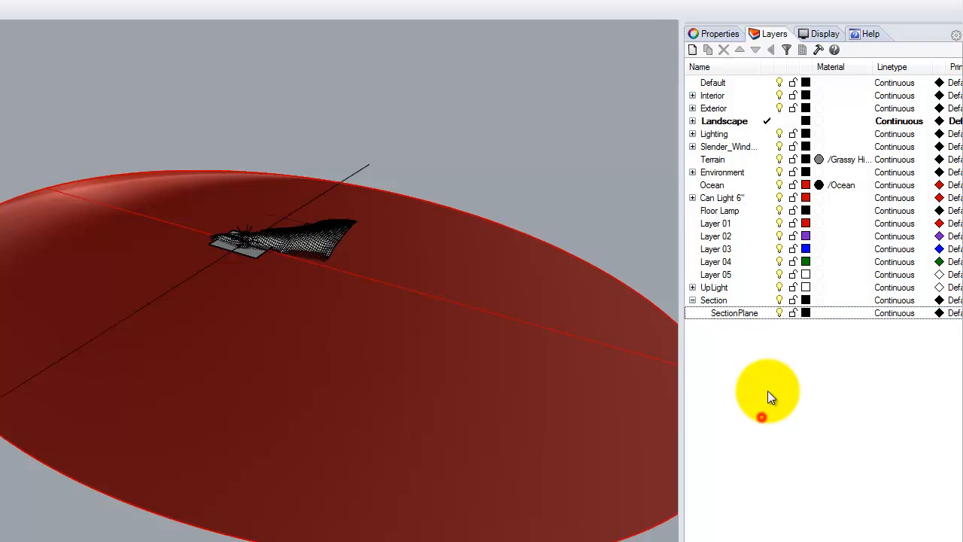
click(764, 318)
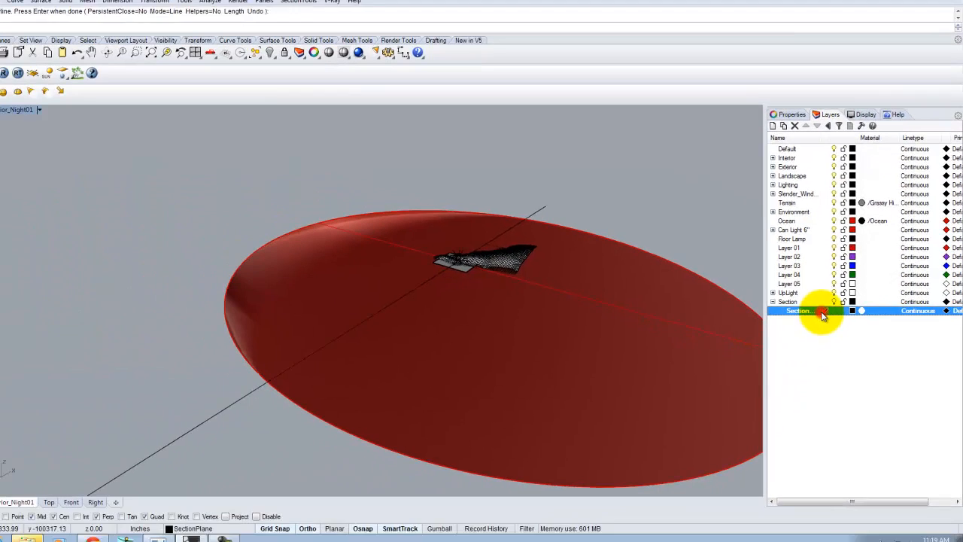
scroll(431, 265, down, 5)
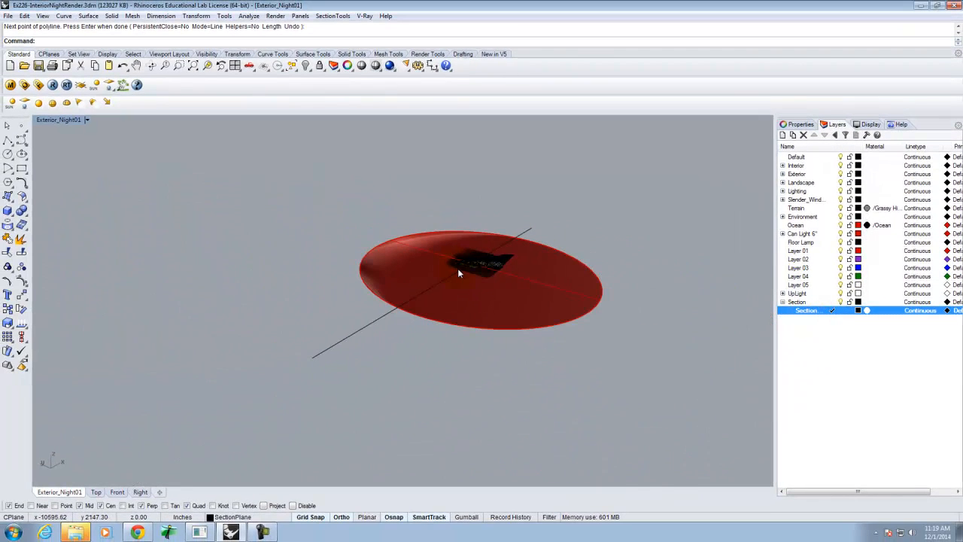
- Draw a vertical plane surface along the full length of the section line, tall enough to rise well above the ocean disc
click(9, 198)
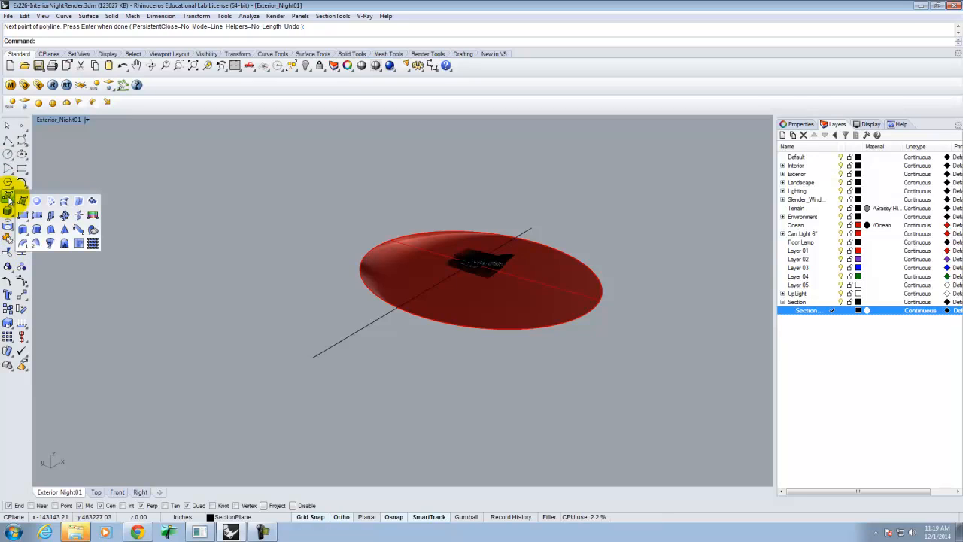
click(50, 216)
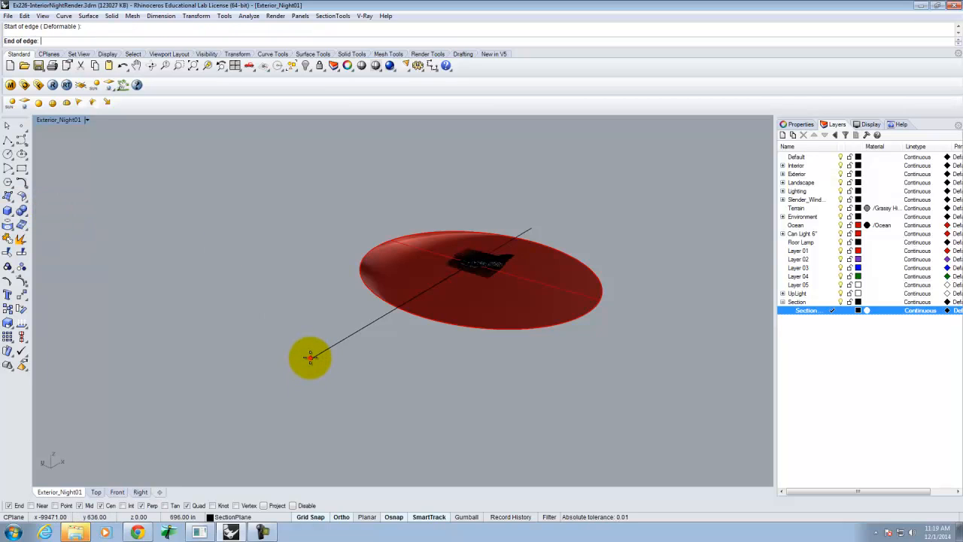
click(311, 356)
click(532, 226)
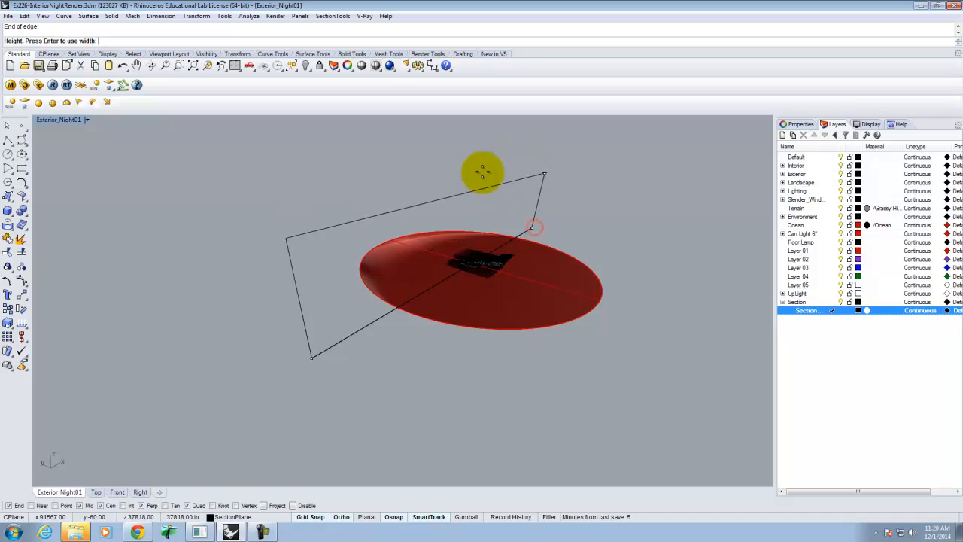
scroll(482, 172, down, 3)
click(470, 138)
- Move the vertical plane straight down by half its height, from its side edge's midpoint to the end of the section line
click(487, 173)
scroll(499, 193, up, 7)
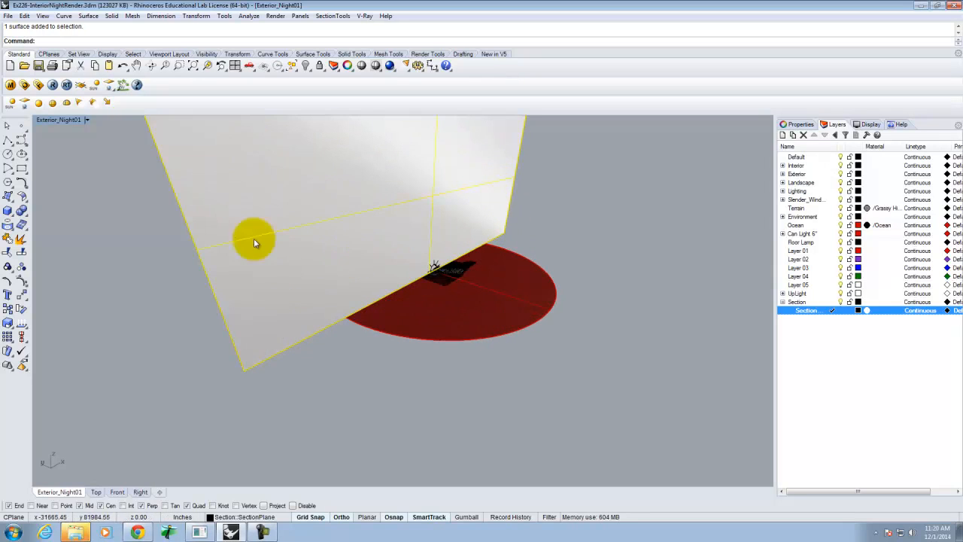
text(m)
key(Return)
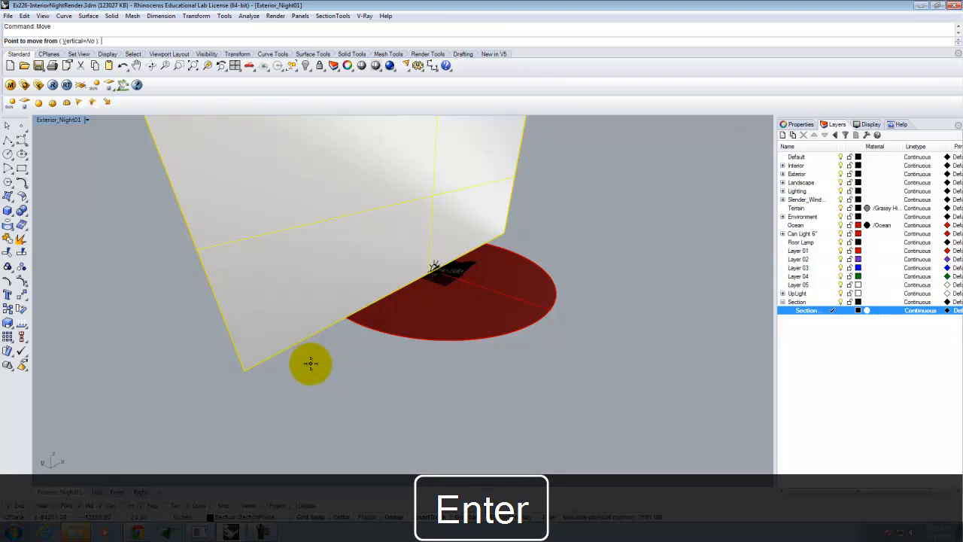
text(vfg)
key(BackSpace)
key(BackSpace)
key(Return)
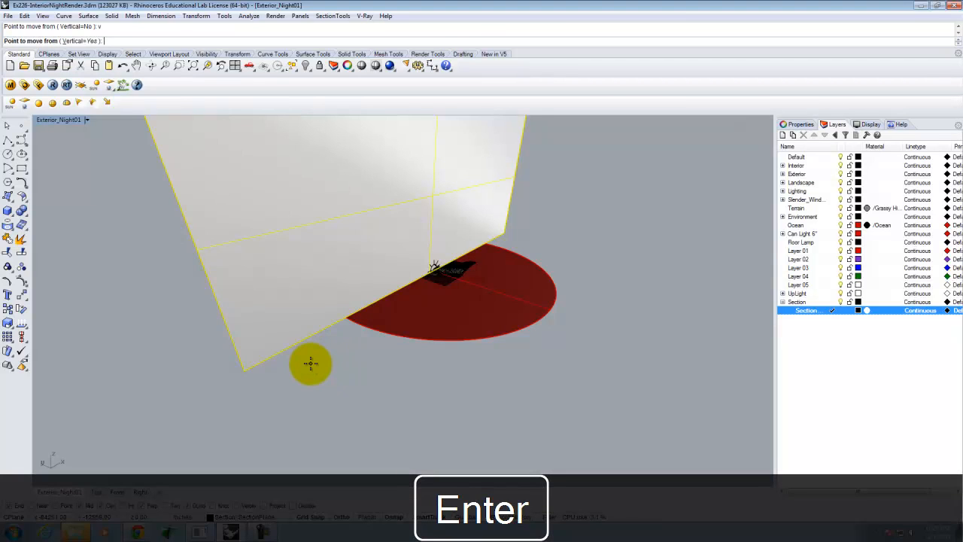
click(202, 251)
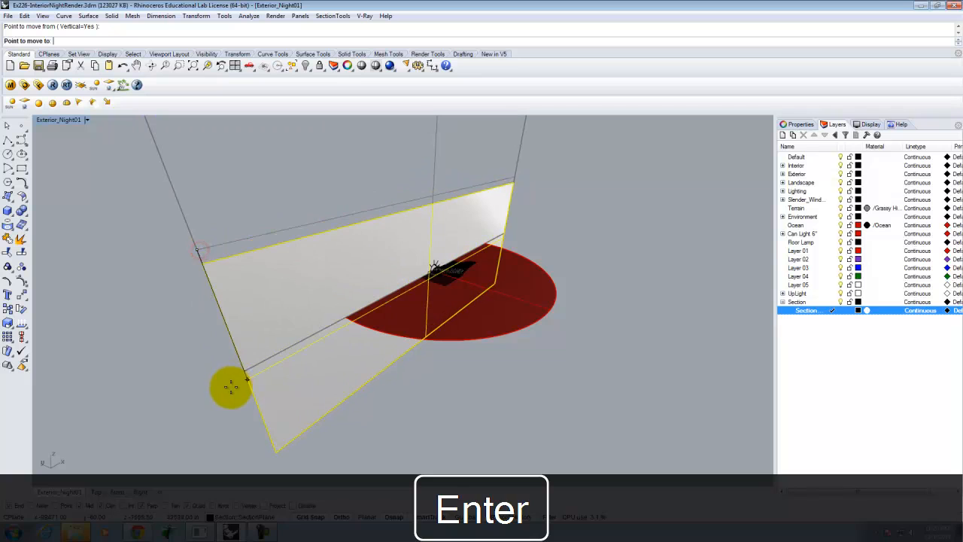
click(246, 372)
mouse_move(642, 349)
right_down()
mouse_move(419, 294)
mouse_move(553, 336)
mouse_move(652, 329)
mouse_move(636, 337)
right_up()
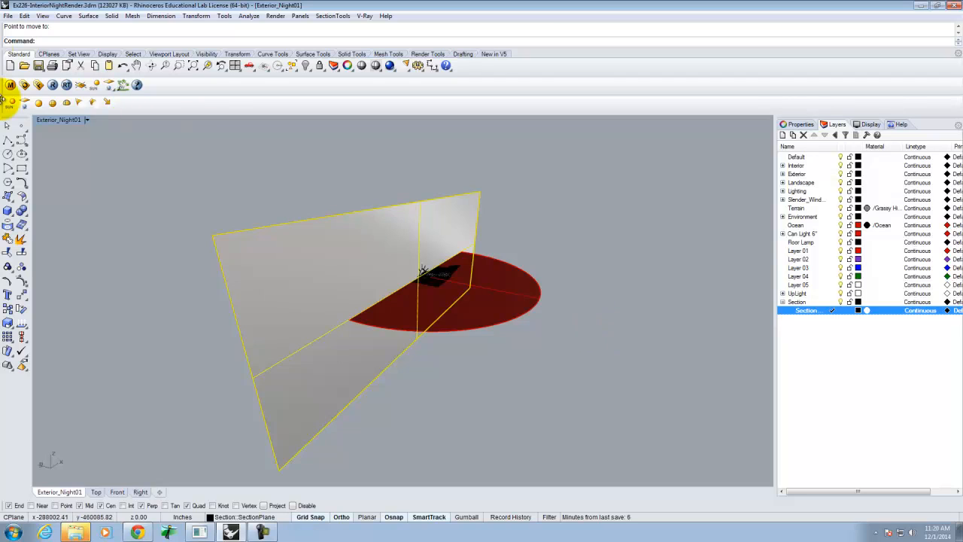
click(134, 206)
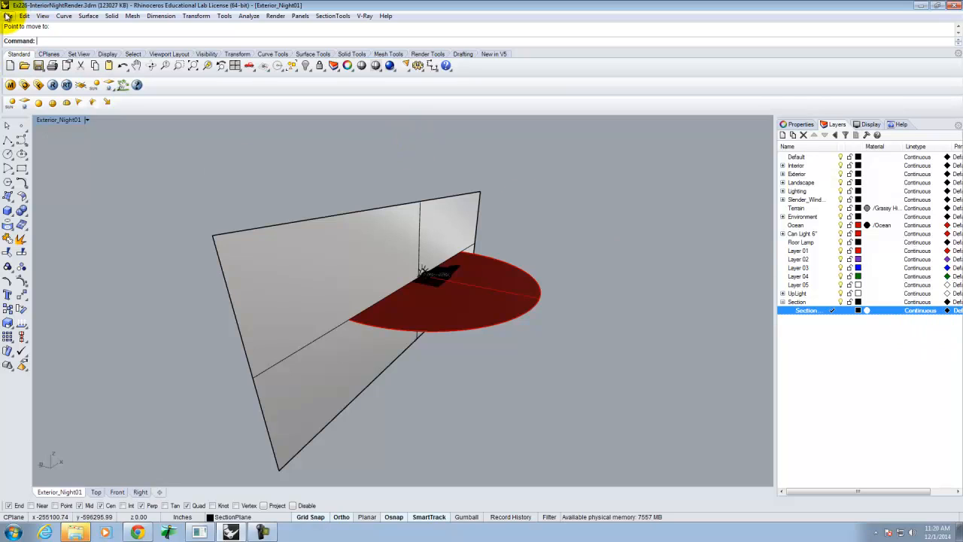
- Start creating a section with SectionTools, choosing every object except the vertical plane as the objects to section
click(332, 16)
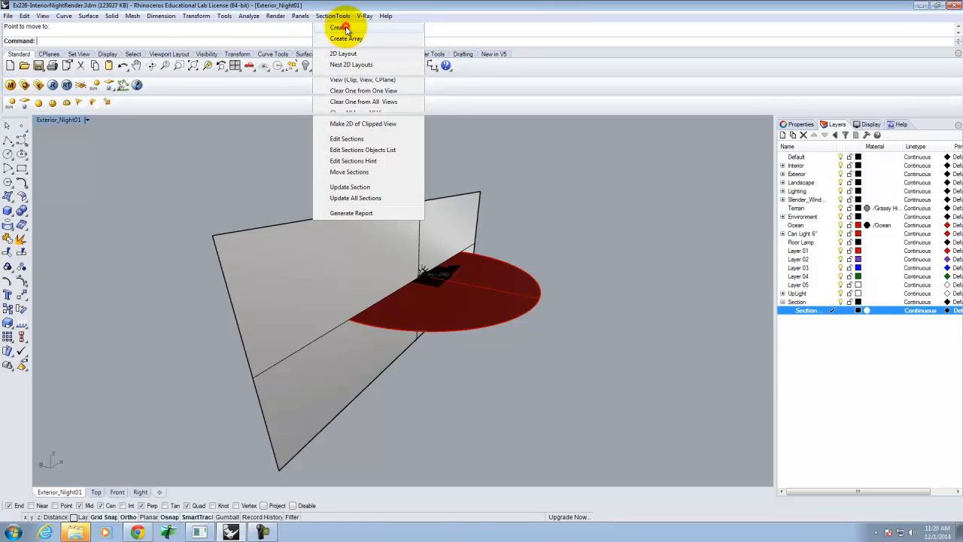
click(346, 28)
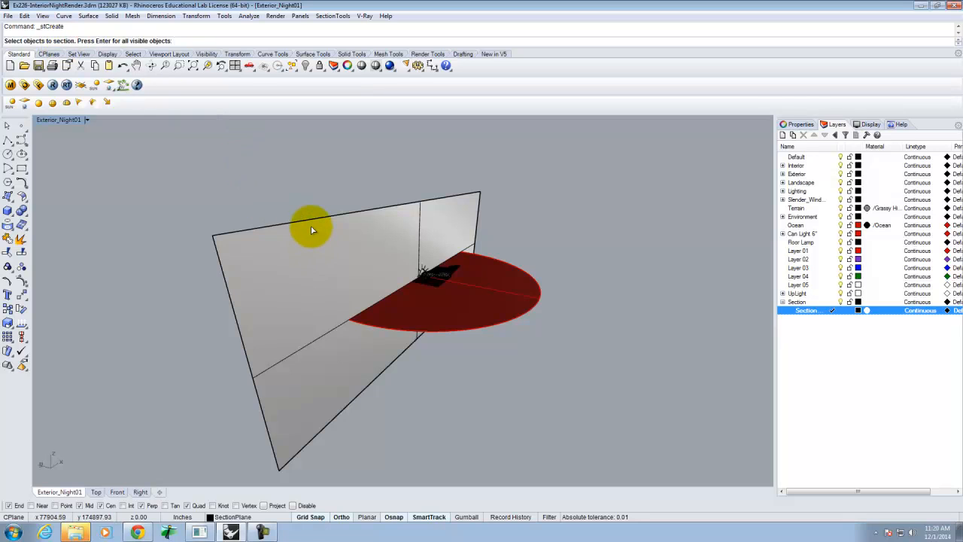
key(ctrl+a)
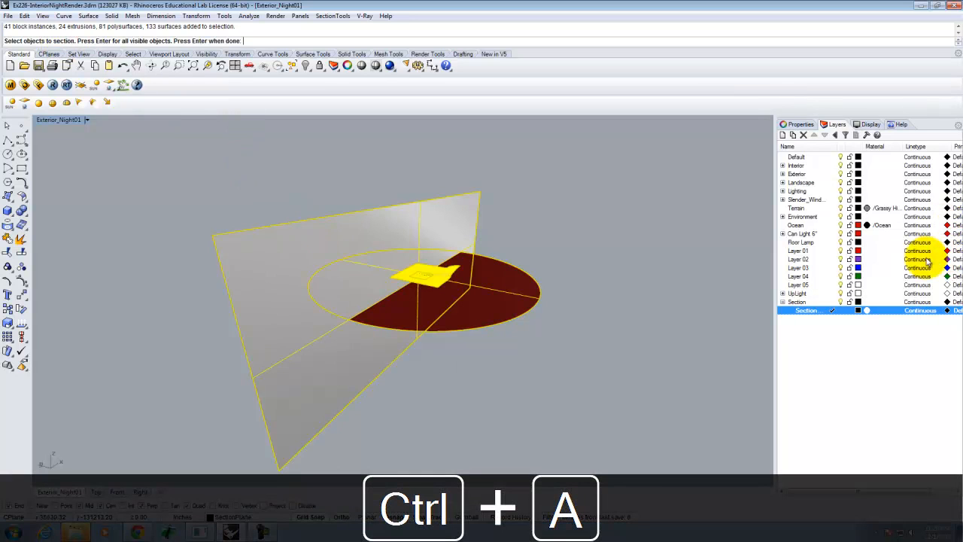
ctrl+click(249, 292)
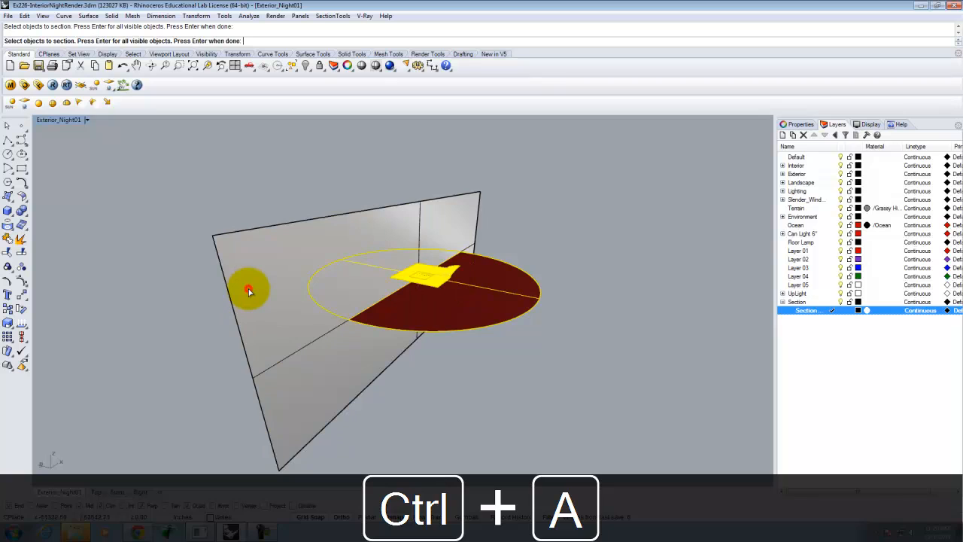
key(Return)
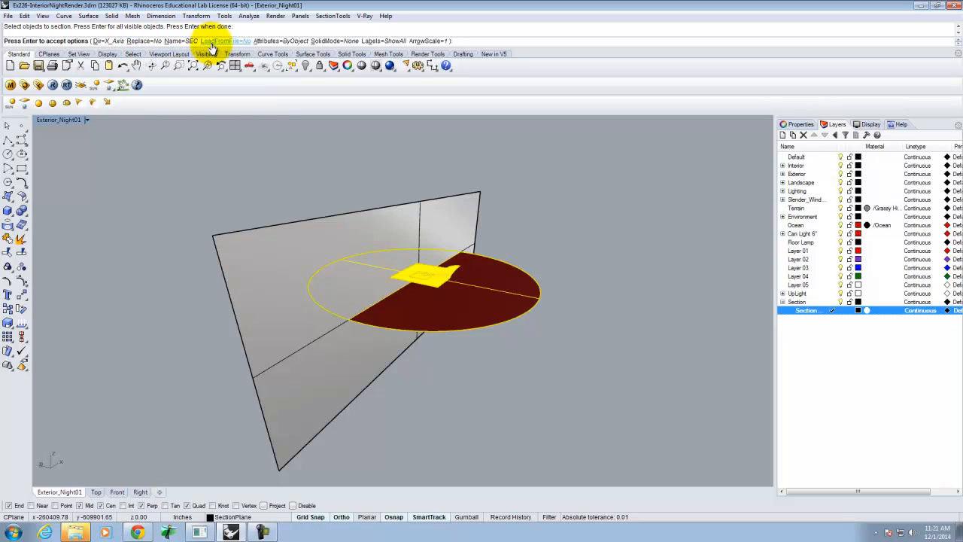
- Set the section's SolidMode to Surfaces and place the section on the vertical plane with Flip=No
click(335, 42)
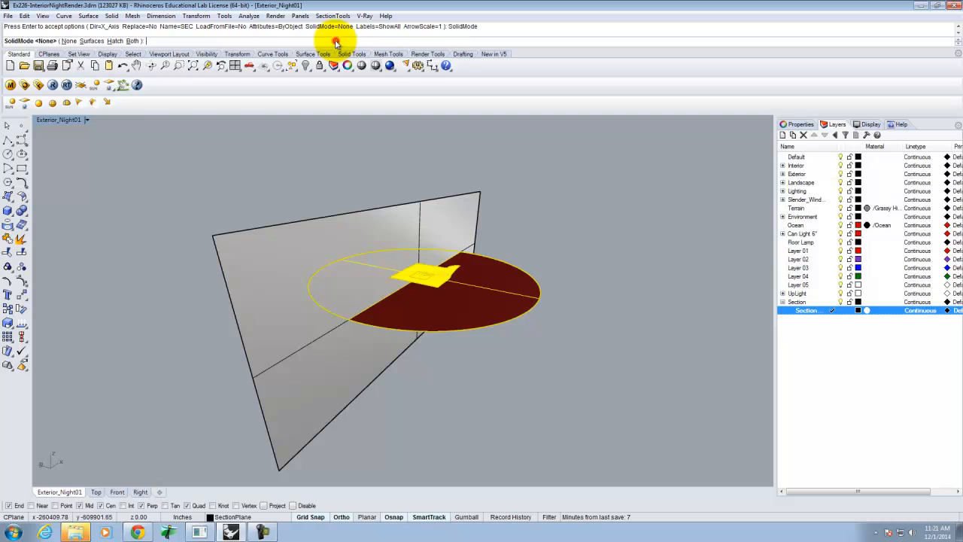
click(91, 42)
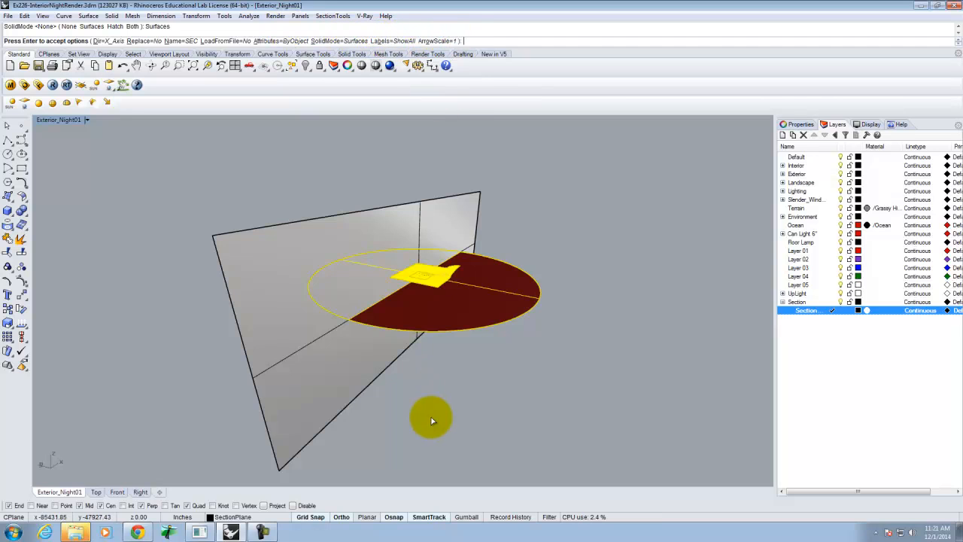
key(Return)
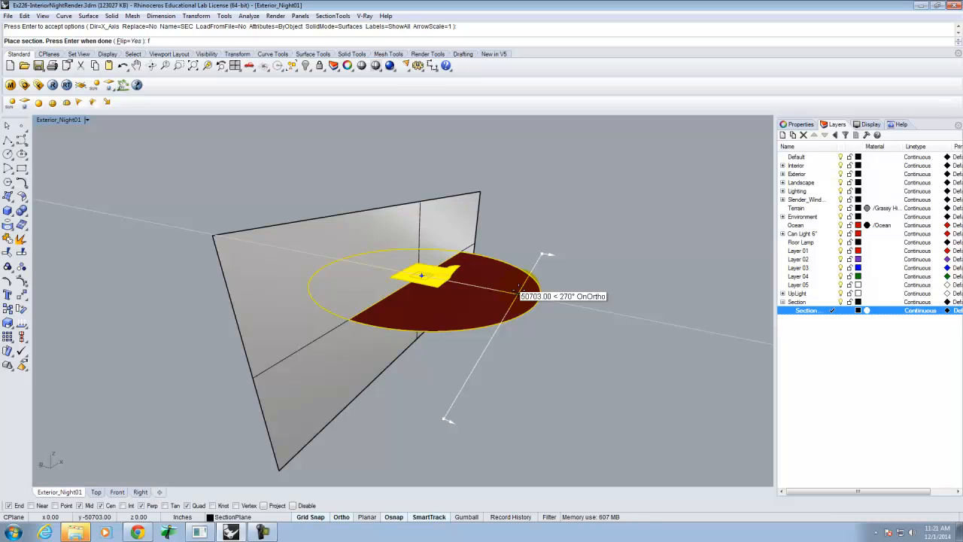
key(Return)
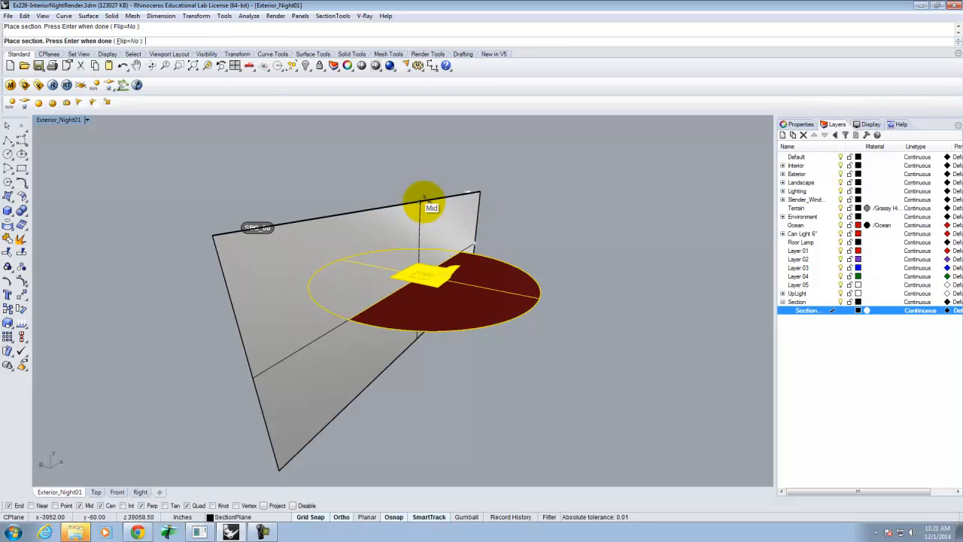
key(Return)
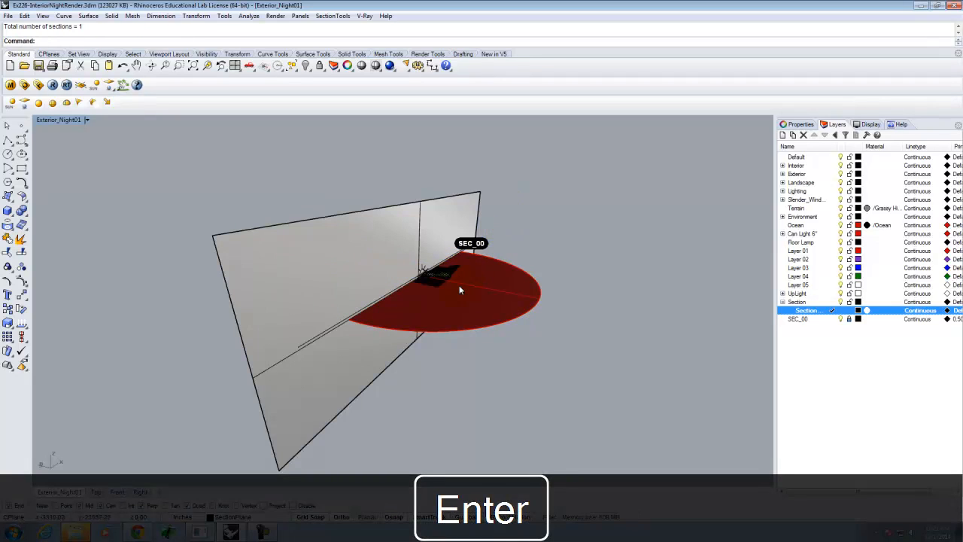
- Nest the SEC_00 layer under Section as the current layer and hide the SectionPlane layer
click(804, 320)
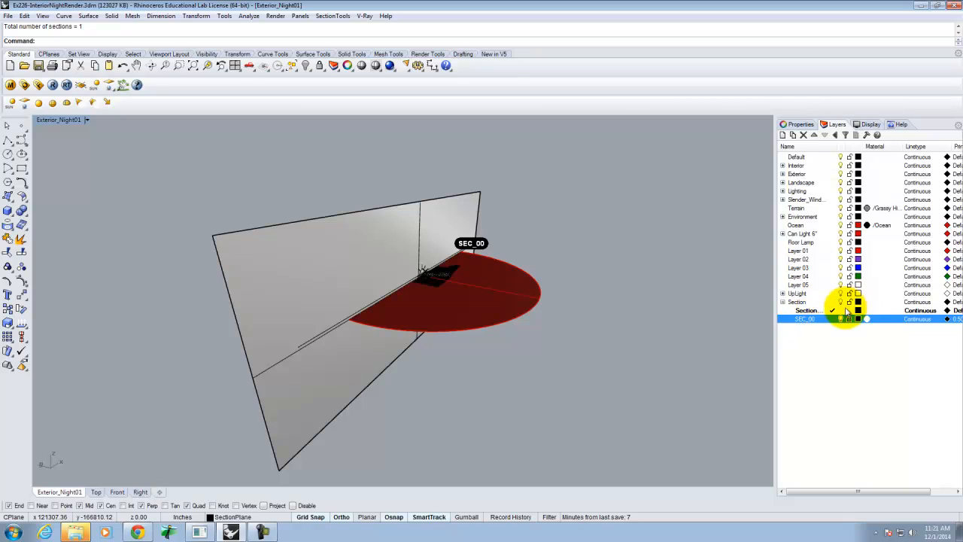
click(831, 319)
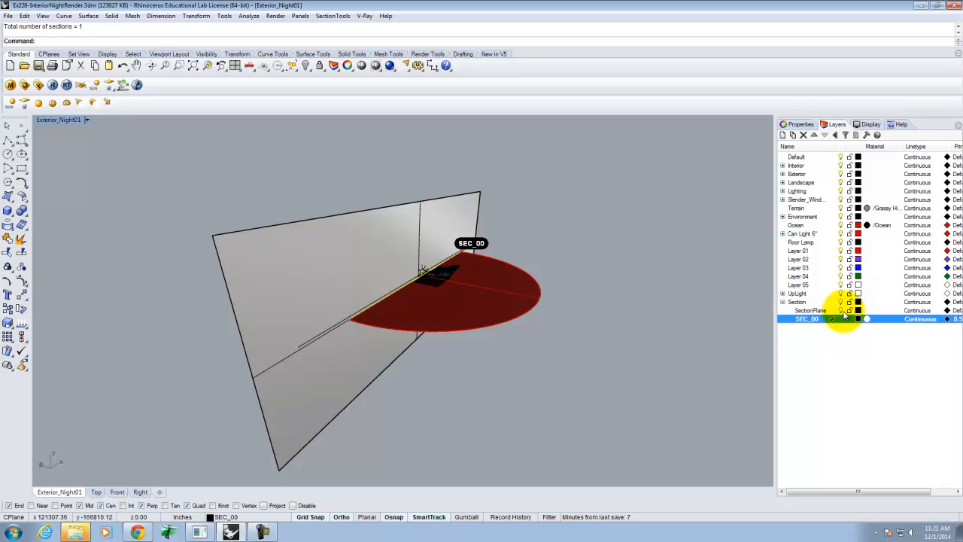
click(841, 310)
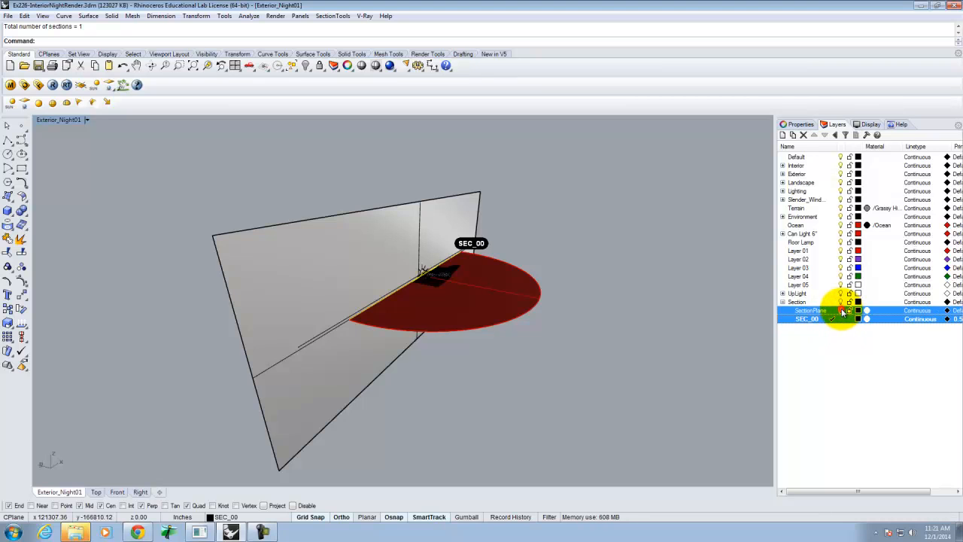
click(840, 310)
- Clip the Exterior_Night01 viewport with section SEC_00, using Clip=Yes, SetView=No and SetCPlane=No
scroll(452, 297, up, 5)
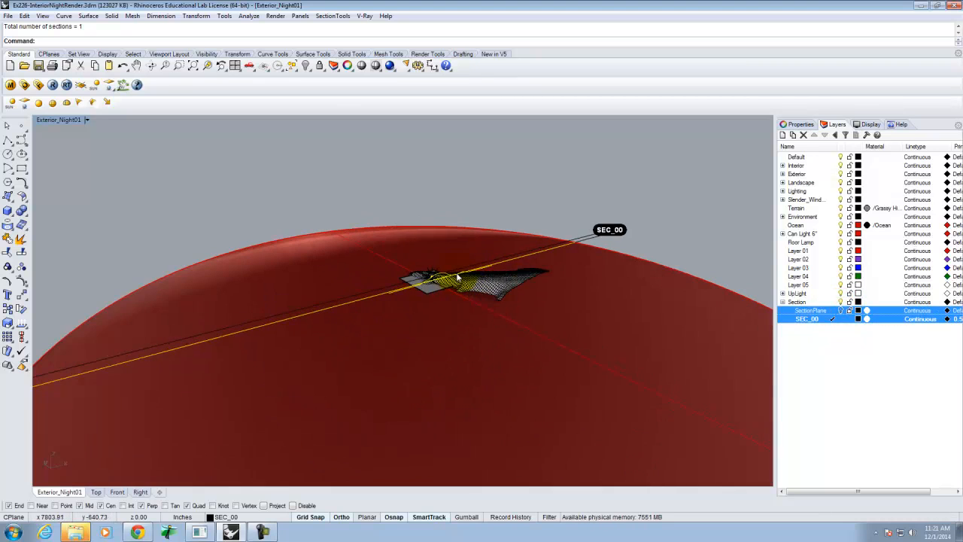
text(z)
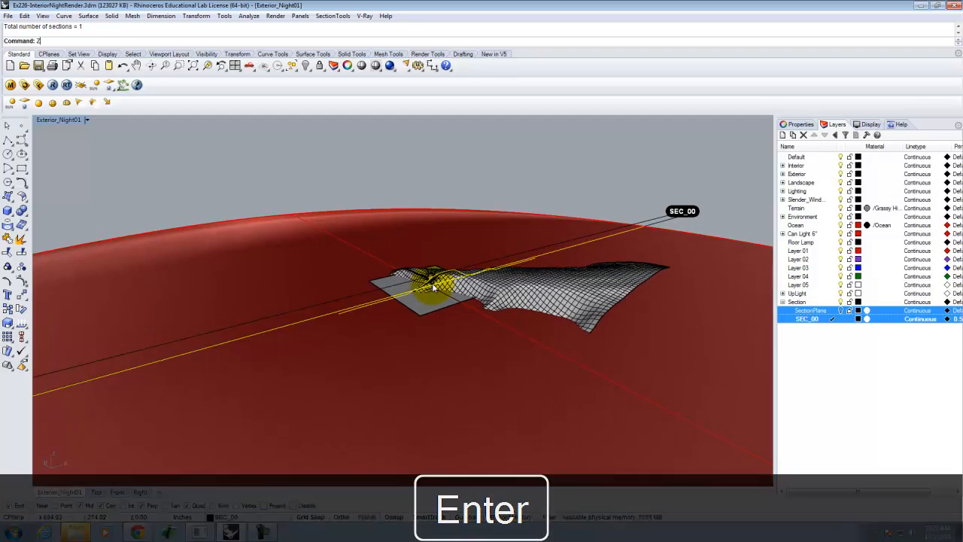
key(Return)
text(s)
key(Return)
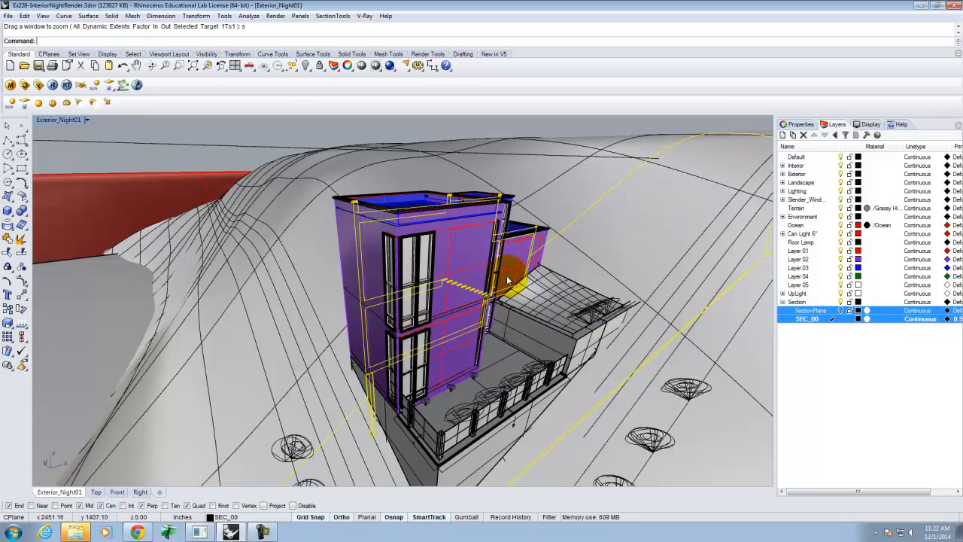
click(326, 16)
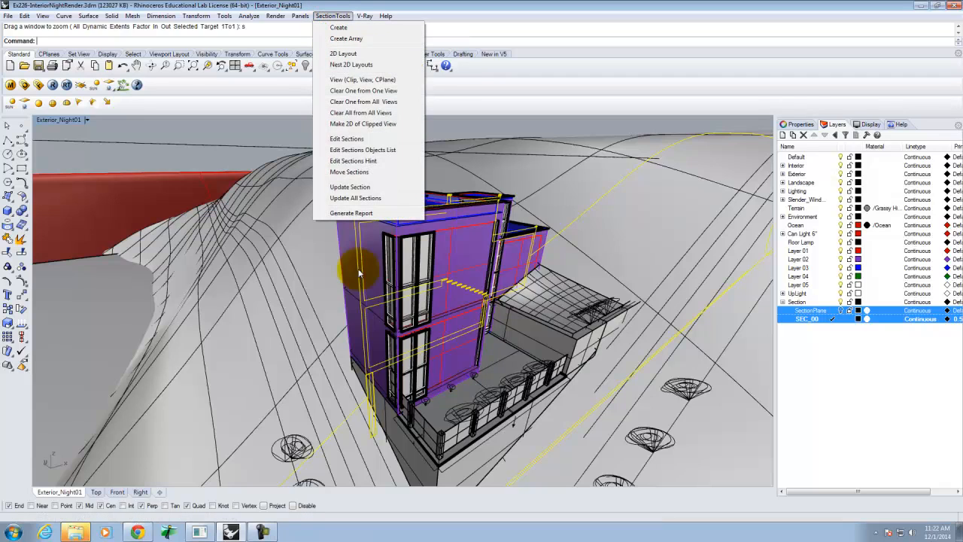
click(391, 79)
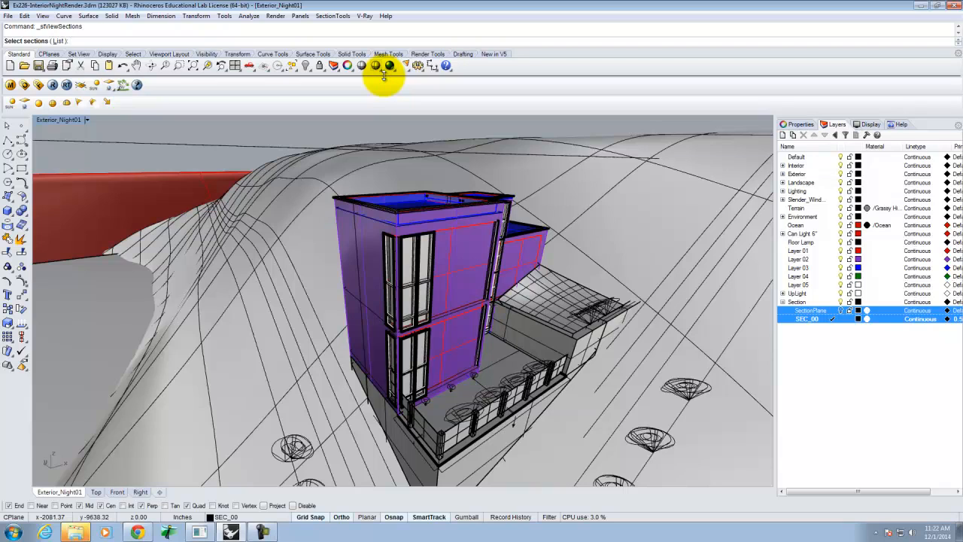
click(58, 41)
click(439, 241)
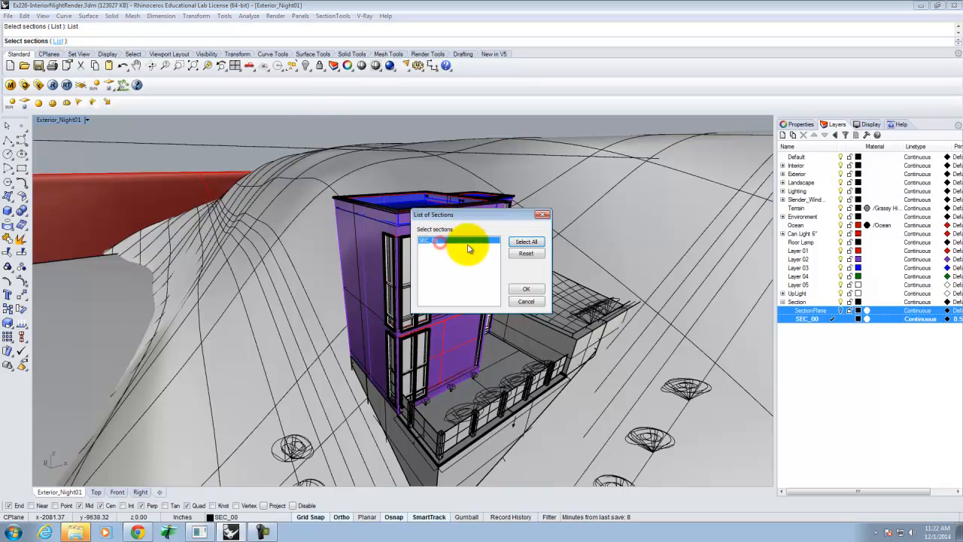
click(530, 291)
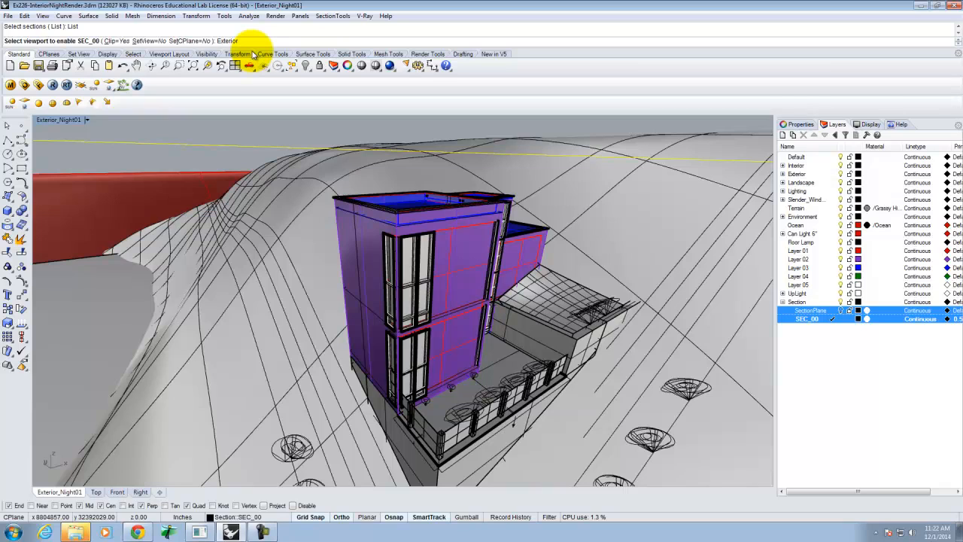
key(BackSpace)
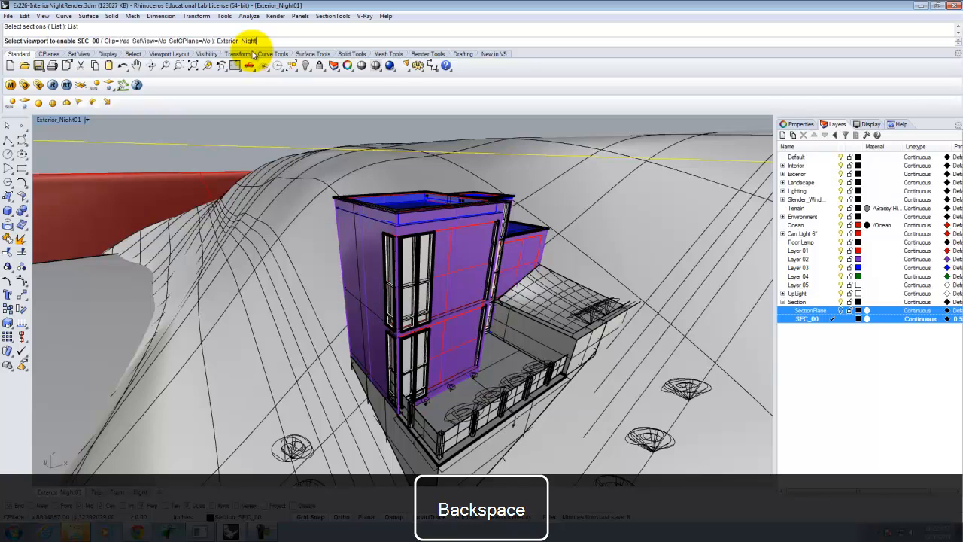
key(Return)
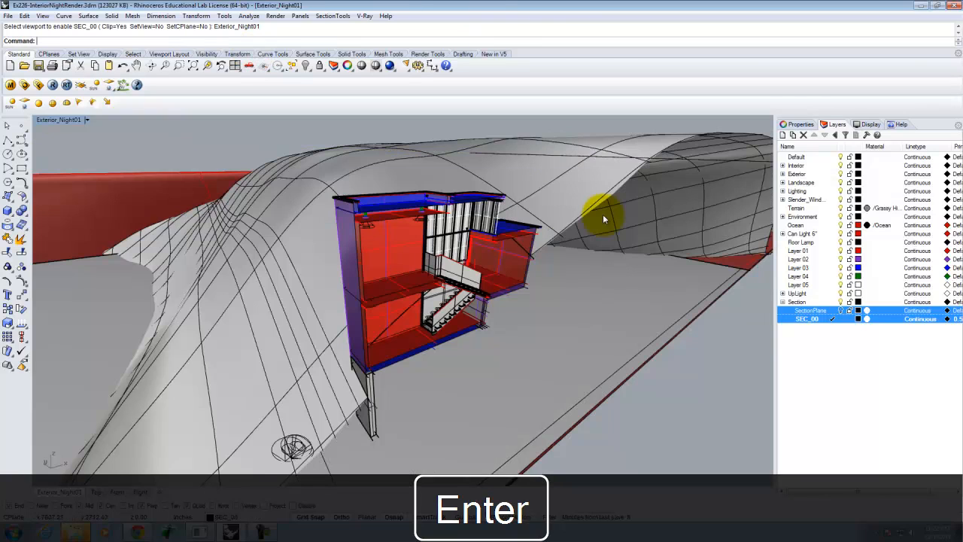
- Examine the cut-open house from several angles, including the staircase, window wall, floors and roof along the section
right_drag(695, 318, 641, 302)
scroll(505, 278, down, 3)
scroll(428, 267, up, 14)
scroll(474, 278, down, 8)
mouse_move(540, 314)
right_down()
mouse_move(499, 332)
mouse_move(444, 299)
mouse_move(539, 313)
right_up()
scroll(387, 279, up, 6)
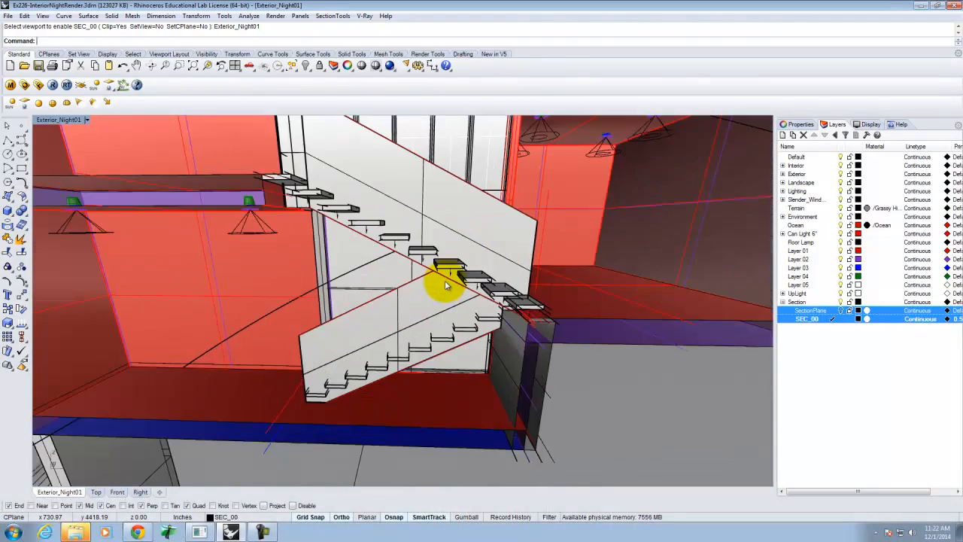
scroll(474, 291, down, 3)
right_drag(476, 285, 400, 301)
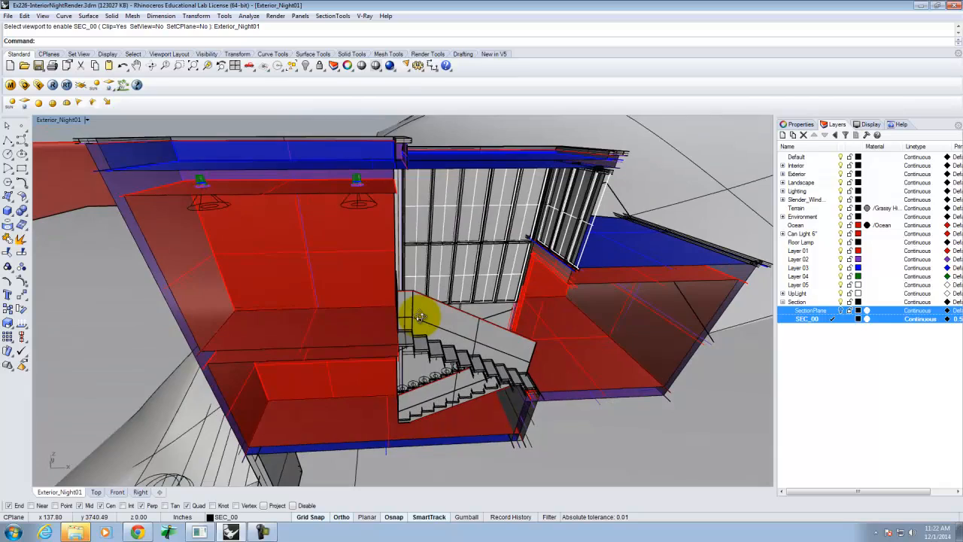
scroll(403, 176, up, 6)
scroll(406, 176, down, 6)
right_drag(435, 204, 434, 200)
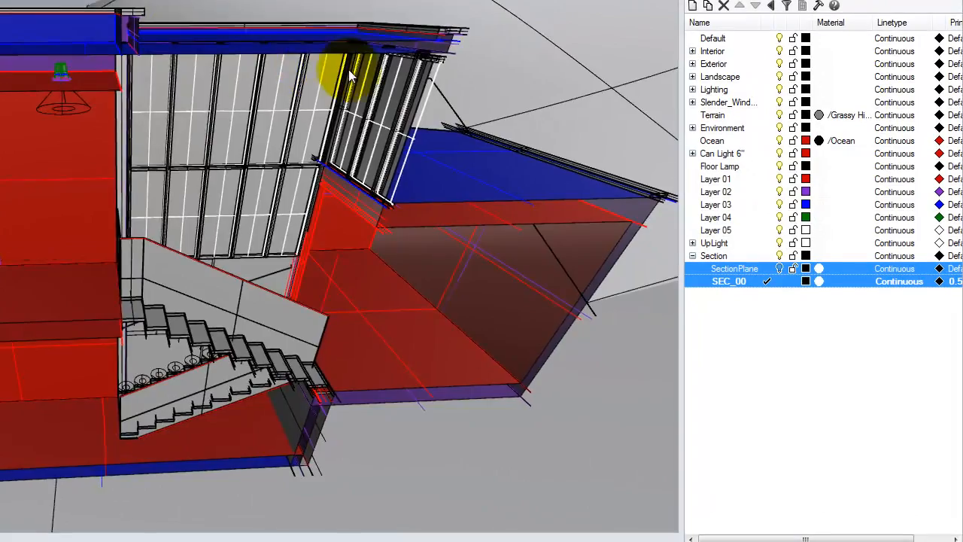
right_drag(340, 67, 80, 101)
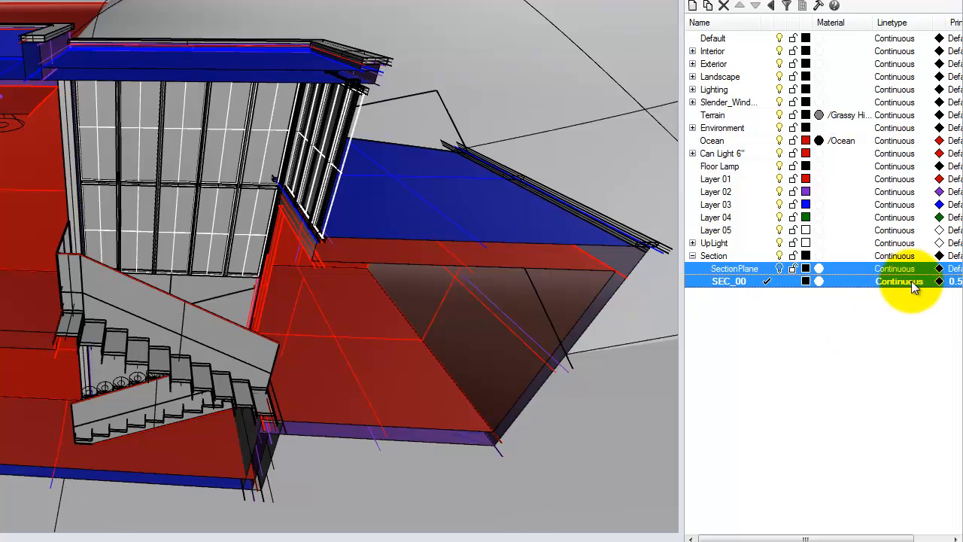
- Add a sublayer named SEC_00_Fill under Section and make it the current layer
click(711, 256)
click(709, 6)
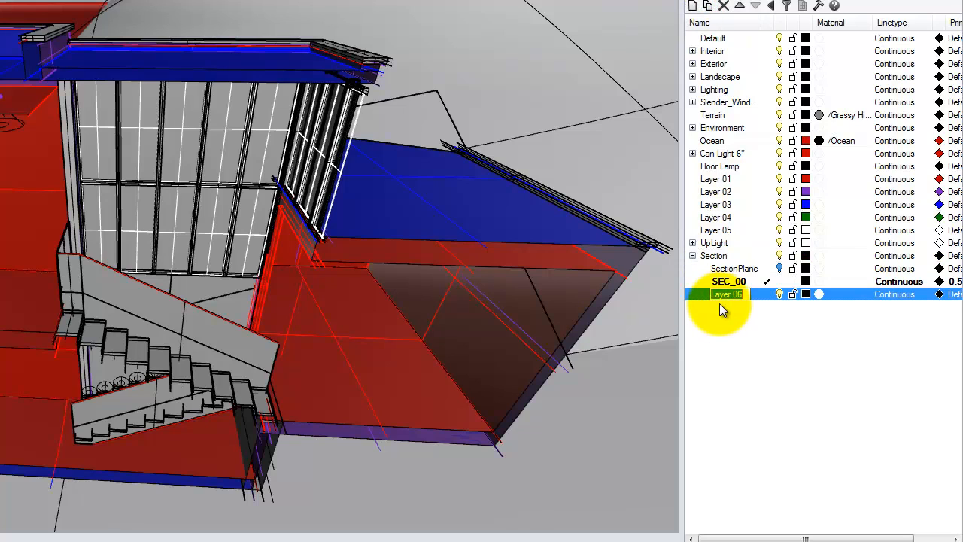
text(gtion)
key(BackSpace)
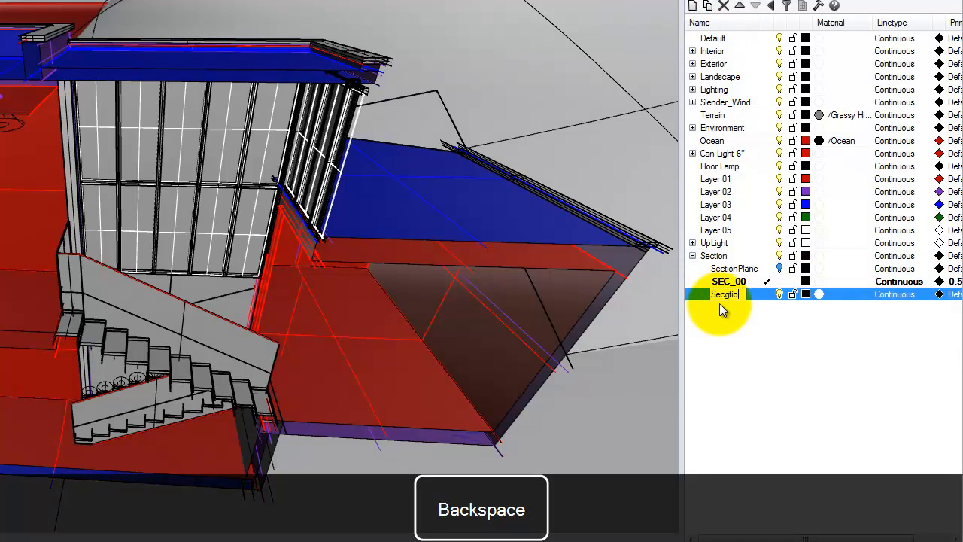
key(shift+BackSpace)
text(EC)
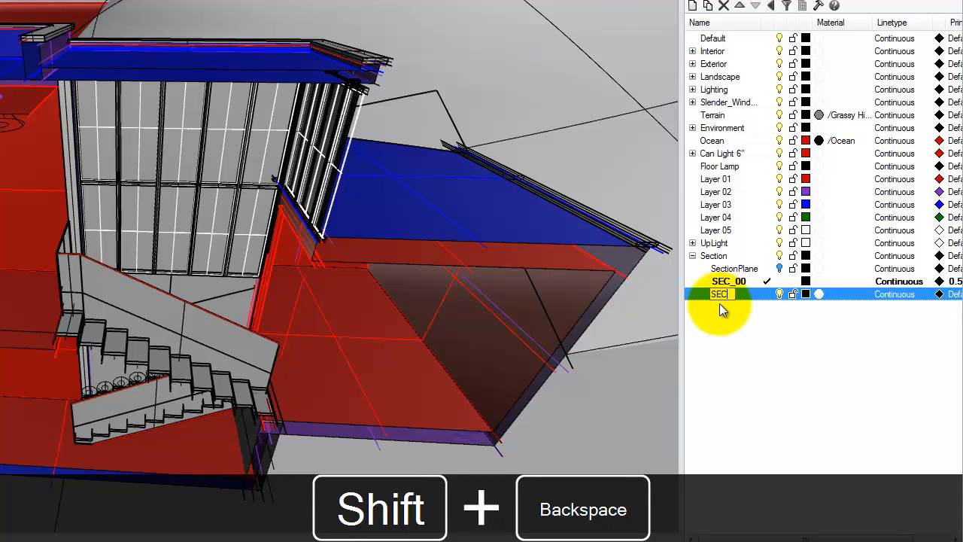
text(_00_Fill)
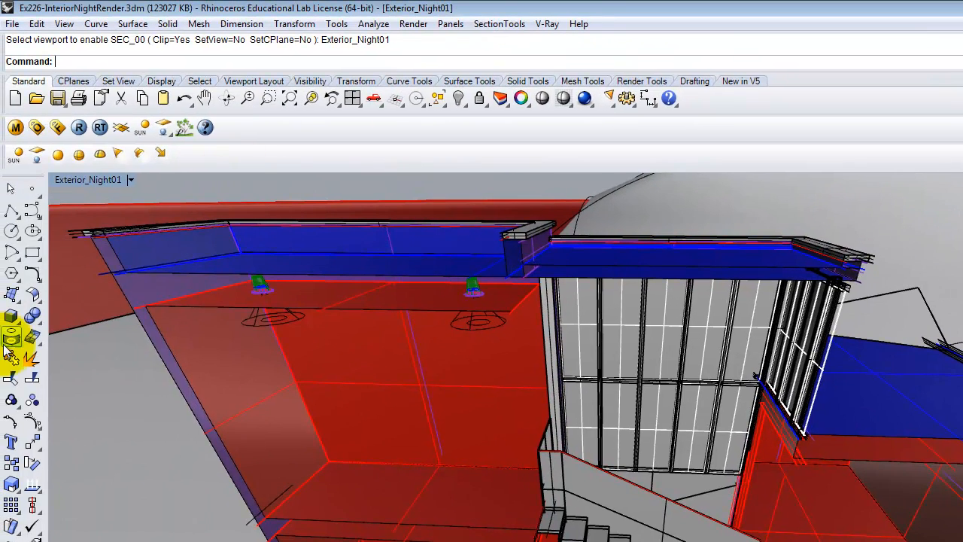
- Create a four-corner surface that closes the cut ceiling cavity between the upper room and the roof slab
click(11, 295)
click(512, 311)
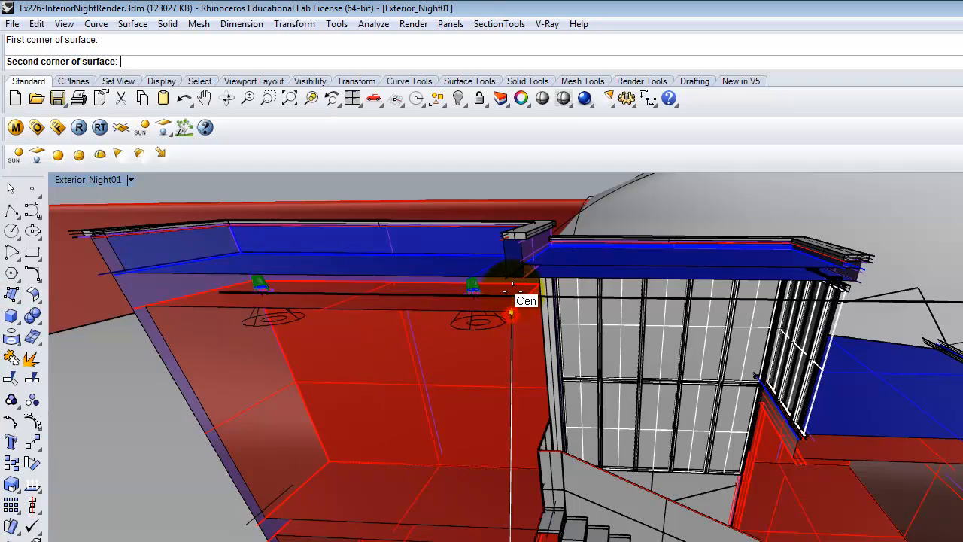
click(506, 277)
click(113, 274)
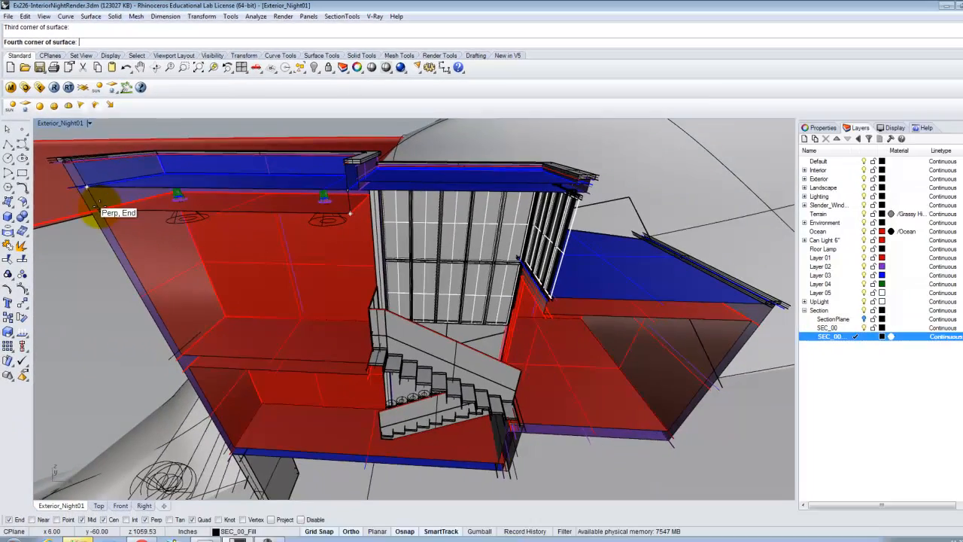
click(92, 202)
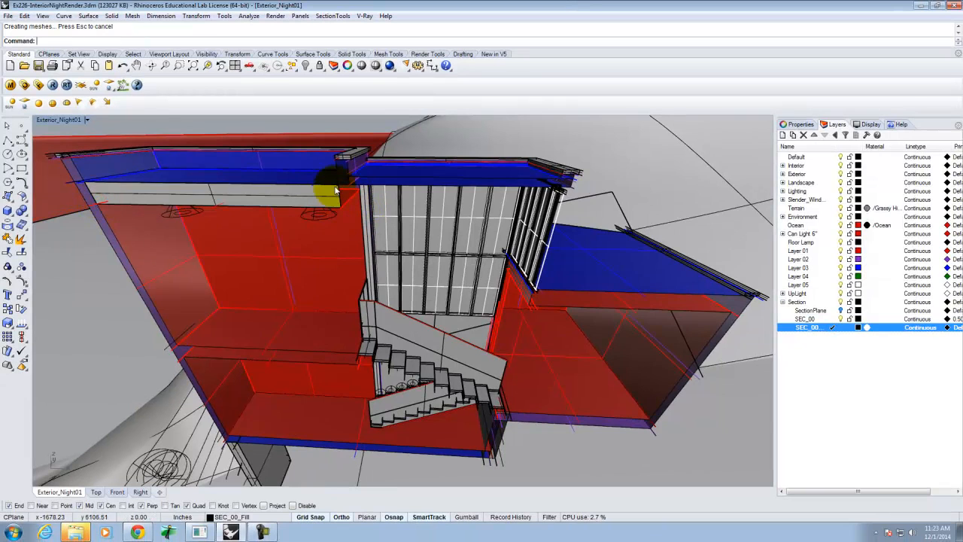
scroll(499, 237, down, 5)
right_drag(247, 217, 293, 216)
scroll(399, 210, up, 8)
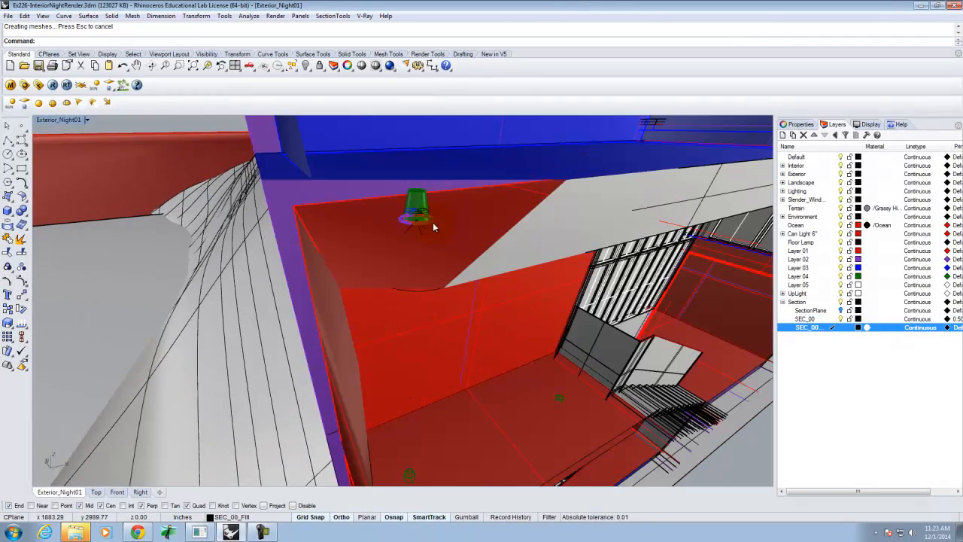
scroll(433, 227, down, 5)
key(Return)
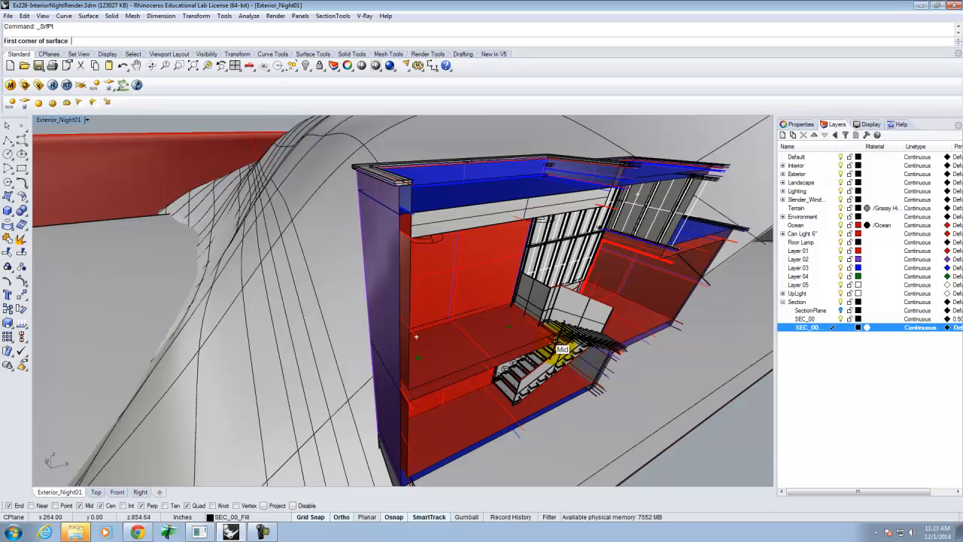
scroll(399, 254, down, 5)
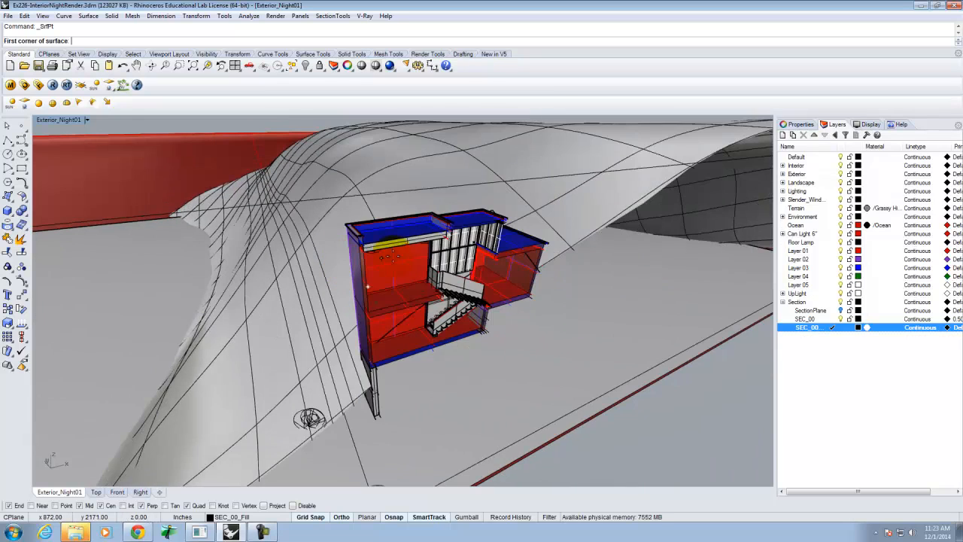
scroll(467, 233, up, 6)
scroll(466, 233, up, 2)
scroll(387, 243, down, 4)
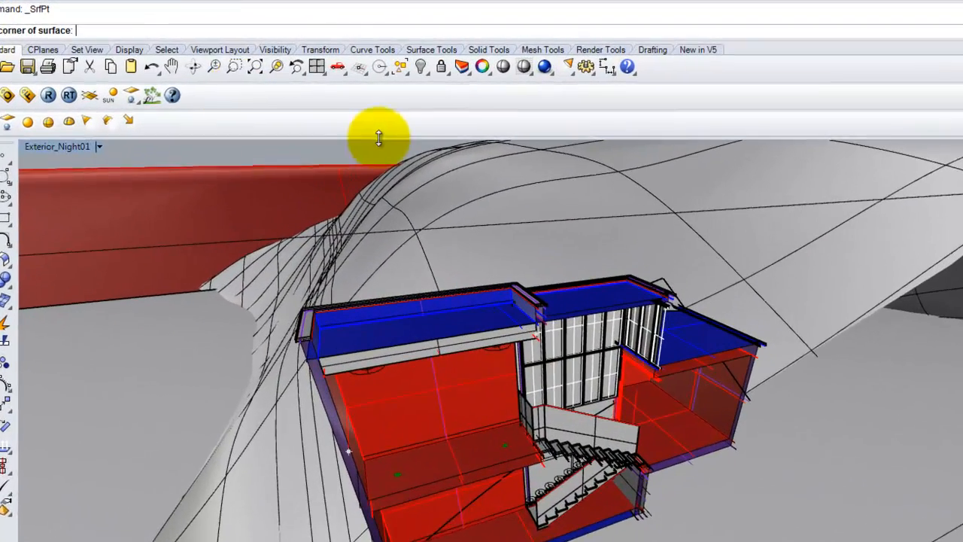
click(186, 155)
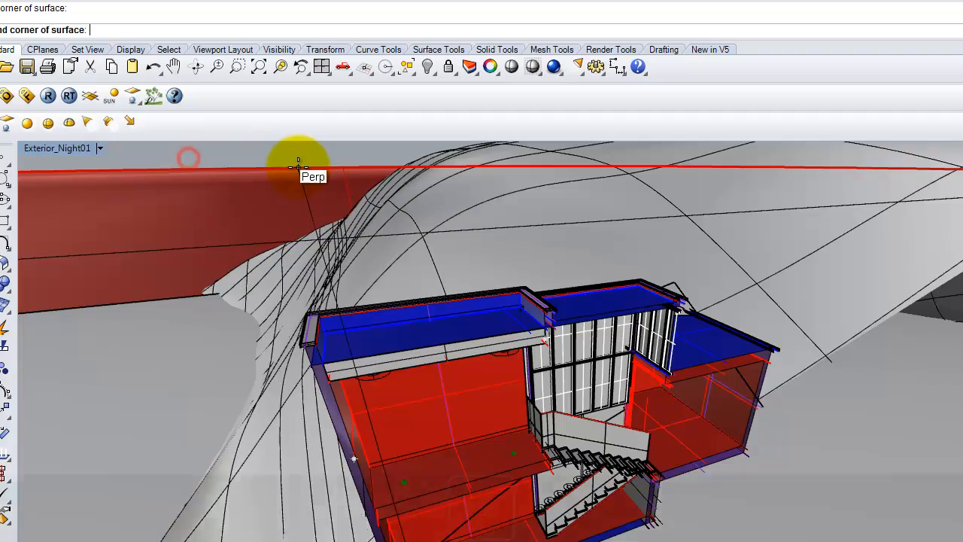
key(Escape)
- Show the SectionPlane layer and clear all section clipping from the views with stClearAllViews
right_drag(871, 458, 810, 408)
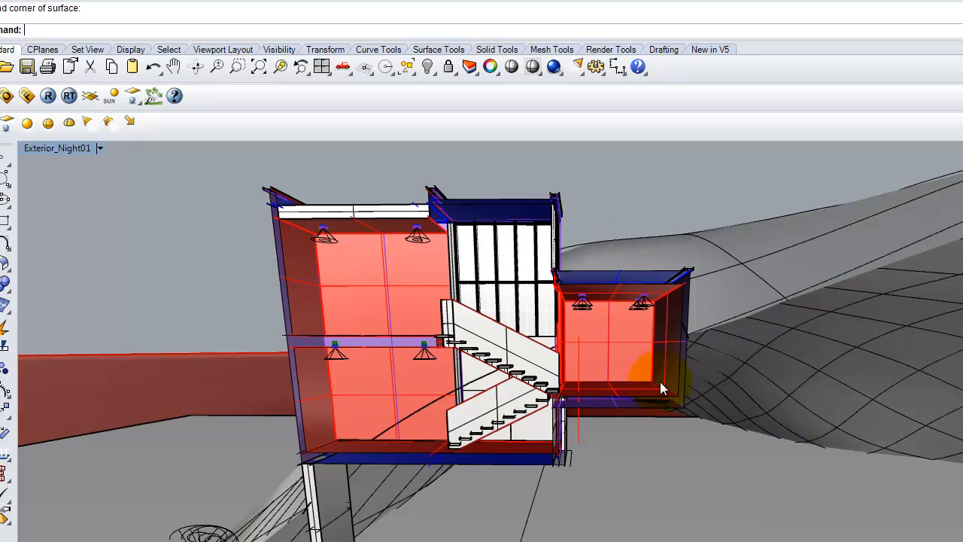
right_drag(441, 329, 474, 335)
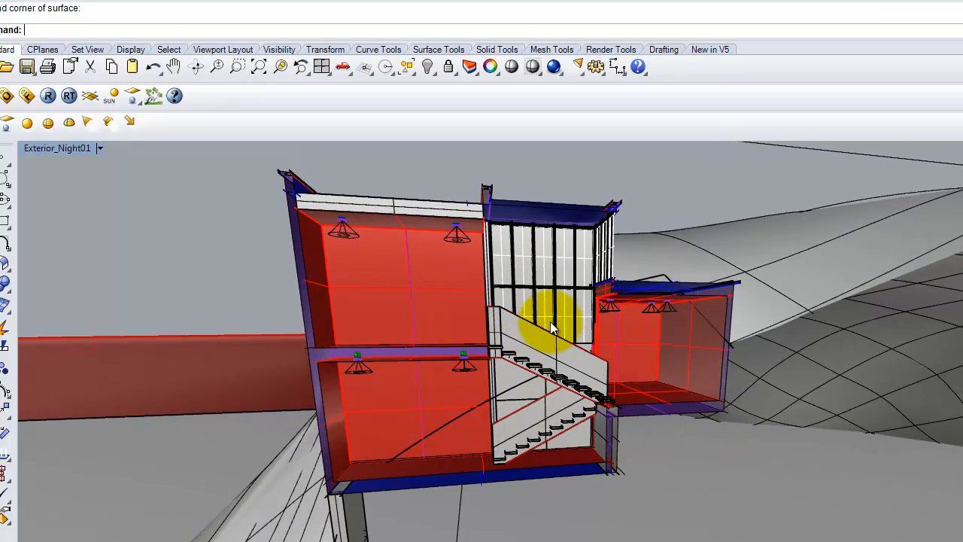
right_drag(477, 319, 633, 335)
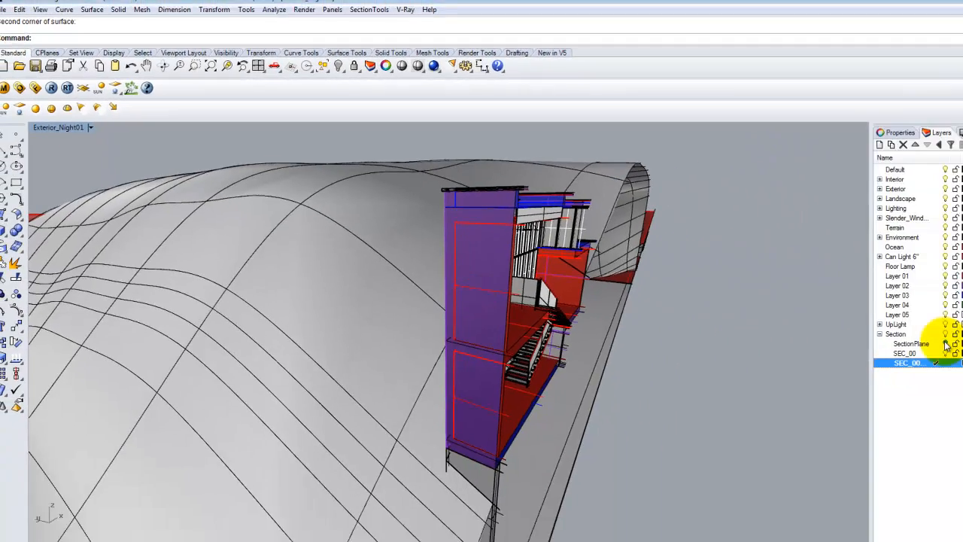
click(841, 310)
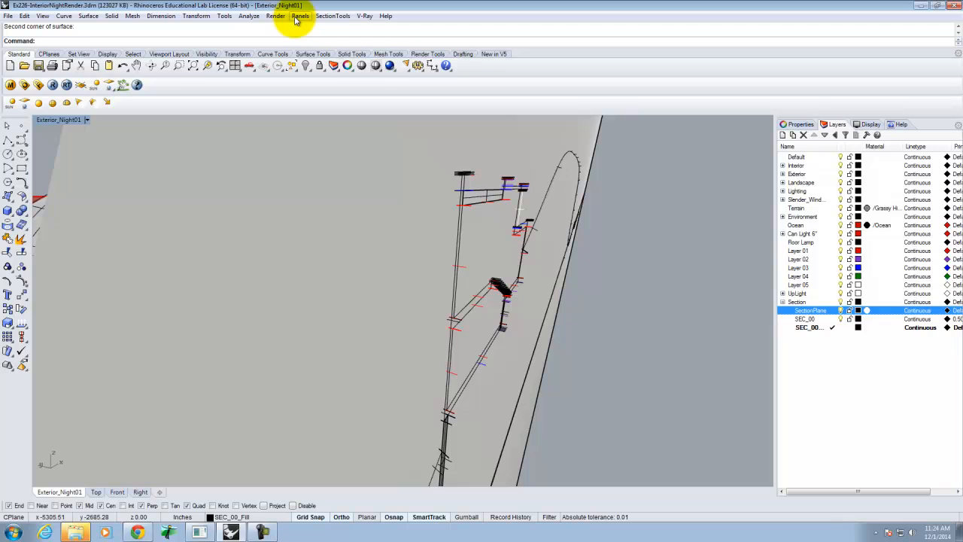
text(tcle)
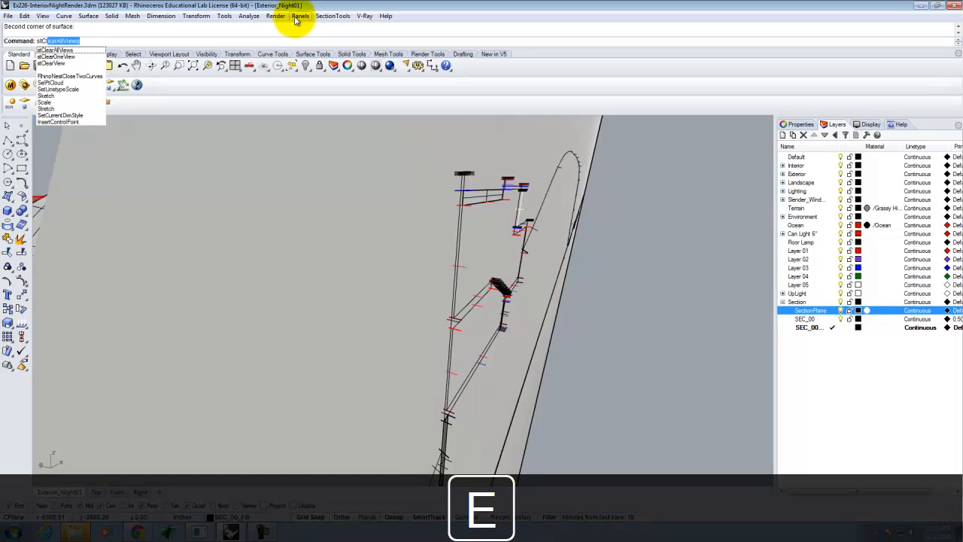
key(Return)
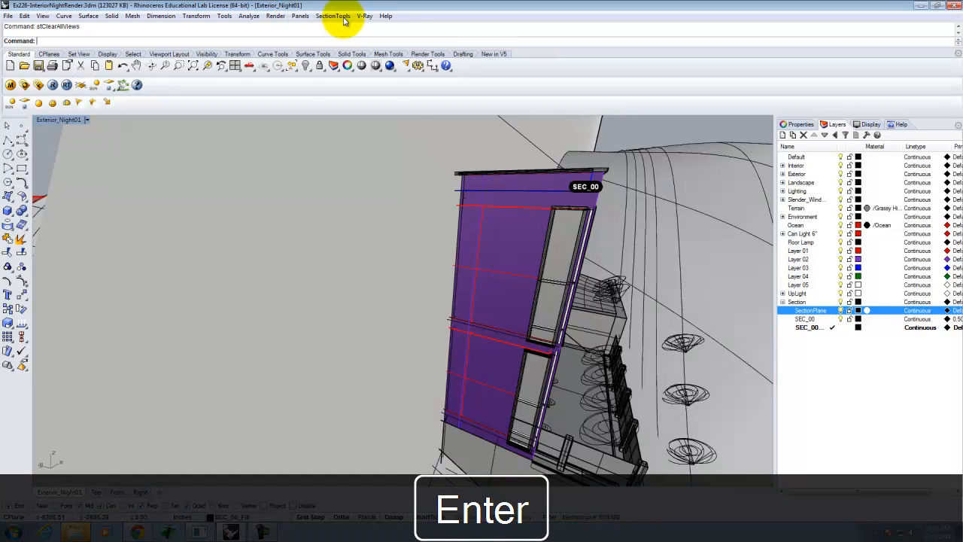
click(332, 16)
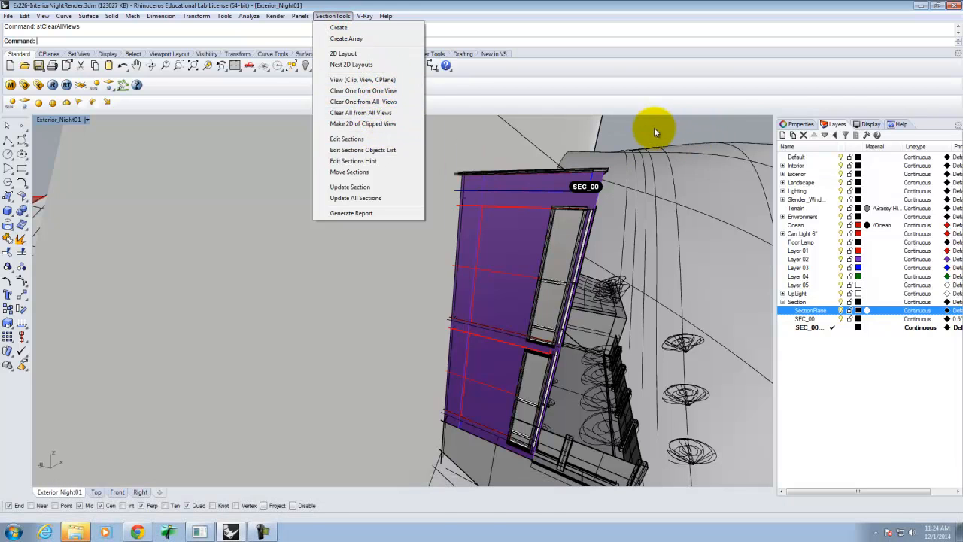
key(Escape)
- Hide the Lighting layer so the light objects are left out of the model operations
scroll(527, 278, down, 5)
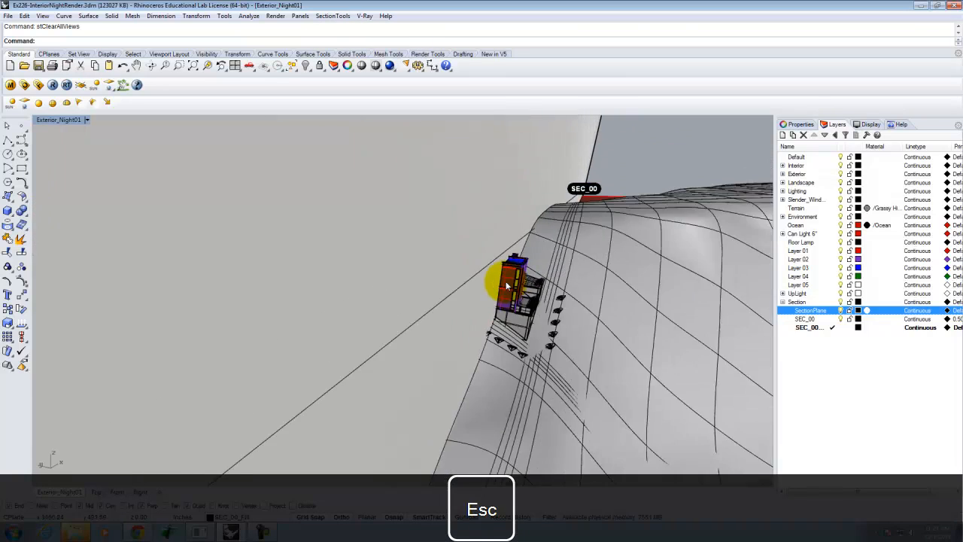
scroll(523, 281, down, 1)
right_drag(514, 284, 541, 281)
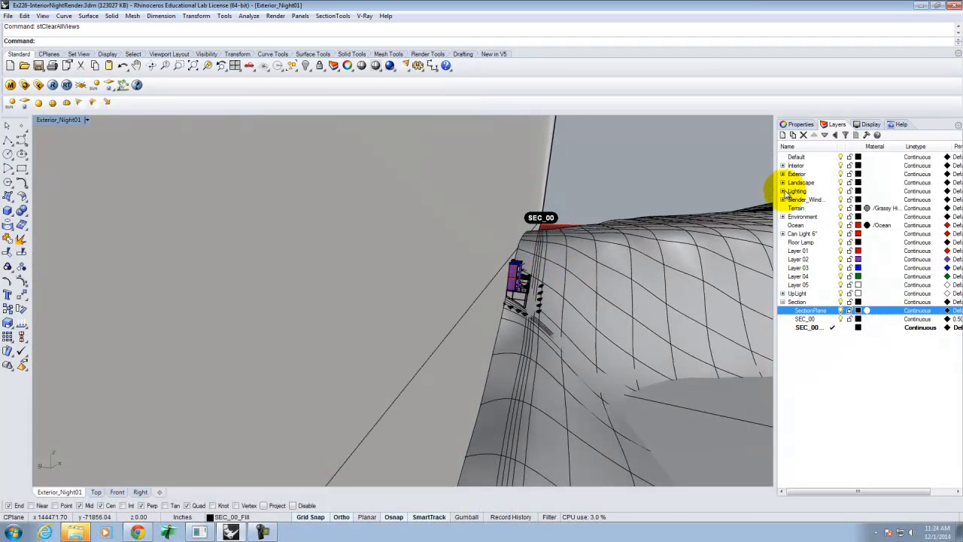
click(842, 193)
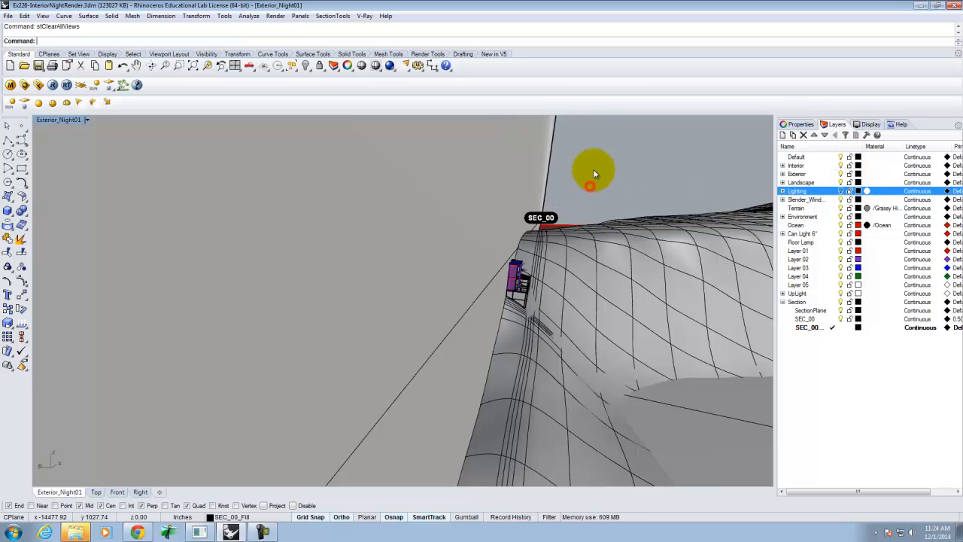
right_drag(602, 148, 578, 170)
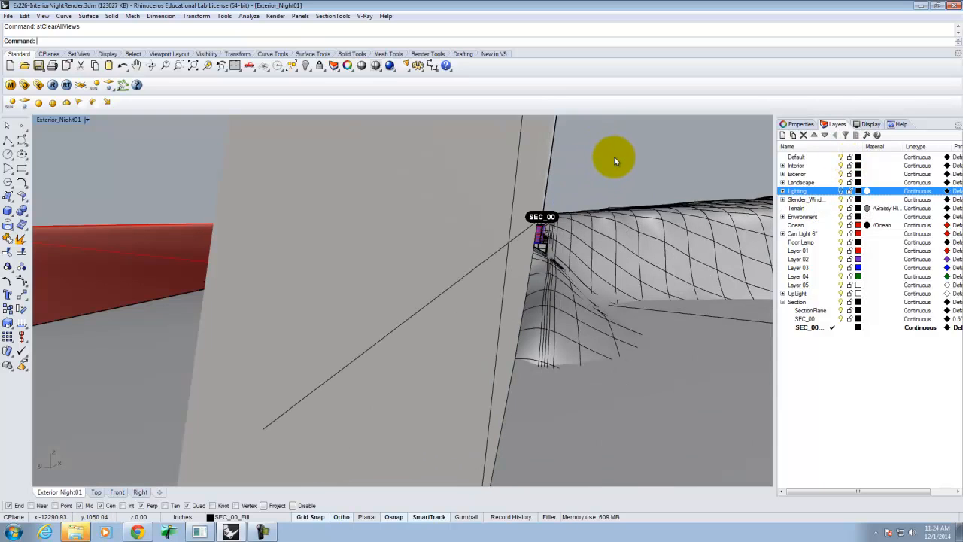
- Split all visible objects except the SEC_00 section plane, using that plane as the cutting object
text(plit)
key(Return)
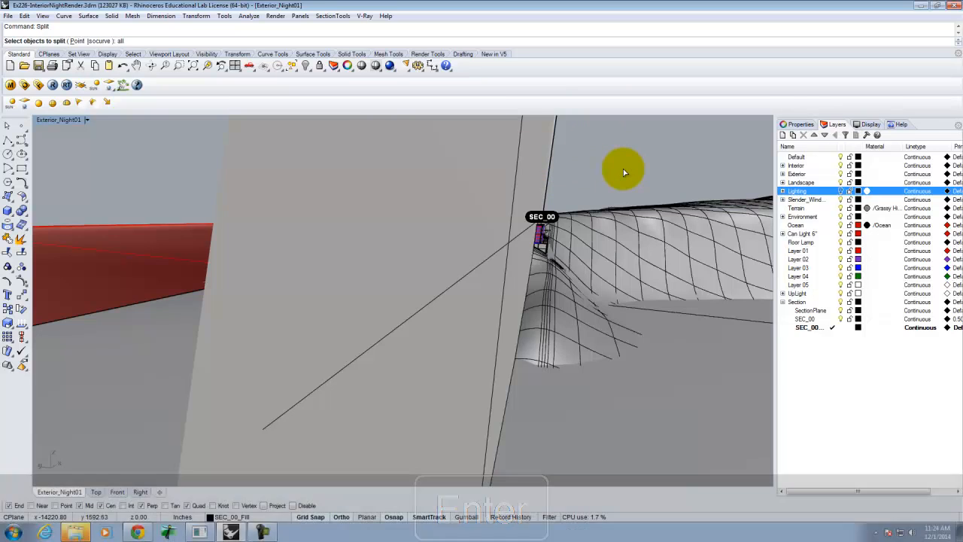
key(Escape)
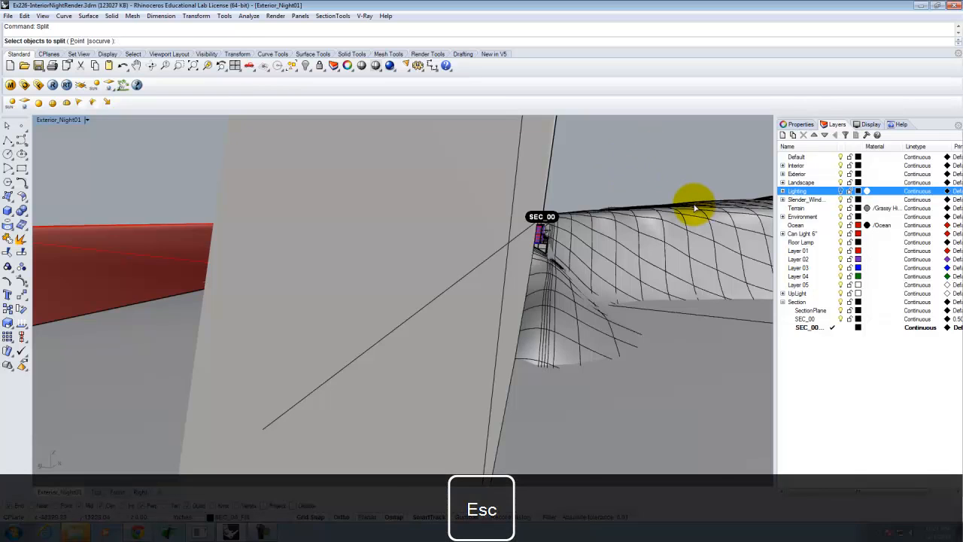
key(ctrl+a)
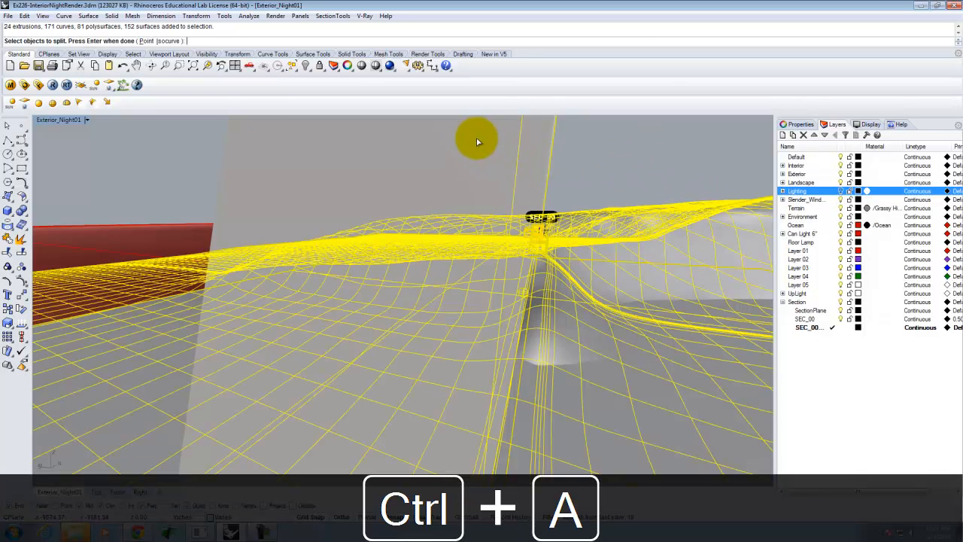
ctrl+click(511, 147)
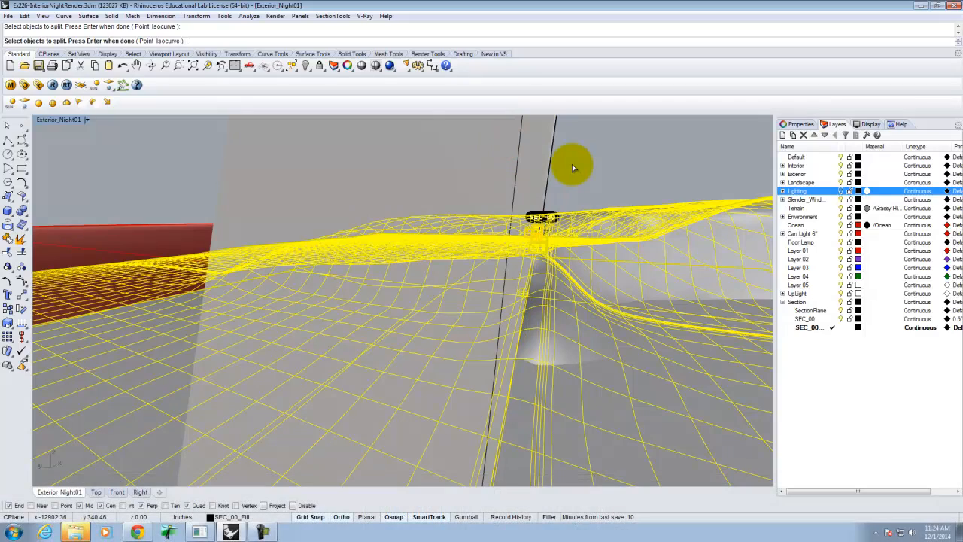
key(Return)
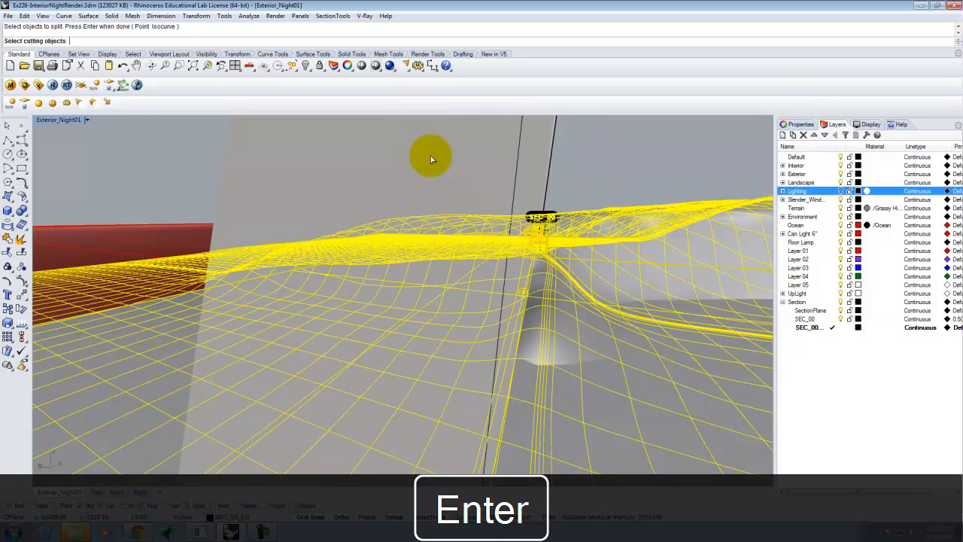
click(545, 150)
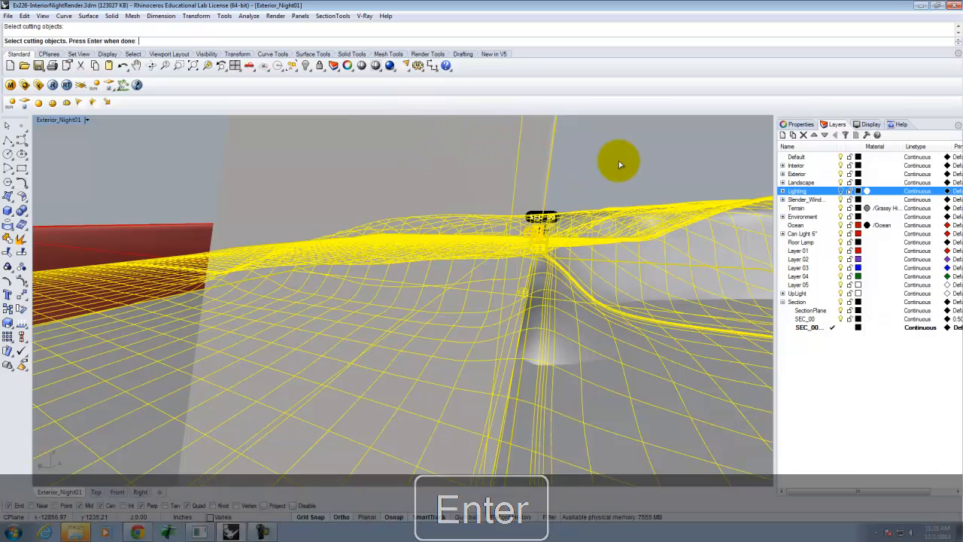
key(Return)
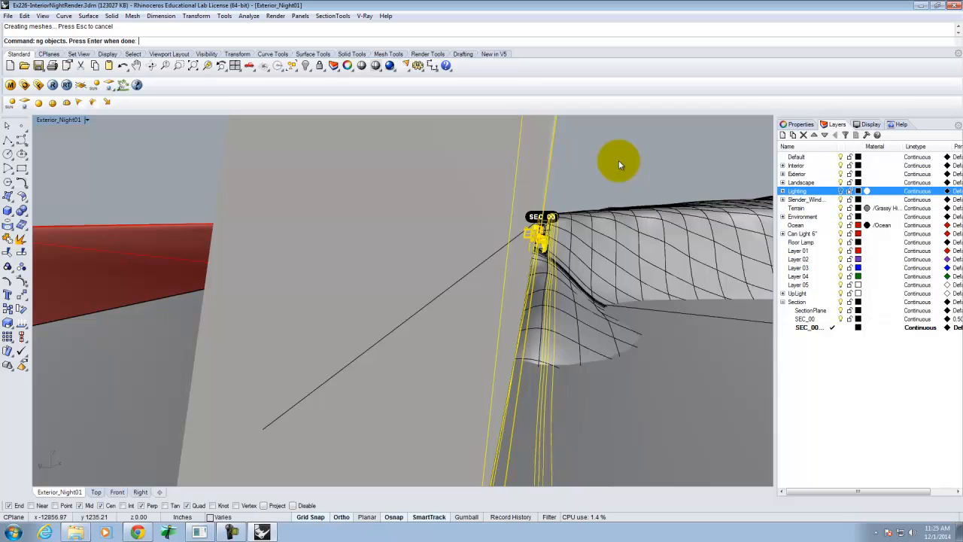
key(Return)
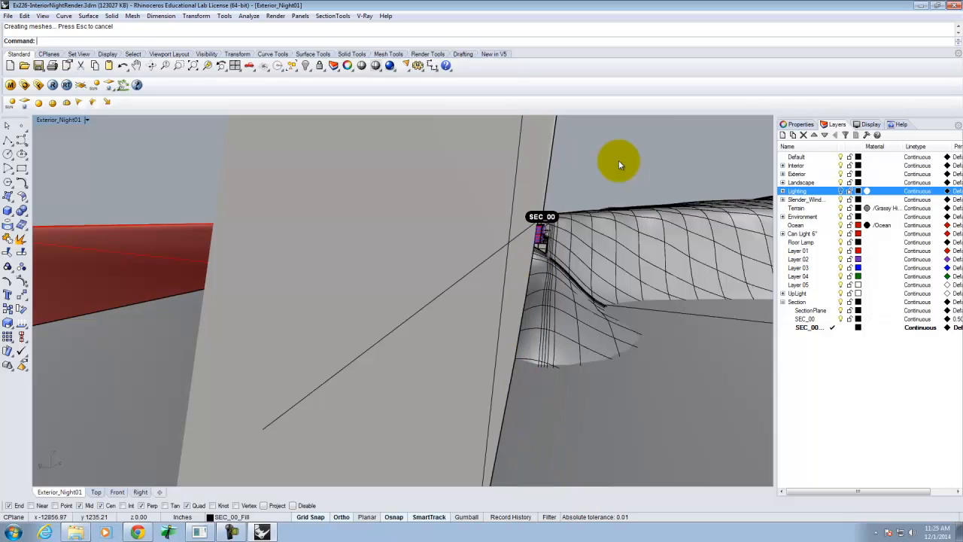
- Switch to the four-viewport layout, frame the house in the Front and Right views, and maximise the Right viewport
right_drag(599, 244, 580, 236)
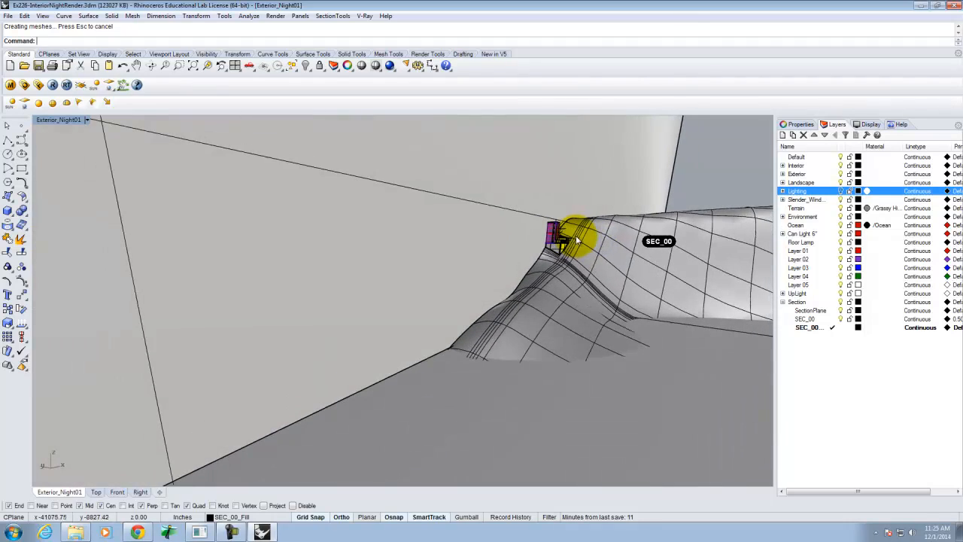
double_click(60, 120)
scroll(420, 376, down, 10)
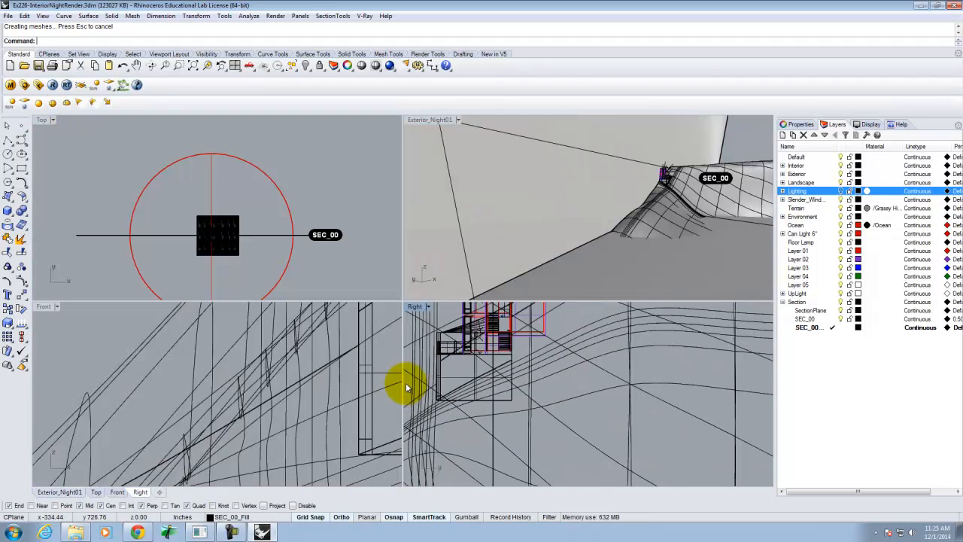
scroll(407, 387, down, 3)
scroll(311, 383, down, 8)
scroll(518, 413, down, 3)
scroll(519, 413, up, 5)
scroll(579, 335, up, 5)
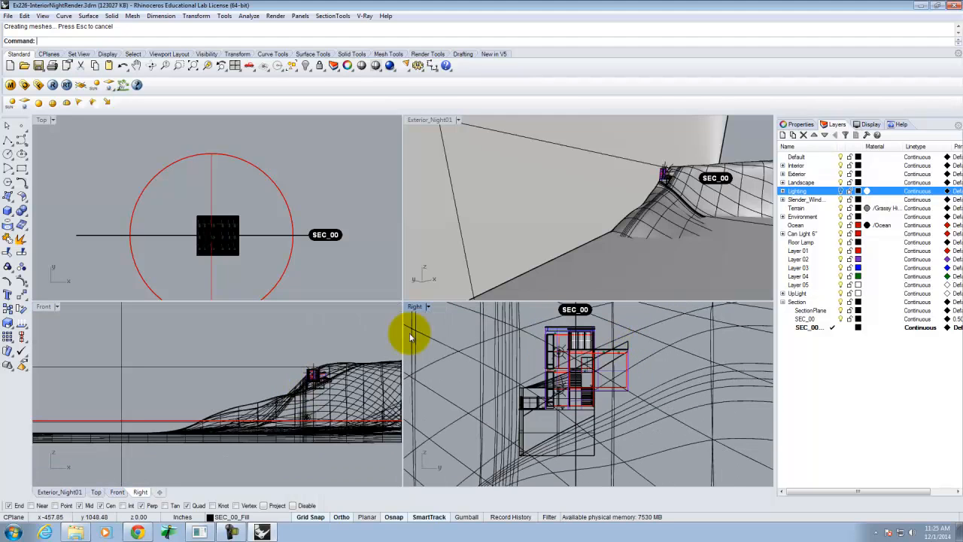
double_click(419, 306)
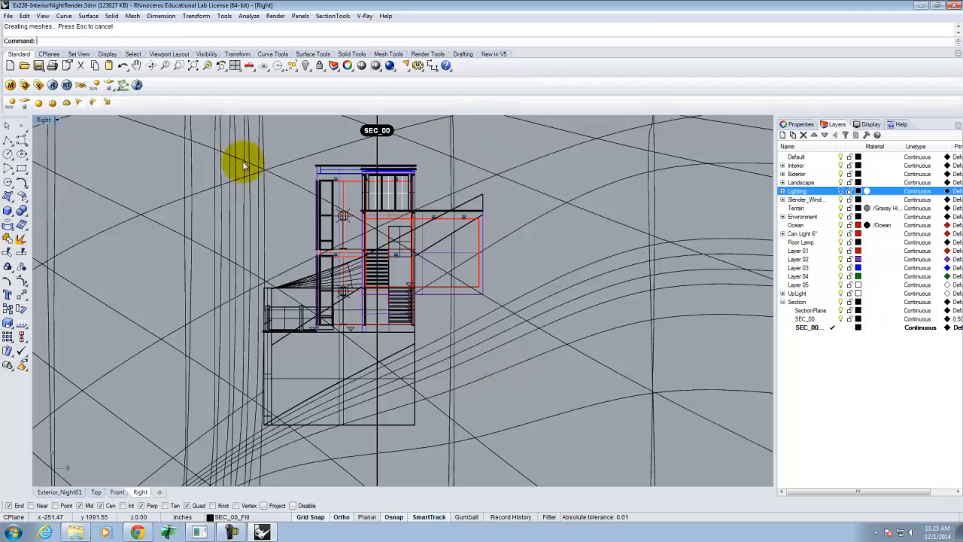
- Inspect the house up close in the maximised Front viewport, and return to the maximised Right viewport
double_click(45, 121)
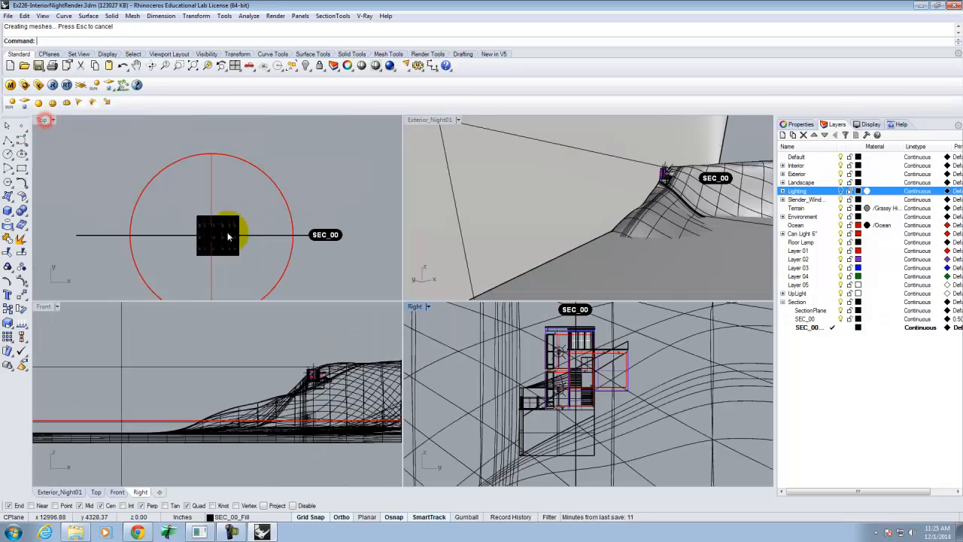
double_click(43, 309)
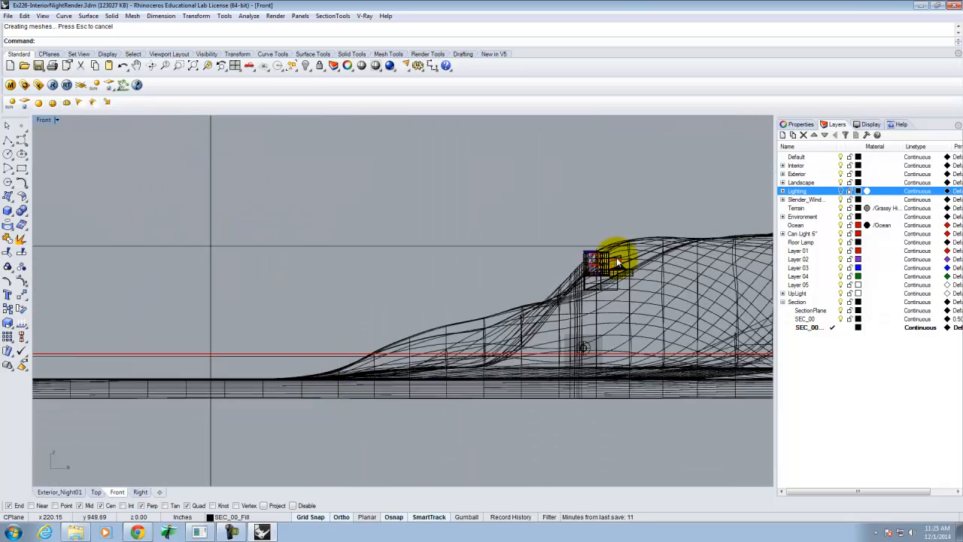
scroll(611, 263, up, 5)
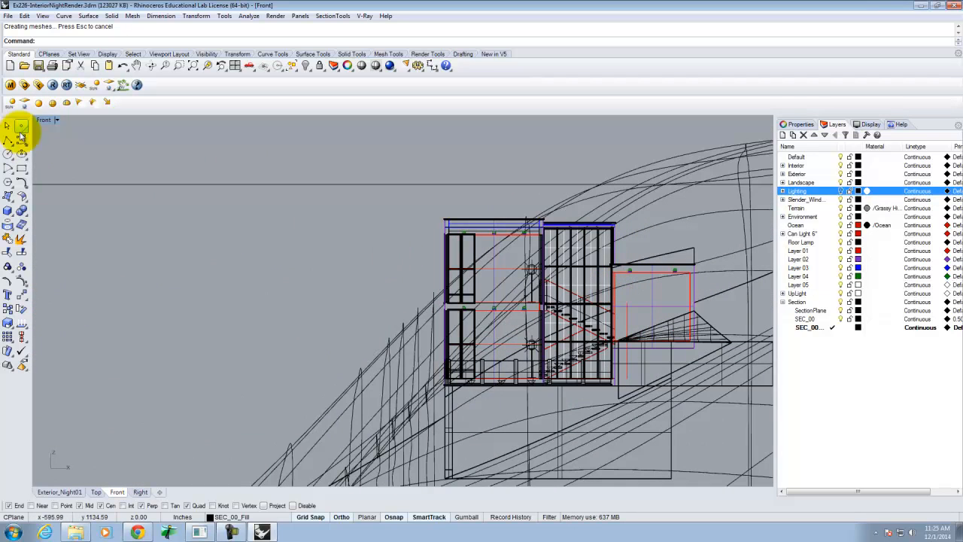
double_click(46, 119)
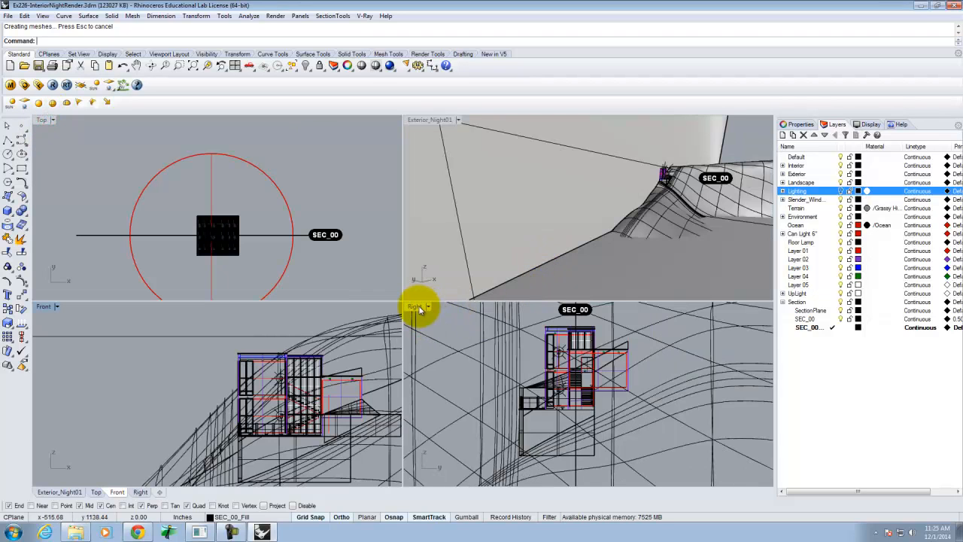
click(415, 307)
double_click(415, 307)
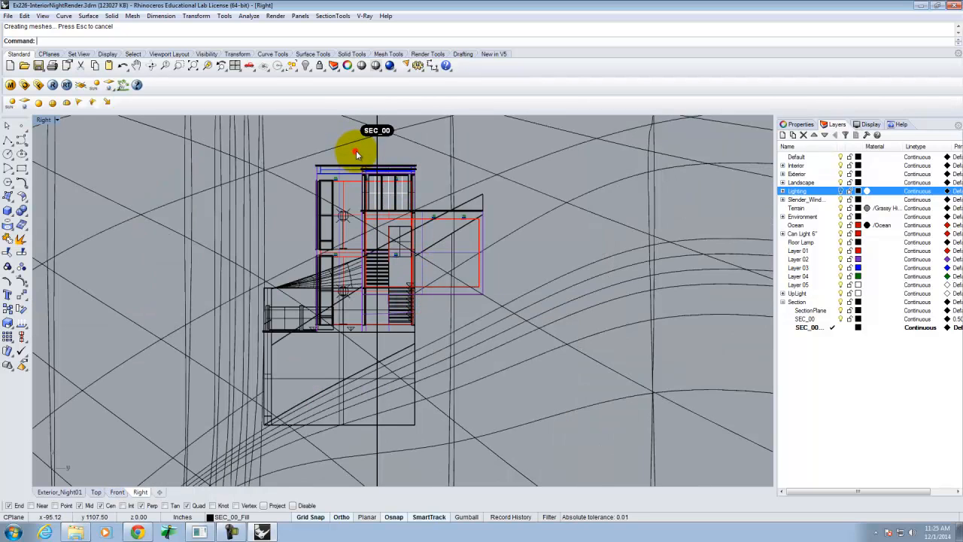
drag(347, 149, 346, 169)
key(ctrl+z)
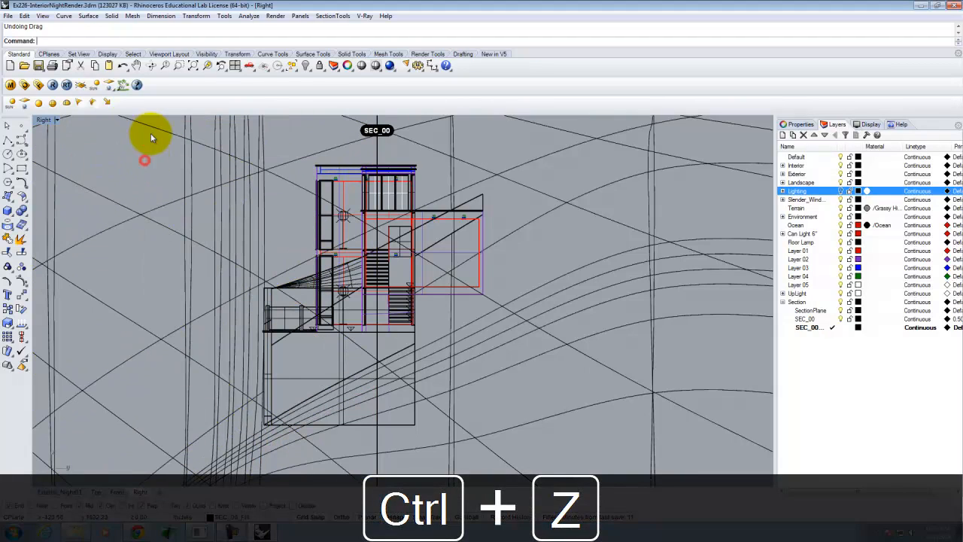
drag(139, 141, 351, 427)
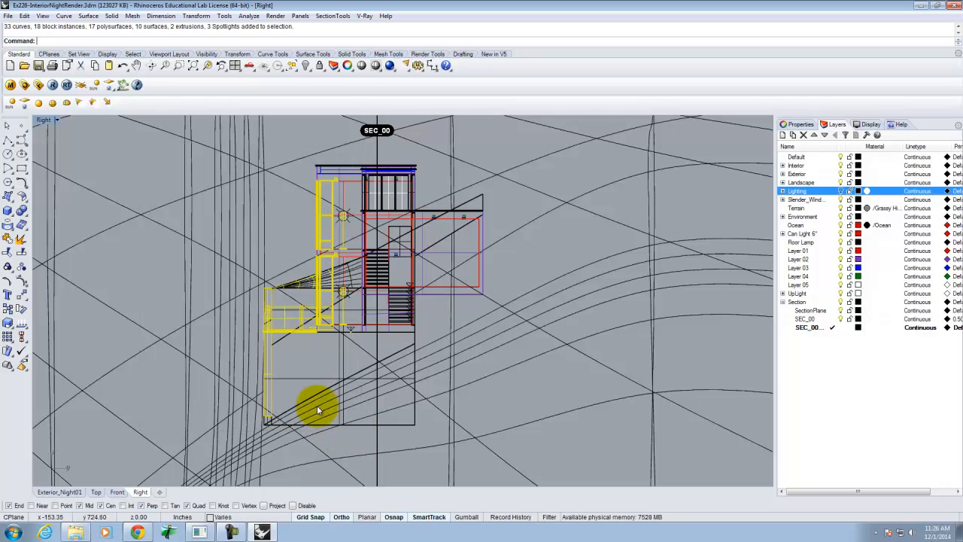
click(147, 161)
- Switch the viewport to the Left view and window-select all geometry on the deck side of the SEC_00 plane
click(55, 121)
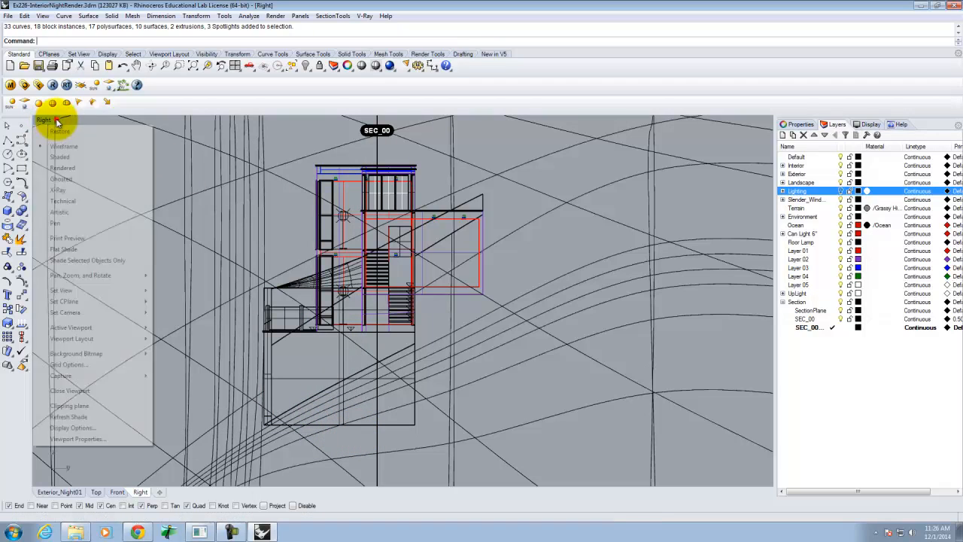
mouse_move(87, 291)
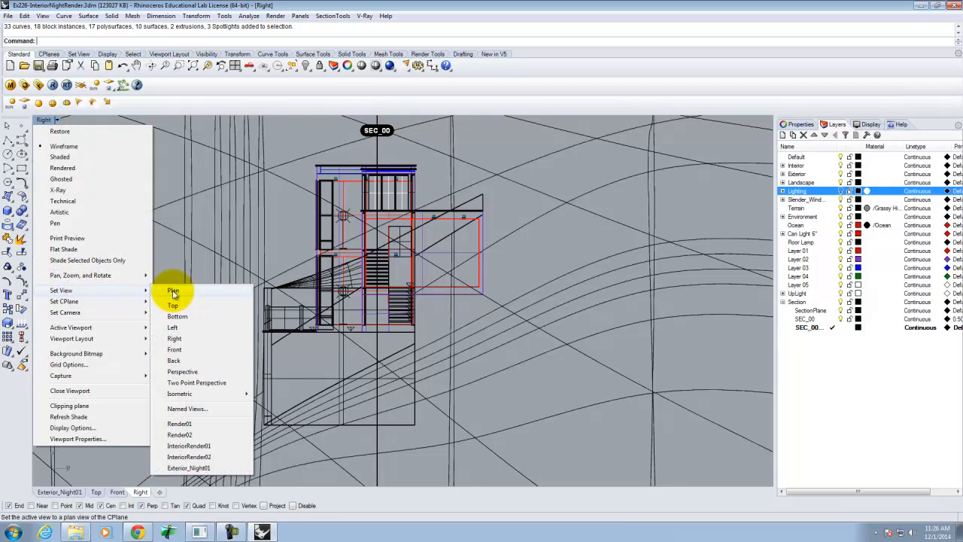
click(193, 328)
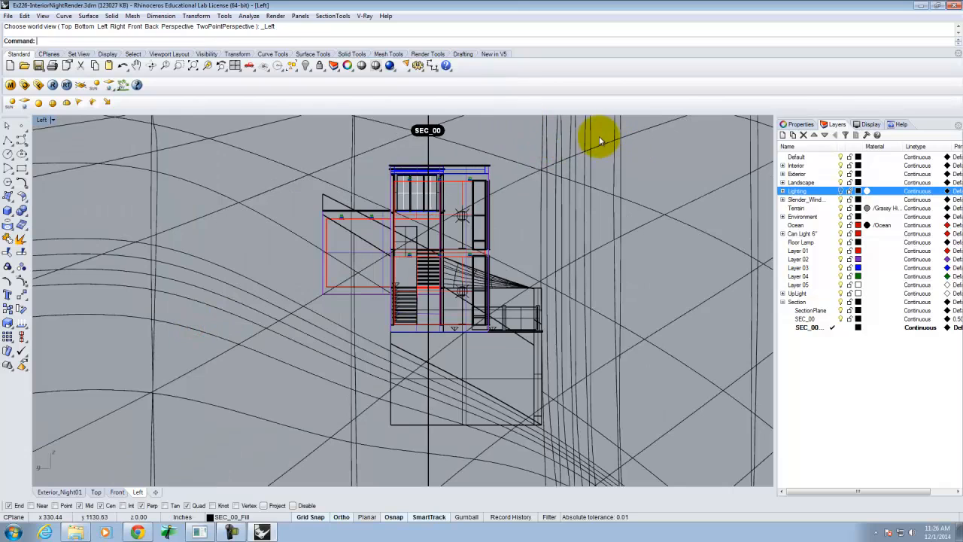
click(639, 136)
key(Escape)
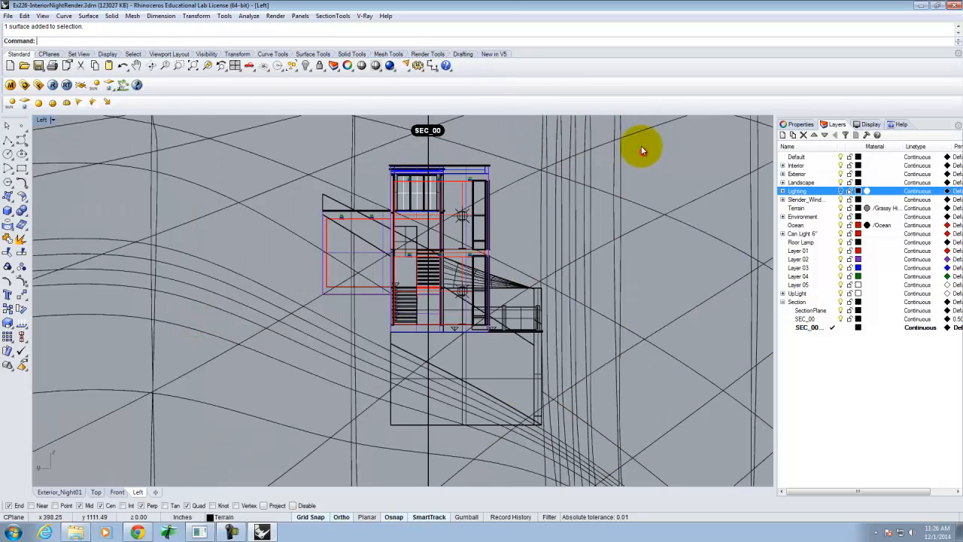
drag(648, 145, 431, 439)
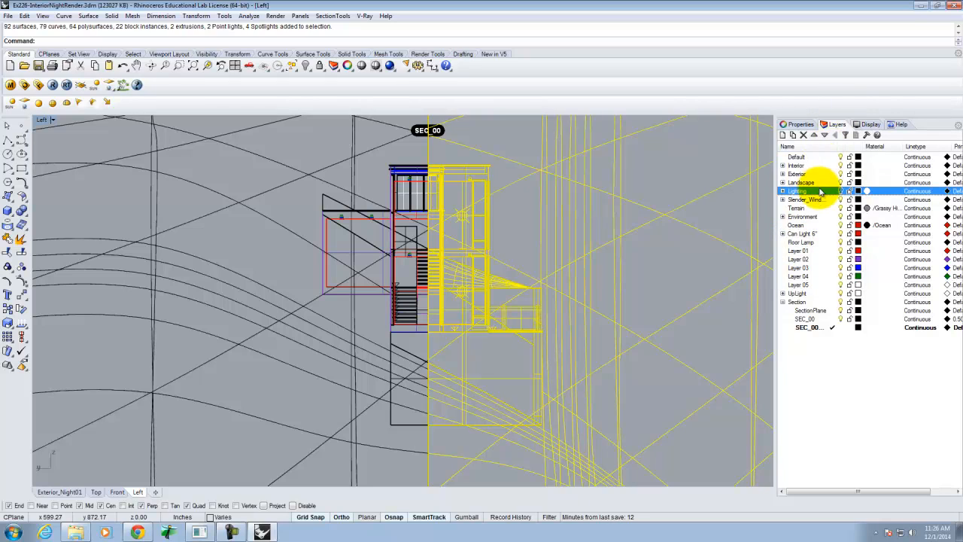
- Expand the Interior, Exterior, Landscape and window layers, and hide the StairRailing and Window Glass sublayers
click(783, 164)
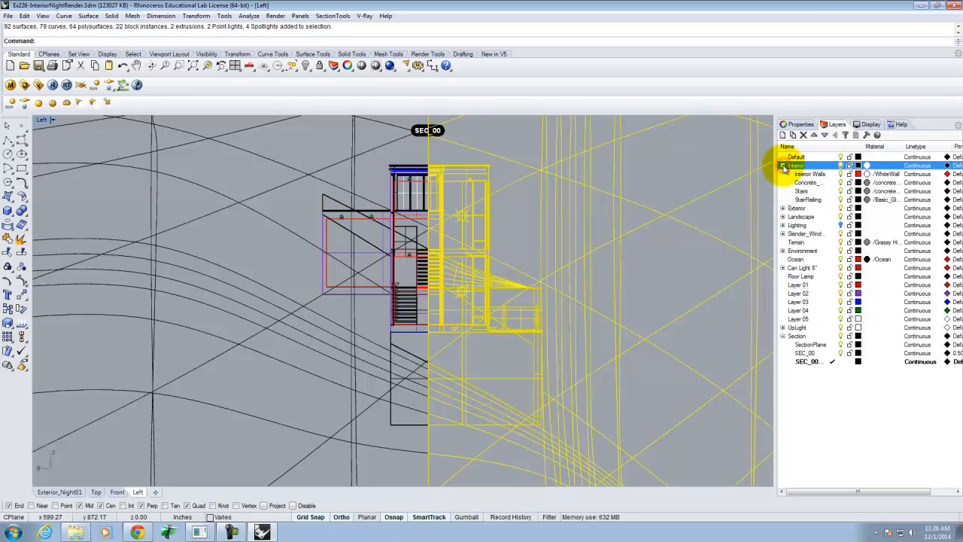
click(843, 200)
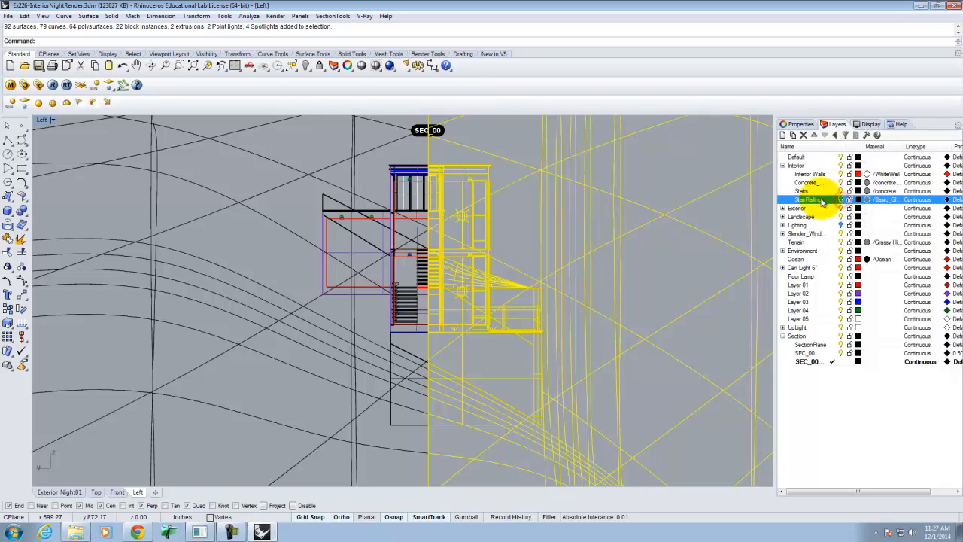
double_click(796, 208)
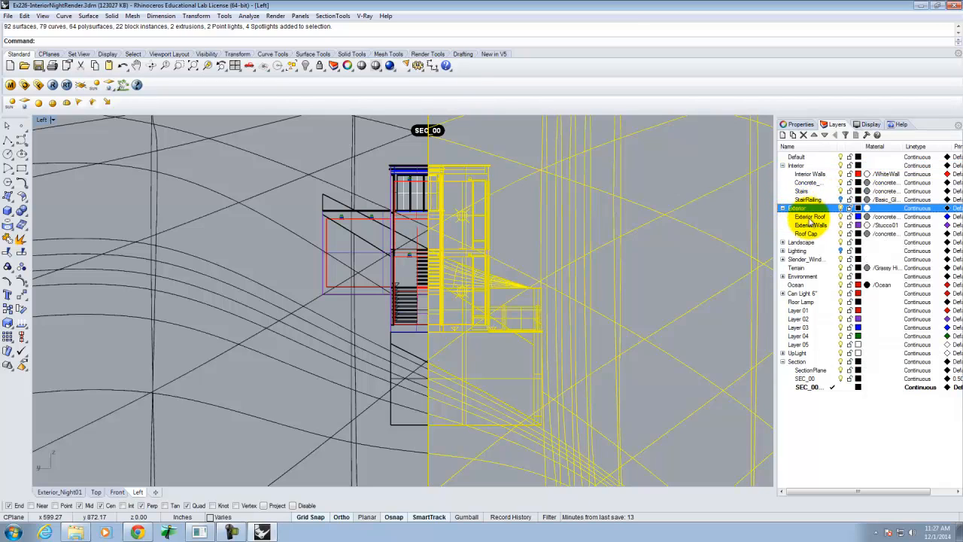
double_click(789, 243)
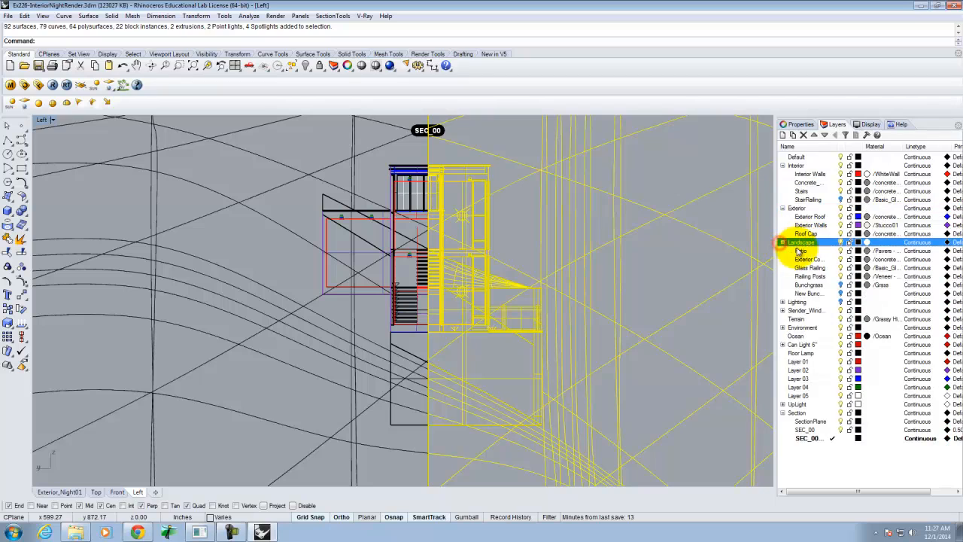
double_click(784, 304)
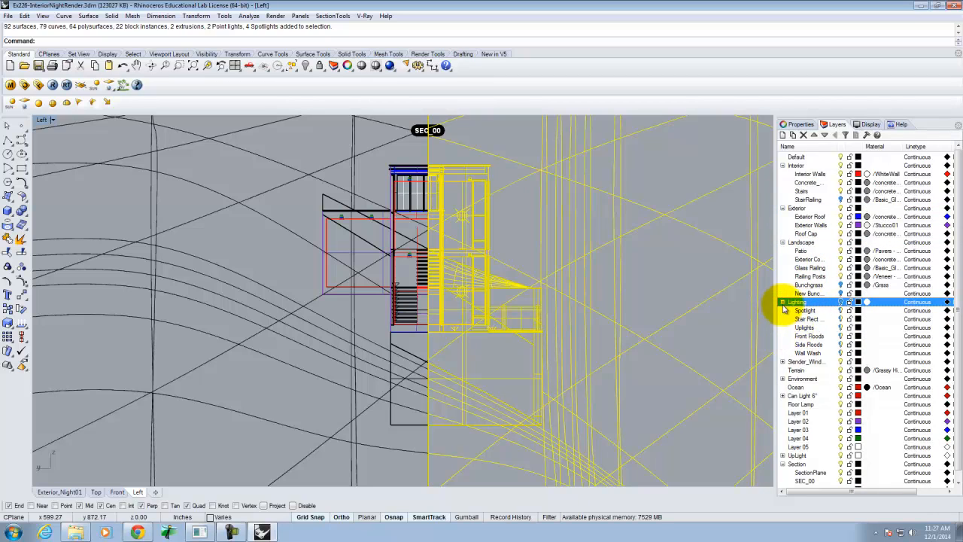
click(783, 301)
double_click(784, 310)
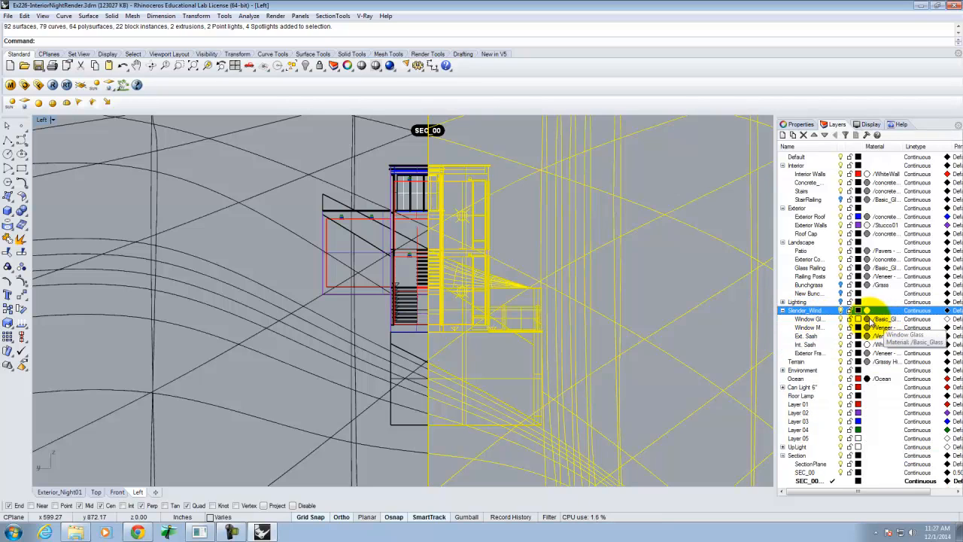
click(854, 320)
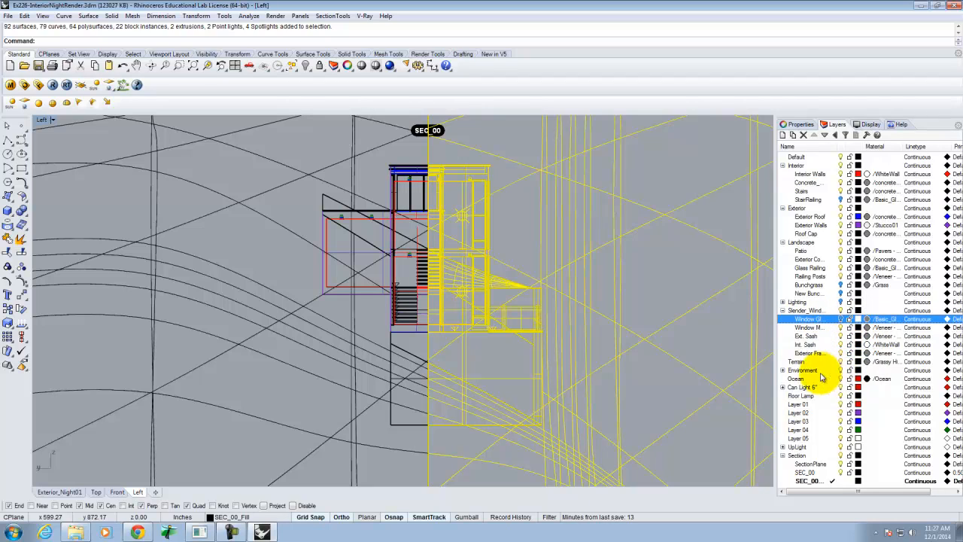
- Check the sublayers of Environment, Can Light 6", UpLight and Section for anything else that needs hiding
click(785, 371)
scroll(824, 360, down, 1)
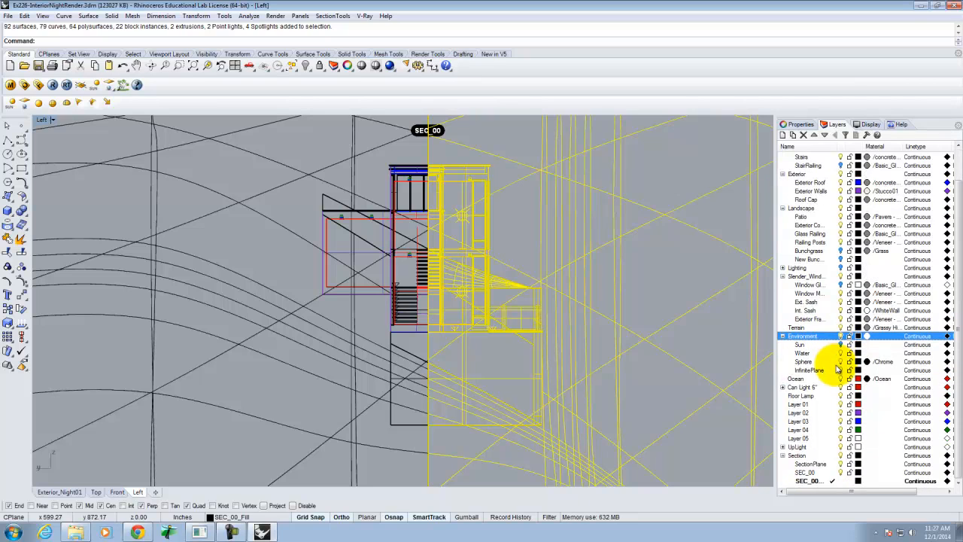
click(783, 335)
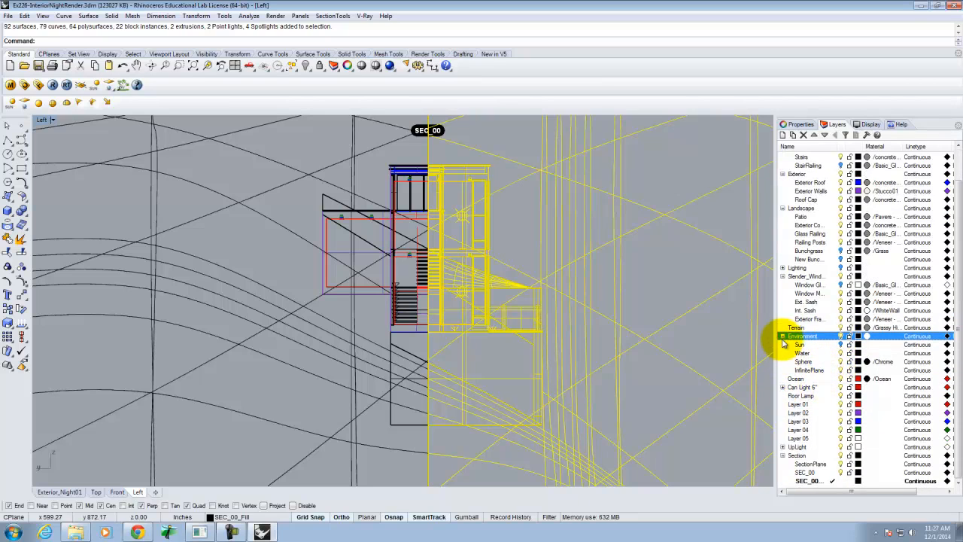
click(782, 387)
click(783, 387)
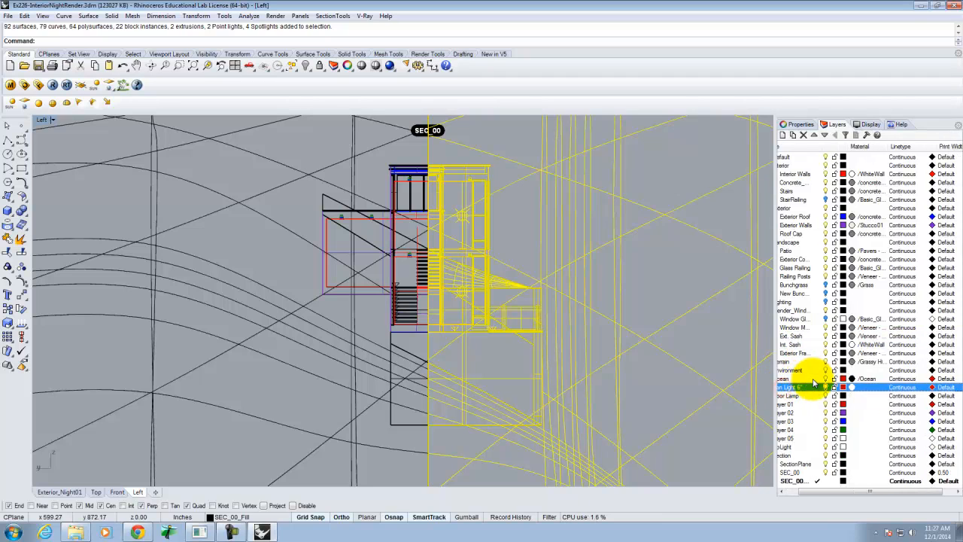
click(783, 447)
scroll(796, 444, down, 1)
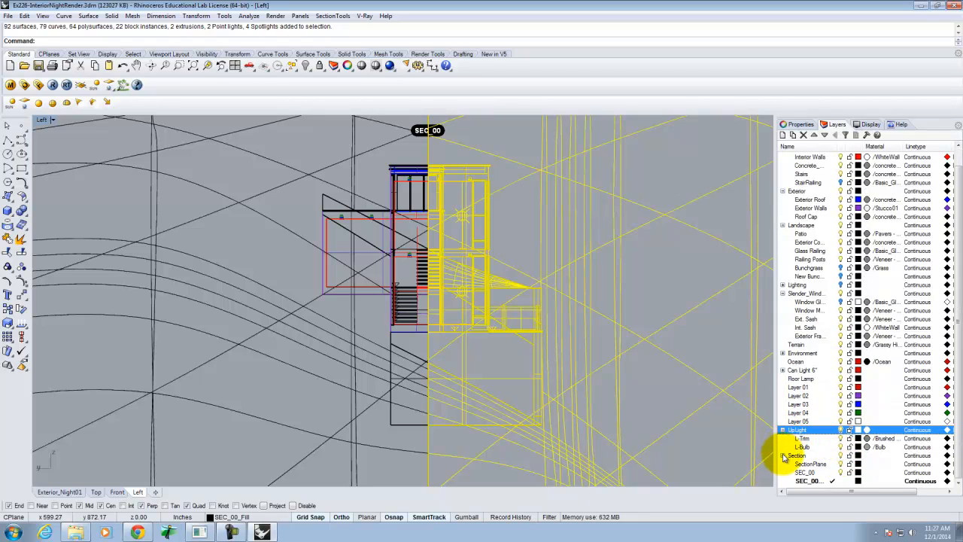
click(783, 457)
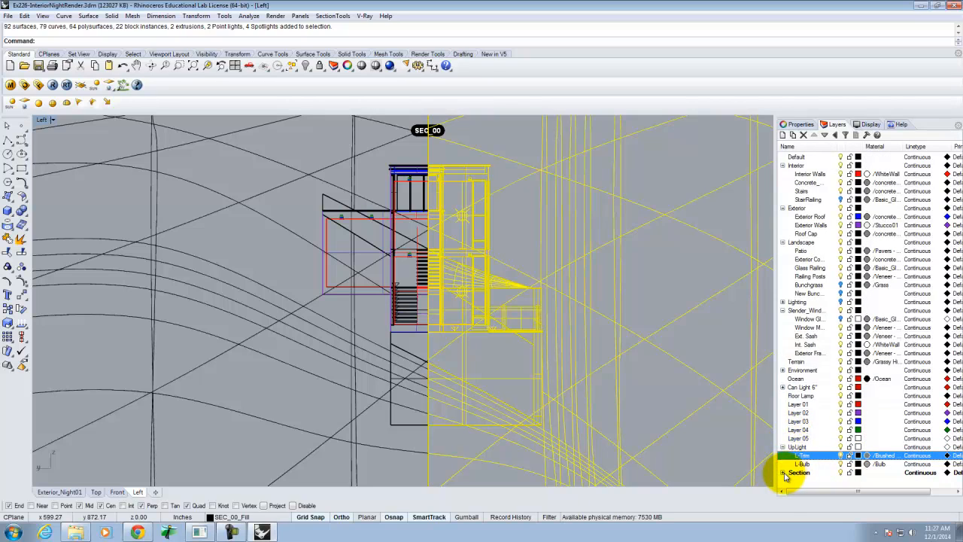
click(783, 473)
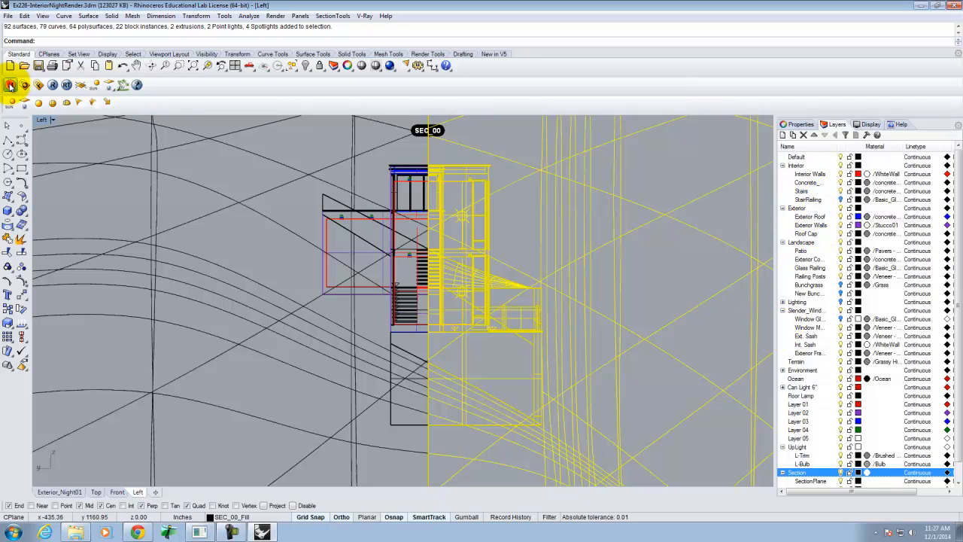
- Open the V-Ray material editor and start loading a material file into the scene materials
click(10, 85)
click(351, 225)
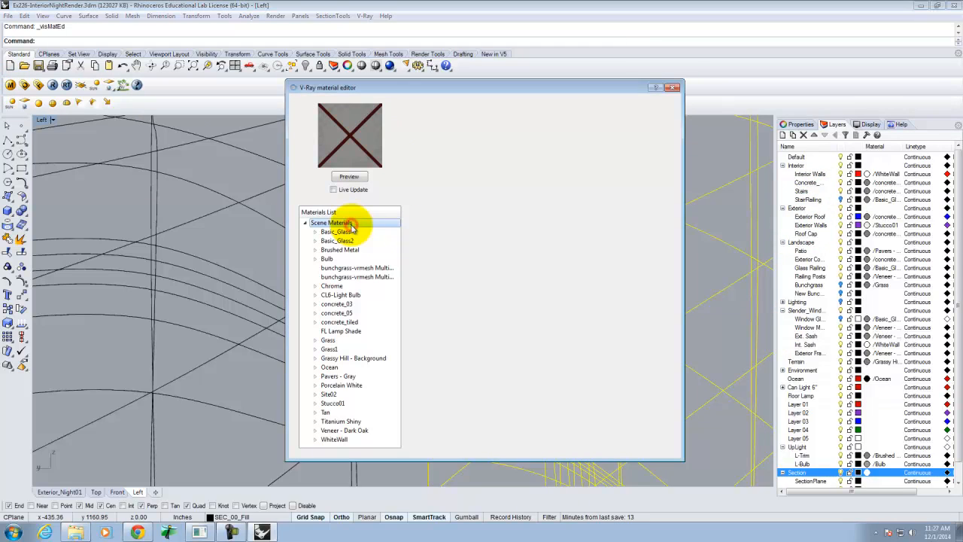
right_click(348, 225)
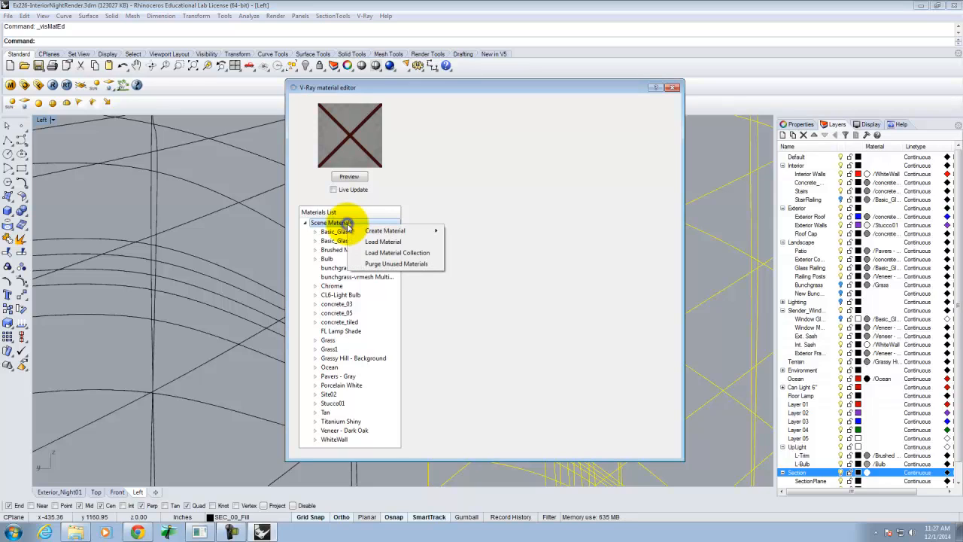
click(385, 241)
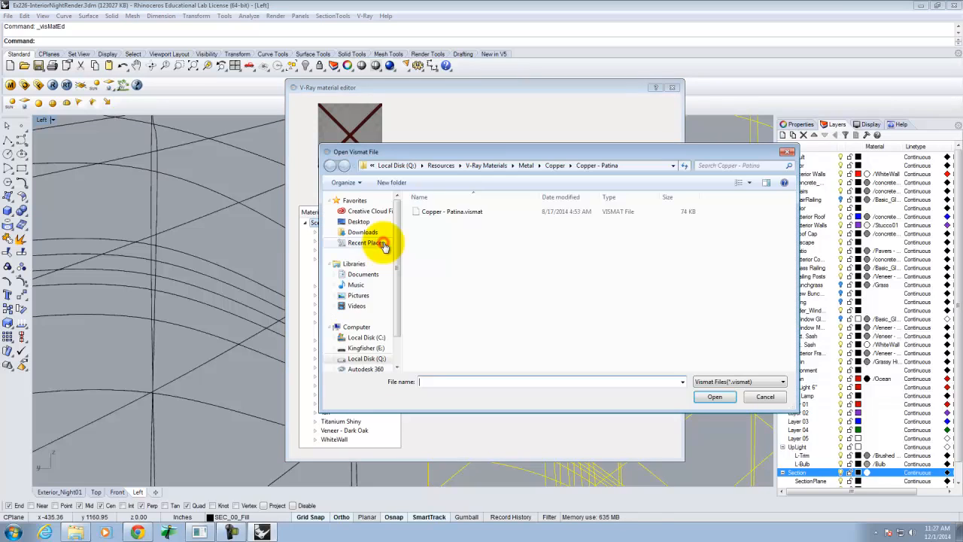
- Load the cThru material from the Special Materials folder in V-Ray Materials, under Resources on Local Disk (Q:)
click(367, 359)
double_click(431, 212)
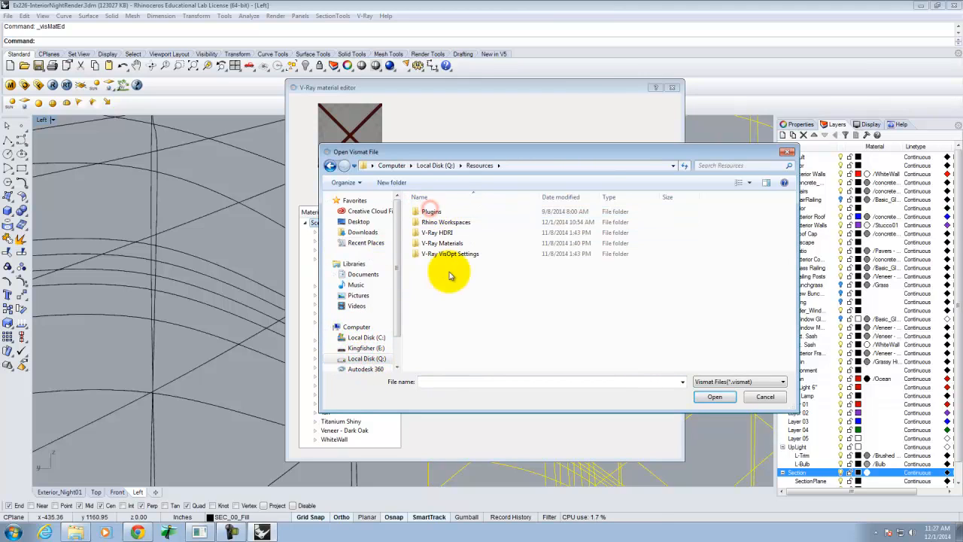
double_click(464, 244)
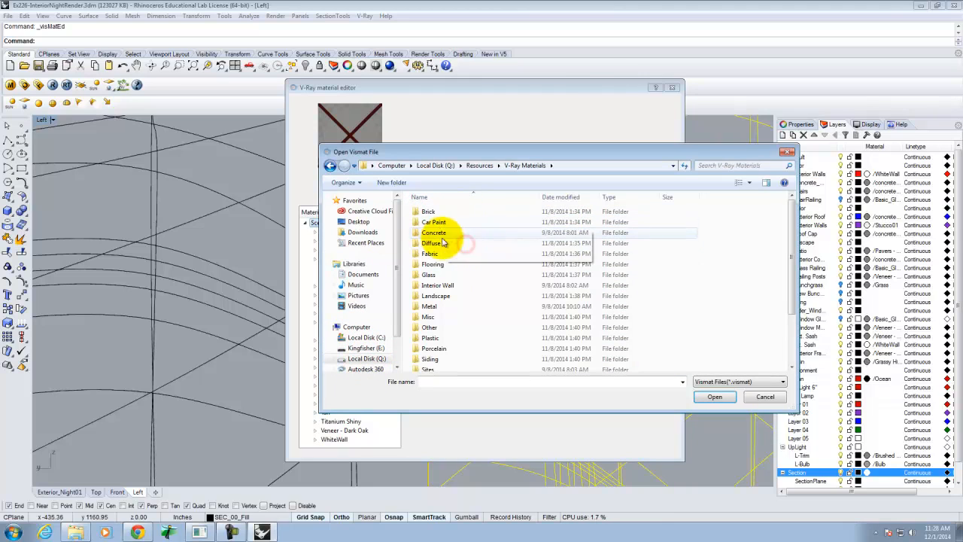
scroll(448, 332, down, 2)
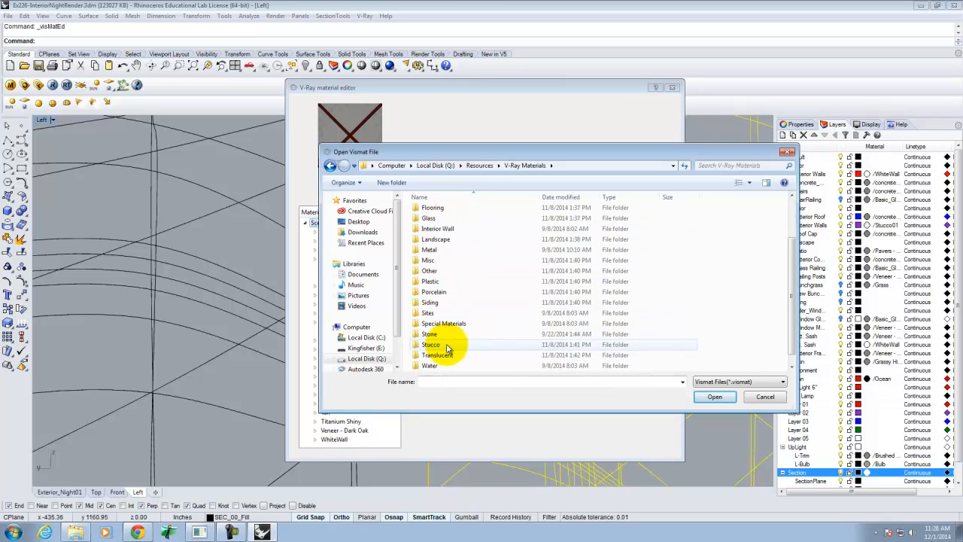
double_click(451, 324)
double_click(429, 212)
double_click(433, 213)
click(433, 213)
click(713, 398)
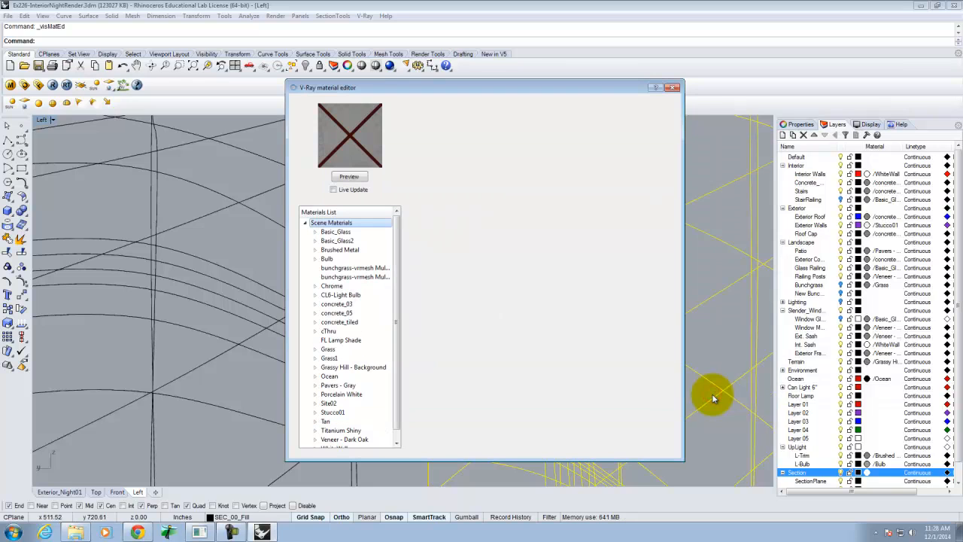
- Apply the cThru material to the selected geometry and close the V-Ray material editor
click(329, 334)
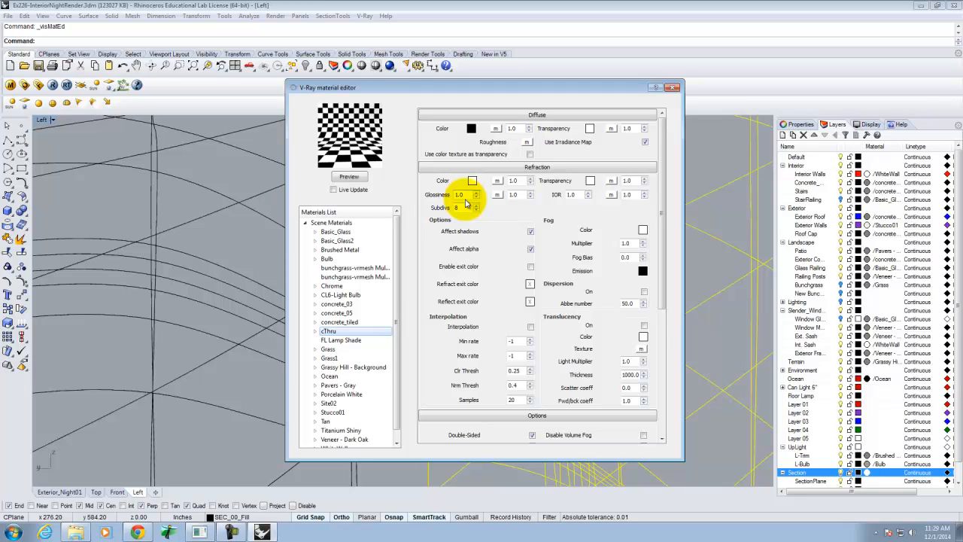
right_click(337, 334)
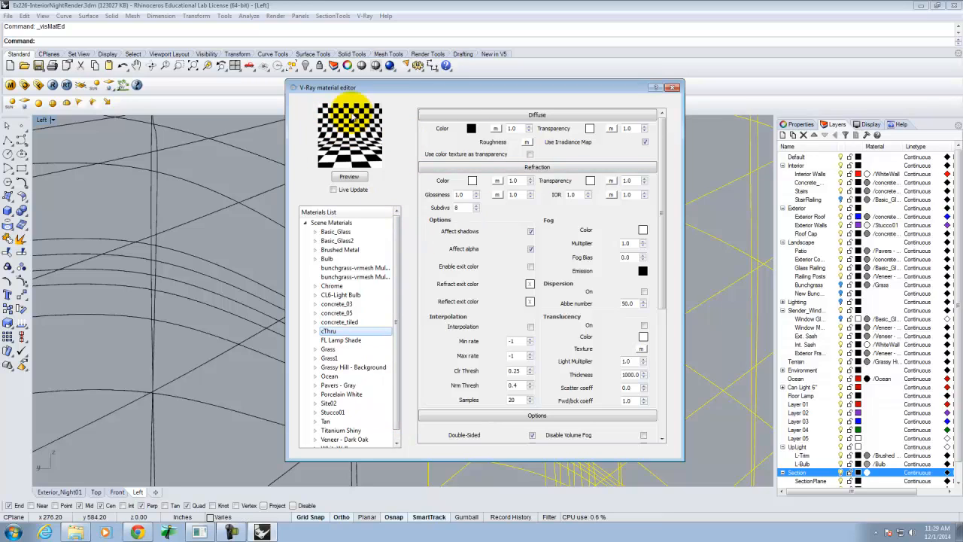
click(672, 89)
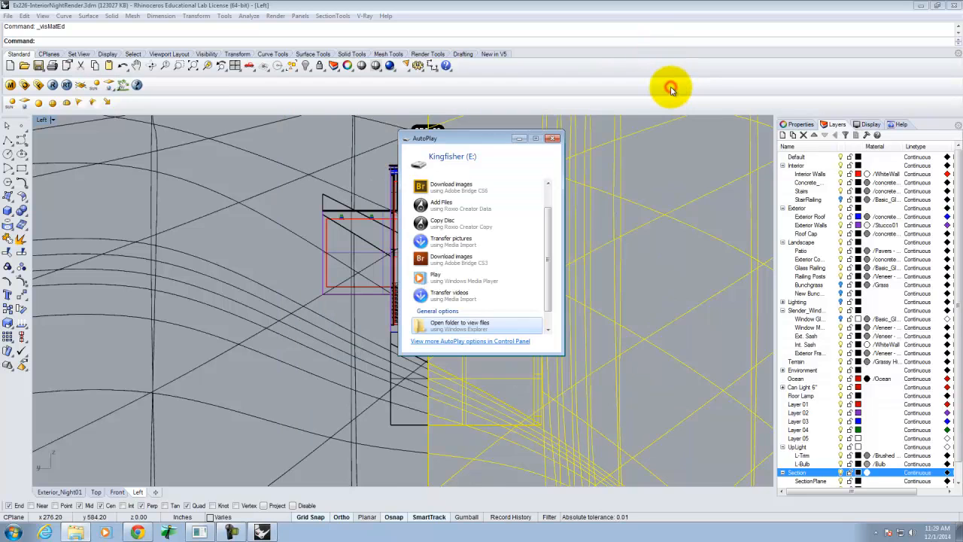
- Clear the current selection, turn on the StairRailing layer and select all objects on it
click(554, 140)
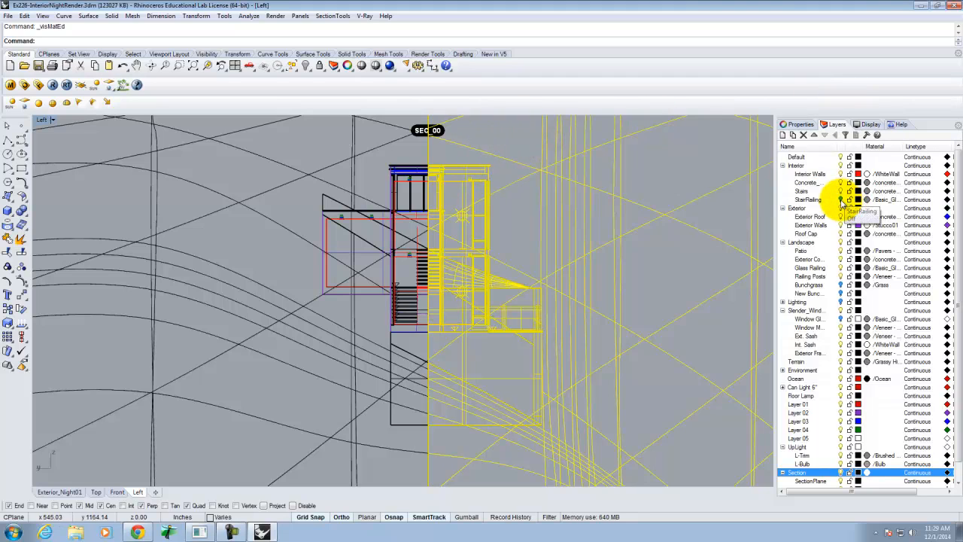
click(511, 139)
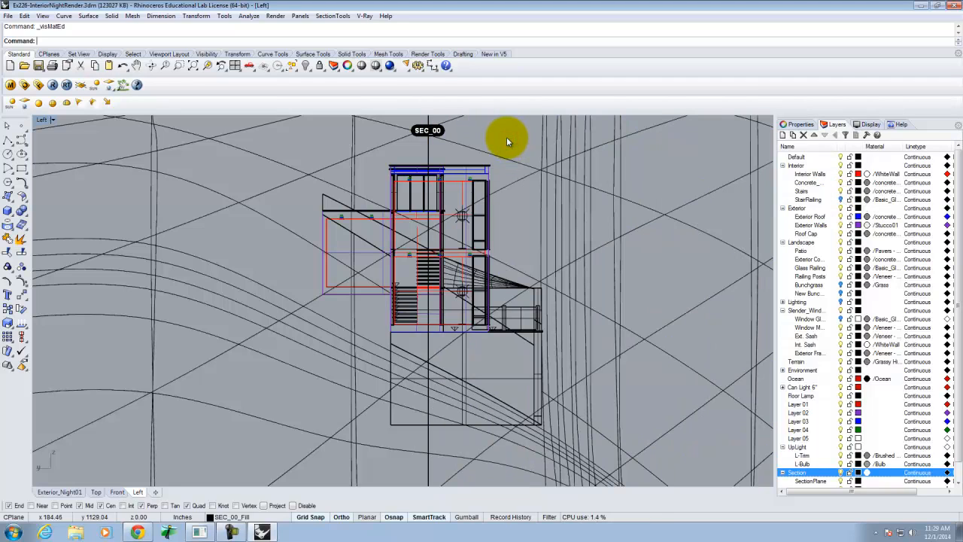
click(804, 199)
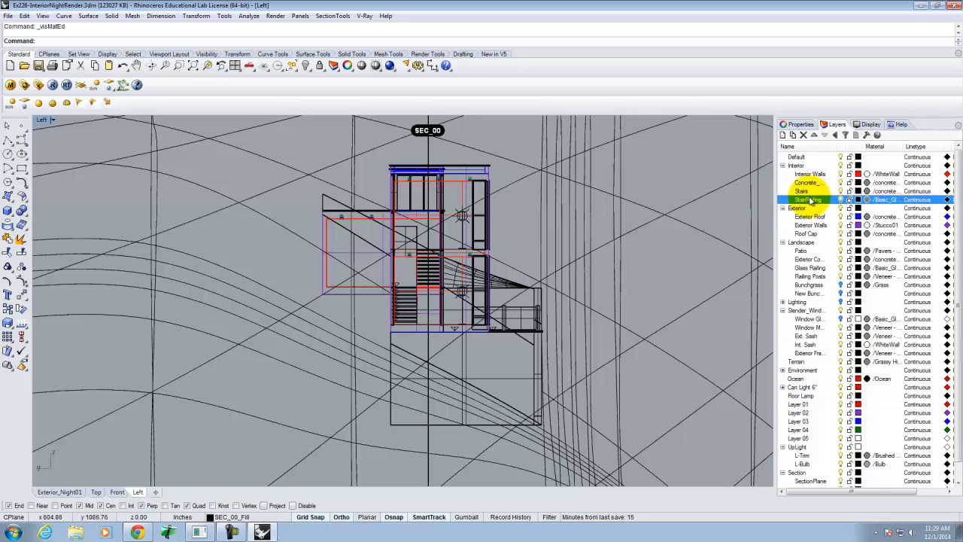
right_click(809, 199)
click(836, 352)
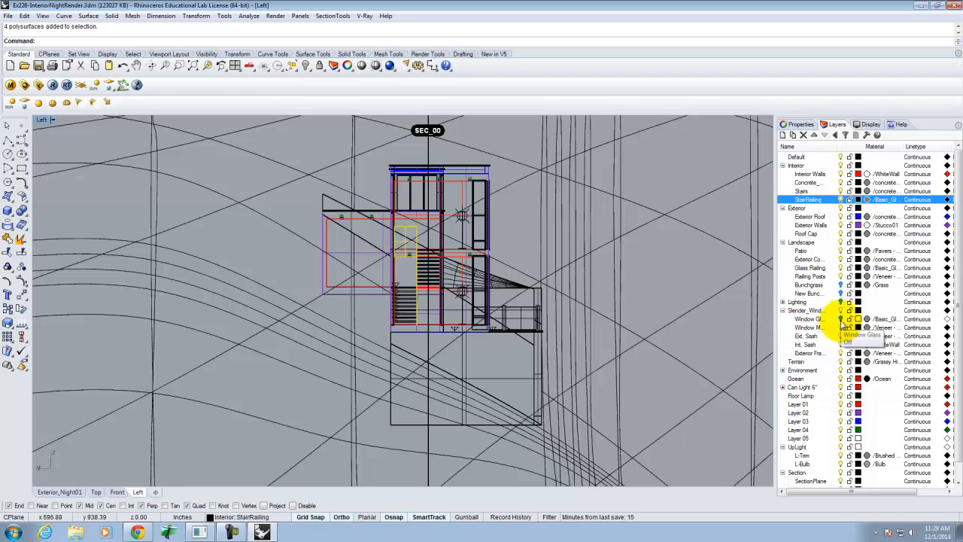
- Turn on the Window Glass layer and add its objects to the selection, leaving out the glass left of the SEC_00 section line
click(821, 321)
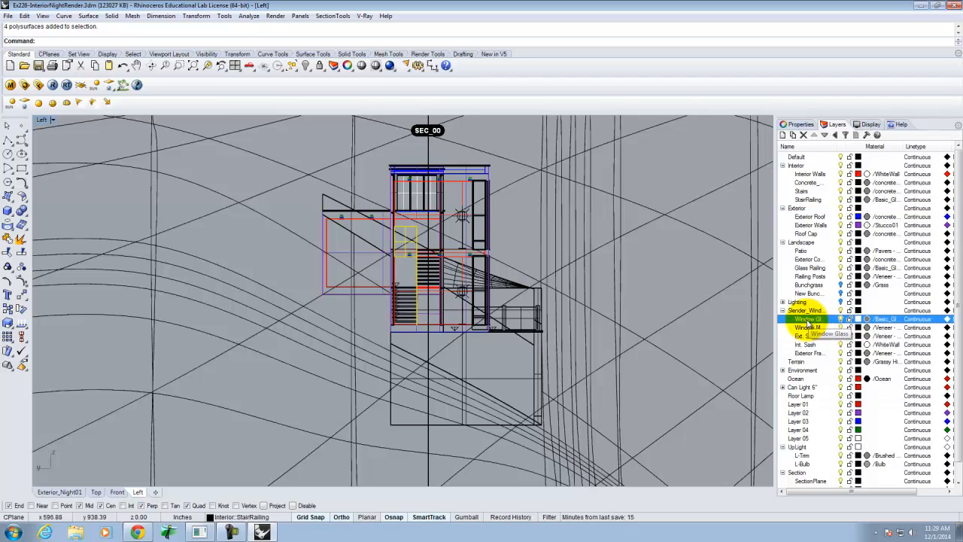
right_click(809, 322)
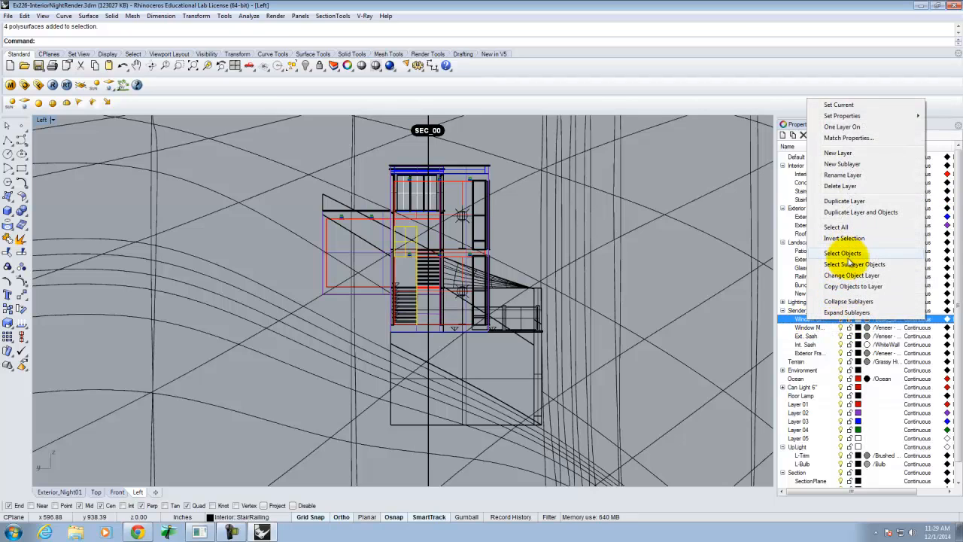
click(842, 253)
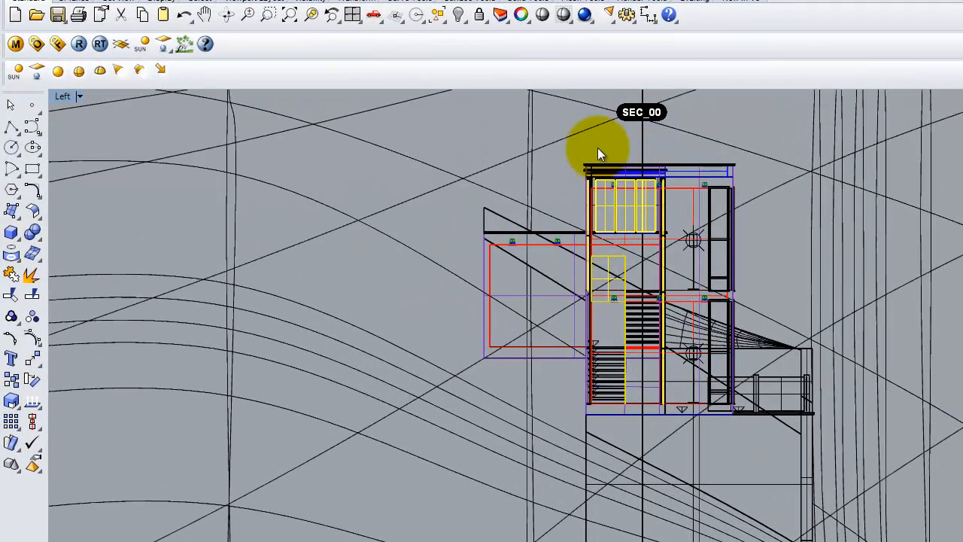
key(ctrl+z)
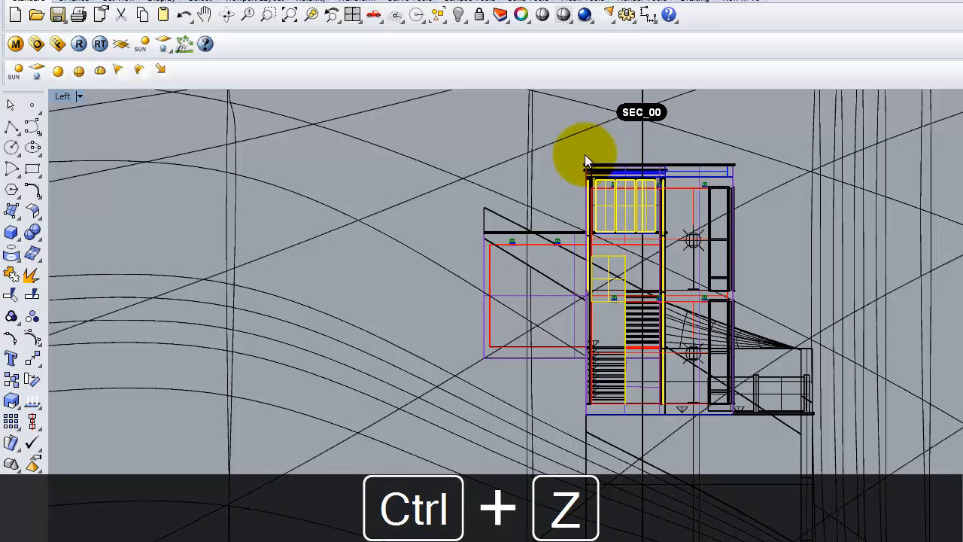
drag(575, 151, 643, 443)
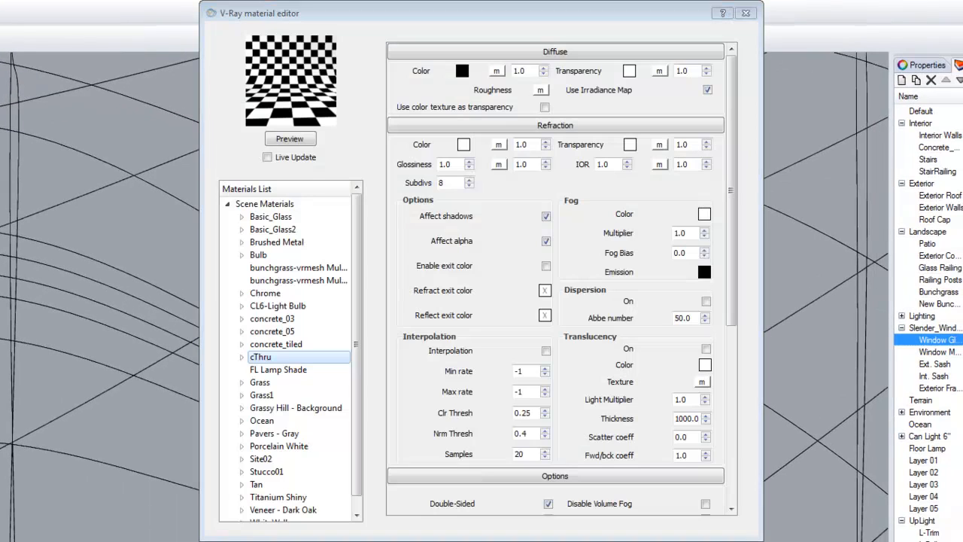
- Create a new Standard material under Scene Materials in the V-Ray material editor
drag(354, 349, 366, 279)
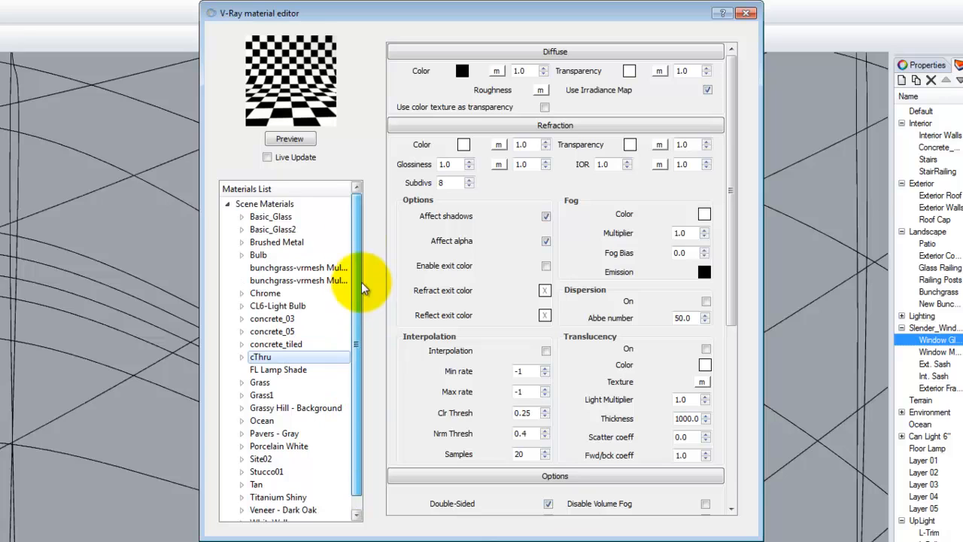
click(272, 204)
right_click(276, 205)
mouse_move(332, 217)
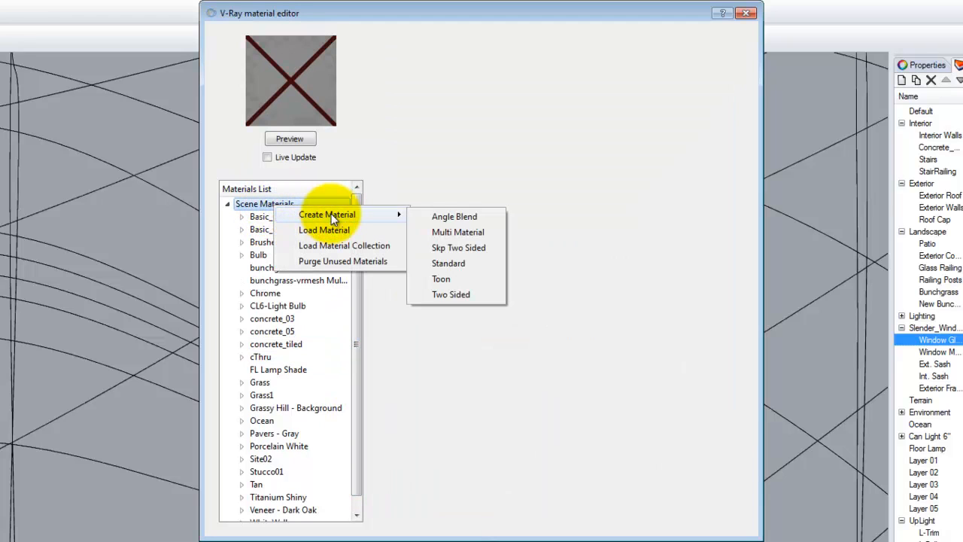
click(471, 263)
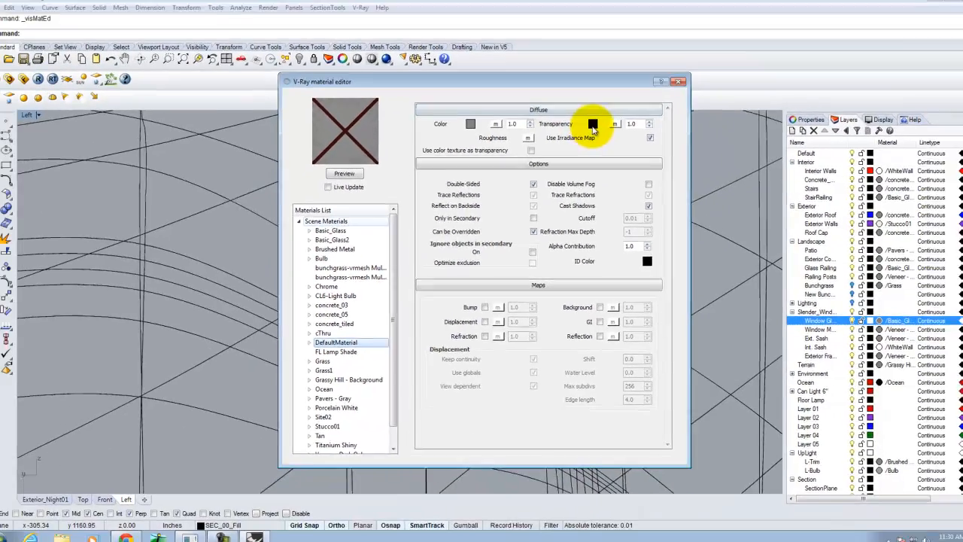
- Set the new material's diffuse transparency color to white and update its preview
click(620, 83)
click(329, 131)
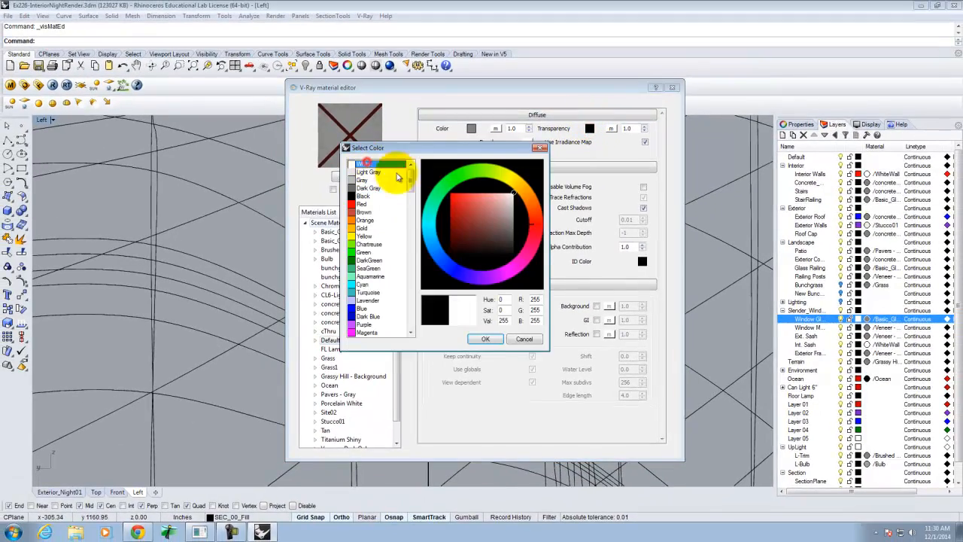
click(485, 339)
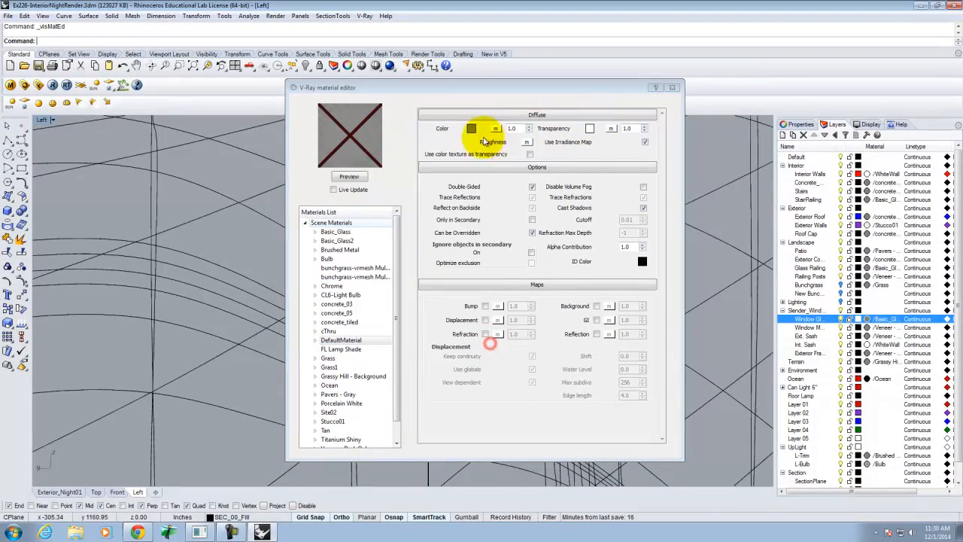
click(347, 179)
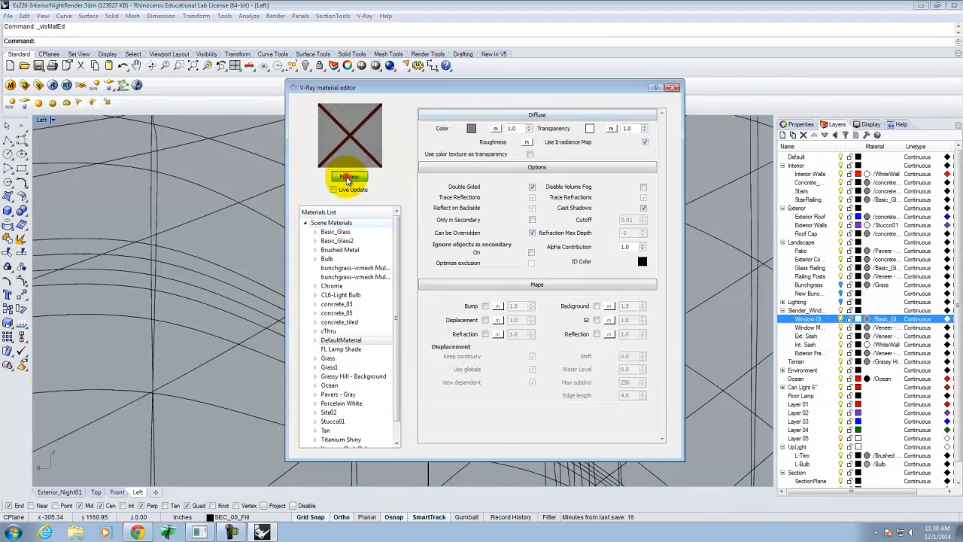
- Rename the new material as Transparent, apply it to the selected glass and close the material editor
double_click(343, 340)
text(Transparent)
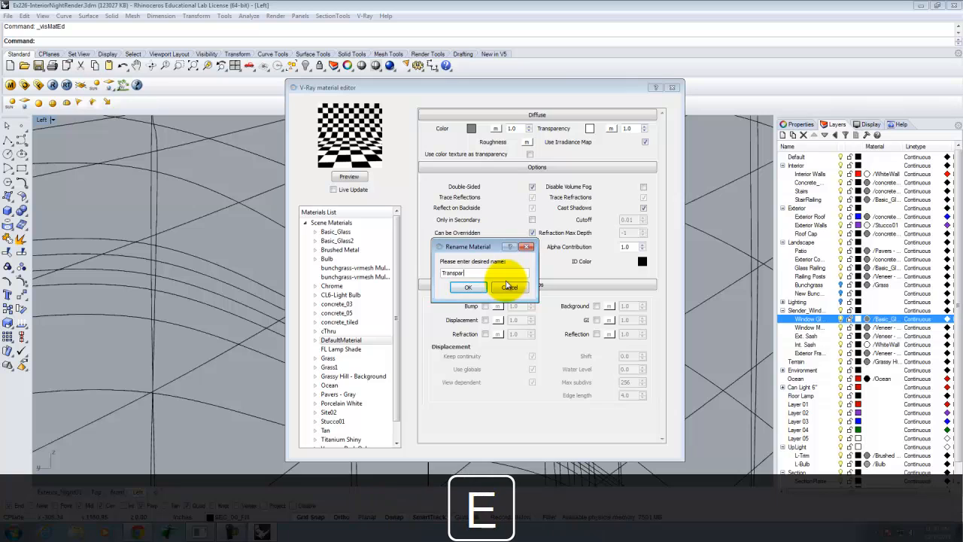
click(468, 288)
right_click(344, 440)
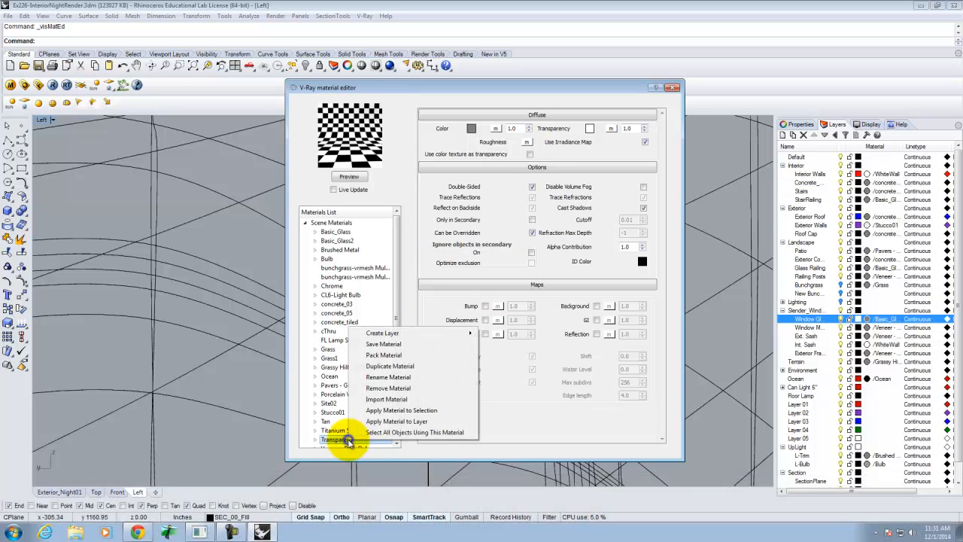
click(425, 410)
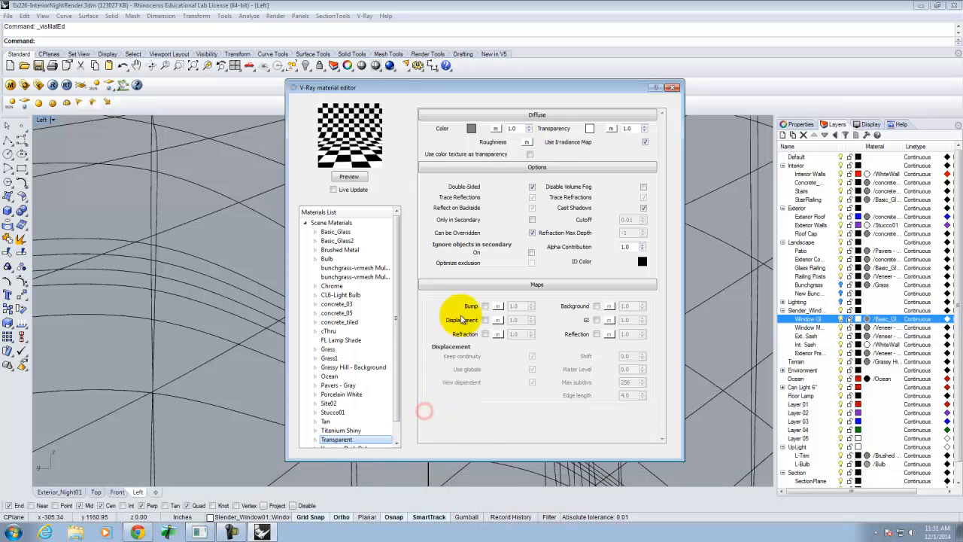
click(672, 89)
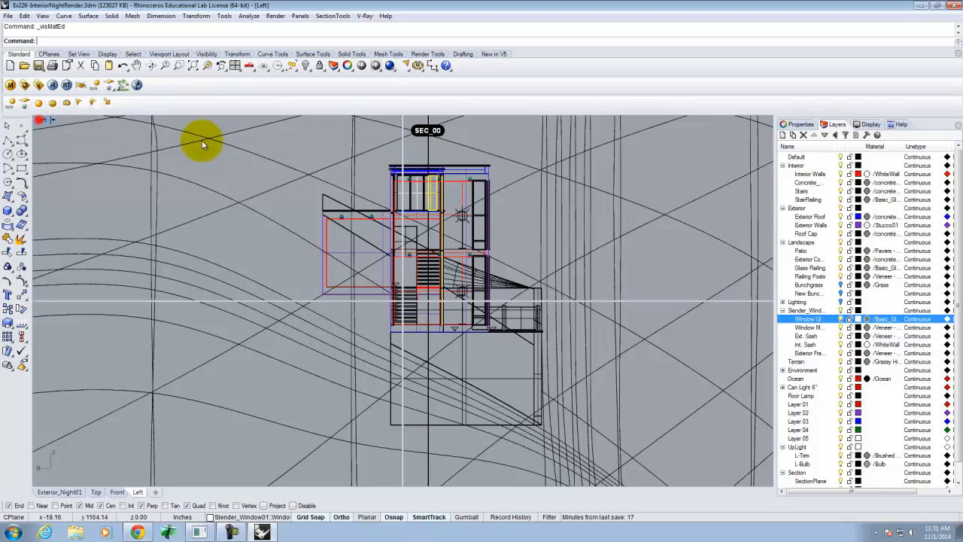
- Maximize the Exterior_Night01 view and select the upper-floor window block nearest the building's corner
double_click(43, 119)
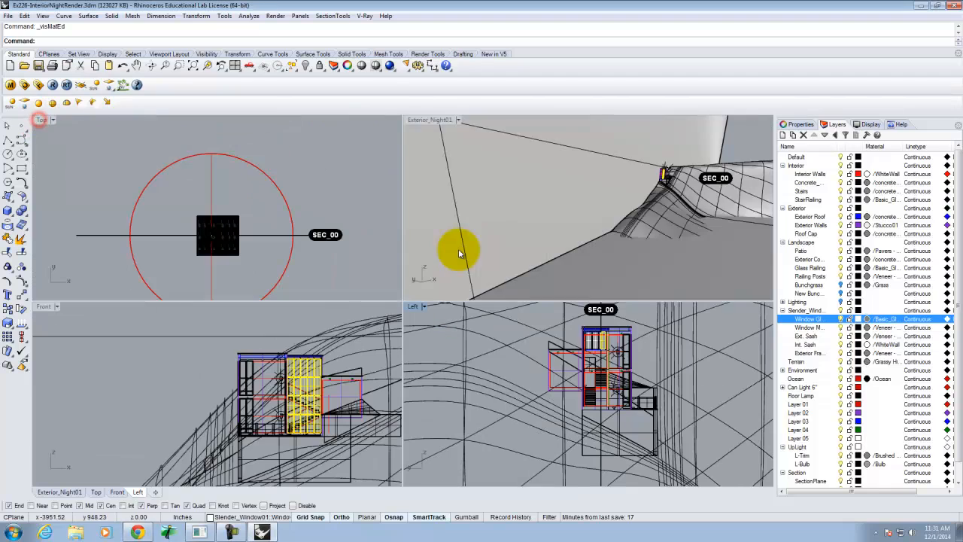
double_click(430, 120)
scroll(554, 232, up, 8)
right_drag(635, 258, 620, 264)
click(374, 289)
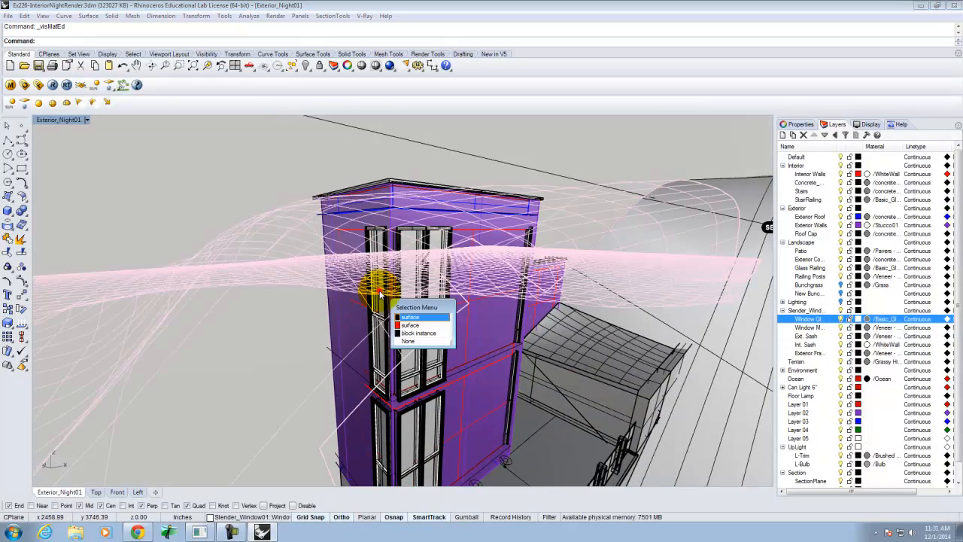
click(421, 336)
scroll(388, 210, down, 5)
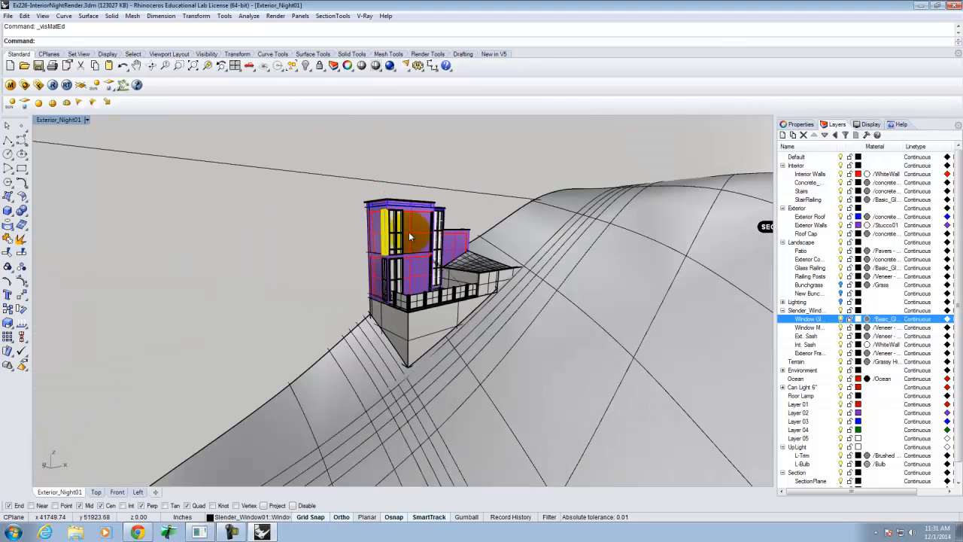
scroll(409, 235, up, 3)
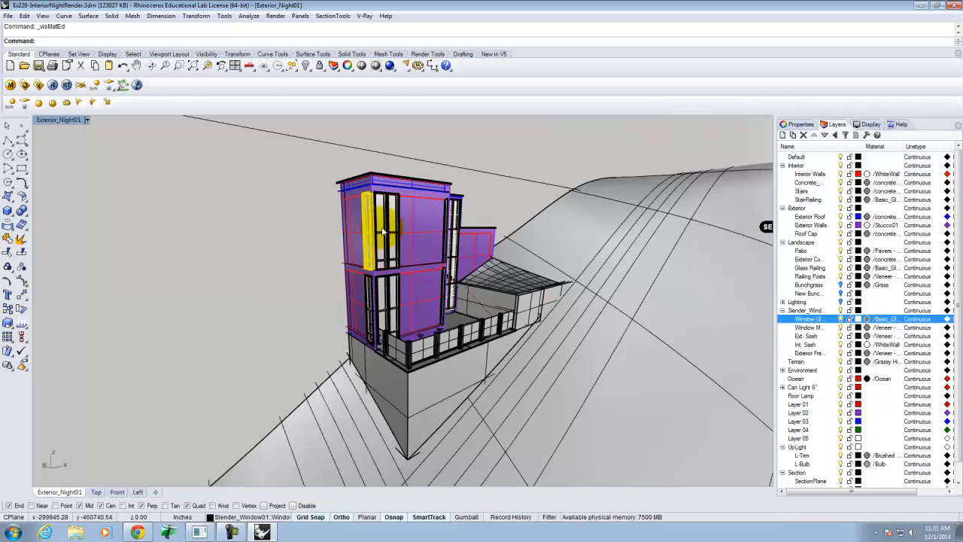
- Replace the selection with the three adjoining upper-floor window blocks at the building's corner
click(383, 236)
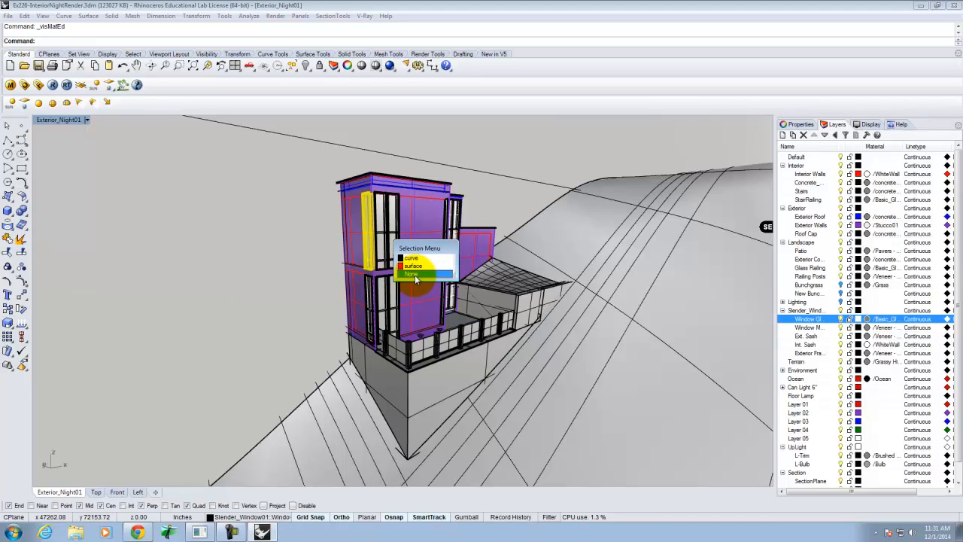
click(384, 216)
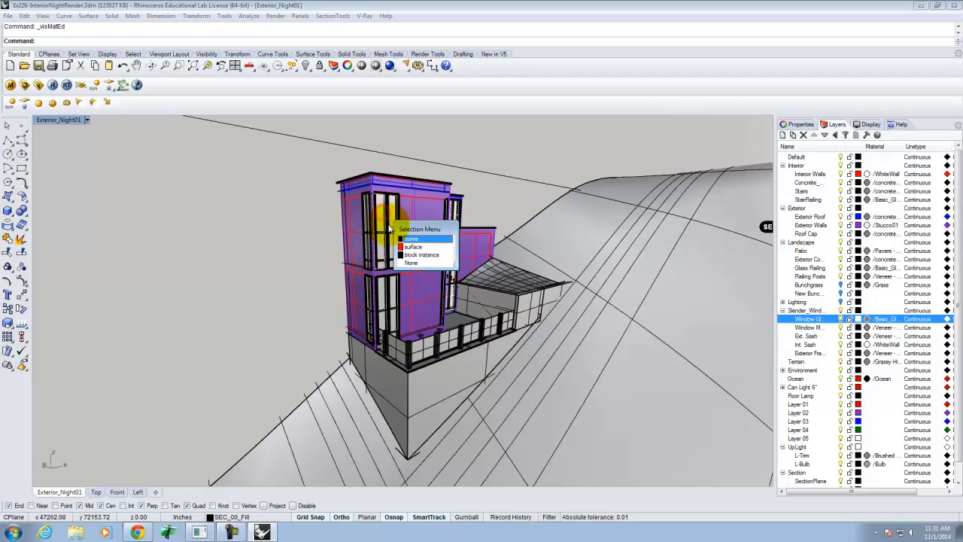
click(415, 255)
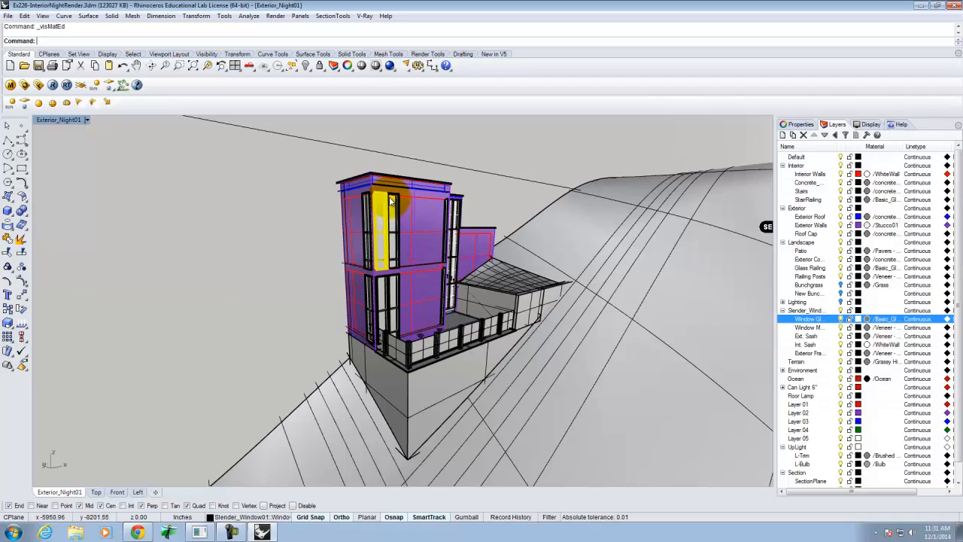
click(398, 217)
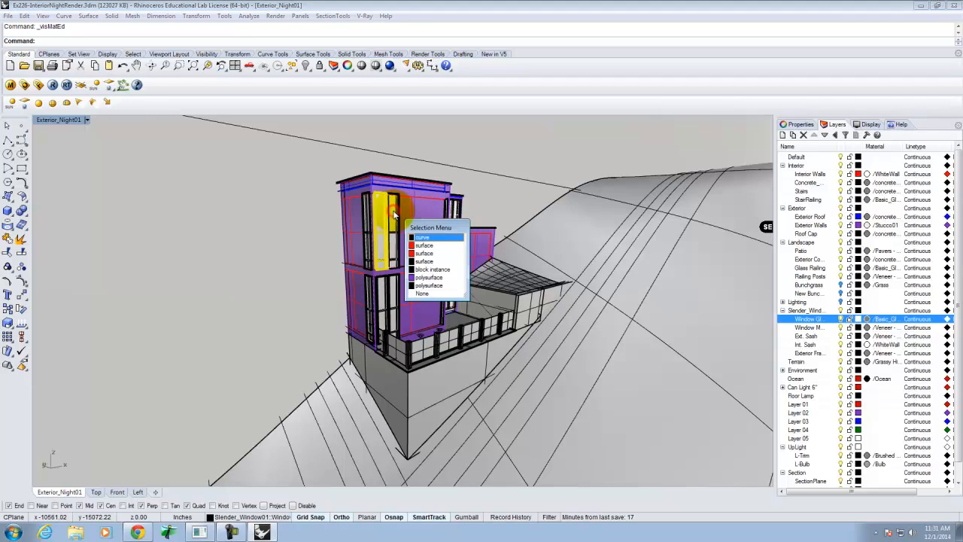
click(426, 262)
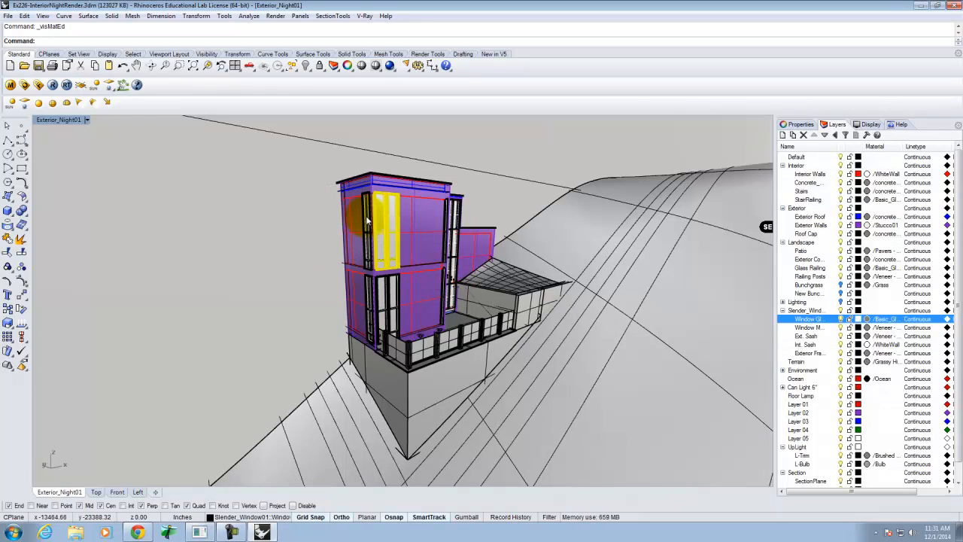
click(366, 221)
click(410, 265)
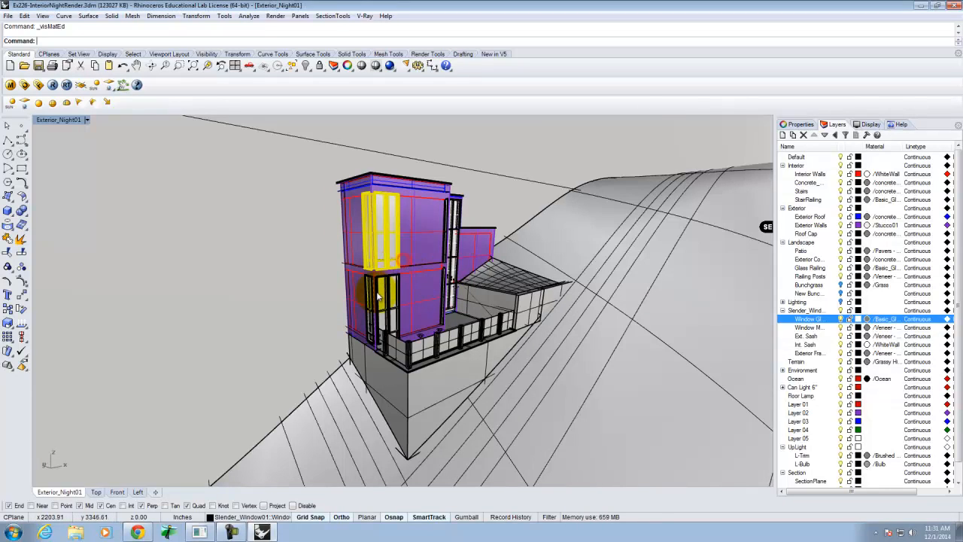
- Add the three lower-floor window blocks directly beneath them to the selection
click(372, 294)
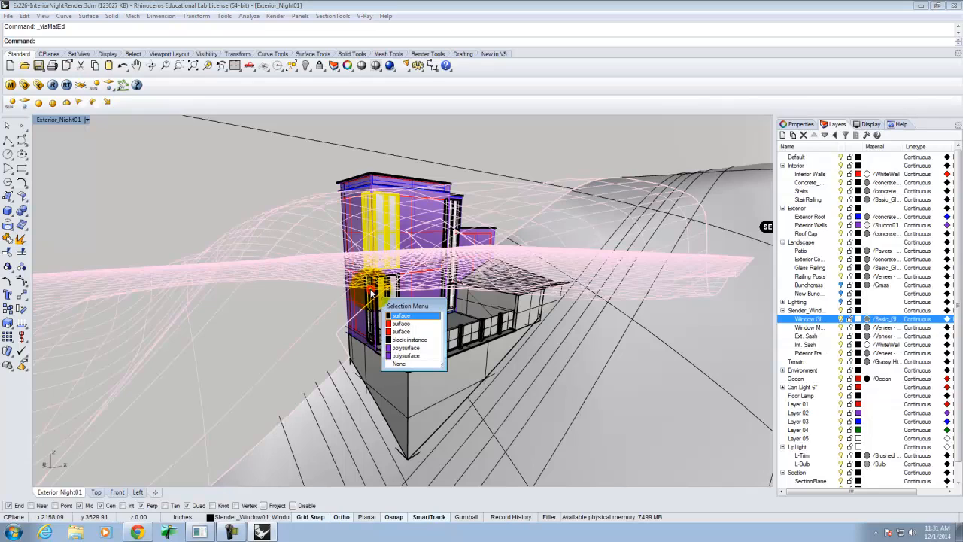
click(403, 342)
click(386, 298)
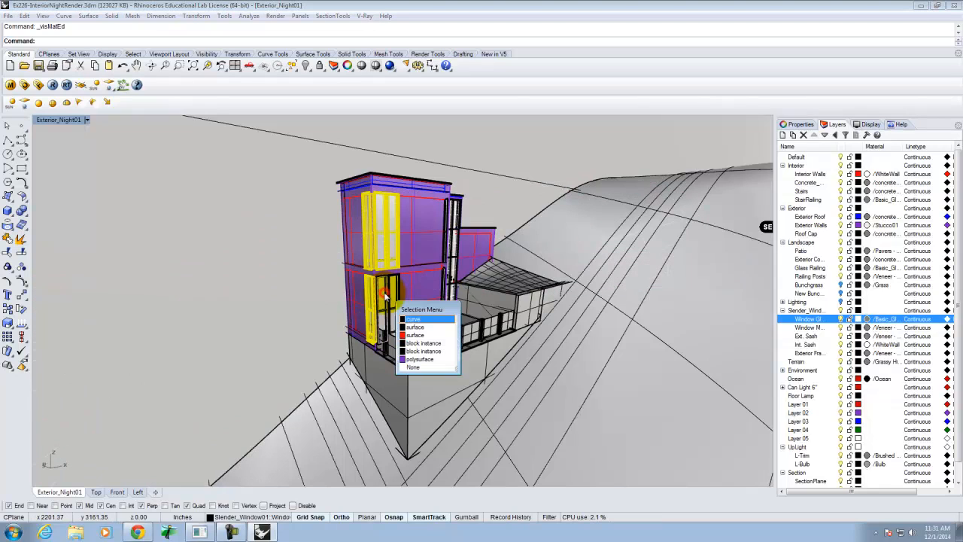
click(407, 341)
click(398, 289)
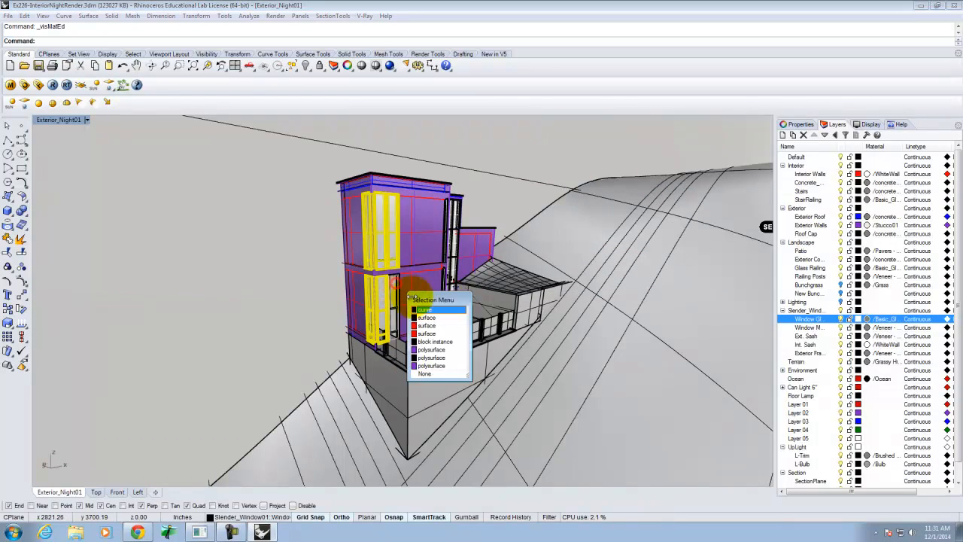
click(431, 348)
- Add the upper and lower window blocks at the far end of the main facade, beside the glazed stairwell, to the selection
right_drag(516, 291, 265, 249)
scroll(206, 238, up, 10)
scroll(206, 239, down, 4)
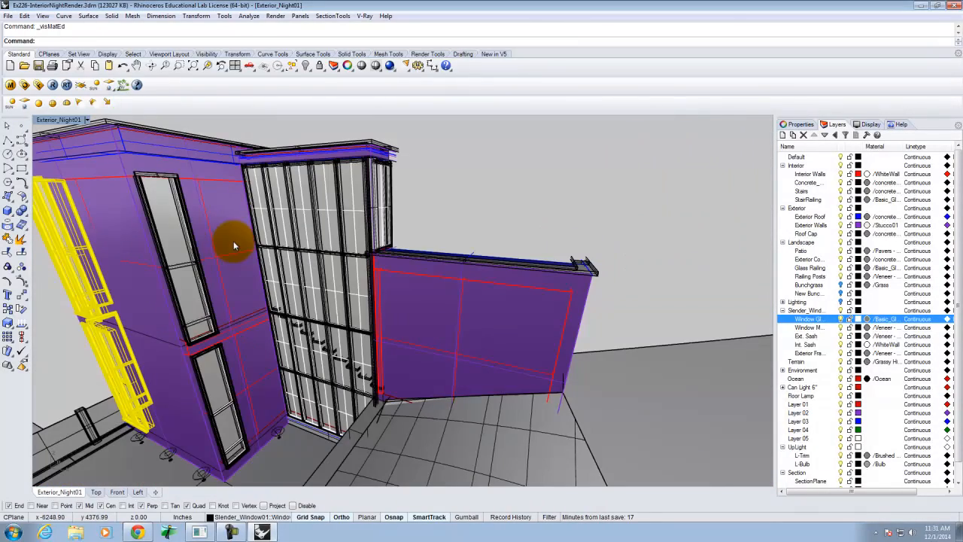
click(165, 244)
click(200, 293)
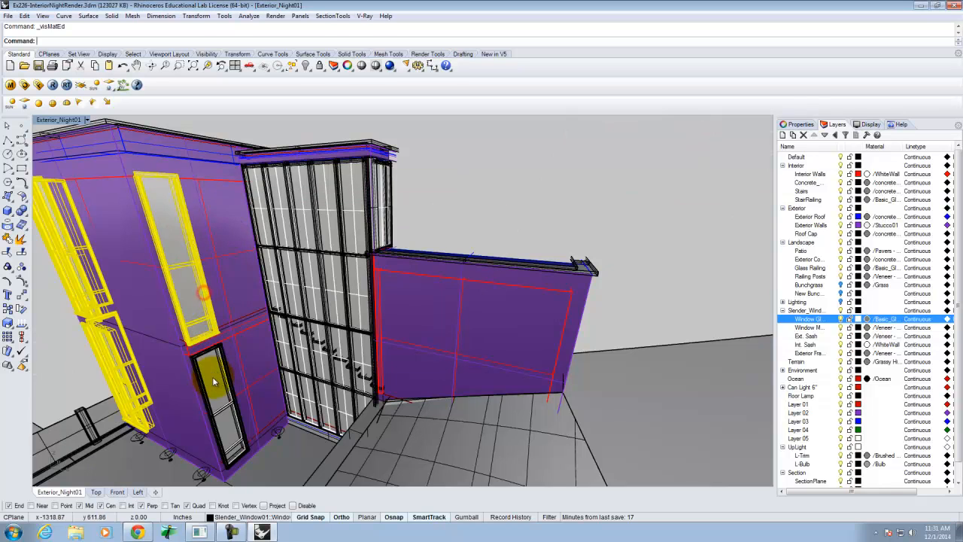
click(213, 380)
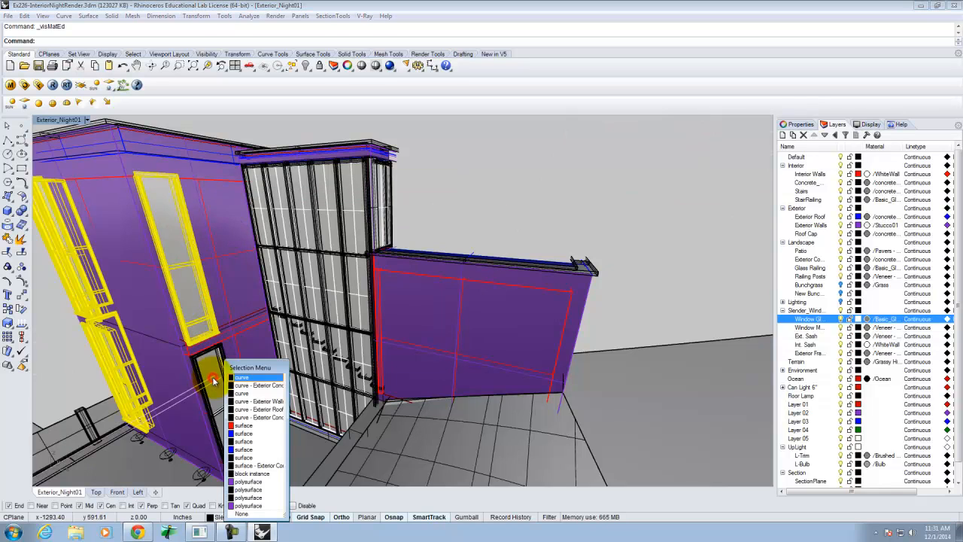
click(257, 473)
scroll(354, 221, down, 10)
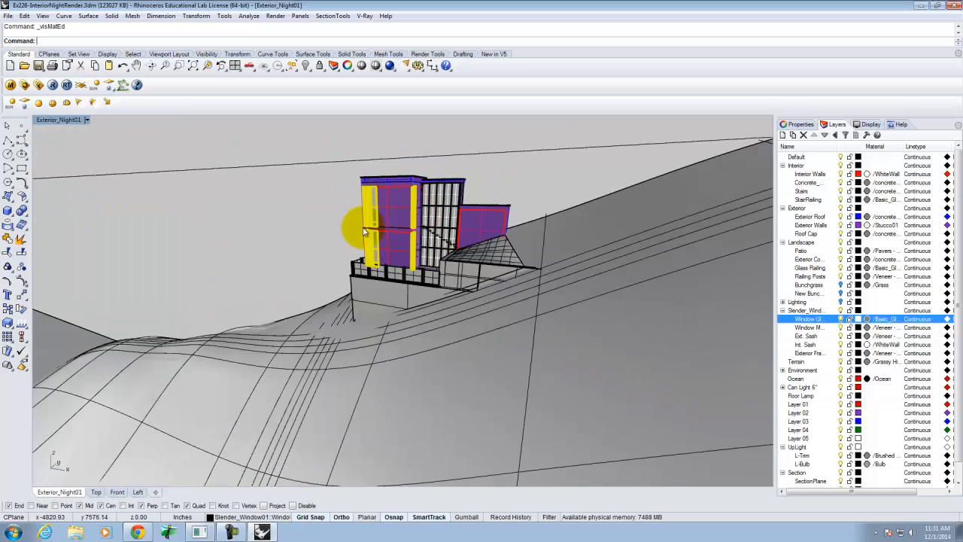
- Explode all the selected window blocks into their individual surfaces and parts
right_drag(354, 221, 419, 268)
scroll(462, 245, up, 10)
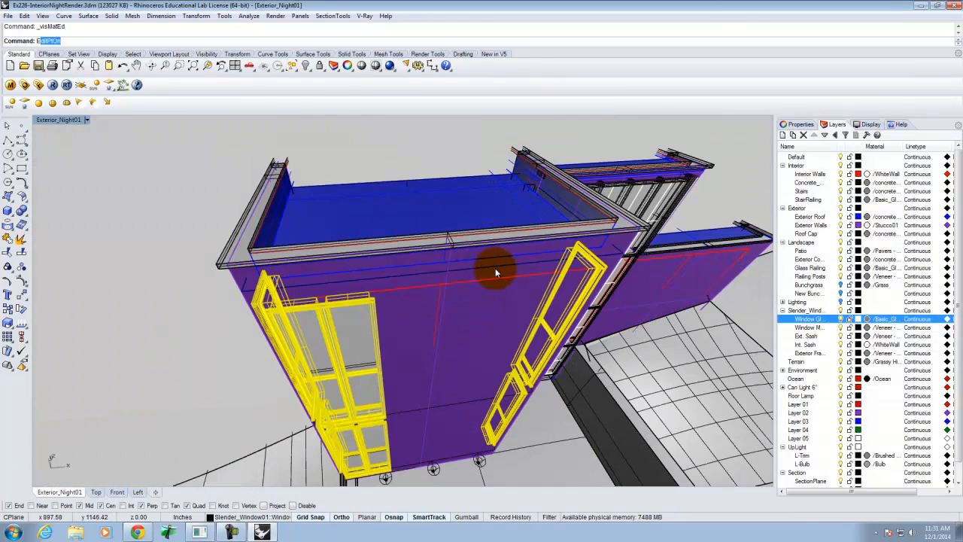
text(lod)
key(Return)
right_drag(448, 258, 371, 308)
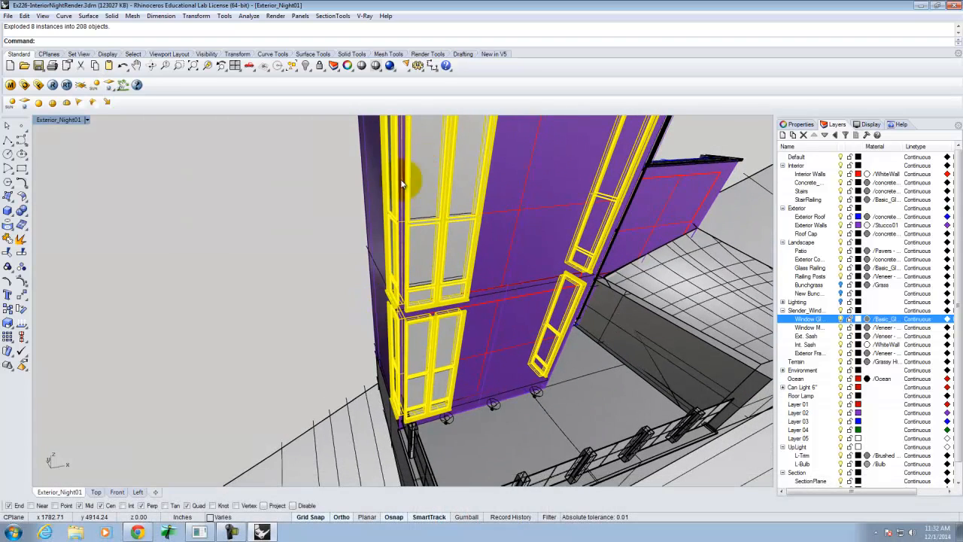
- Clear the selection and pick a single glass pane of the exploded upper corner window to check its layer, then deselect it
click(334, 176)
click(427, 192)
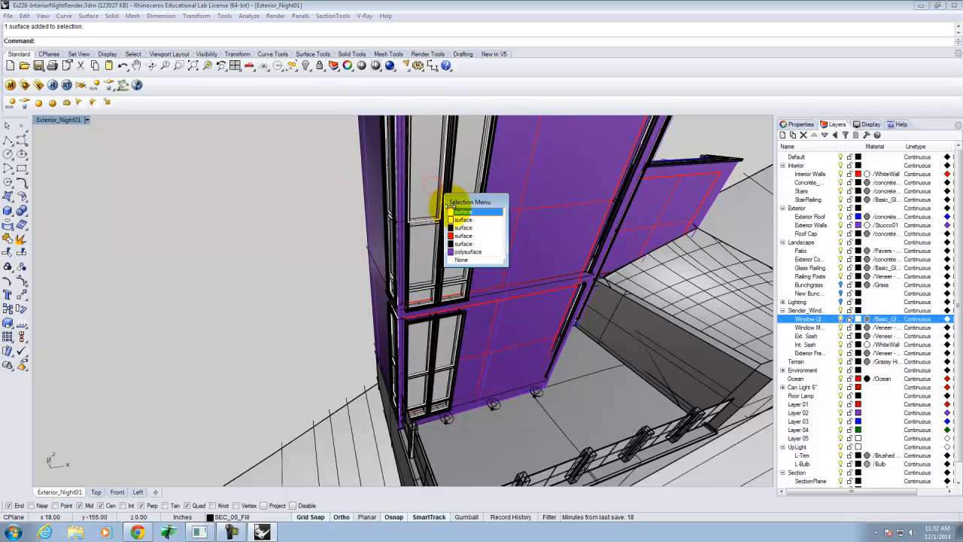
click(463, 213)
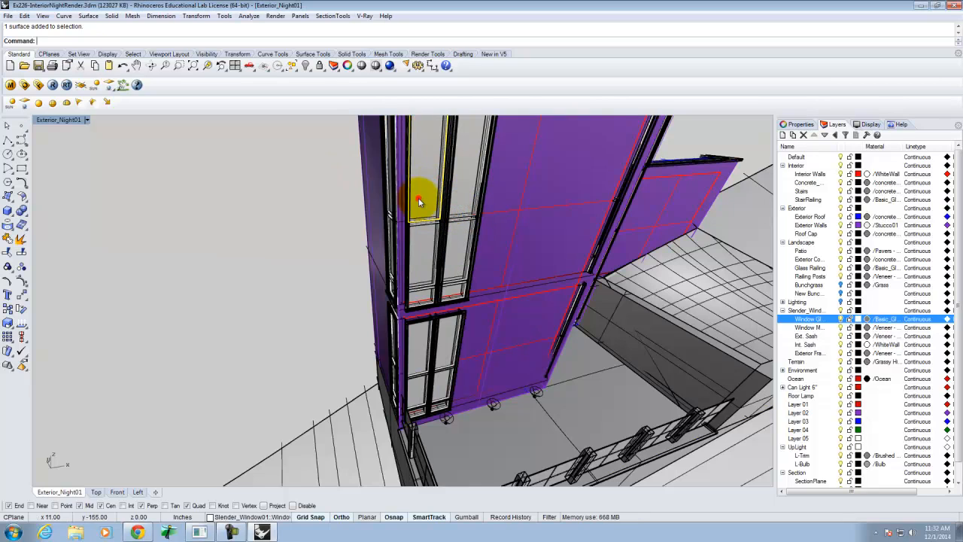
click(418, 198)
click(450, 225)
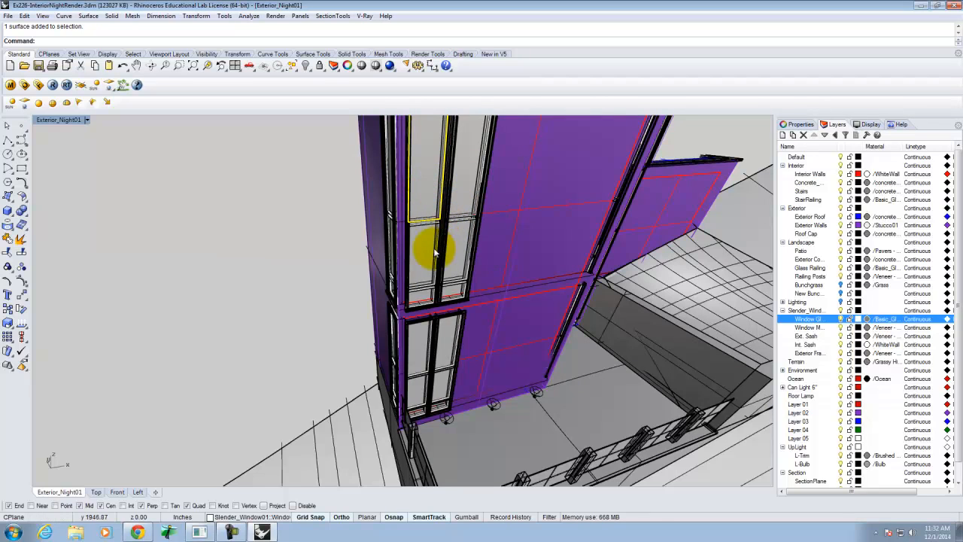
click(426, 239)
- Select all objects on the Window Glass layer
click(811, 322)
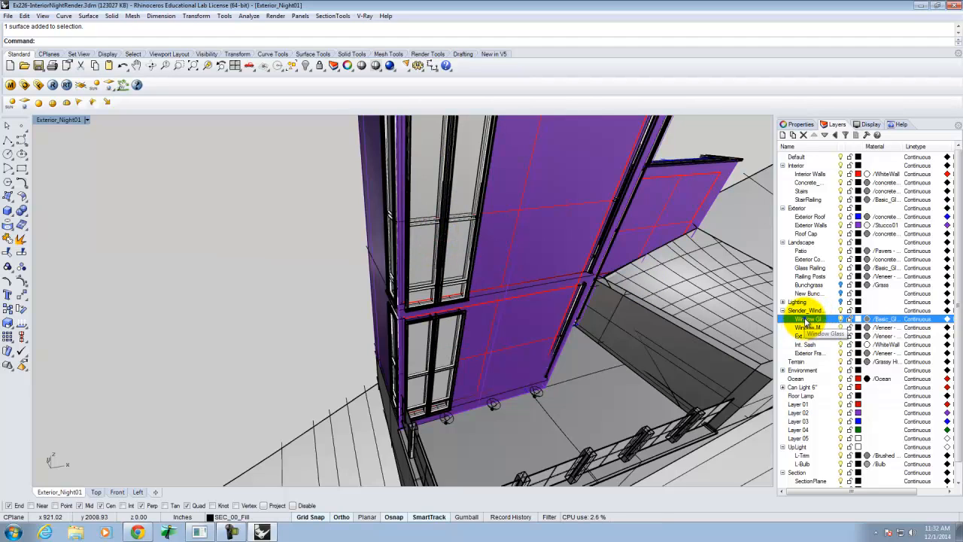
right_click(810, 322)
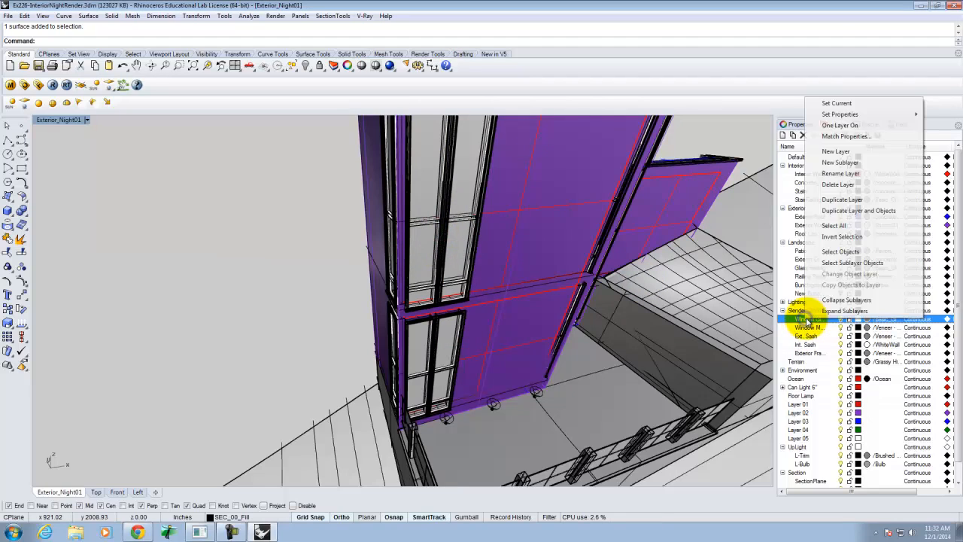
click(843, 251)
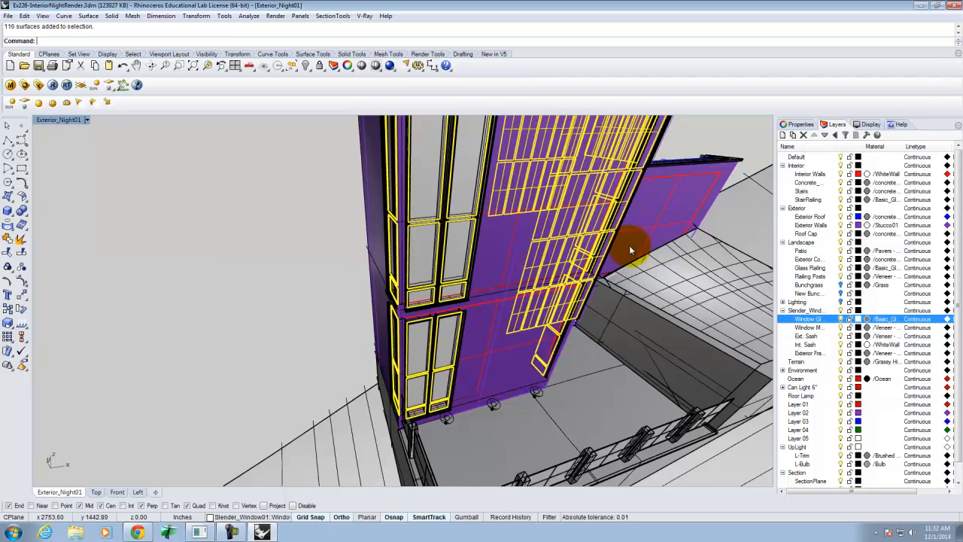
- In a maximized Left view, deselect the upper stairwell end panes, then re-add the one on the facade side of the SEC_00 line
double_click(67, 120)
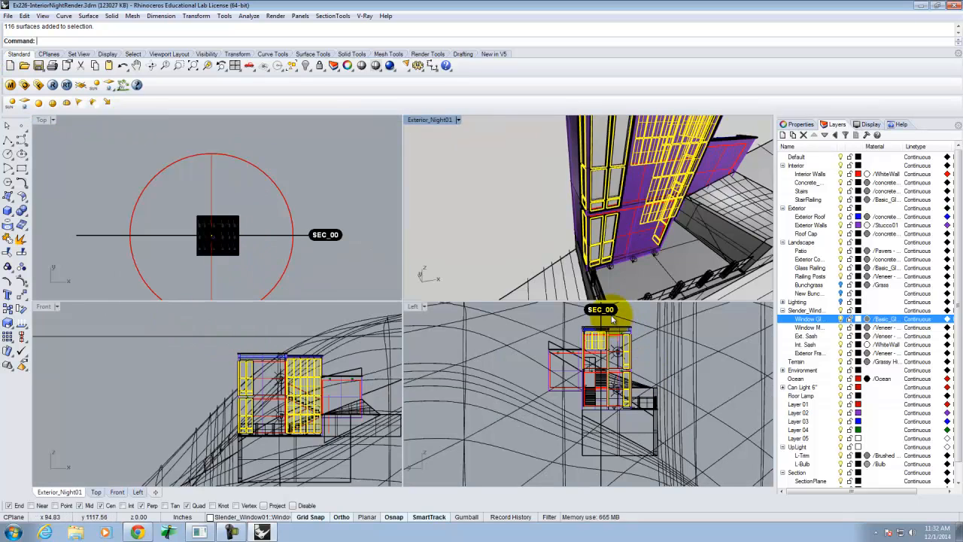
double_click(416, 306)
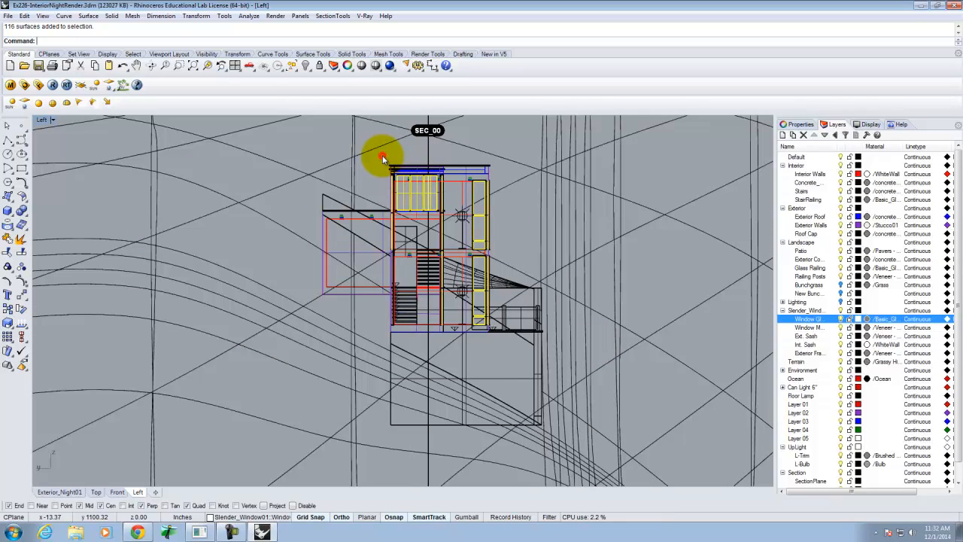
drag(383, 158, 427, 264)
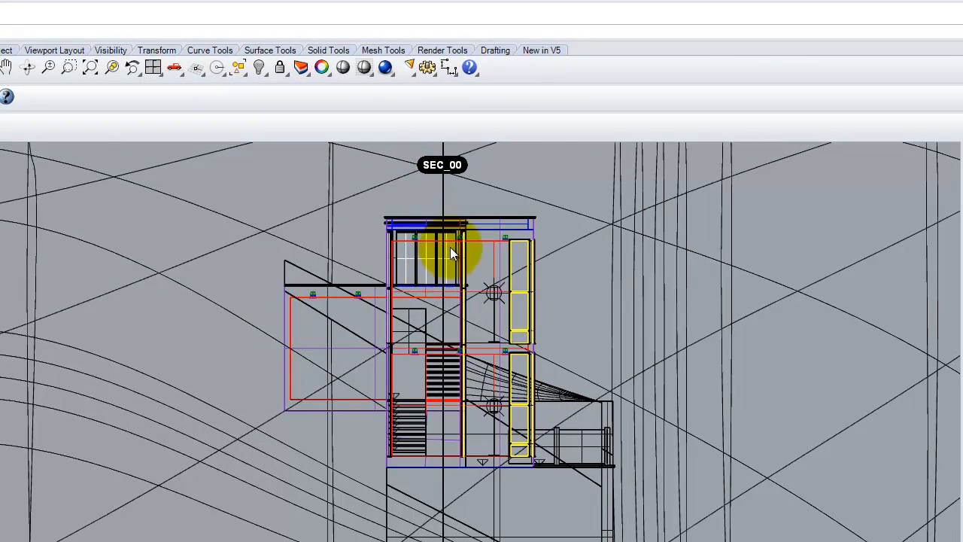
click(449, 257)
click(489, 298)
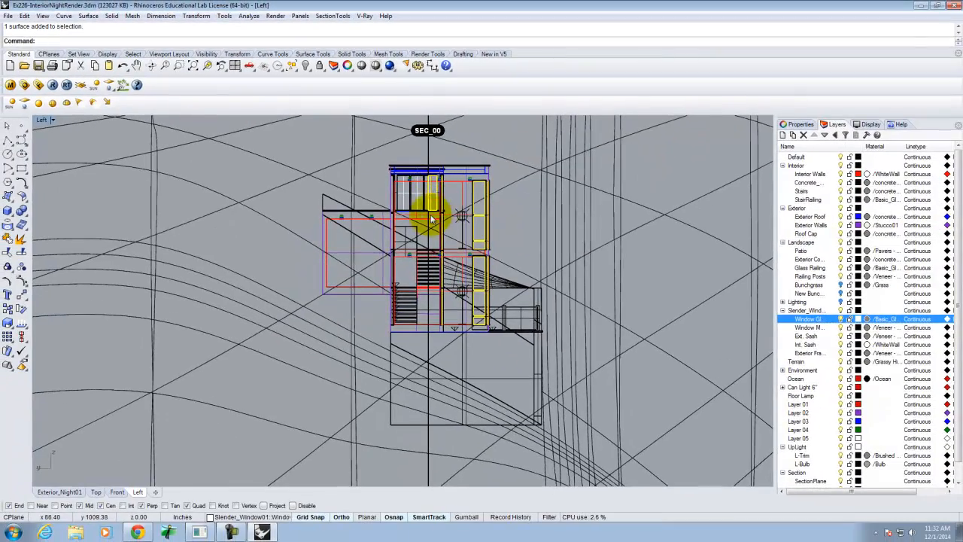
scroll(438, 200, up, 4)
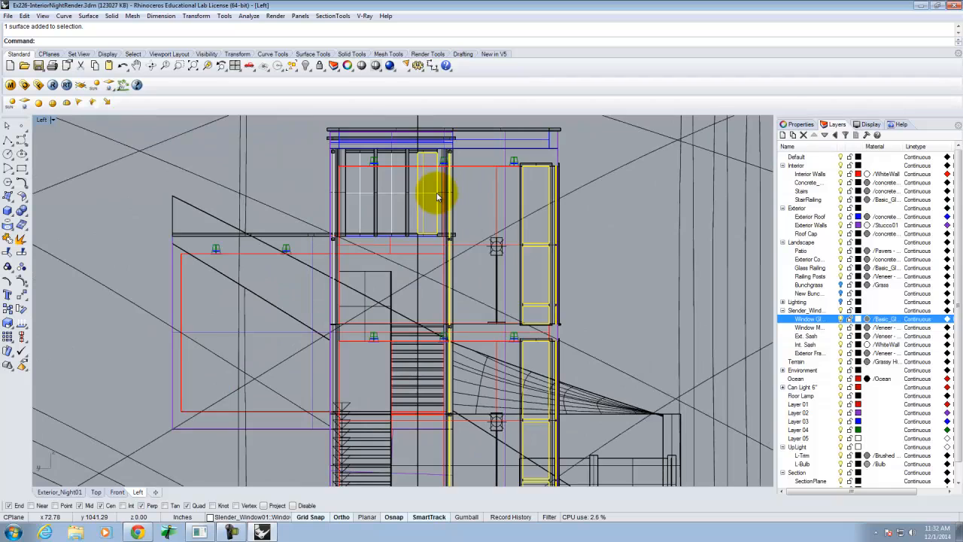
scroll(422, 188, down, 4)
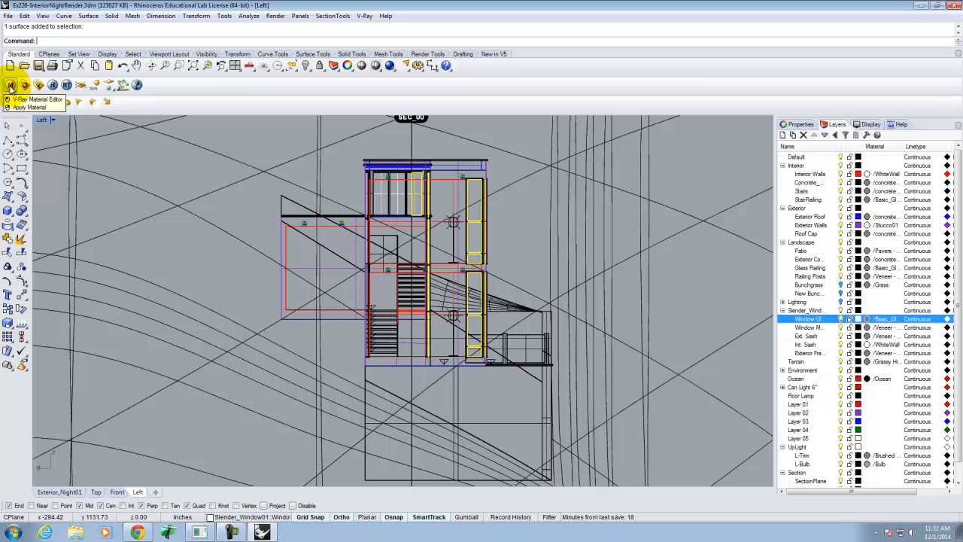
- Apply the Transparent V-Ray material to the selected glass panes and close the material editor
click(11, 85)
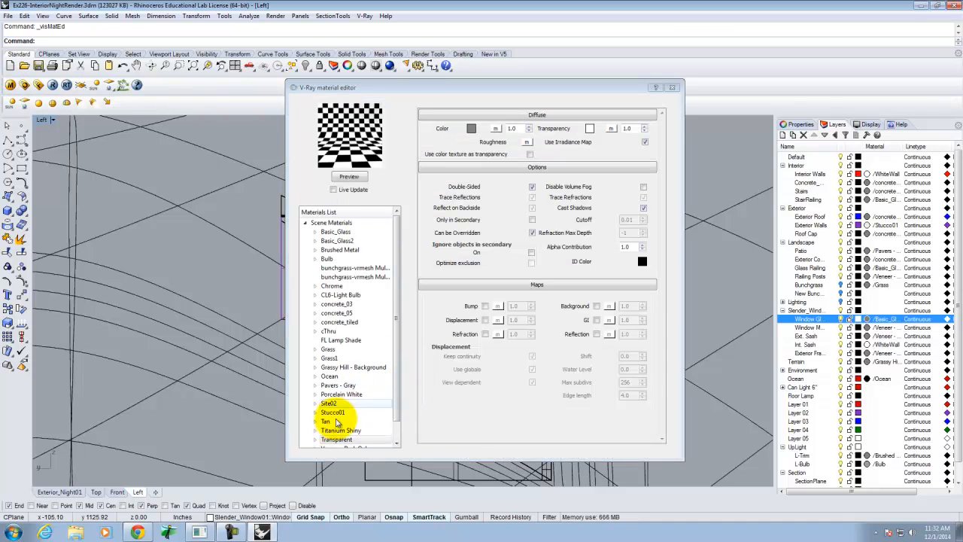
right_click(337, 440)
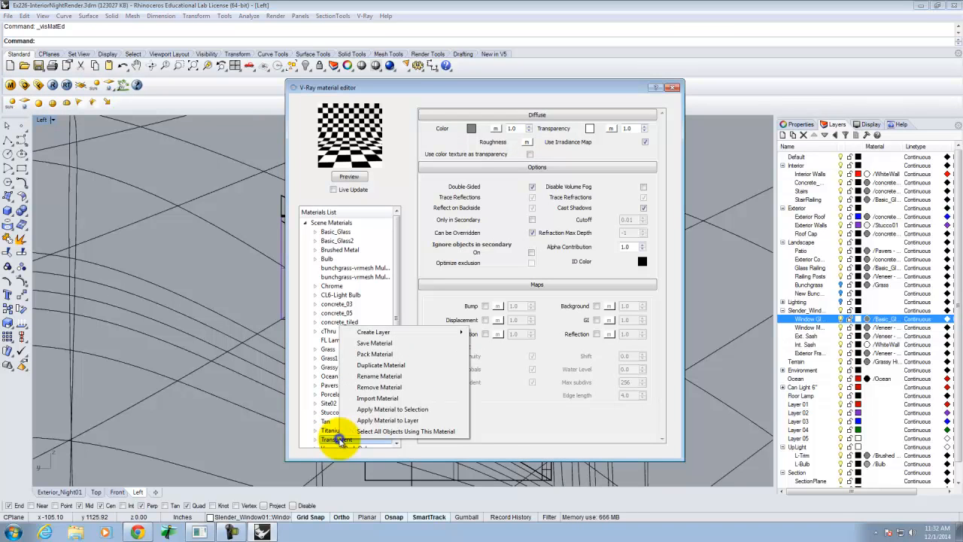
click(384, 409)
click(674, 87)
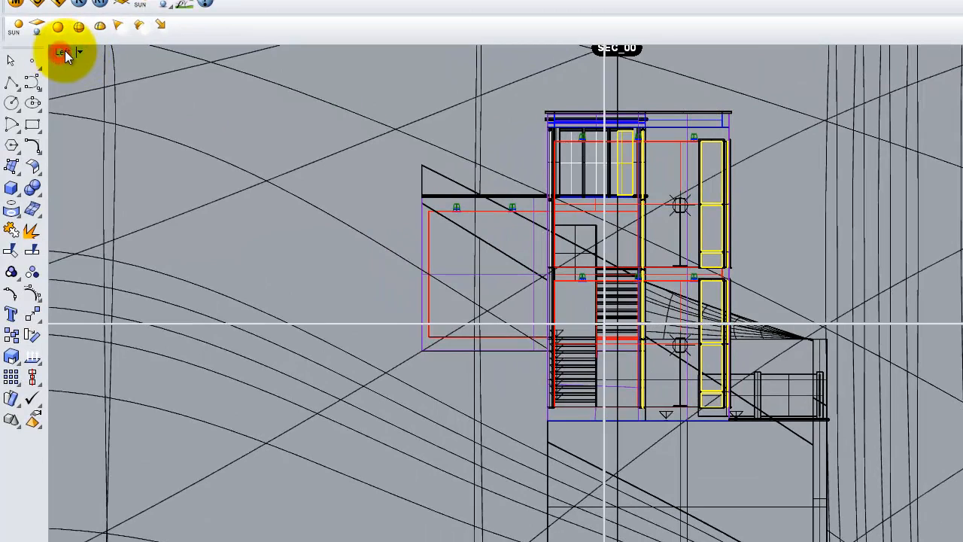
- Maximize the Front view and set its display mode to Shaded
double_click(66, 49)
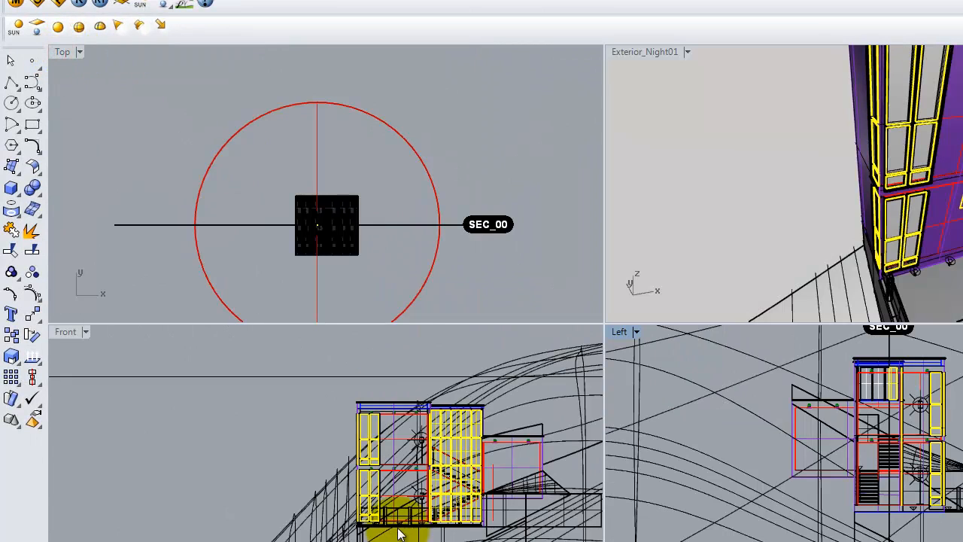
click(65, 331)
double_click(69, 331)
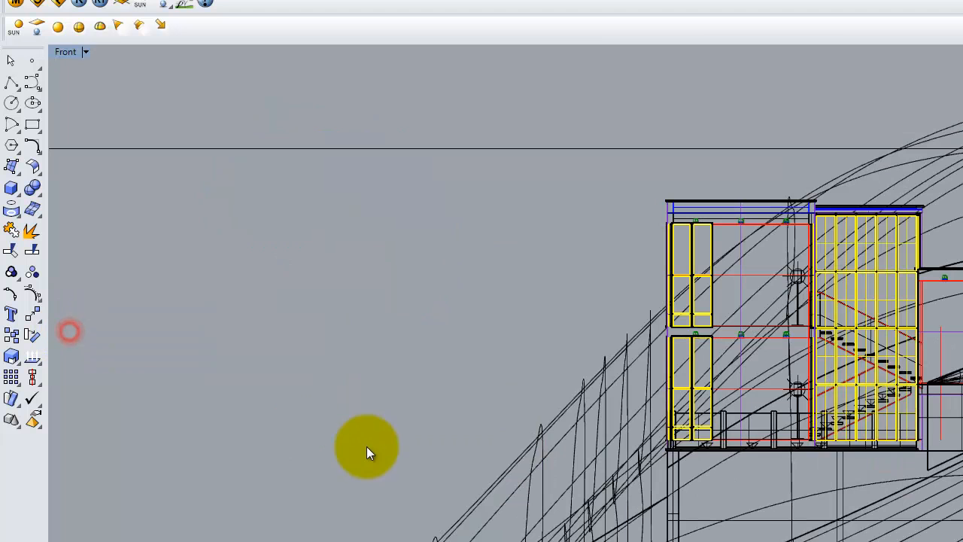
scroll(646, 306, down, 6)
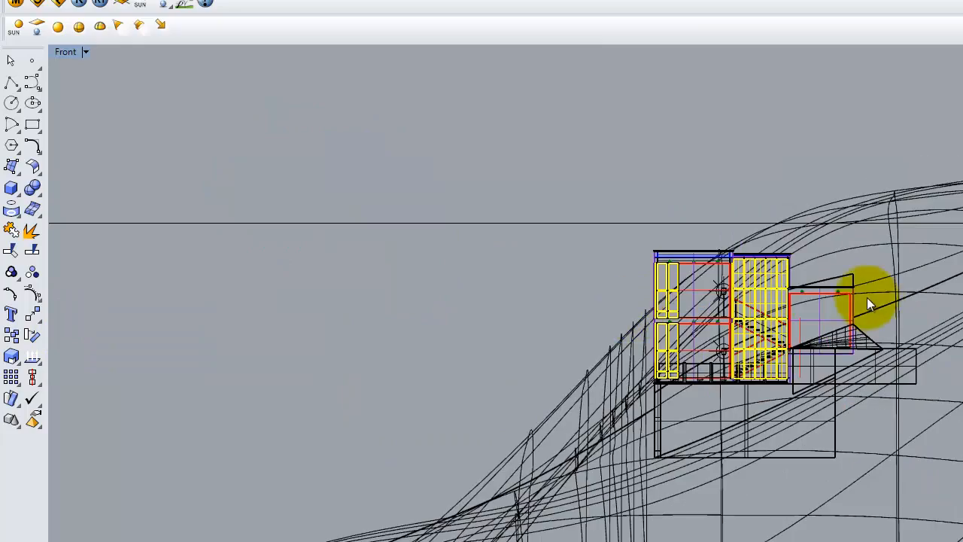
scroll(867, 298, up, 4)
scroll(902, 309, up, 6)
scroll(622, 300, down, 1)
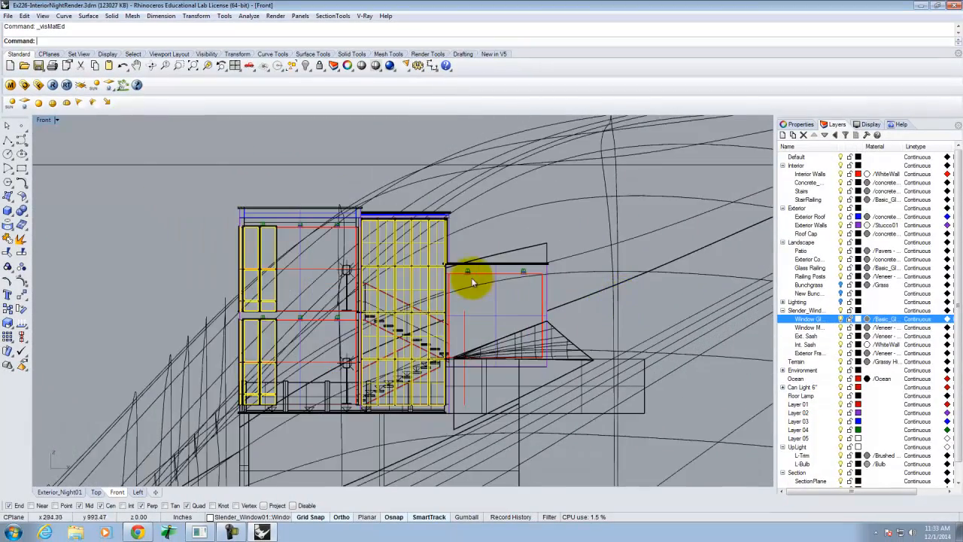
click(56, 121)
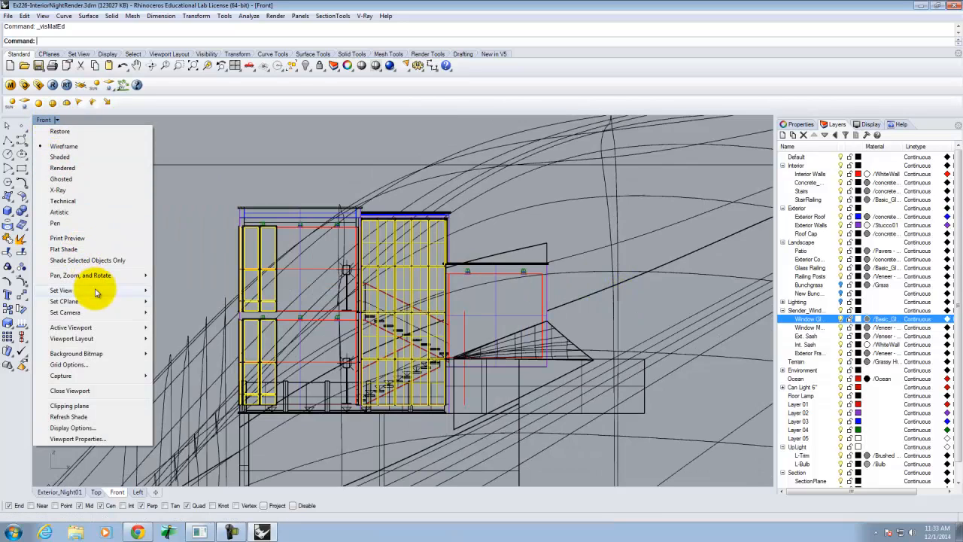
click(85, 158)
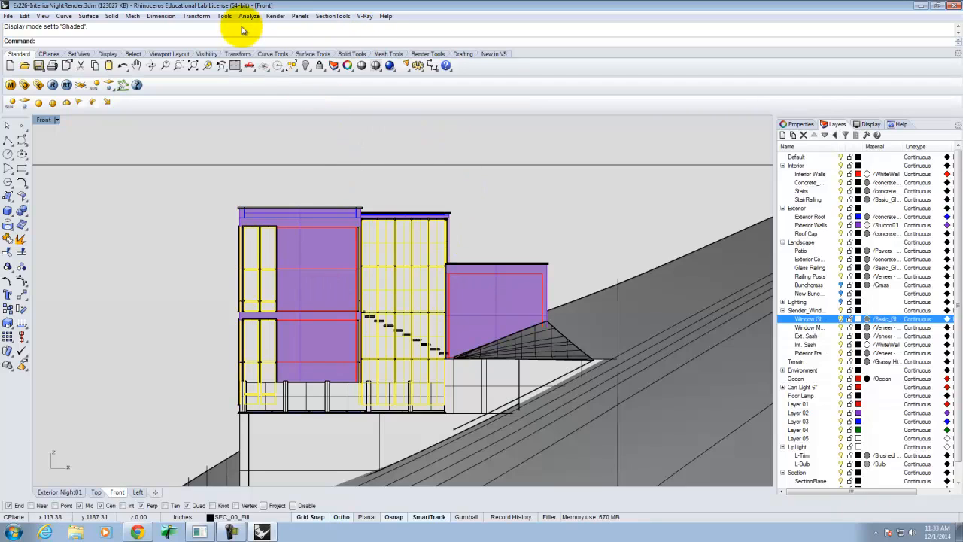
- Use the SectionTools view command to clip the Front viewport with section SEC_00, chosen from the section list
click(333, 16)
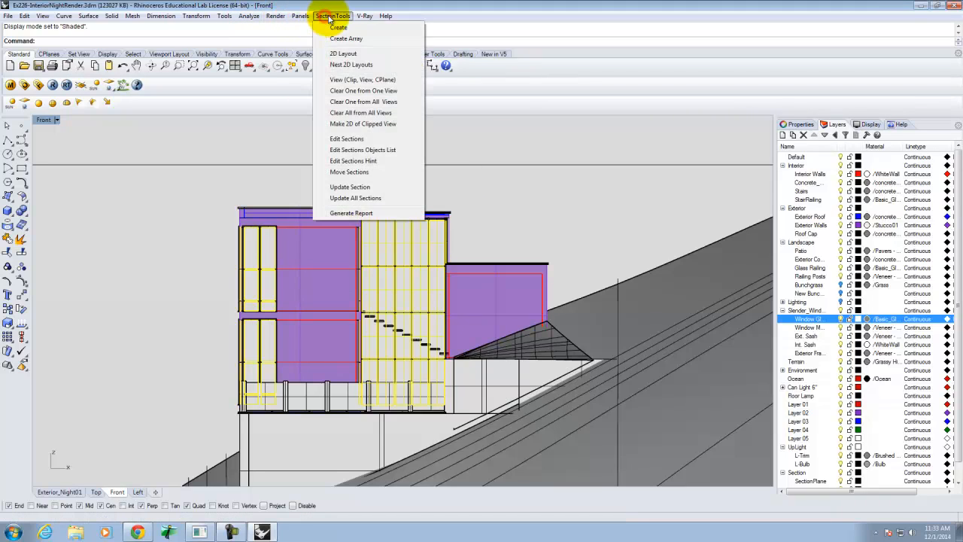
click(356, 79)
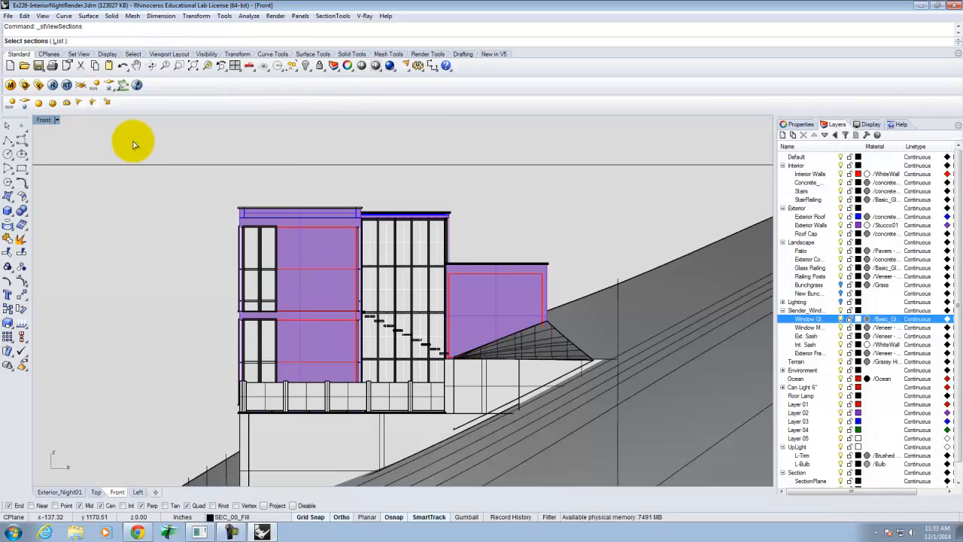
click(58, 41)
click(440, 240)
click(526, 289)
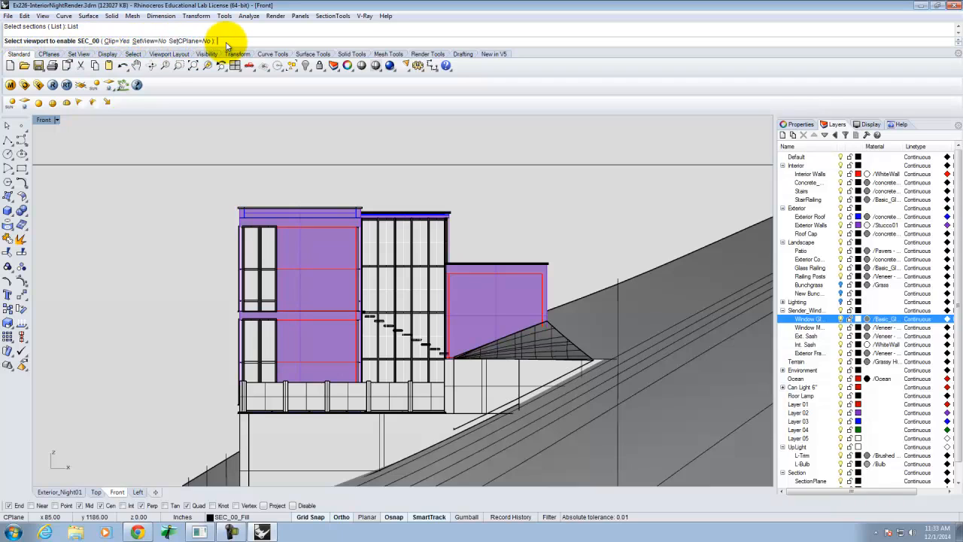
text(Front)
key(Return)
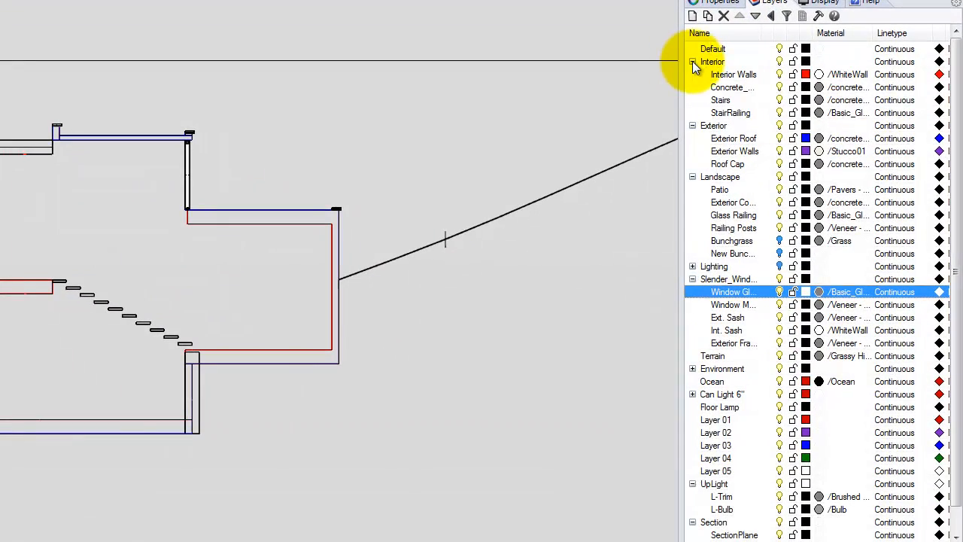
- Turn off the SectionPlane layer under the Section layer
drag(956, 64, 956, 216)
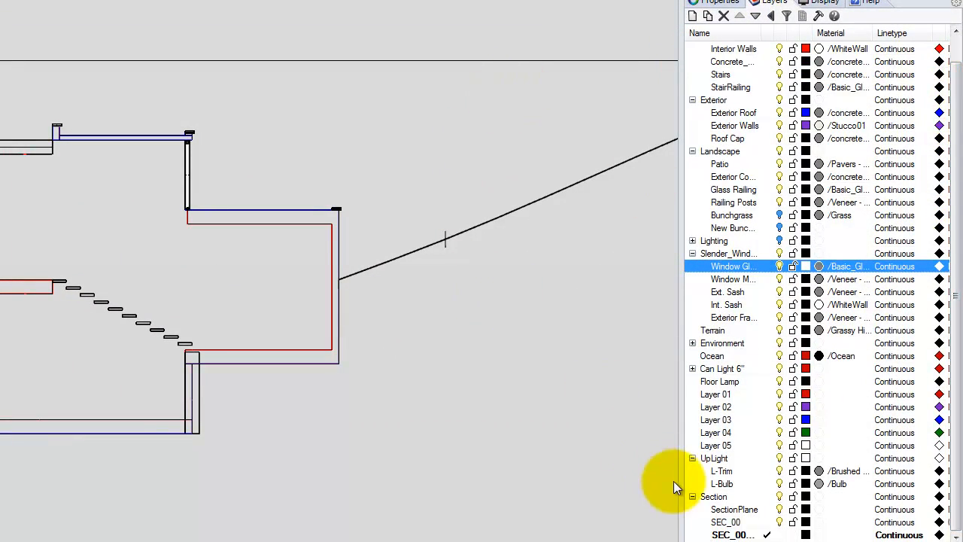
click(781, 510)
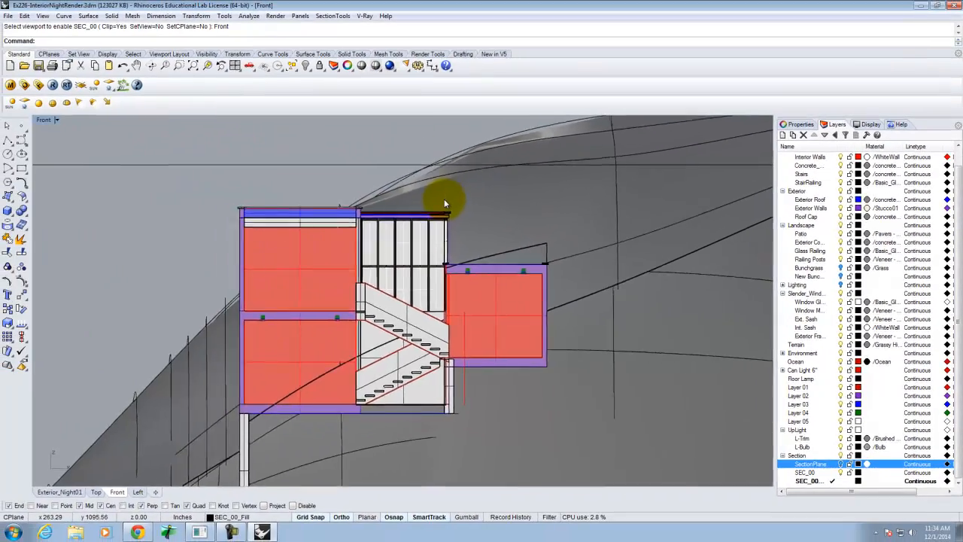
scroll(181, 119, down, 5)
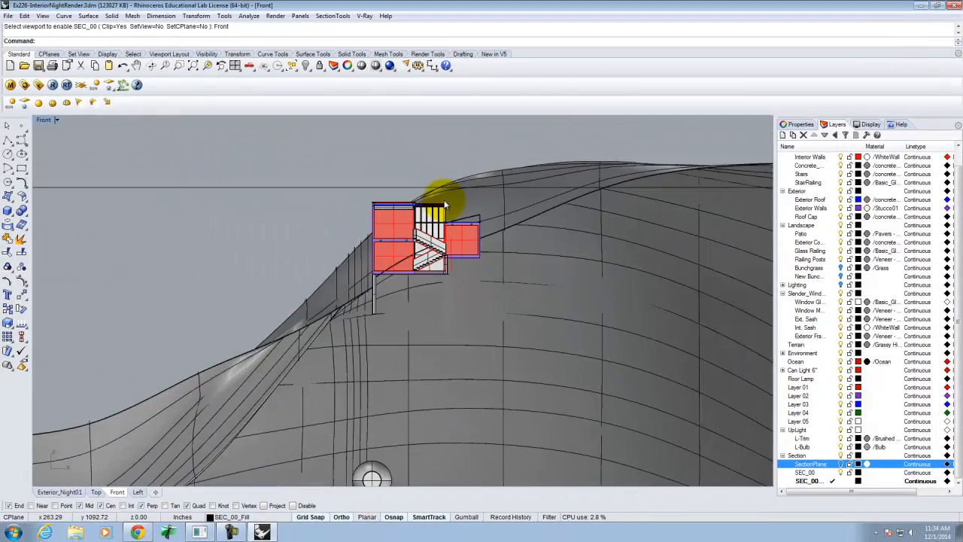
scroll(385, 256, down, 2)
scroll(345, 207, down, 2)
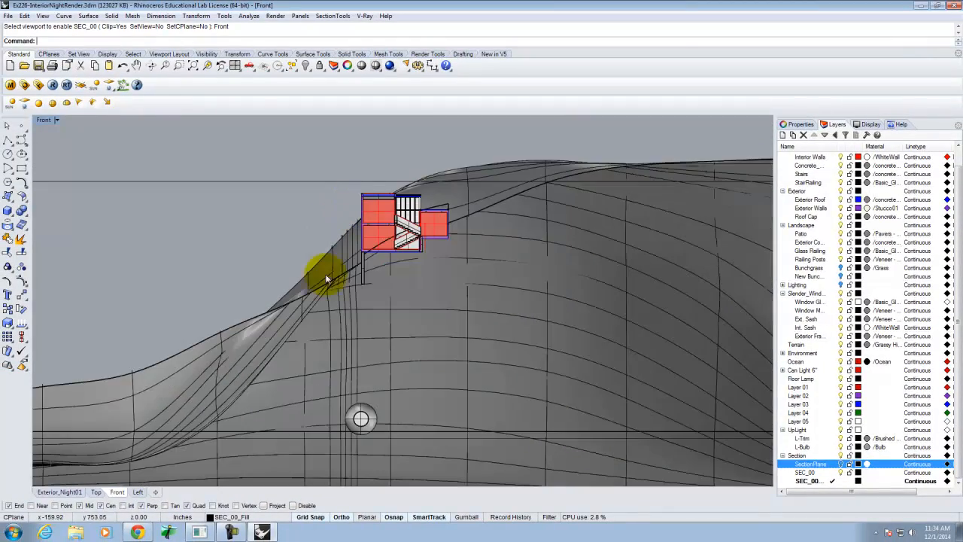
- Restore the four-viewport layout and maximize the Exterior_Night01 view
double_click(44, 119)
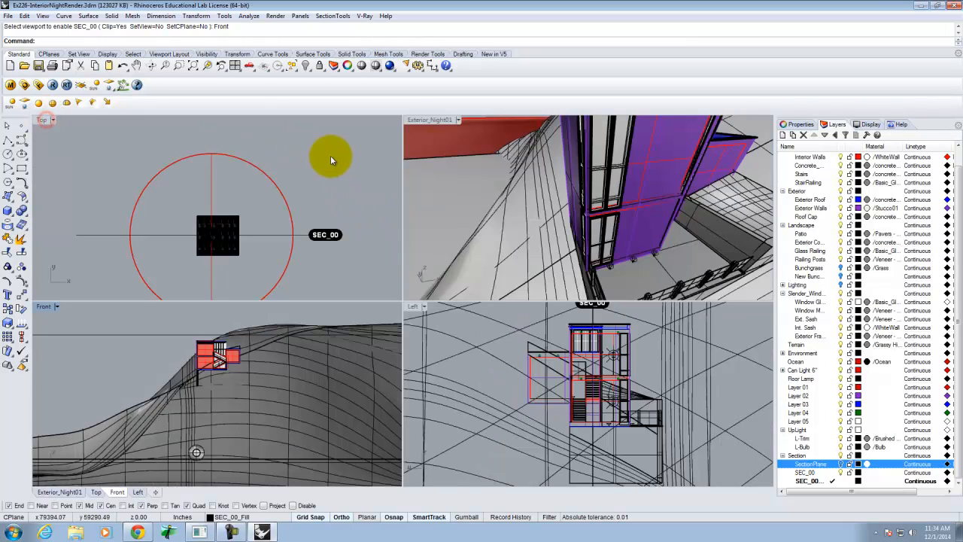
click(428, 121)
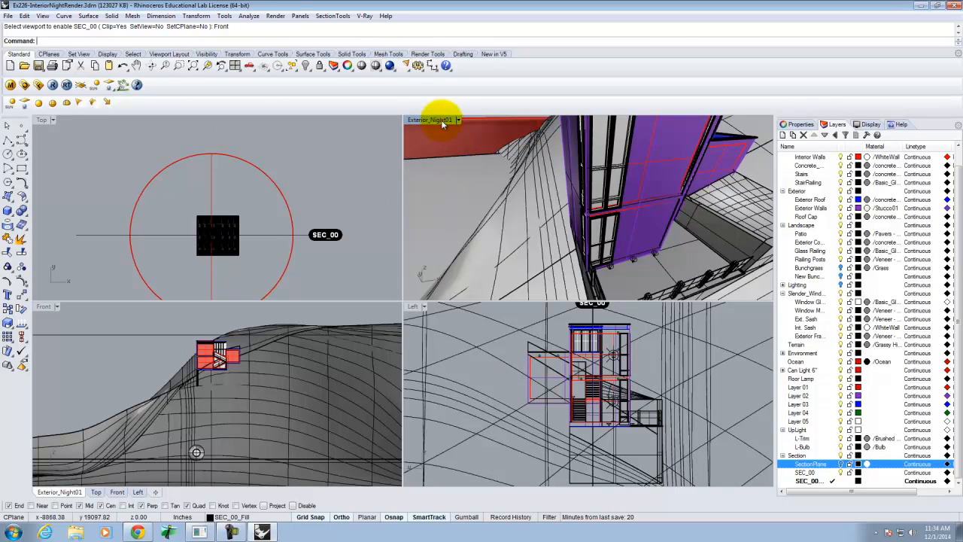
double_click(423, 121)
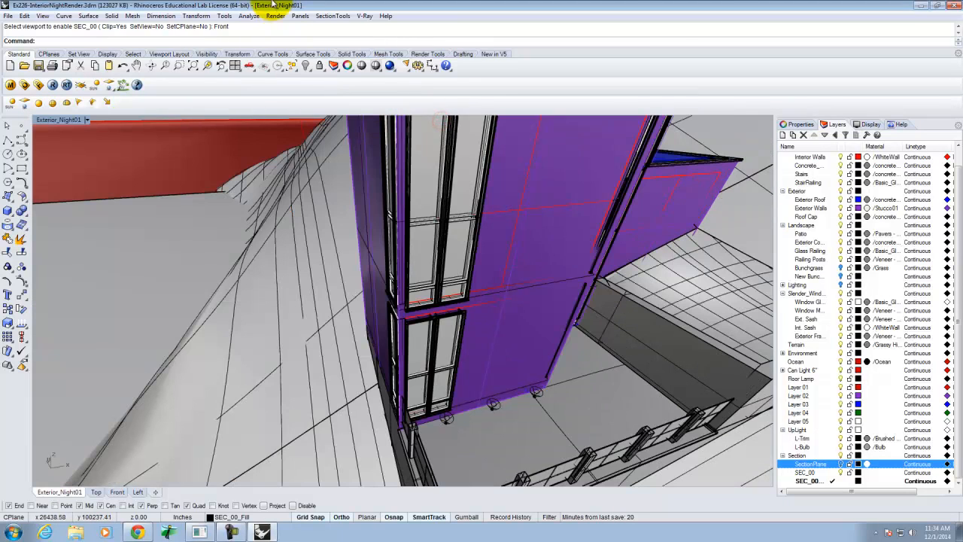
- Clip the Exterior_Night01 viewport with section SEC_00, chosen from the section list, using the SectionTools view command
click(333, 16)
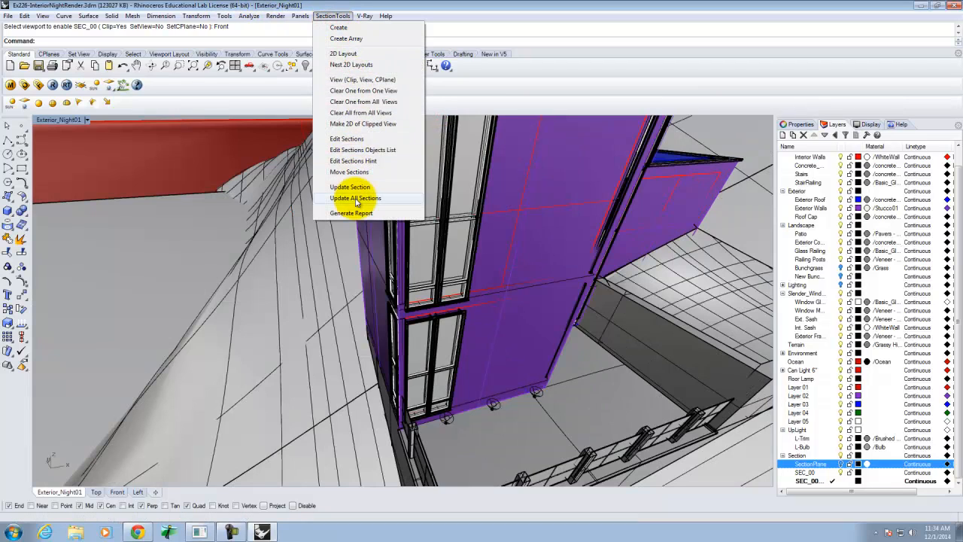
click(355, 79)
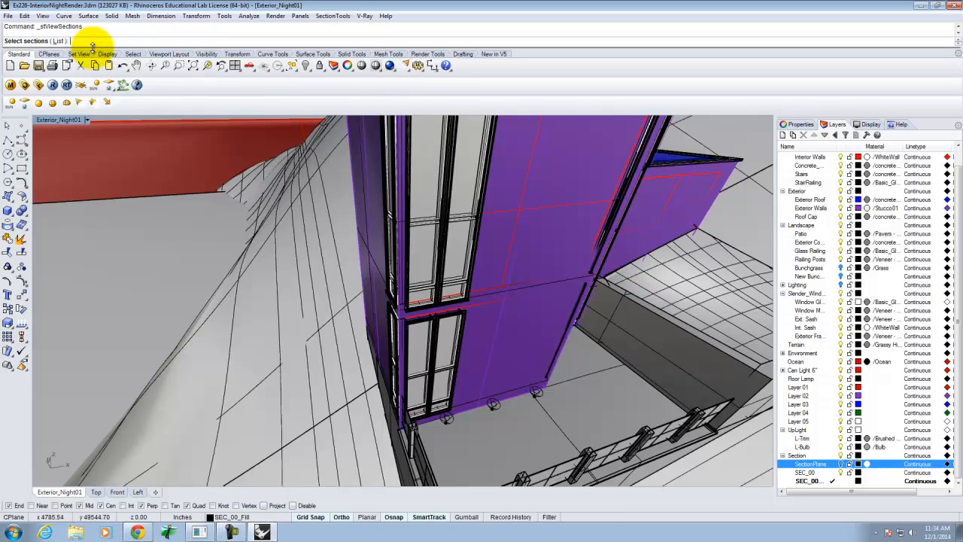
click(59, 40)
click(468, 241)
click(527, 289)
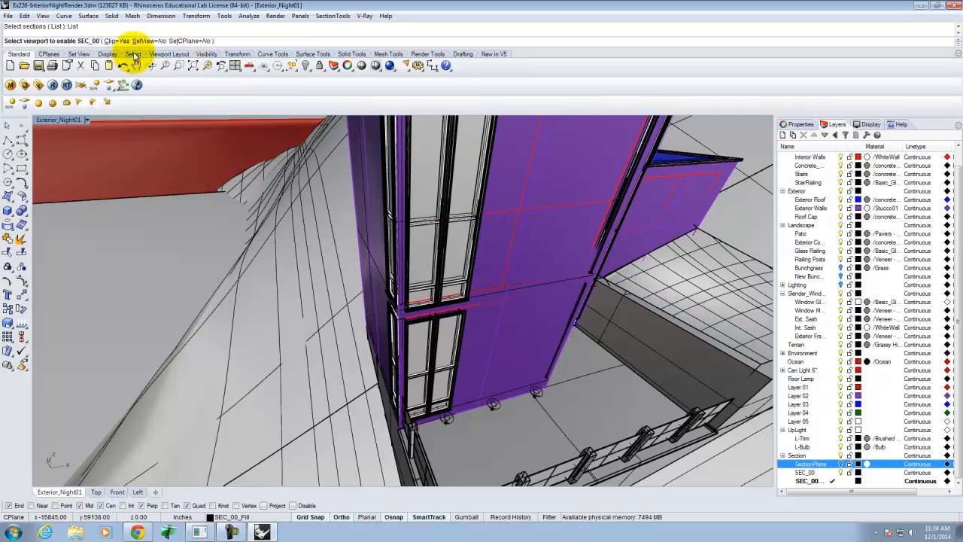
text(Exterior)
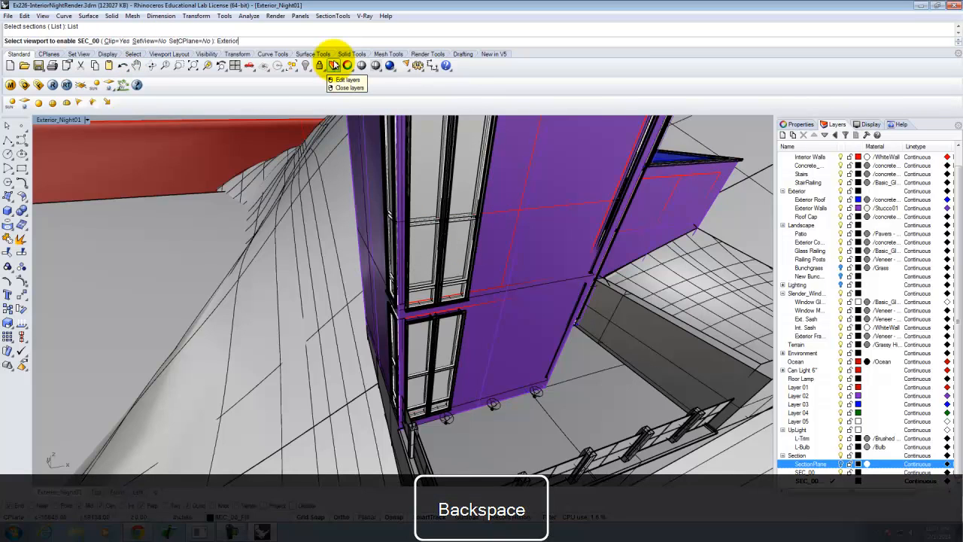
text(_Night01)
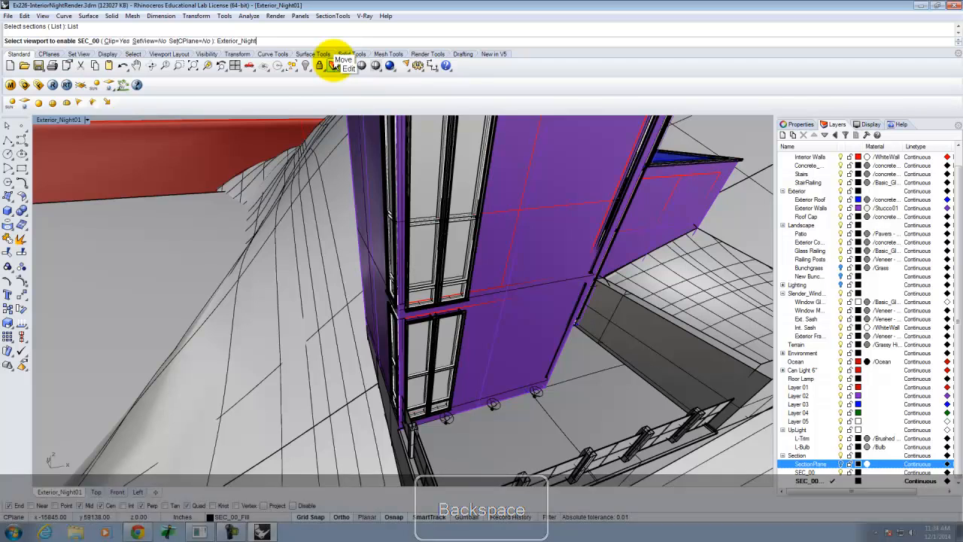
key(Return)
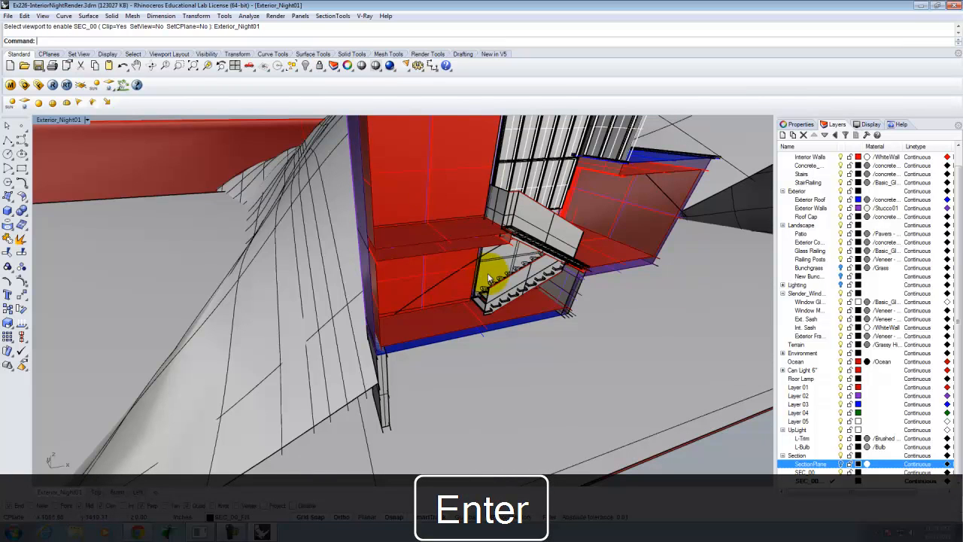
- Select the terrain surface at the section cut behind the house and start an Offset command on it
right_drag(474, 337, 420, 352)
click(413, 327)
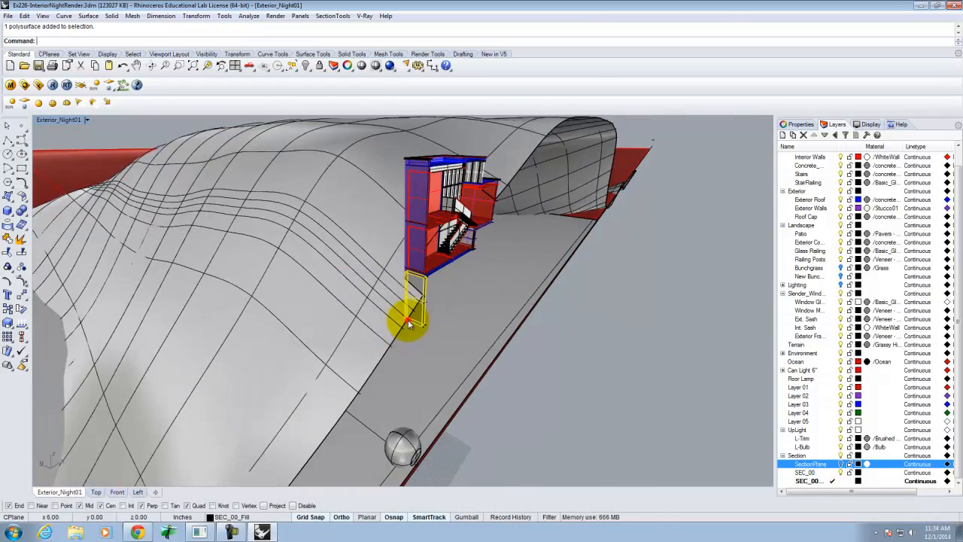
click(532, 154)
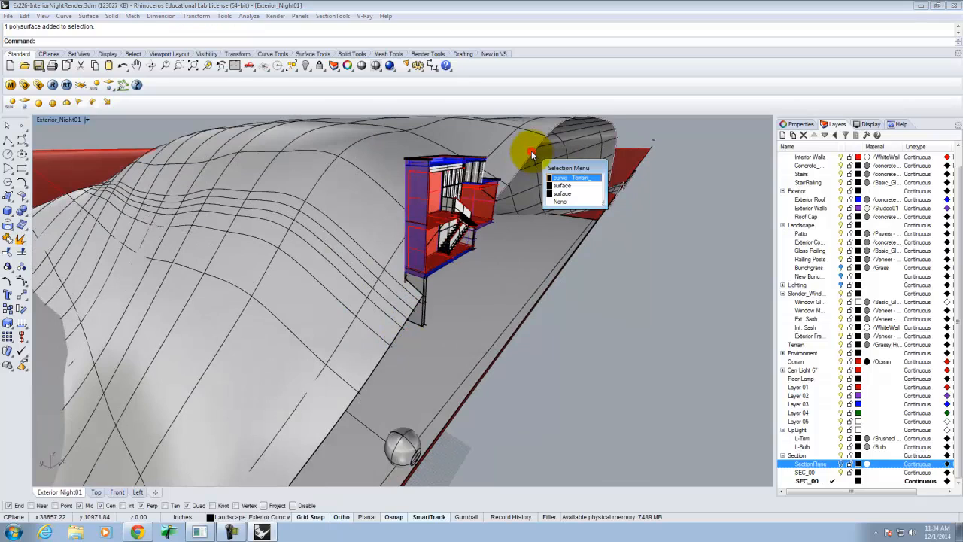
click(563, 185)
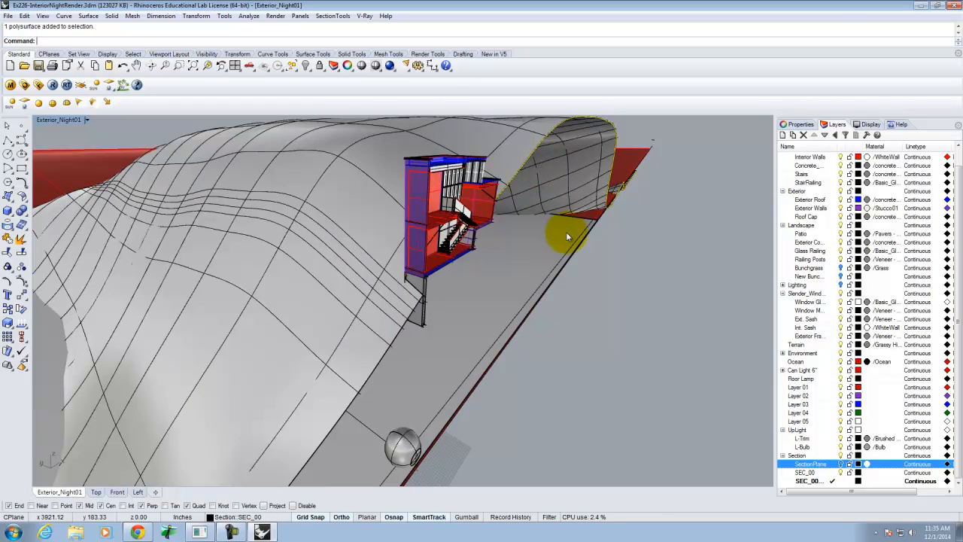
text(Offse)
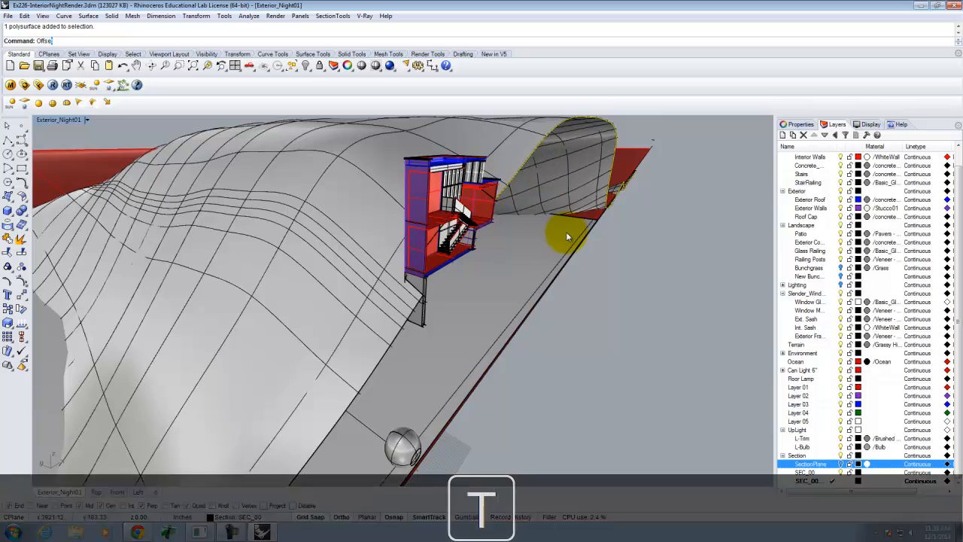
- Offset the selected terrain section curve uphill of the house 50' downward in the Front view
key(Return)
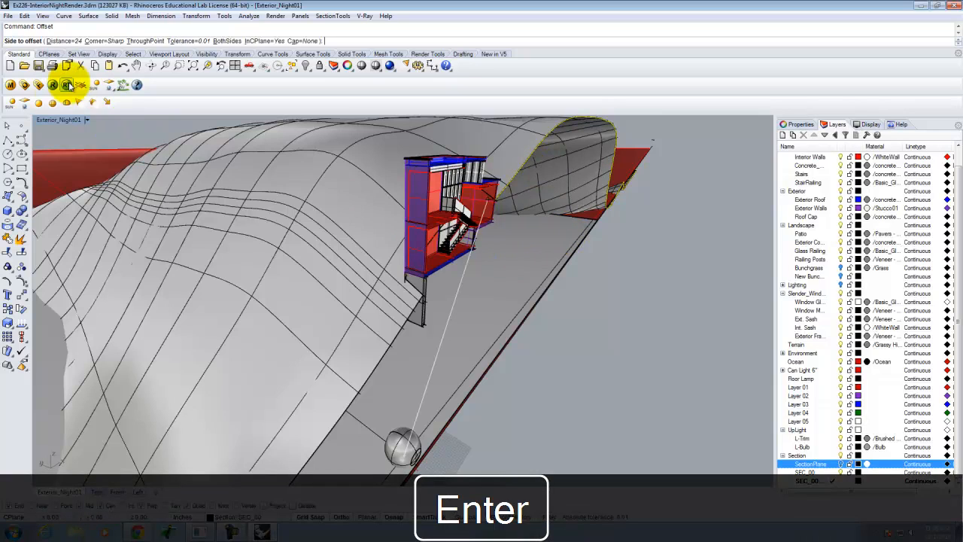
text(d)
key(Return)
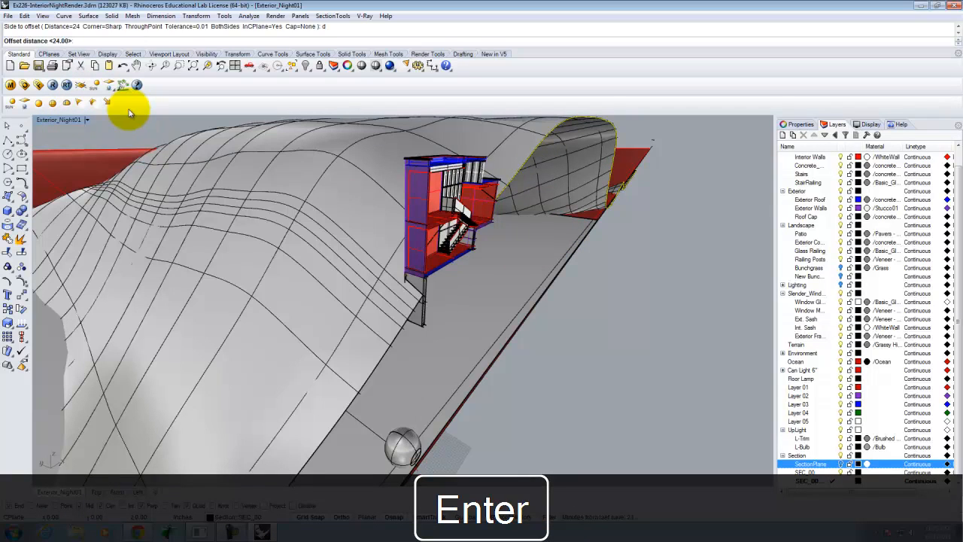
text(20)
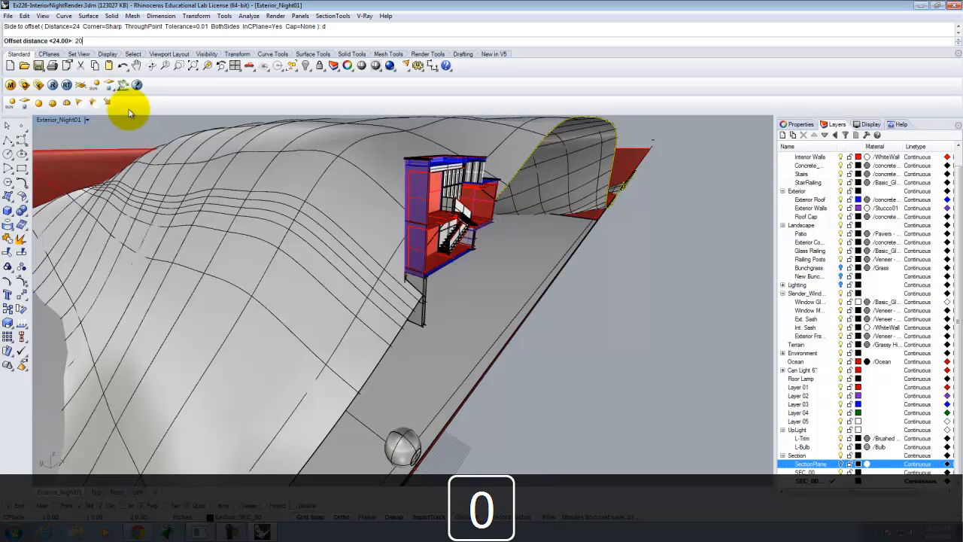
text(0)
key(Return)
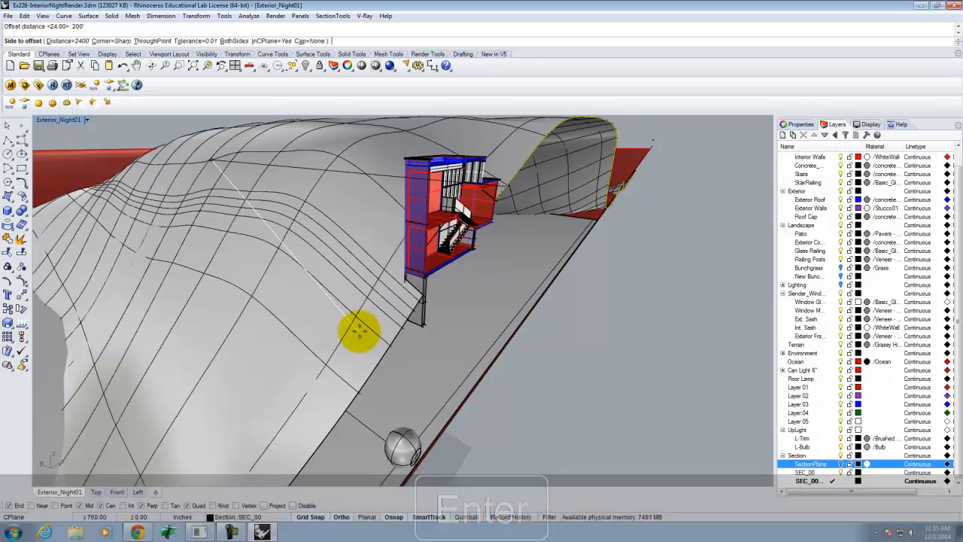
double_click(70, 119)
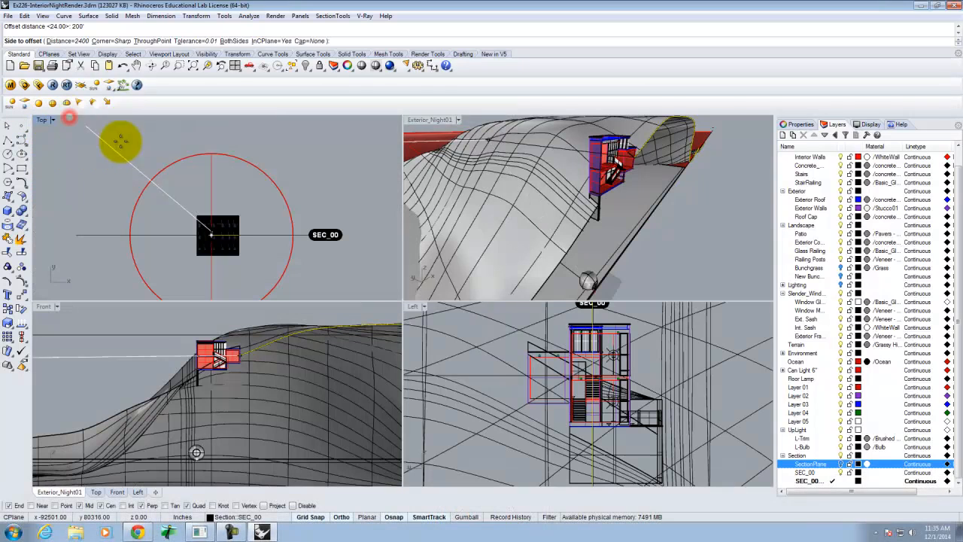
scroll(313, 430, down, 4)
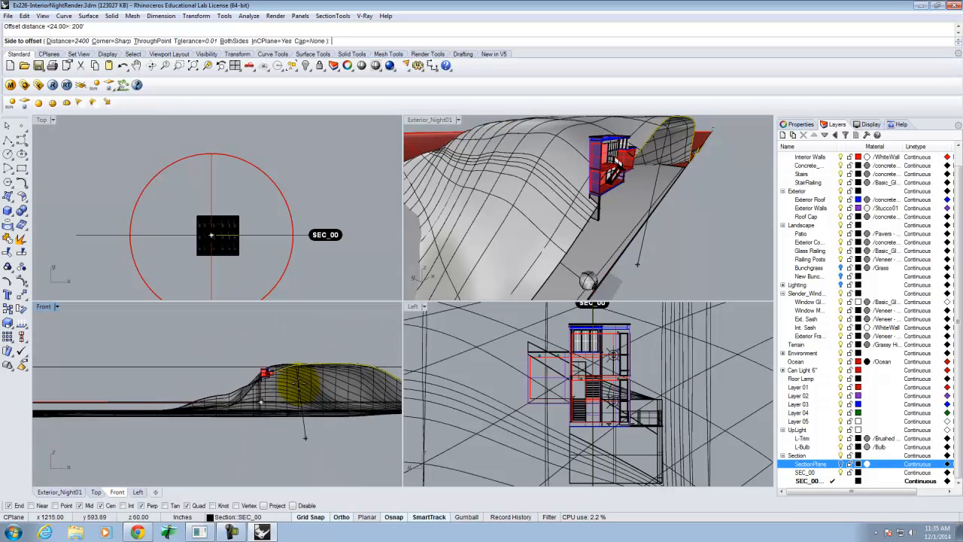
text(d)
key(Return)
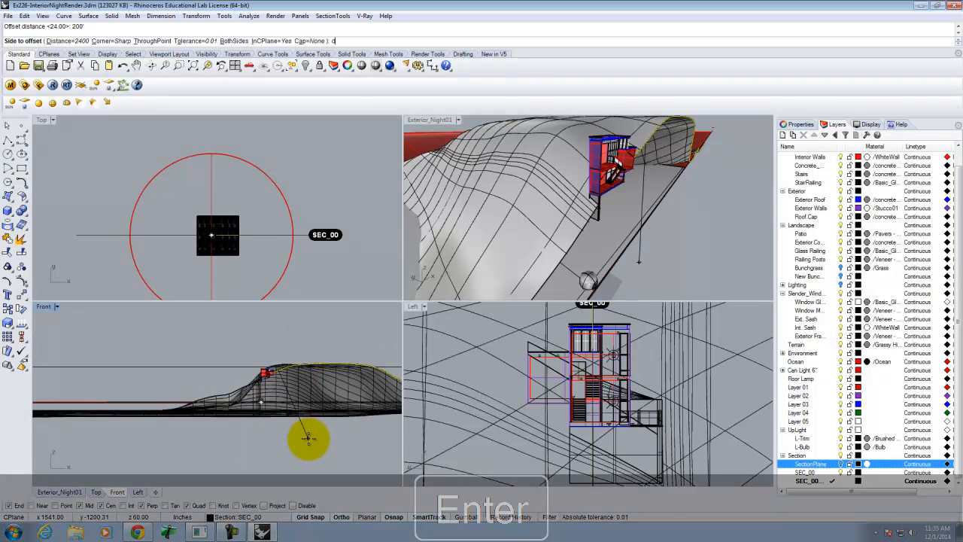
text(50')
key(Return)
click(304, 443)
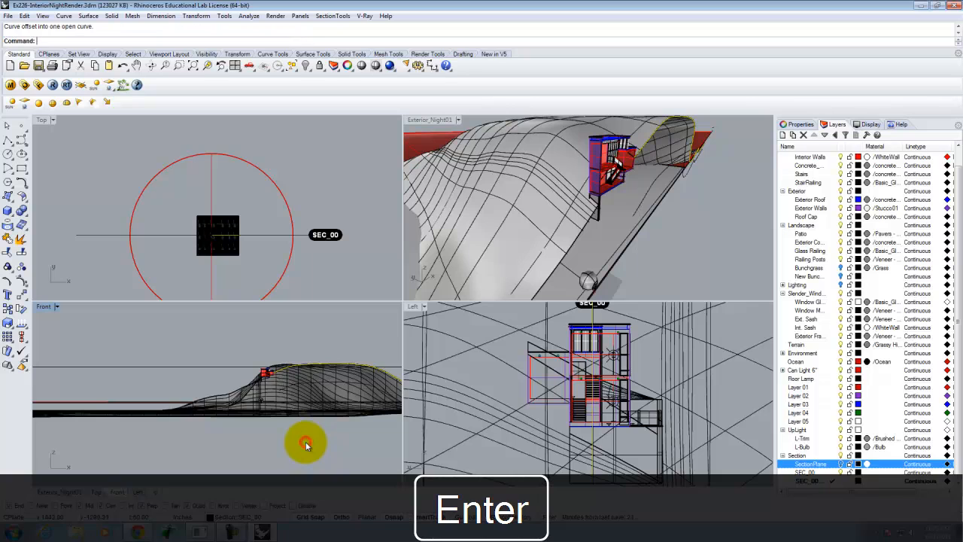
- Loft a Normal-style surface between the uphill terrain curve and its offset copy, without simplifying the curves
scroll(319, 384, up, 3)
click(326, 383)
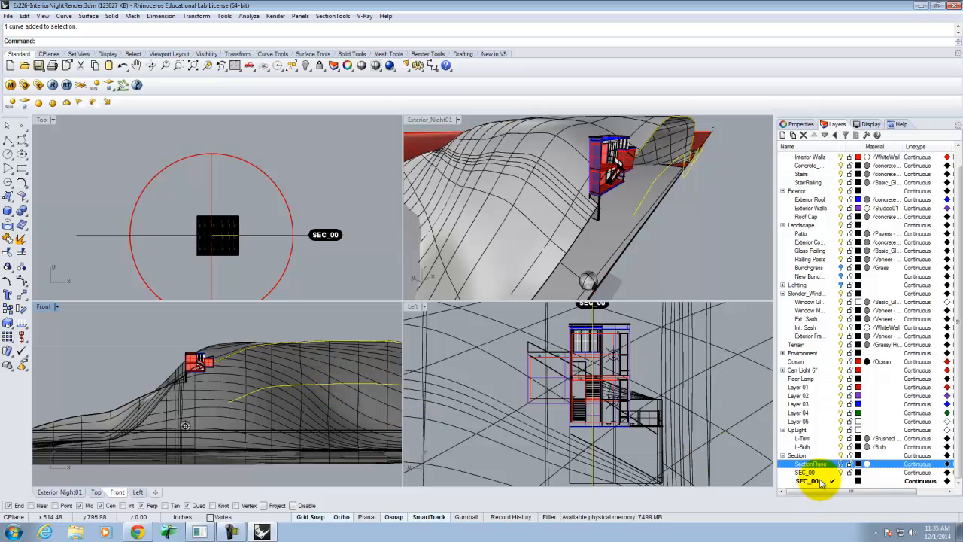
key(Return)
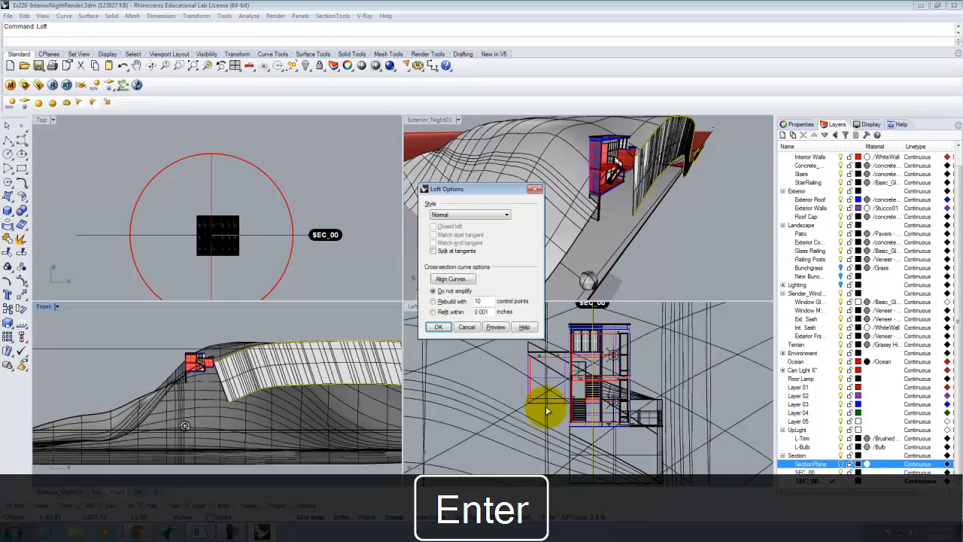
click(440, 326)
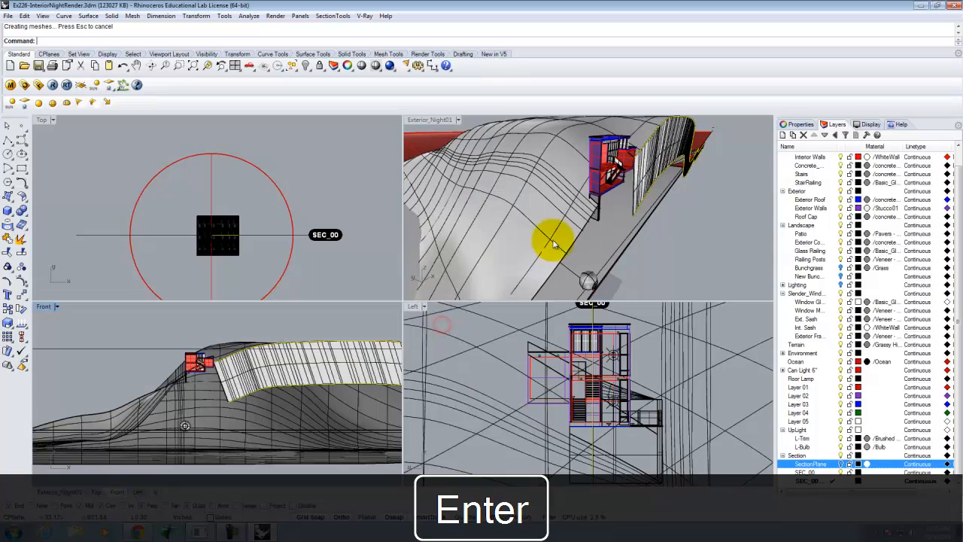
- Offset the downhill terrain section curve below the house by 600 inches toward the ground side
click(586, 231)
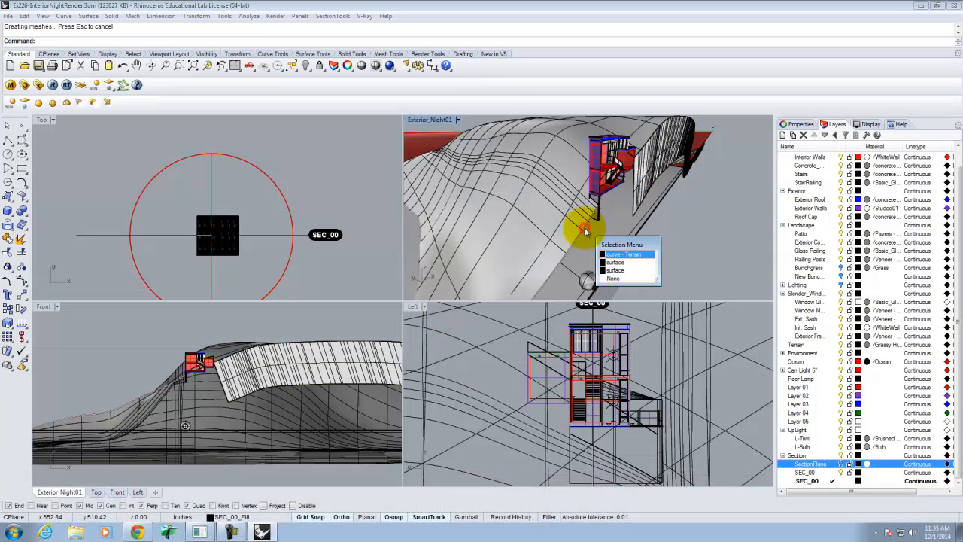
click(611, 254)
text(Offset)
key(Return)
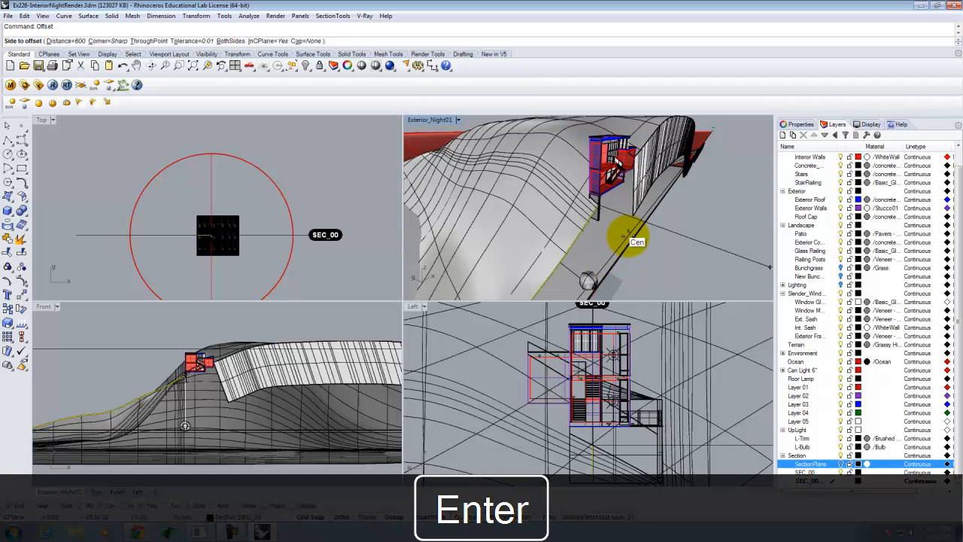
click(196, 414)
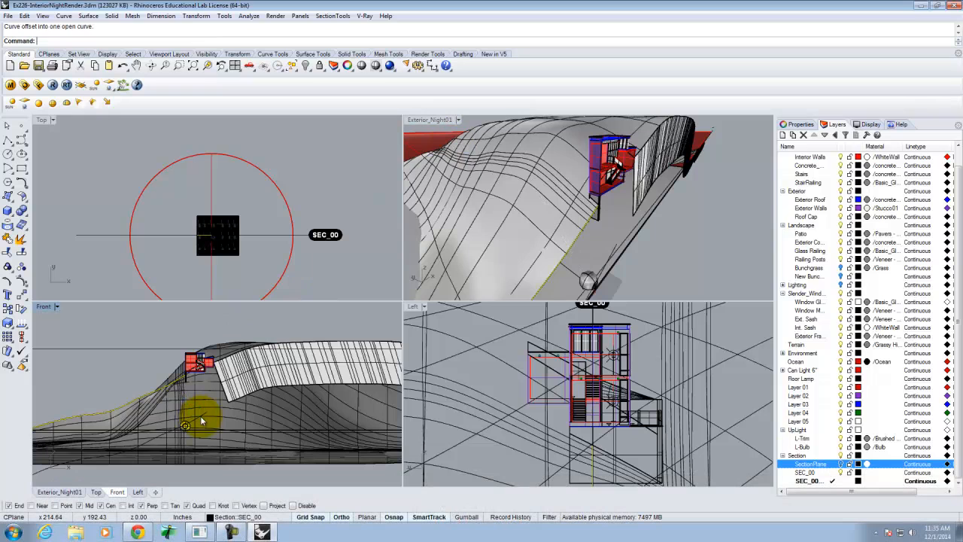
- Loft a Normal-style surface between the downhill terrain curve and its offset copy
shift+click(205, 414)
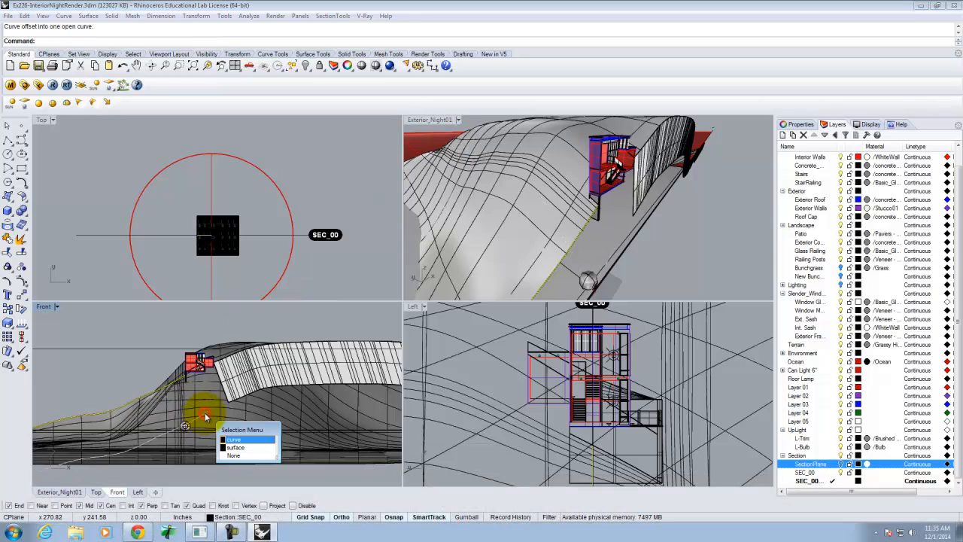
click(249, 437)
text(loft)
key(Return)
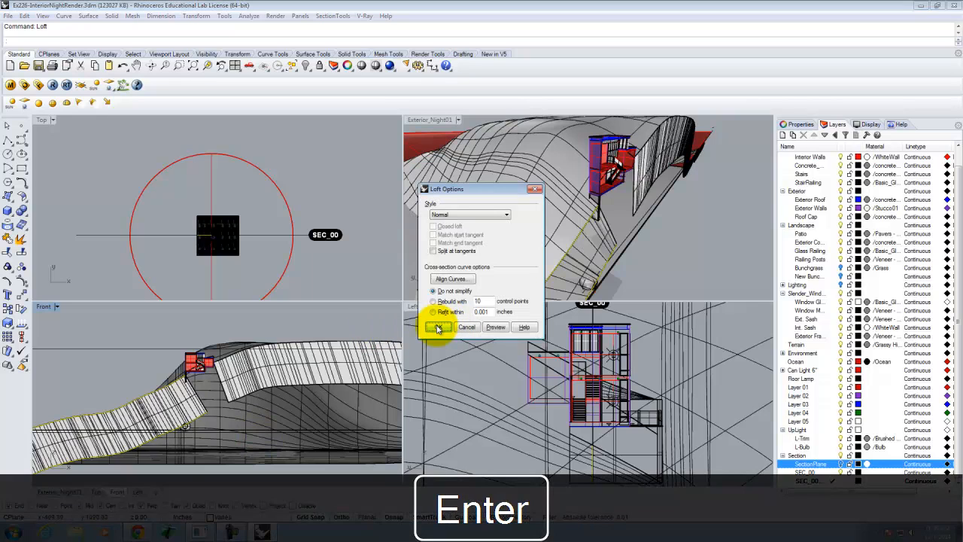
click(440, 328)
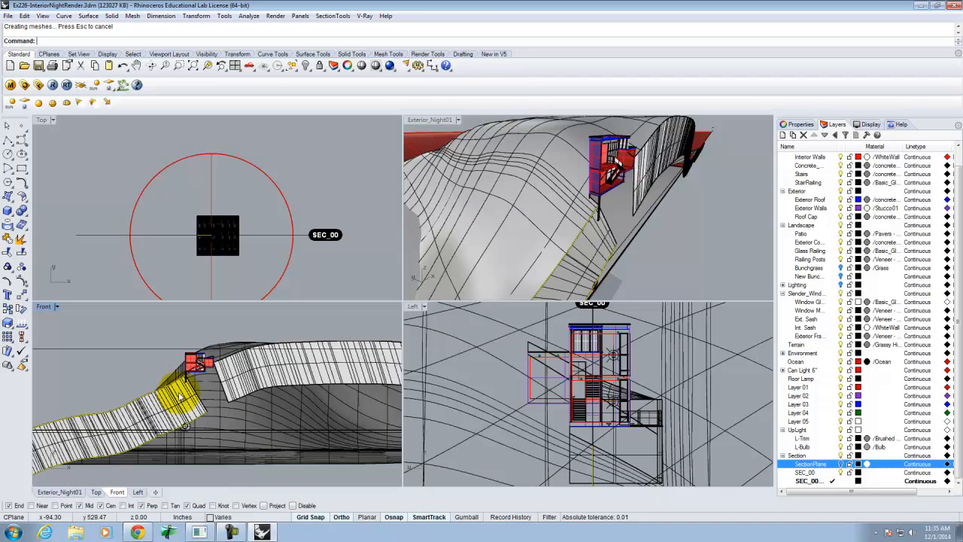
- Draw a rectangular plane from the house's lower downhill base corner to the lower end corner of the uphill lofted surface
scroll(204, 382, up, 6)
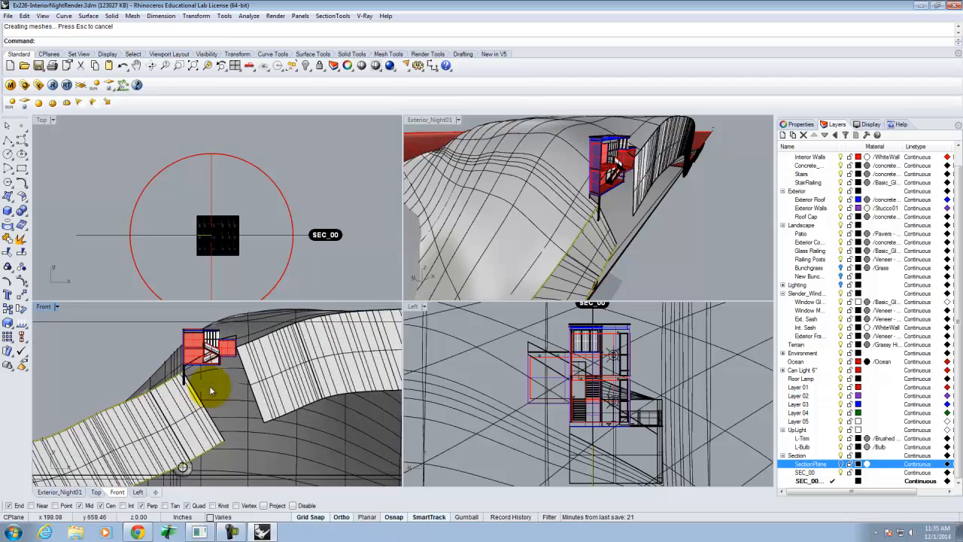
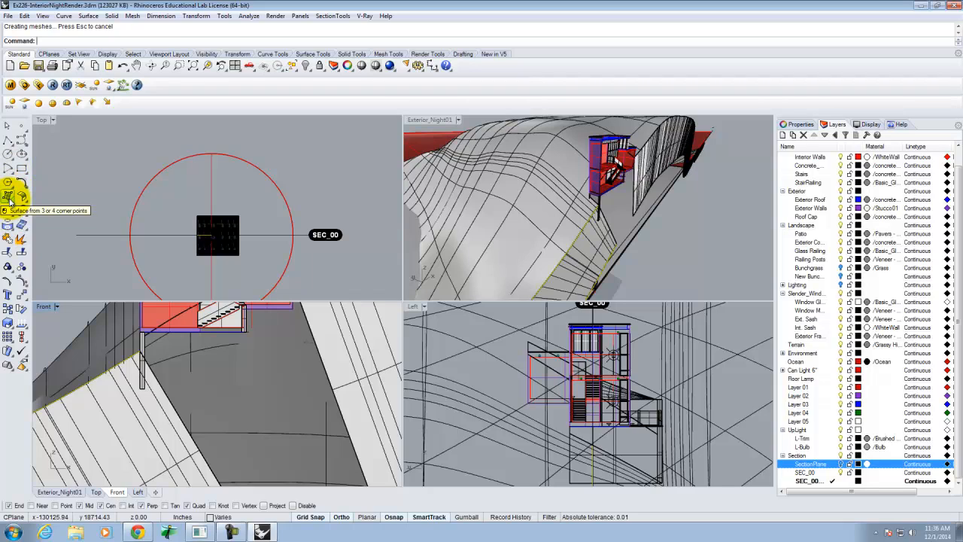
click(9, 197)
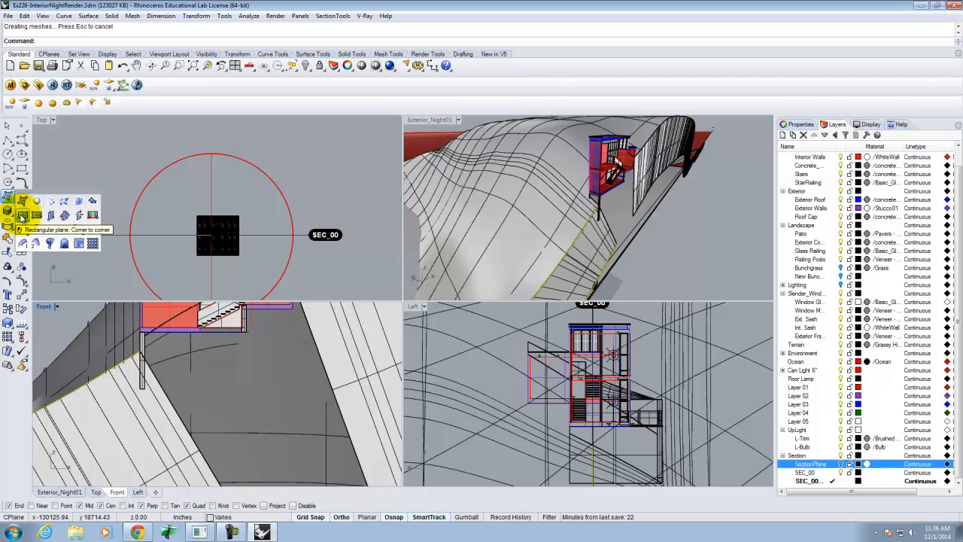
click(25, 218)
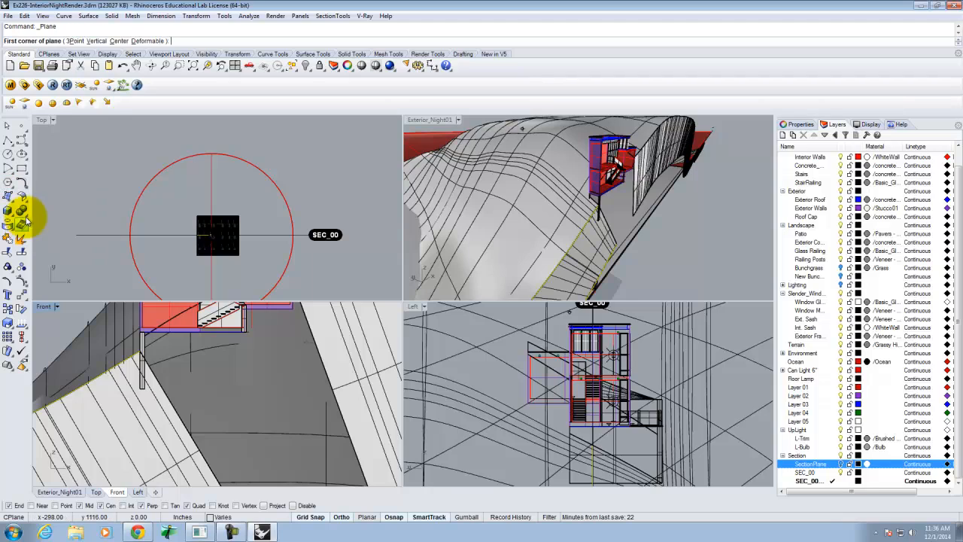
click(7, 198)
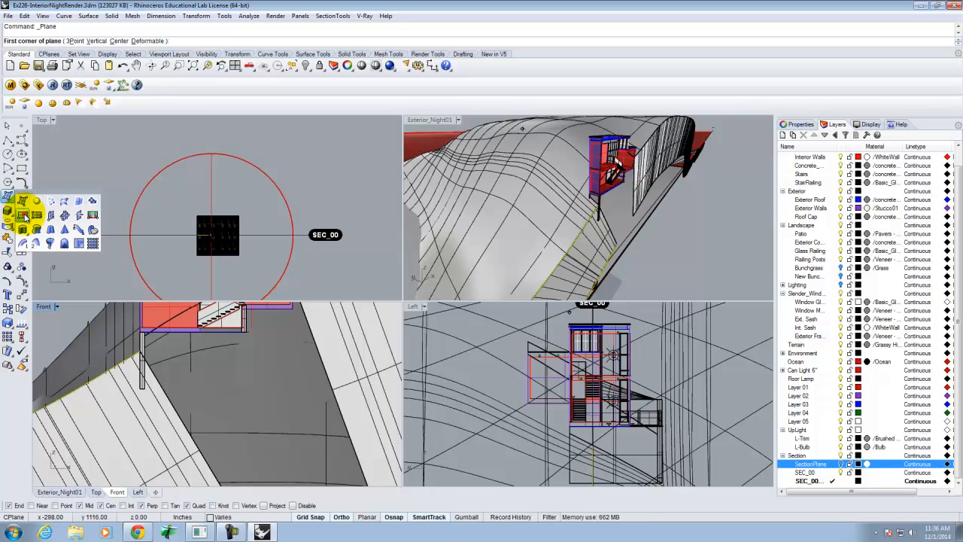
click(143, 332)
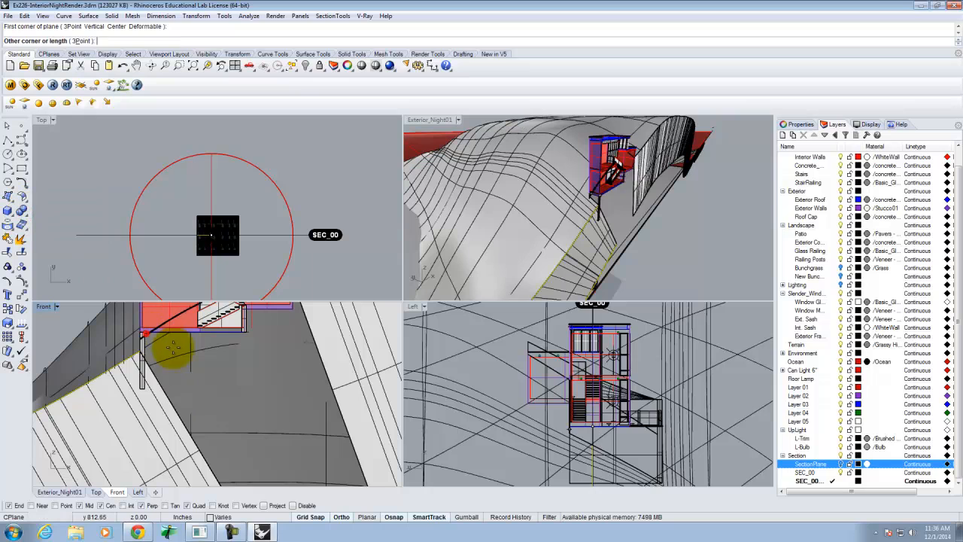
scroll(233, 345, down, 6)
scroll(256, 353, up, 6)
scroll(244, 387, down, 6)
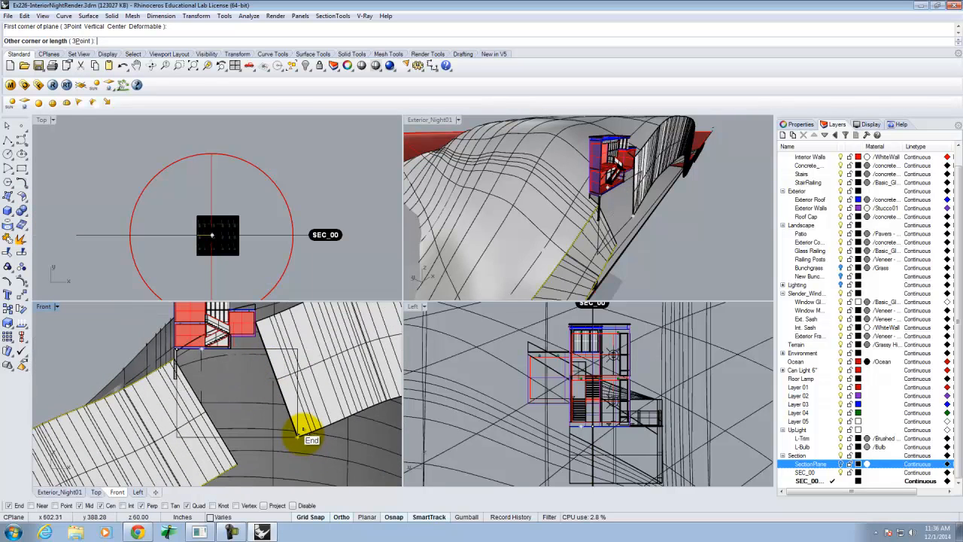
click(305, 443)
- Draw a second rectangular plane from the underside of the raised room, beside the lower wall, to the first plane's upper uphill corner
scroll(241, 335, up, 3)
scroll(233, 346, up, 2)
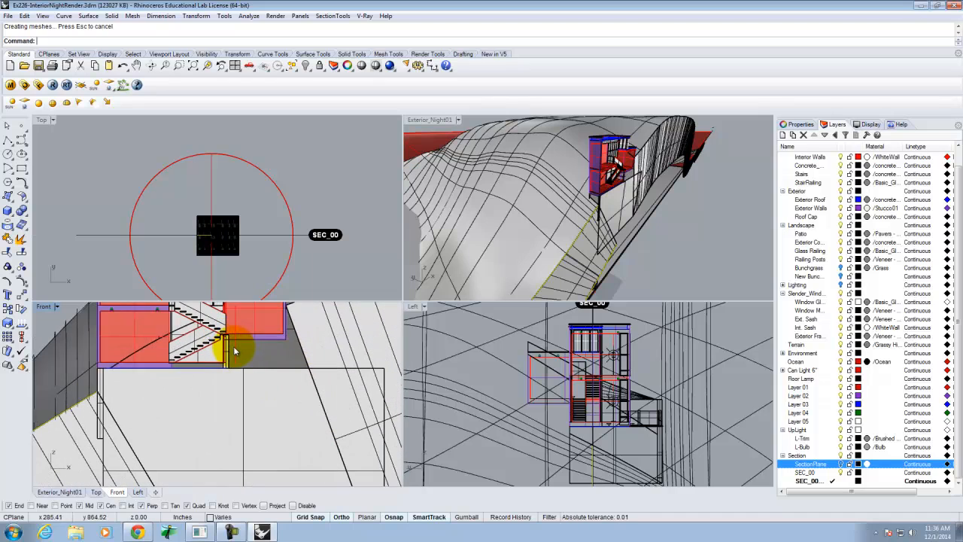
scroll(228, 341, up, 2)
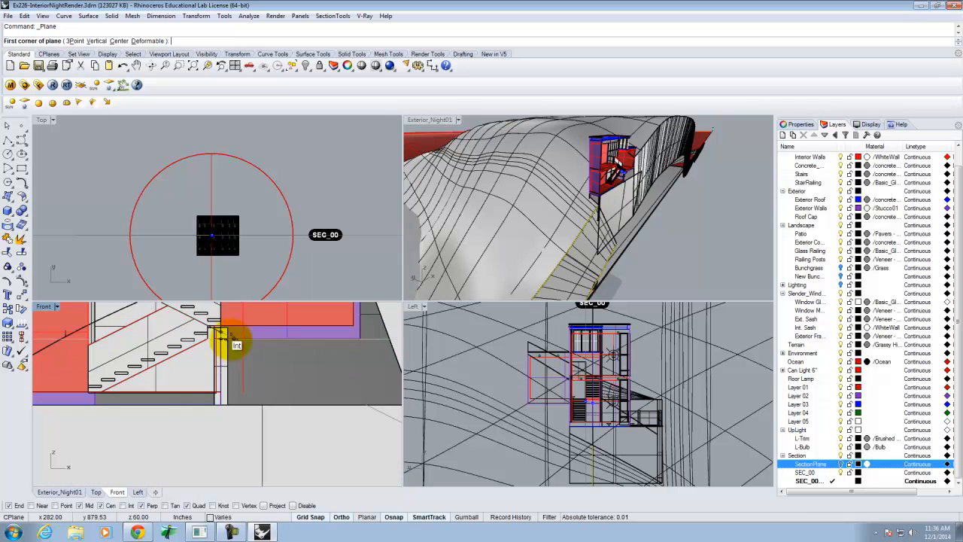
scroll(222, 338, up, 2)
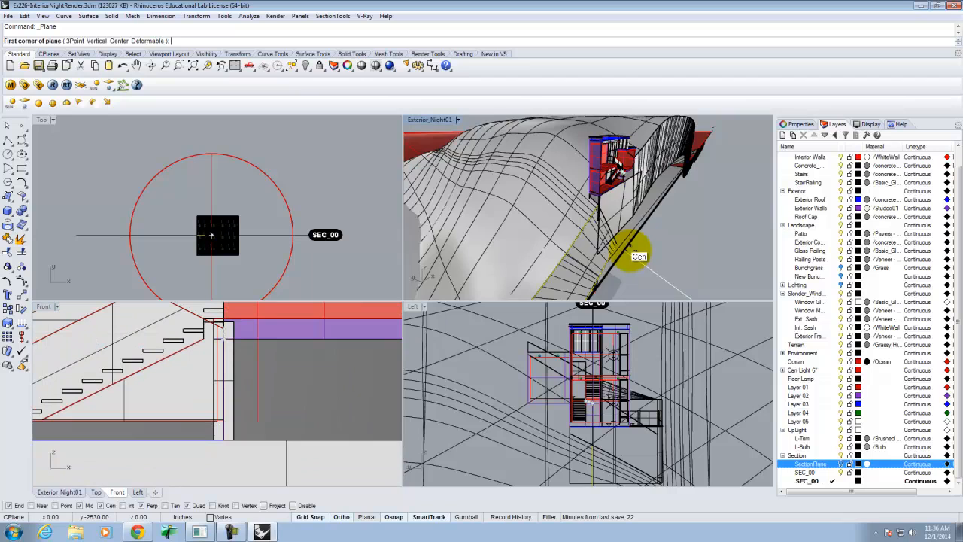
scroll(647, 169, up, 2)
scroll(655, 188, up, 5)
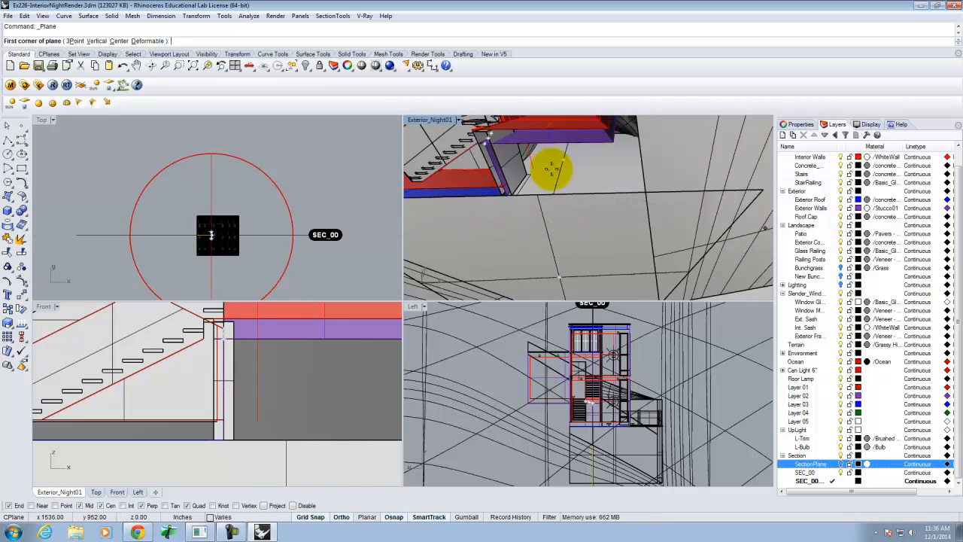
scroll(649, 190, down, 2)
scroll(606, 182, up, 5)
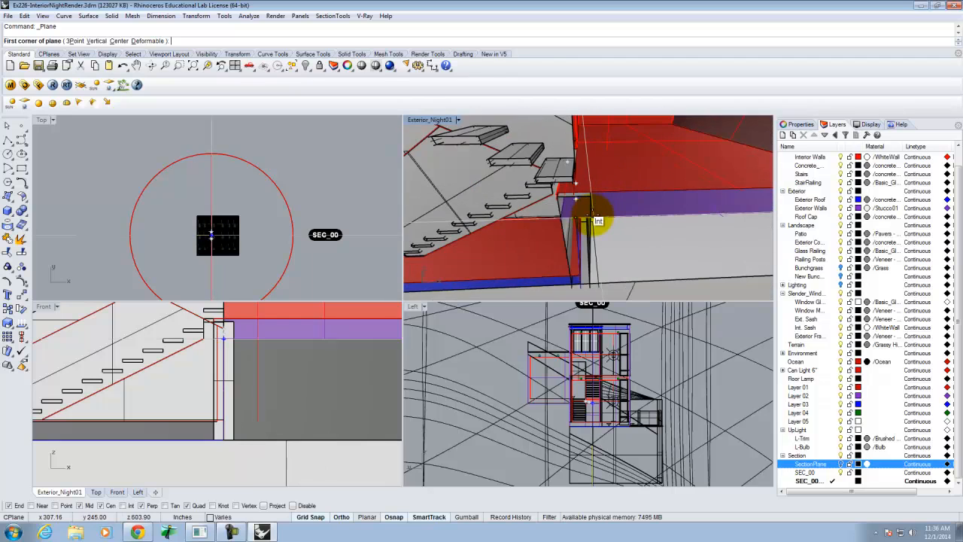
right_drag(627, 226, 527, 226)
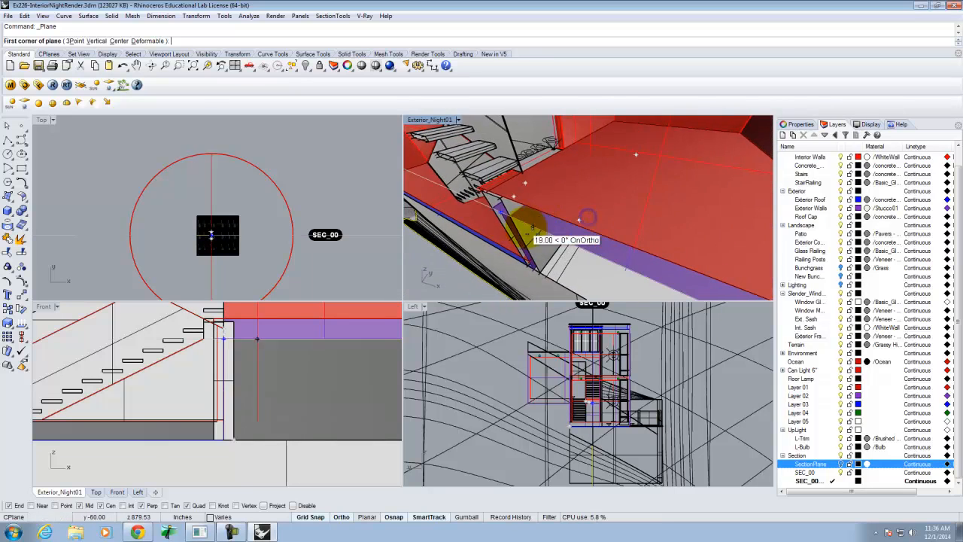
scroll(511, 219, up, 2)
click(511, 198)
scroll(482, 188, down, 3)
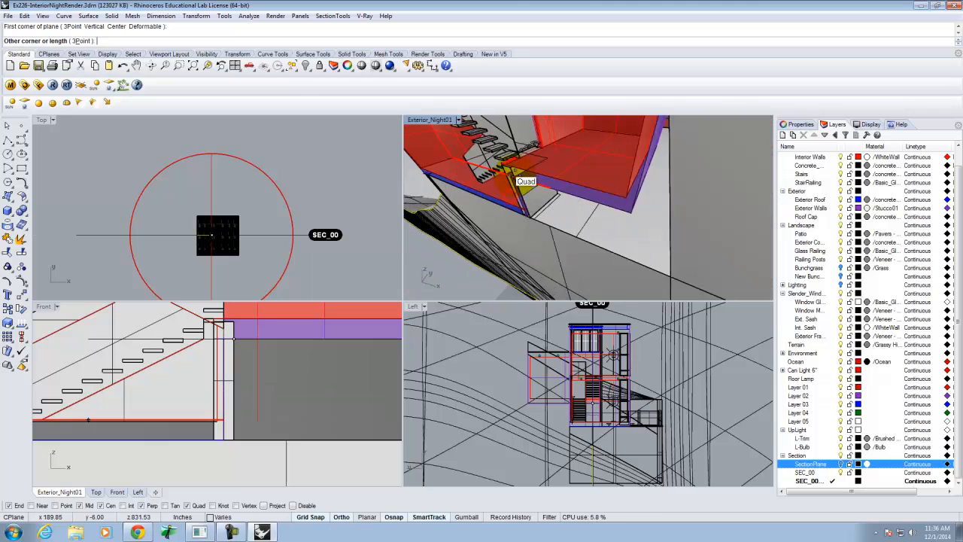
scroll(385, 367, down, 3)
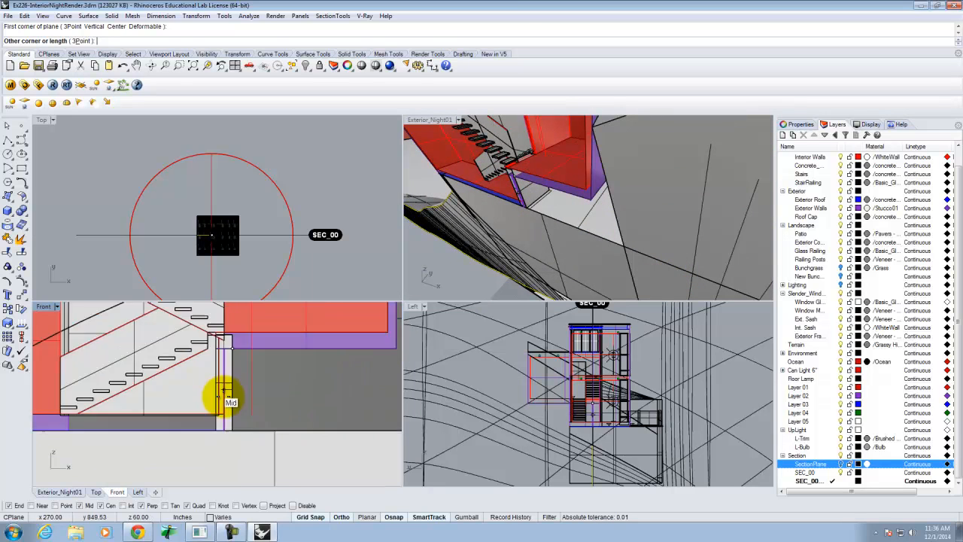
click(382, 406)
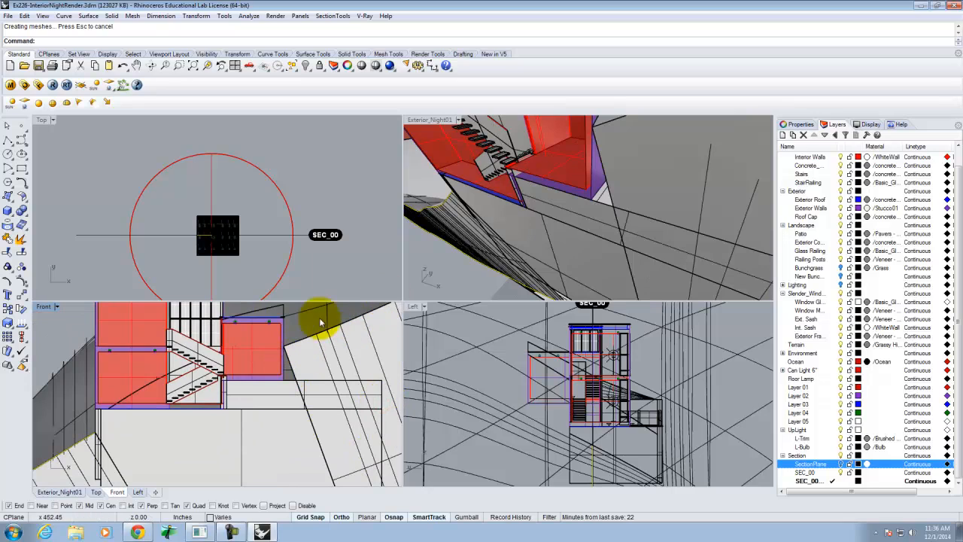
- Draw a small rectangular plane from the uphill loft's upper end corner beside the raised room down into the second plane
scroll(292, 346, up, 2)
key(Return)
click(283, 342)
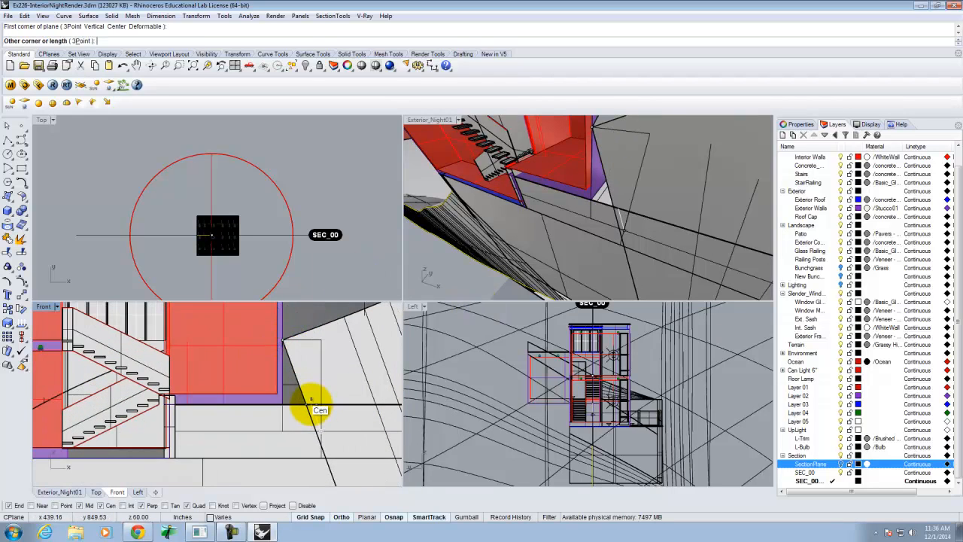
click(311, 401)
scroll(579, 247, down, 4)
mouse_move(606, 237)
right_down()
mouse_move(677, 213)
mouse_move(696, 158)
mouse_move(733, 163)
mouse_move(652, 275)
mouse_move(610, 223)
right_up()
scroll(533, 230, up, 5)
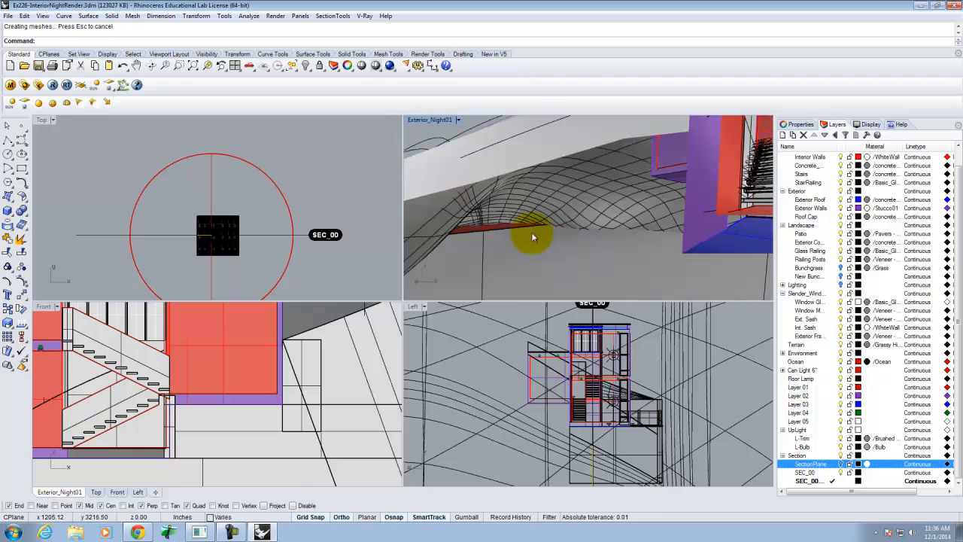
- Start a new plane and set object snapping to use intersections, with the center and quadrant snaps switched off
scroll(533, 237, down, 2)
right_drag(533, 263, 494, 252)
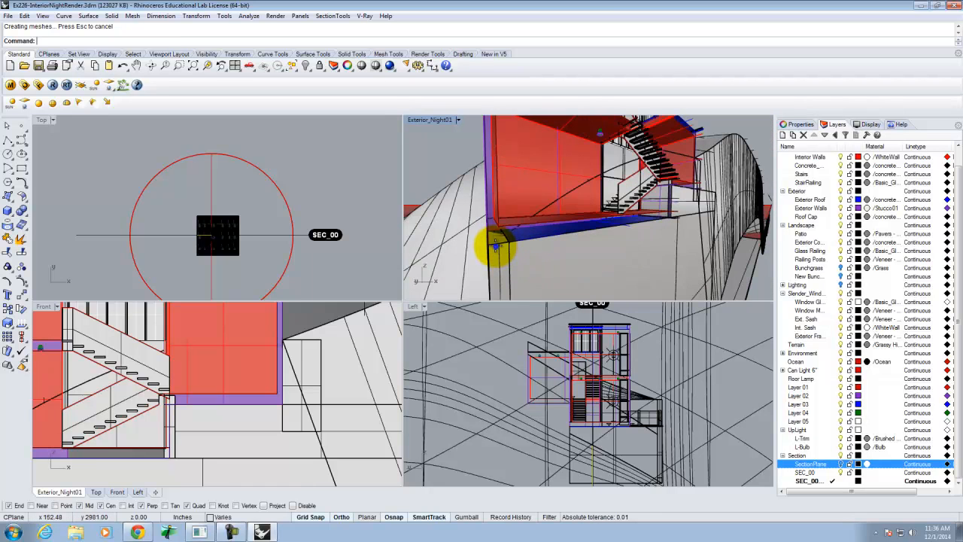
scroll(637, 248, up, 4)
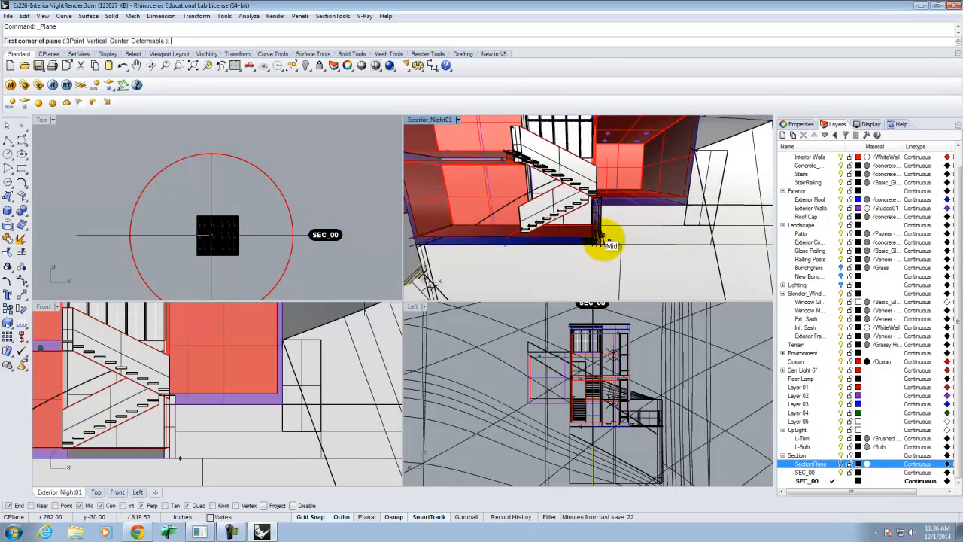
scroll(607, 243, up, 3)
right_drag(590, 241, 640, 264)
scroll(630, 265, down, 6)
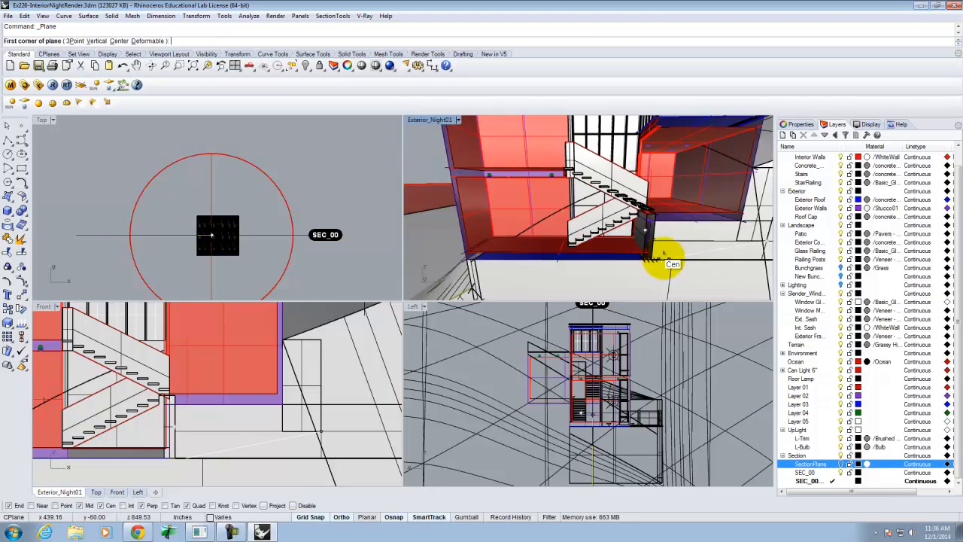
scroll(552, 226, up, 3)
scroll(556, 248, up, 4)
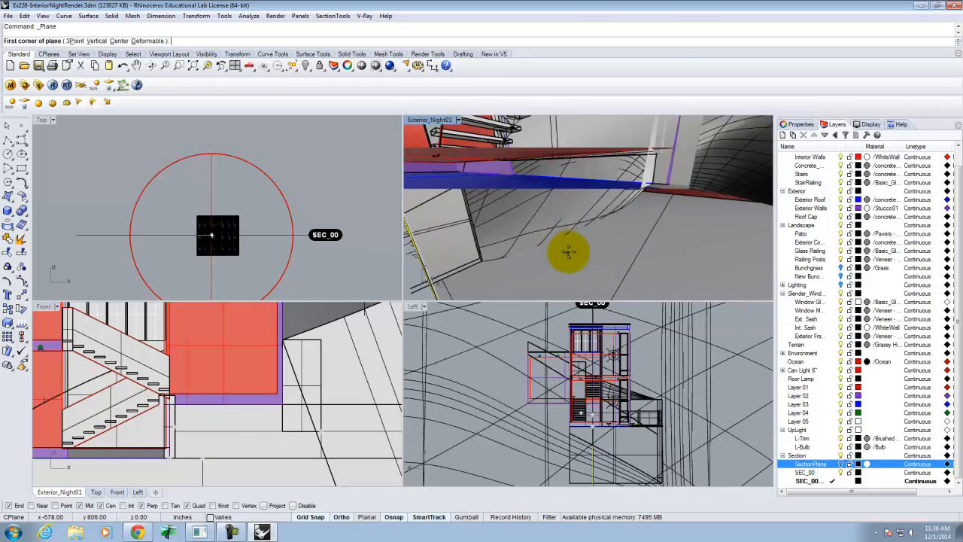
scroll(568, 254, down, 2)
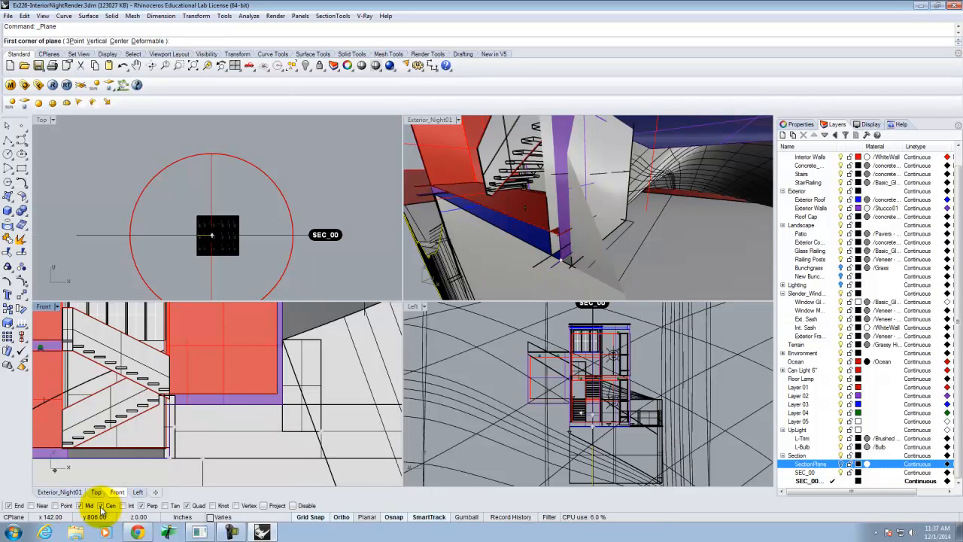
click(106, 505)
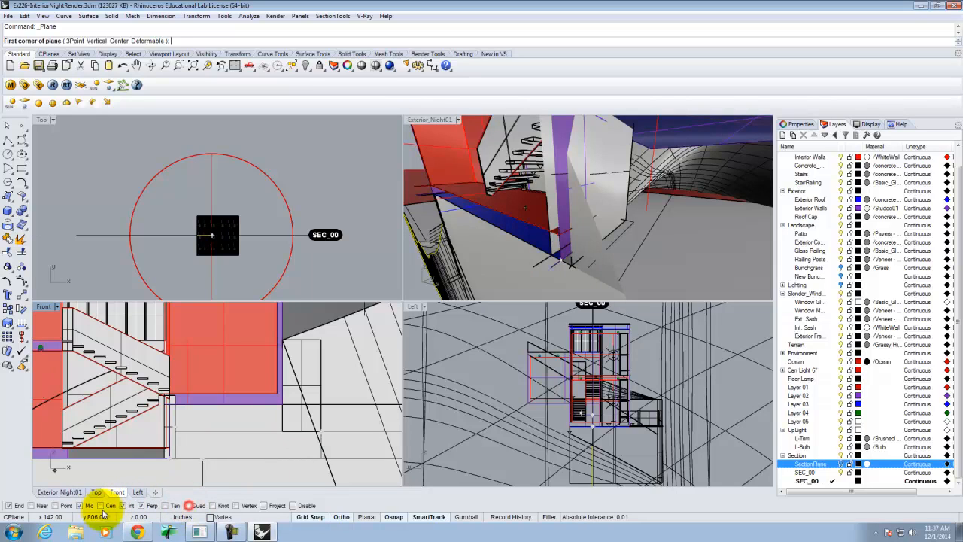
- Draw a plane over the ground-floor slab, from its uphill lower corner to its upper corner at the downhill wall's inner face
click(574, 262)
scroll(573, 262, up, 2)
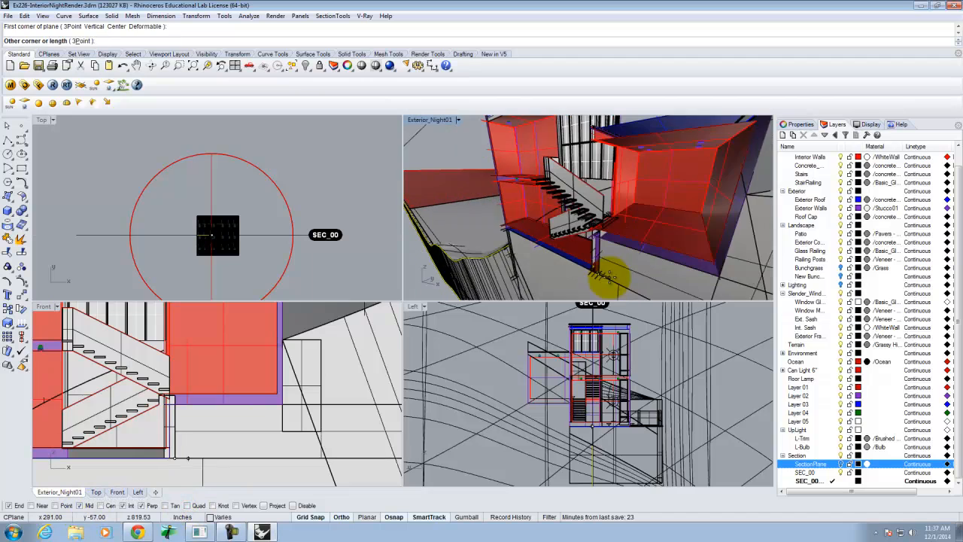
scroll(514, 226, up, 2)
scroll(254, 387, down, 3)
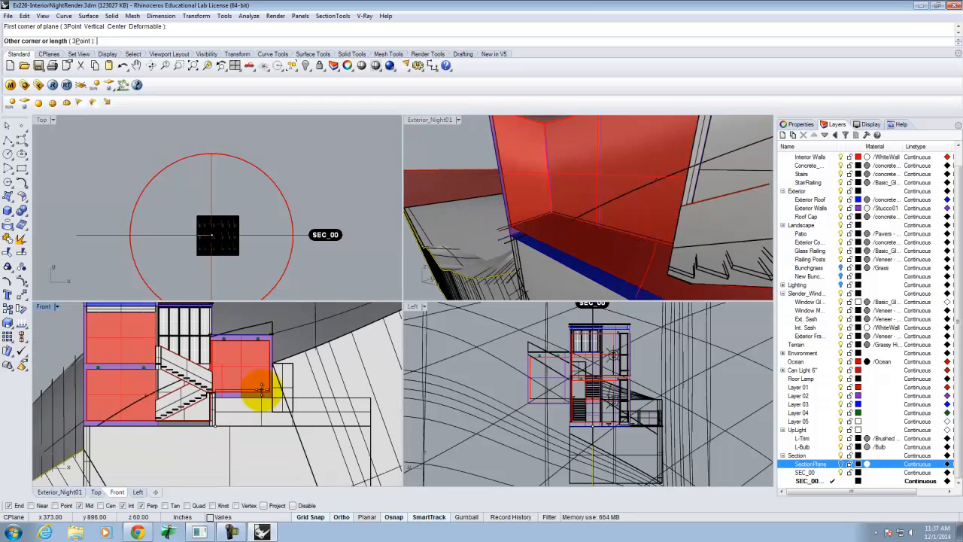
scroll(96, 425, up, 3)
scroll(95, 424, up, 2)
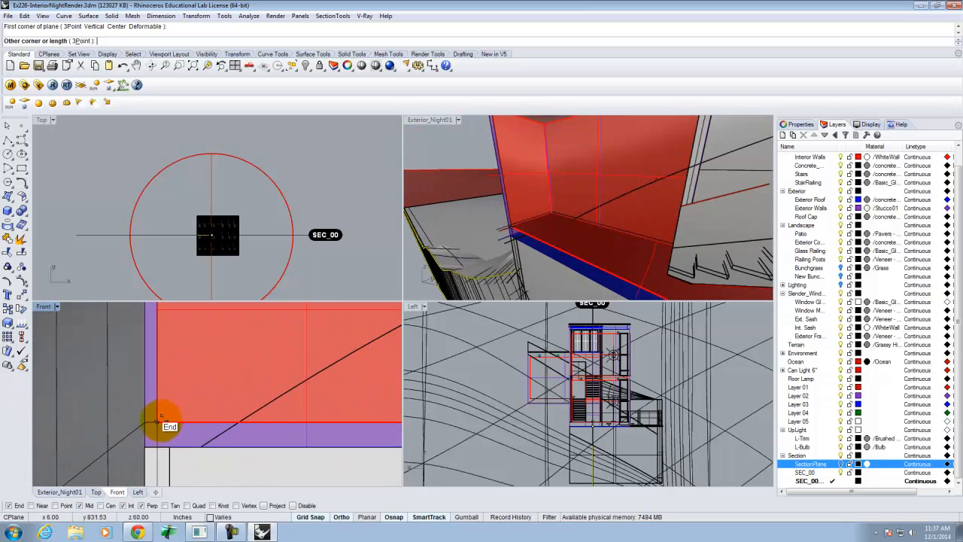
click(157, 422)
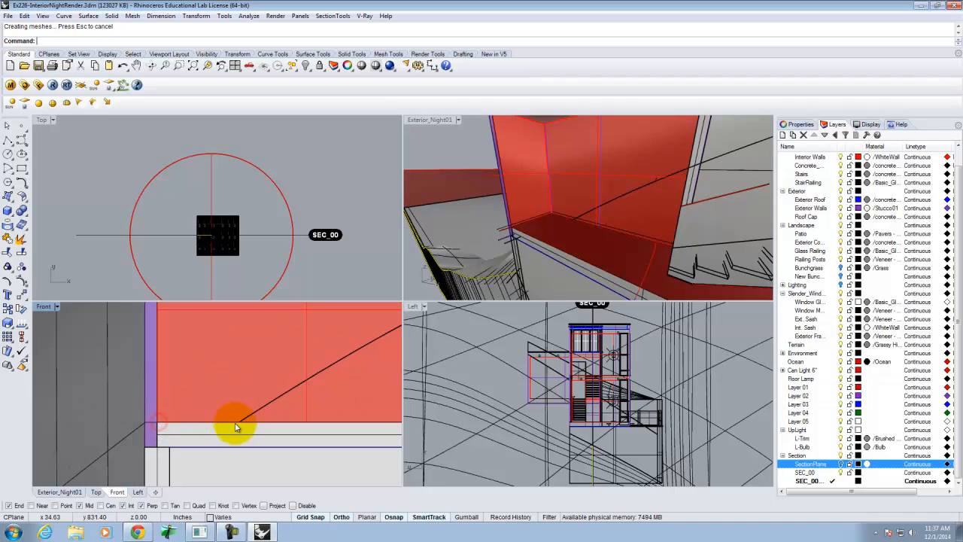
- Draw a plane over the downhill exterior wall's cut face, from the floor slab's underside at the inner face to the outer top corner
scroll(230, 429, down, 3)
scroll(197, 437, up, 3)
key(Return)
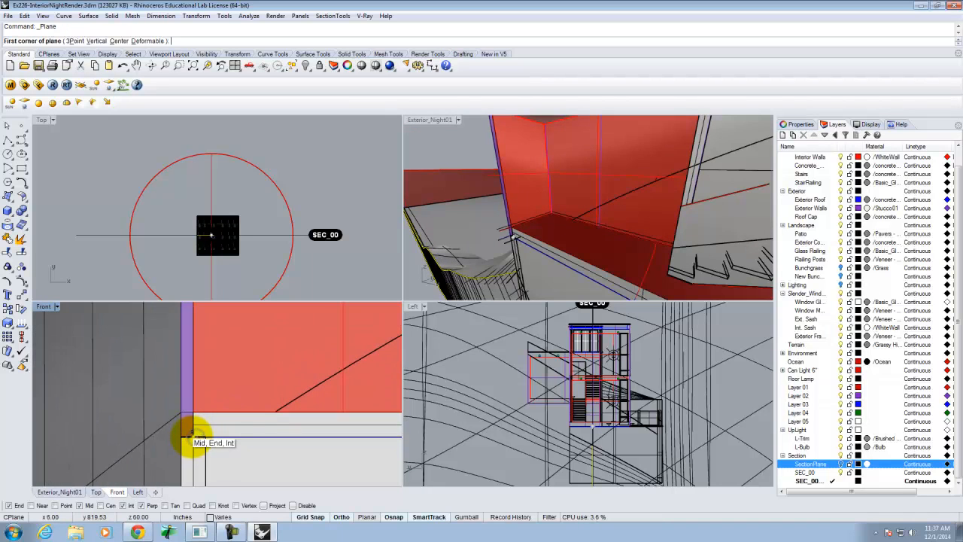
click(194, 437)
scroll(194, 437, down, 4)
scroll(192, 331, up, 4)
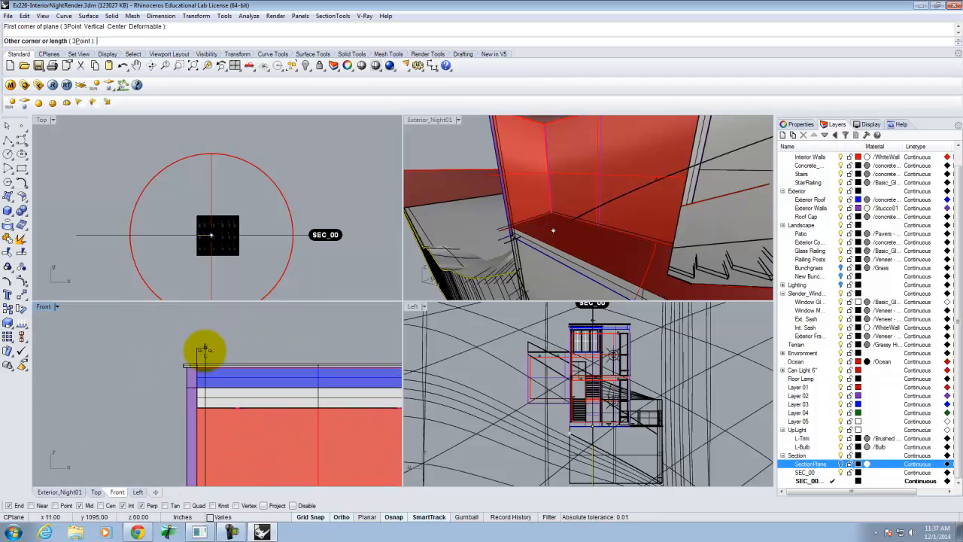
click(184, 370)
scroll(197, 390, down, 3)
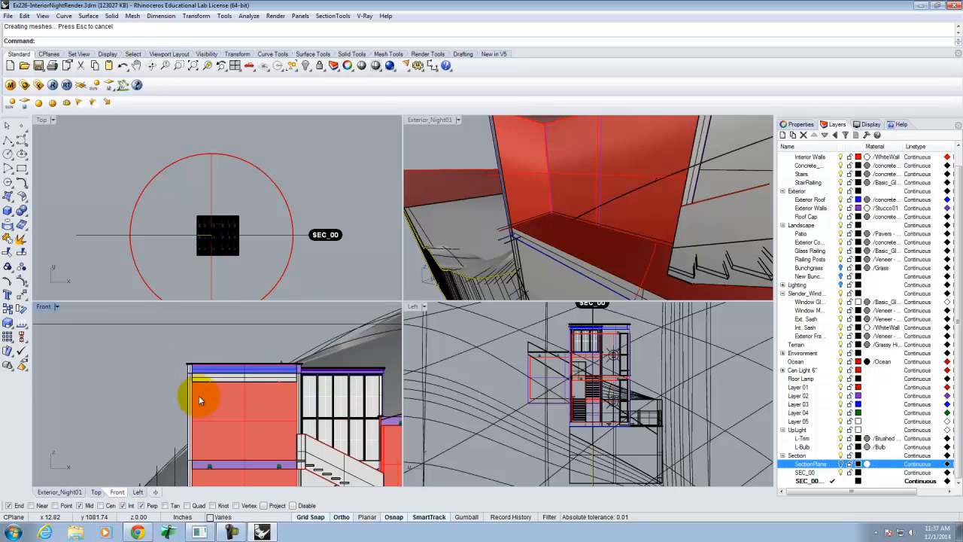
- Draw a plane over the upper-floor slab, from its top corner at the downhill wall to its bottom corner at the stair opening
scroll(192, 463, up, 4)
key(Return)
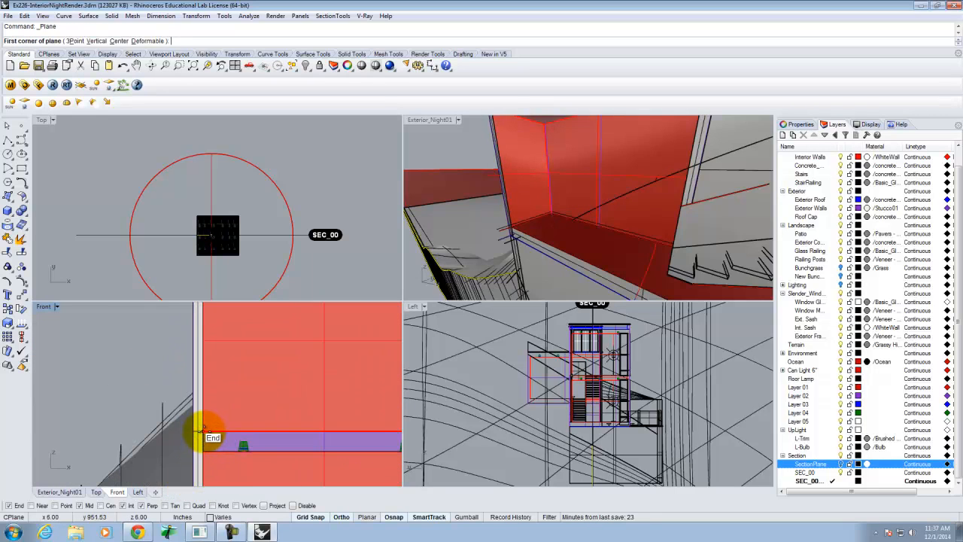
click(203, 430)
scroll(202, 430, down, 6)
scroll(305, 442, up, 6)
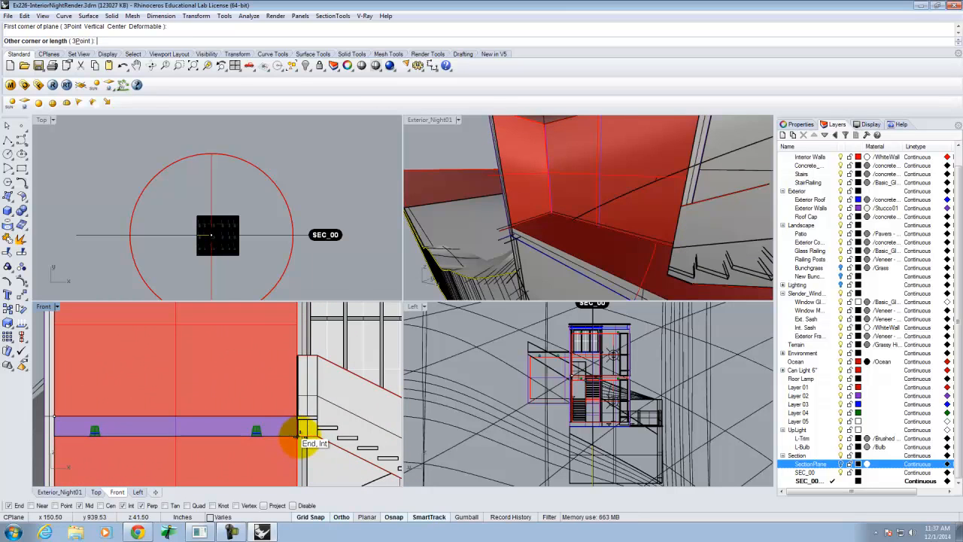
click(300, 437)
scroll(301, 429, down, 4)
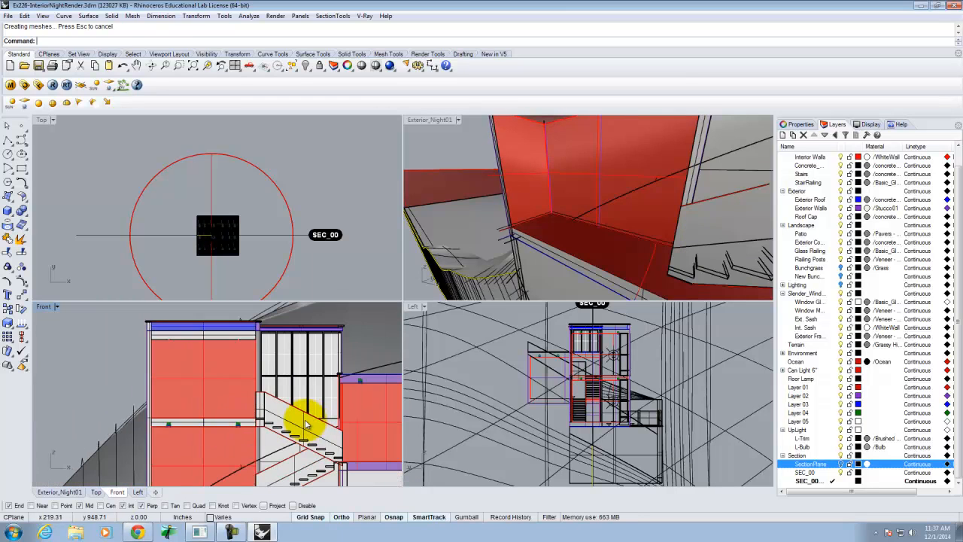
- Draw another plane at the section cut over the upper-floor slab, from the downhill wall to the slab's lower end at the stair
scroll(558, 256, down, 5)
scroll(580, 187, up, 6)
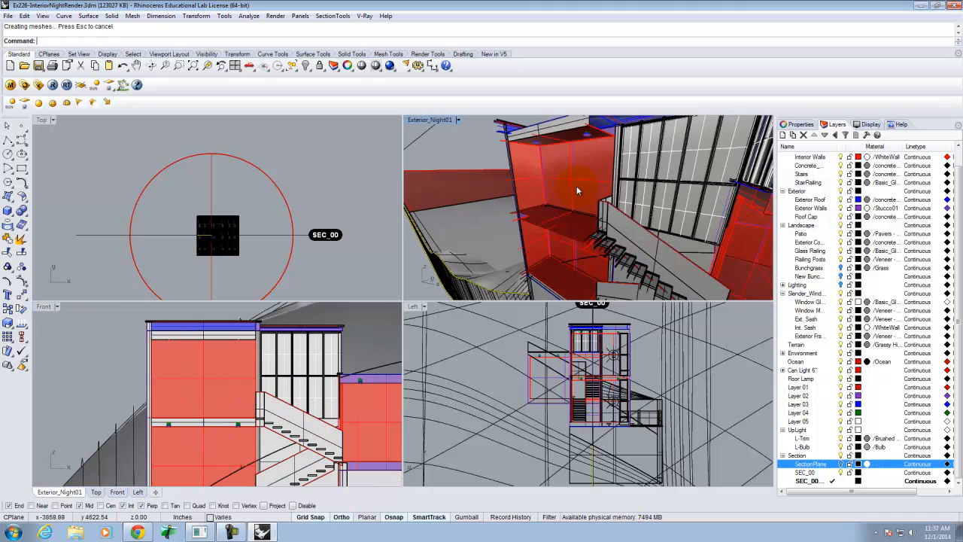
scroll(524, 213, up, 6)
scroll(525, 213, down, 2)
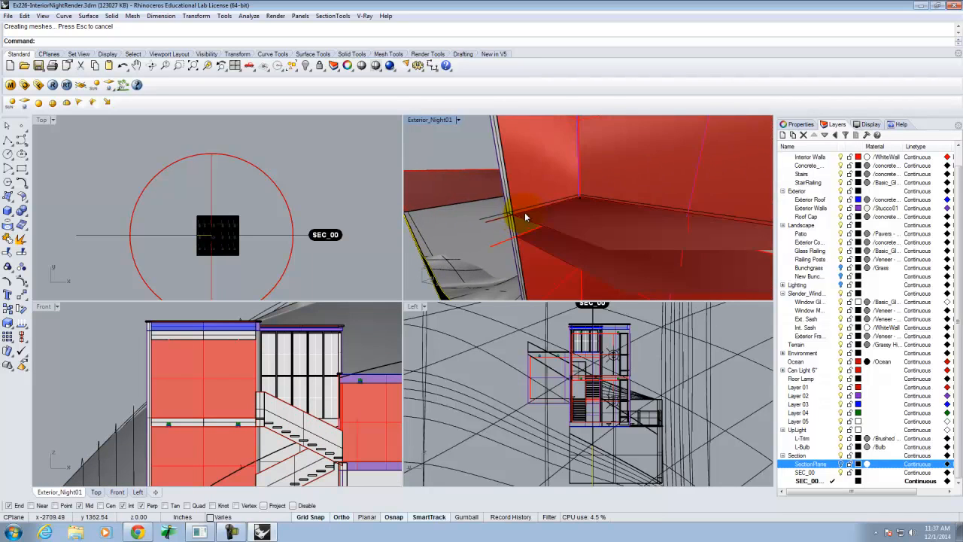
scroll(524, 216, up, 1)
scroll(524, 217, down, 1)
right_click(501, 220)
click(502, 216)
scroll(502, 218, down, 4)
scroll(258, 430, up, 5)
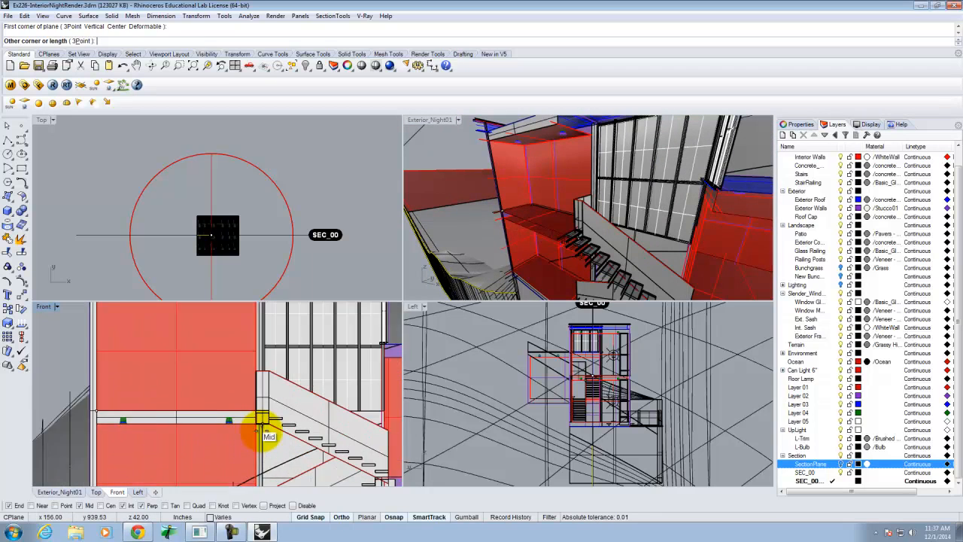
click(261, 429)
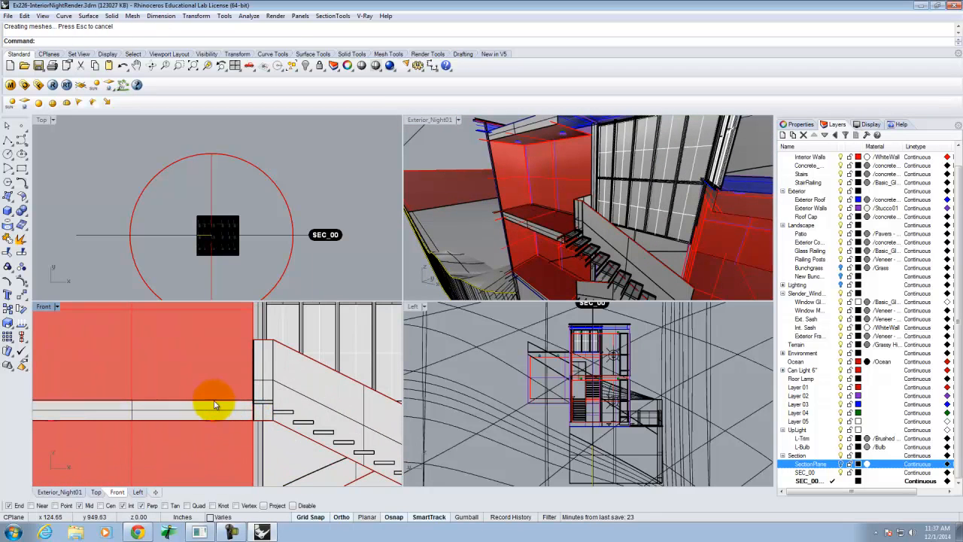
scroll(492, 215, down, 6)
scroll(529, 242, up, 7)
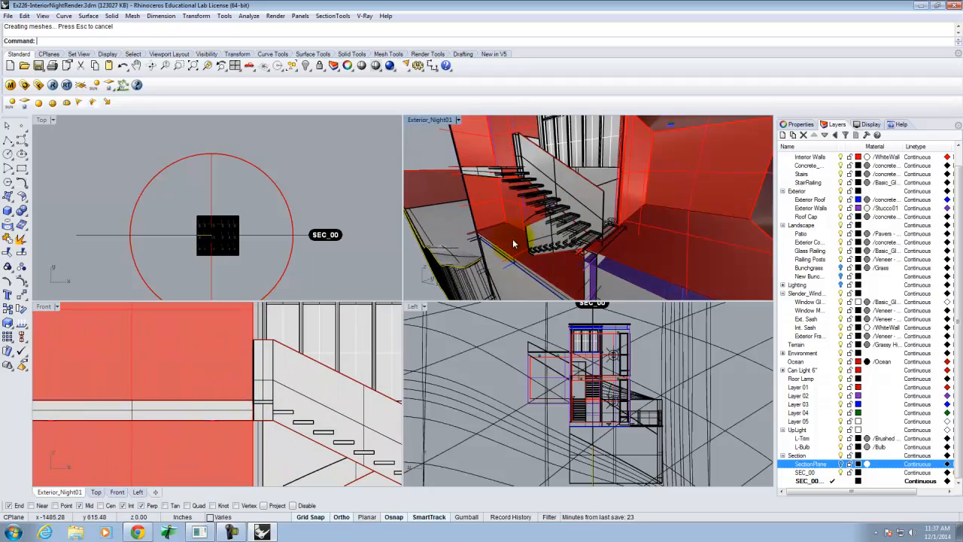
scroll(526, 234, down, 3)
right_drag(465, 223, 554, 229)
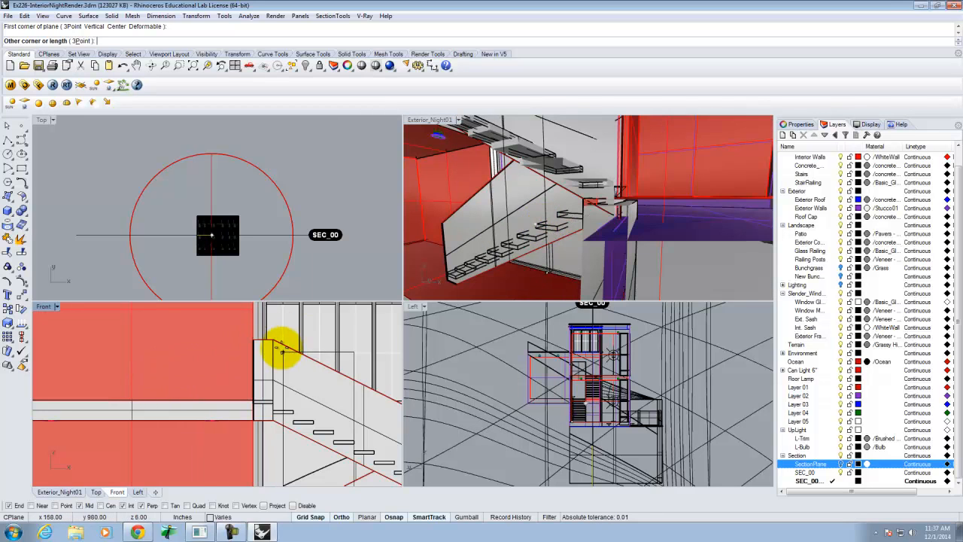
scroll(280, 348, down, 5)
key(Escape)
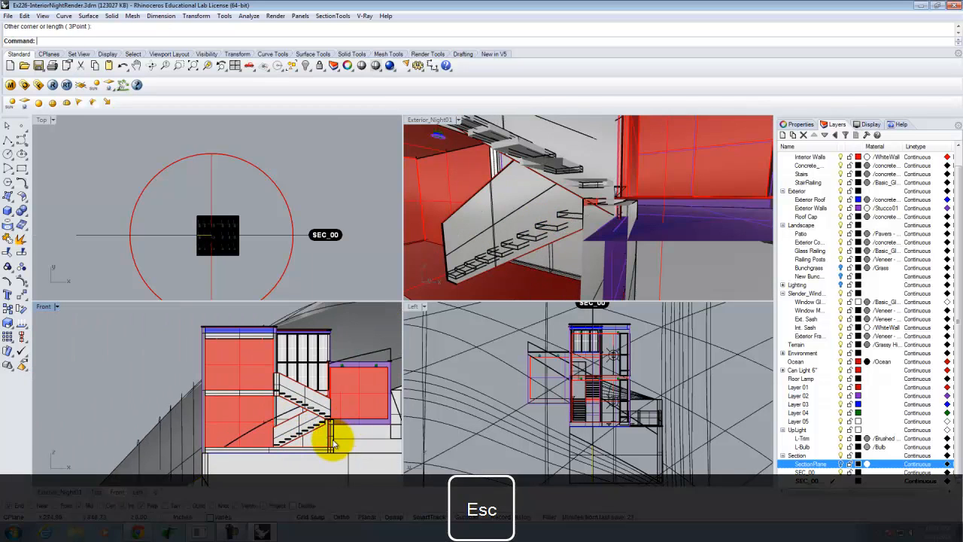
- Draw a plane over the lower uphill wall's cut face, from its outer base corner to its top inner corner beneath the stair landing
scroll(338, 451, up, 5)
scroll(602, 248, down, 5)
scroll(616, 254, up, 2)
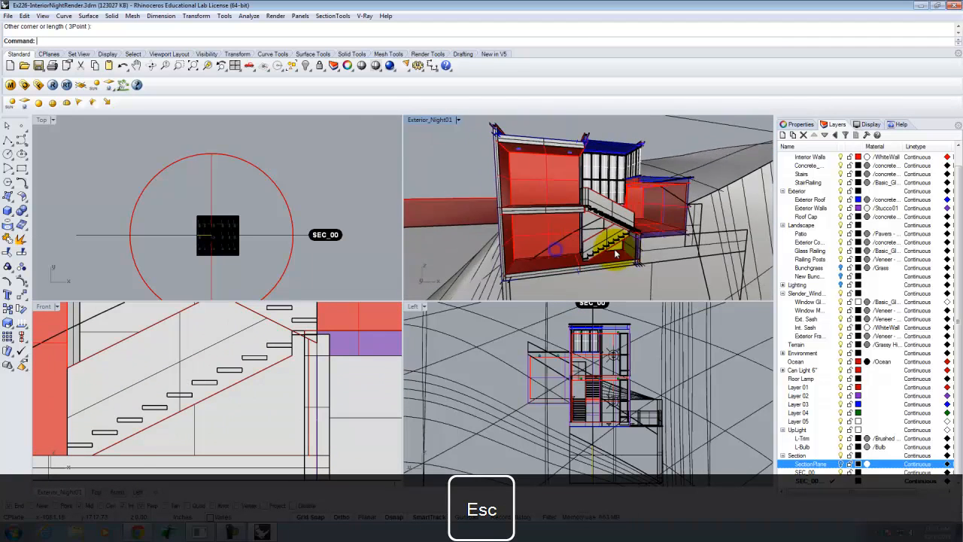
scroll(649, 255, up, 5)
scroll(640, 259, down, 4)
scroll(628, 265, up, 2)
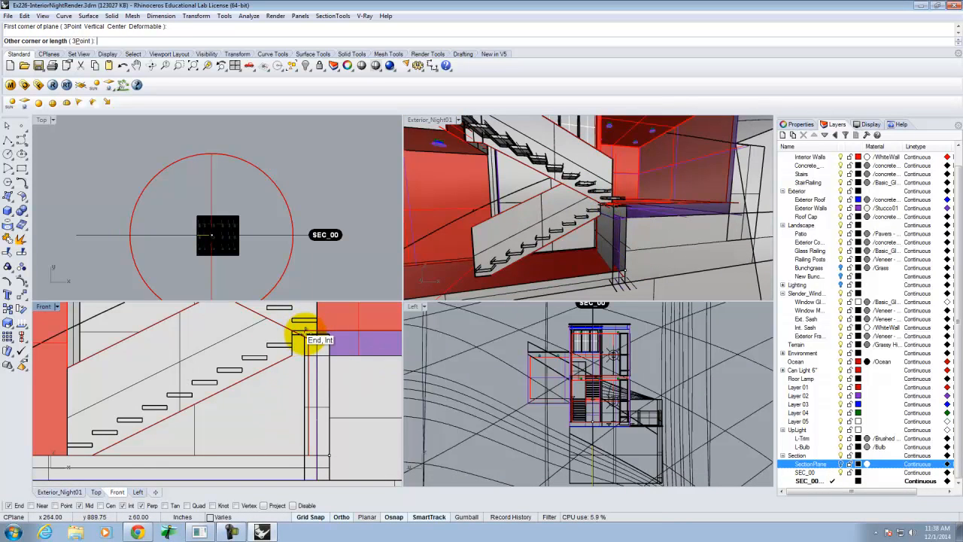
click(300, 332)
scroll(294, 384, up, 3)
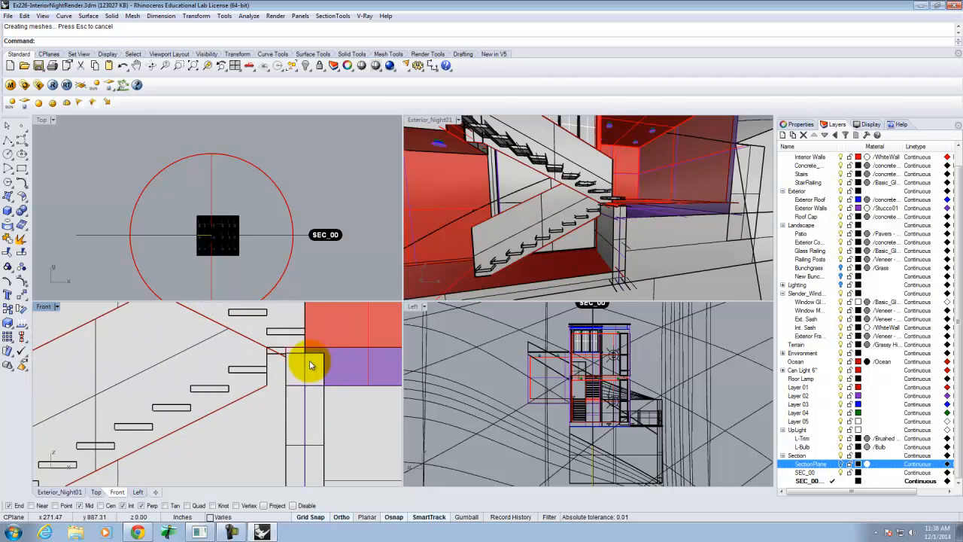
right_drag(640, 294, 574, 254)
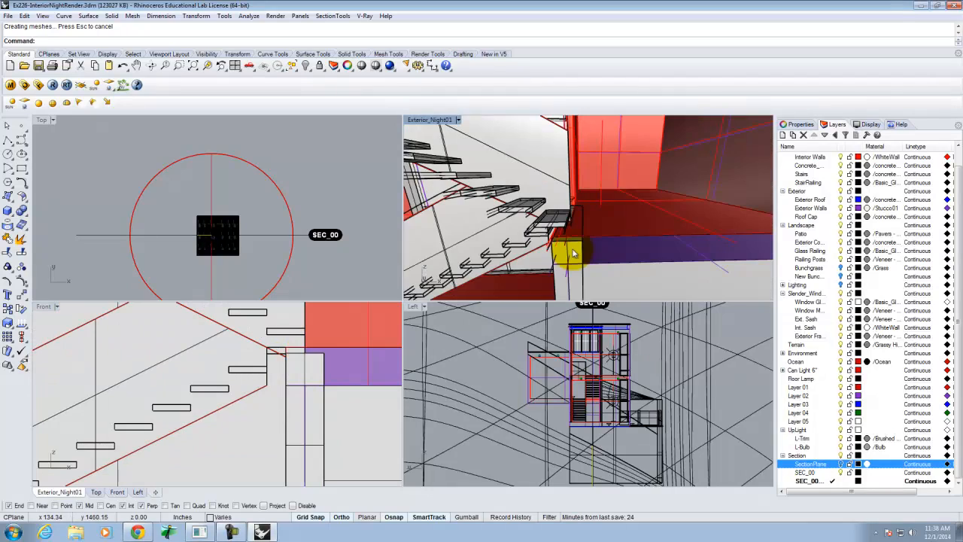
right_click(287, 350)
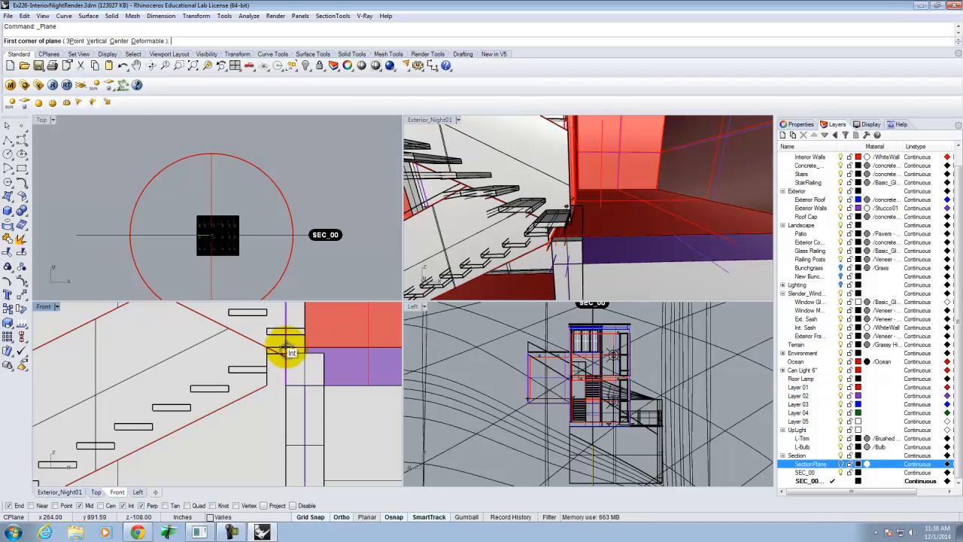
right_drag(613, 270, 617, 260)
right_drag(553, 252, 673, 239)
click(667, 239)
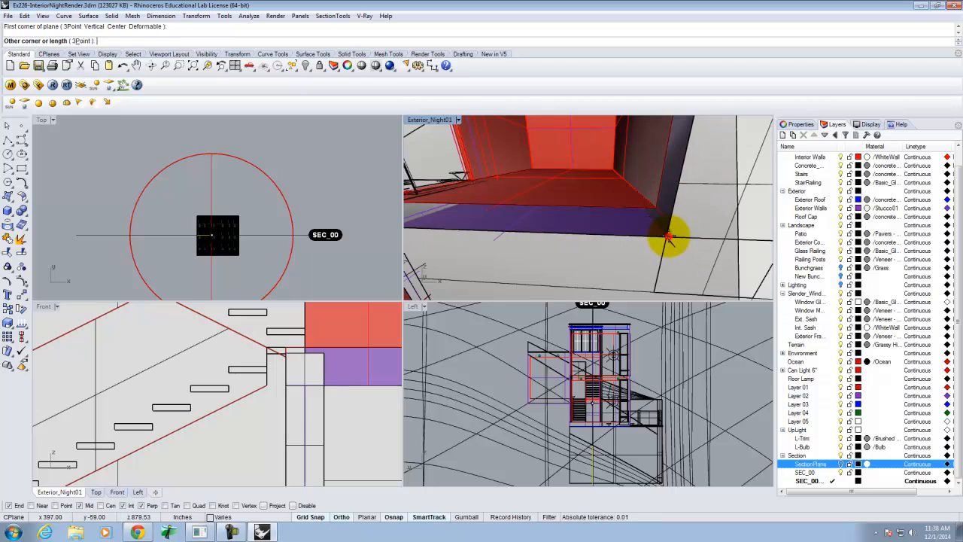
scroll(685, 231, down, 5)
key(Escape)
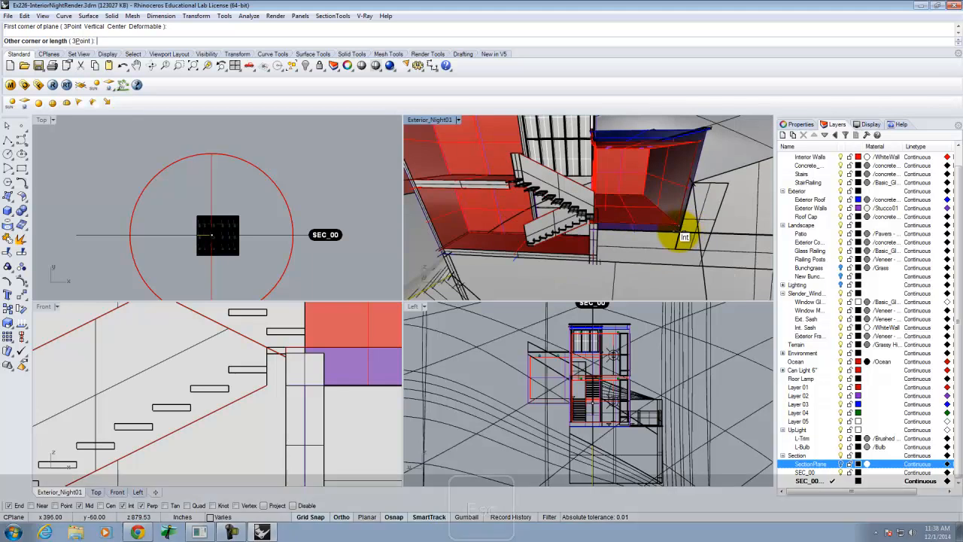
- Draw a plane over the raised room's floor slab, ending at the slab's underside in line with the lower wall's inner face
scroll(677, 227, up, 5)
scroll(677, 228, down, 3)
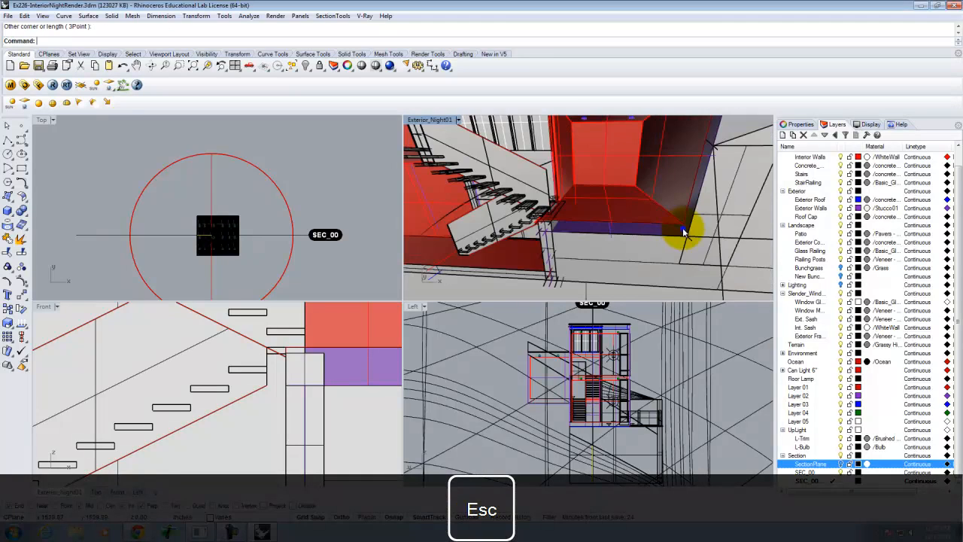
scroll(548, 232, up, 5)
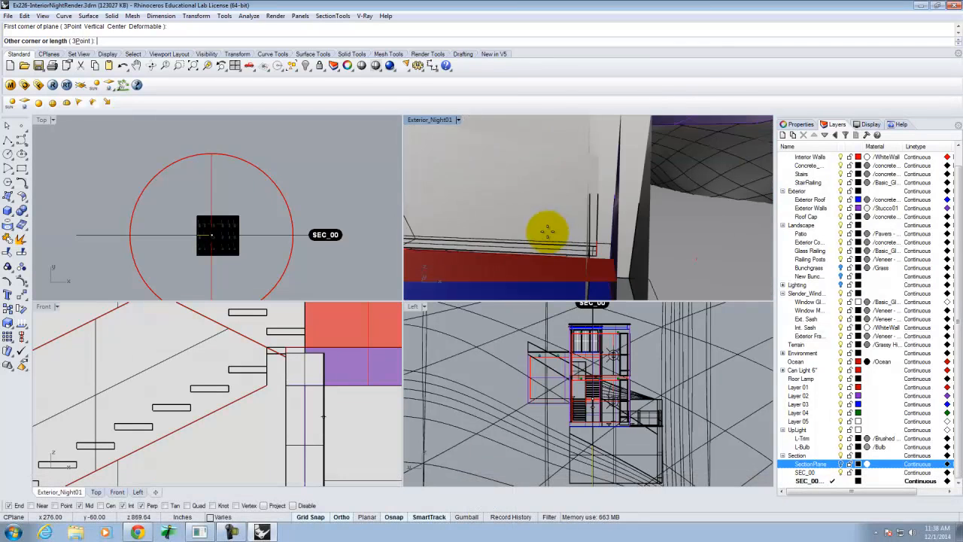
scroll(566, 232, down, 5)
scroll(566, 232, up, 3)
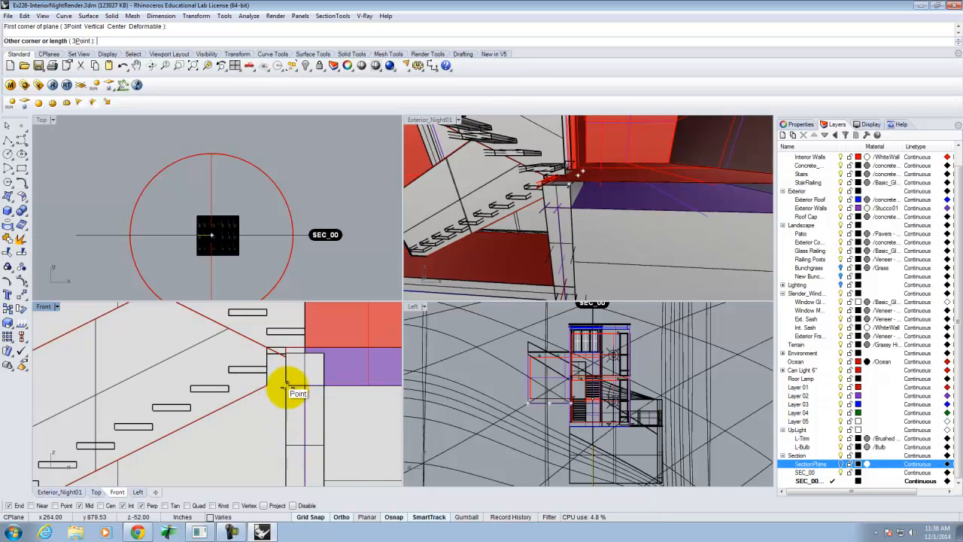
click(289, 389)
scroll(286, 390, down, 6)
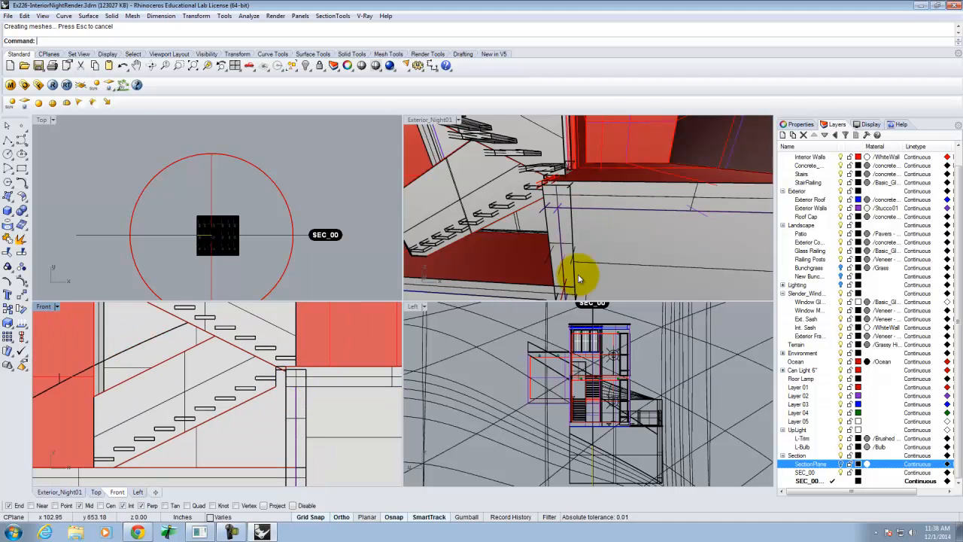
scroll(578, 248, down, 8)
scroll(641, 229, up, 7)
scroll(554, 261, up, 3)
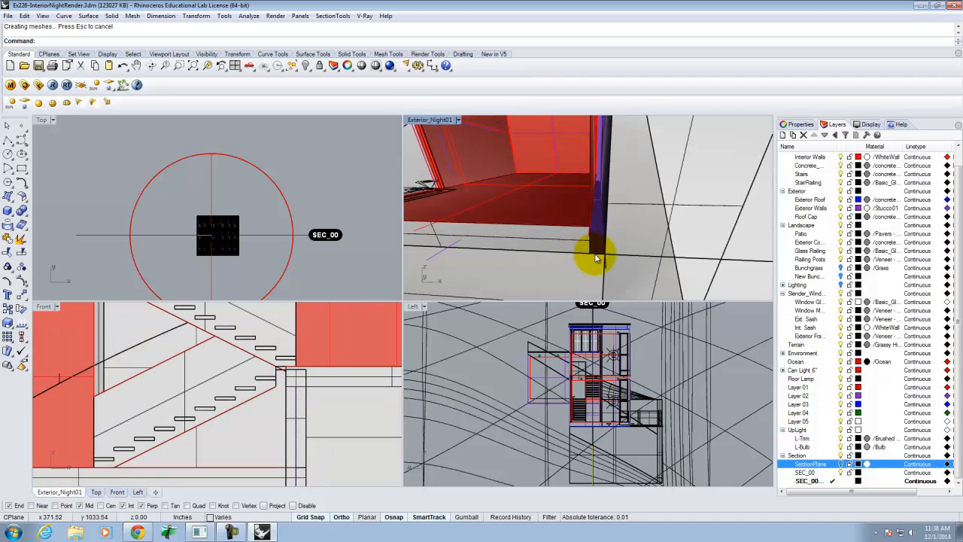
- Draw a plane over the raised room's uphill wall, from its outer base corner to its top inner corner beneath the roof slab
right_click(605, 254)
click(606, 259)
scroll(609, 278, down, 8)
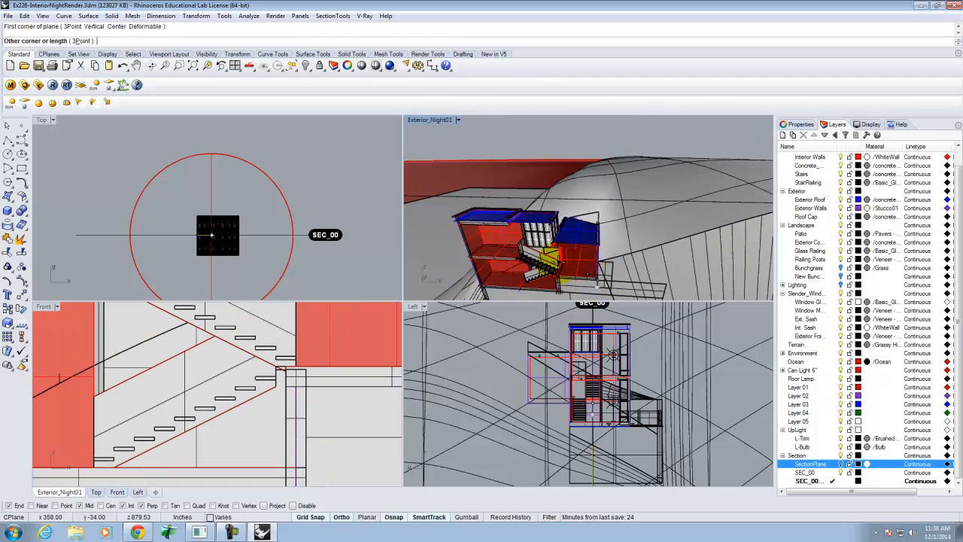
scroll(274, 406, up, 4)
scroll(335, 365, up, 6)
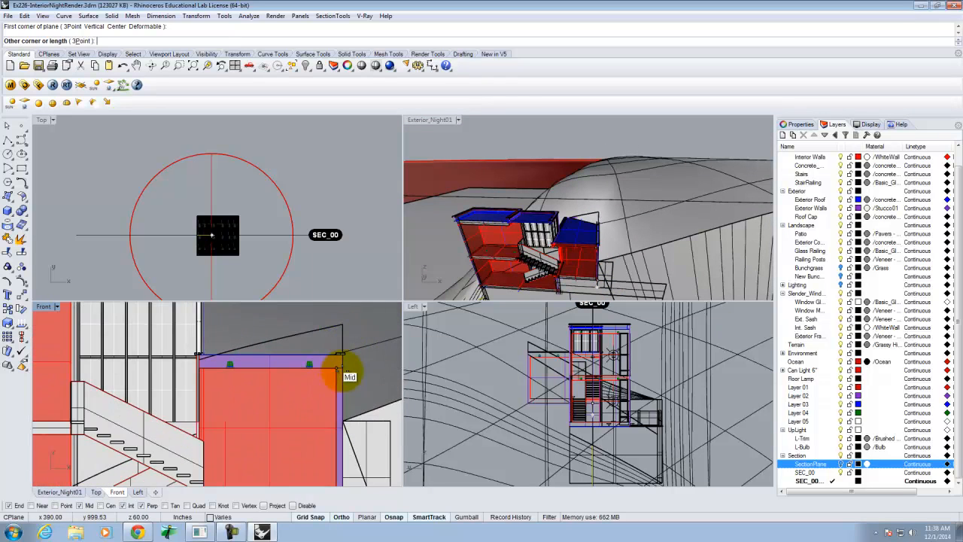
click(331, 374)
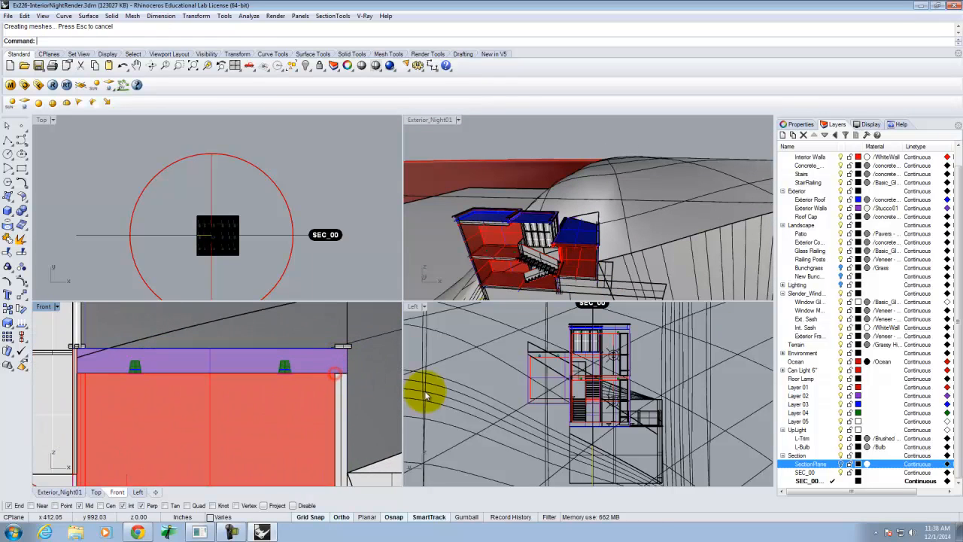
- Draw a plane over the raised room's roof slab, from its lower uphill corner to its upper corner at the stair hall
scroll(600, 236, up, 5)
scroll(602, 230, up, 3)
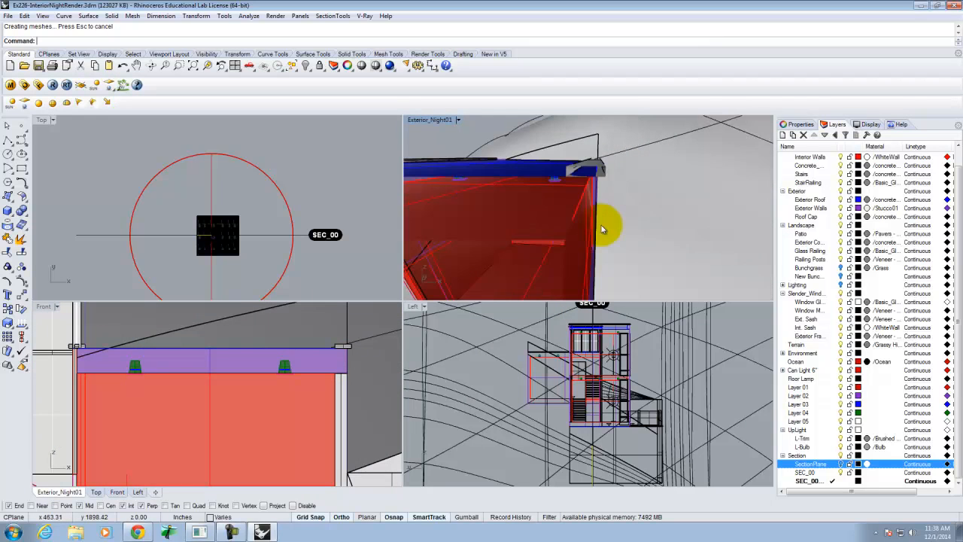
right_click(601, 175)
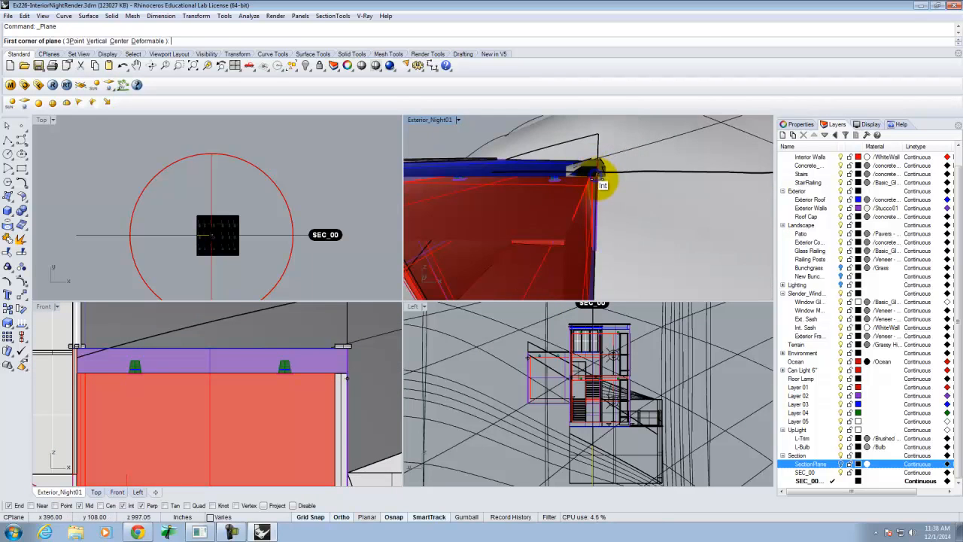
scroll(619, 188, down, 5)
scroll(619, 203, up, 3)
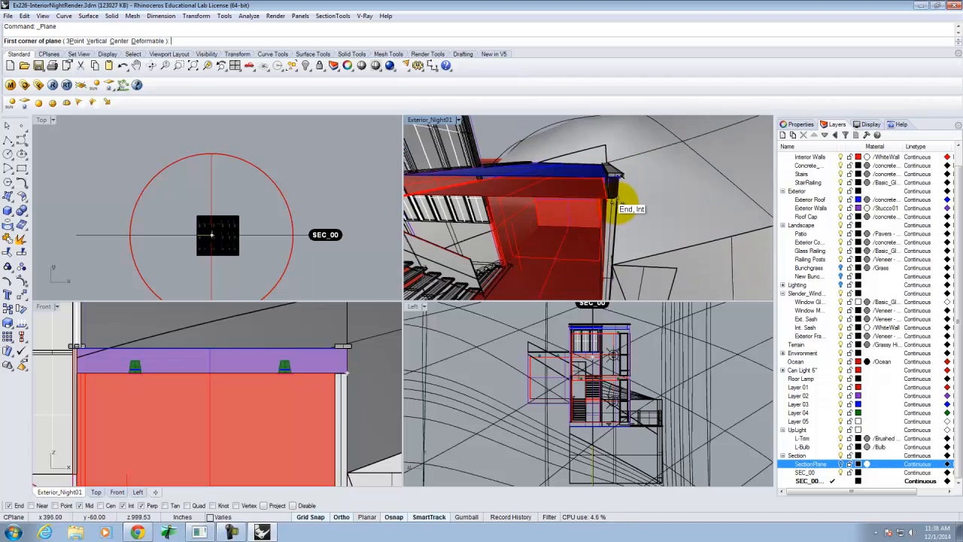
click(614, 204)
scroll(615, 205, down, 4)
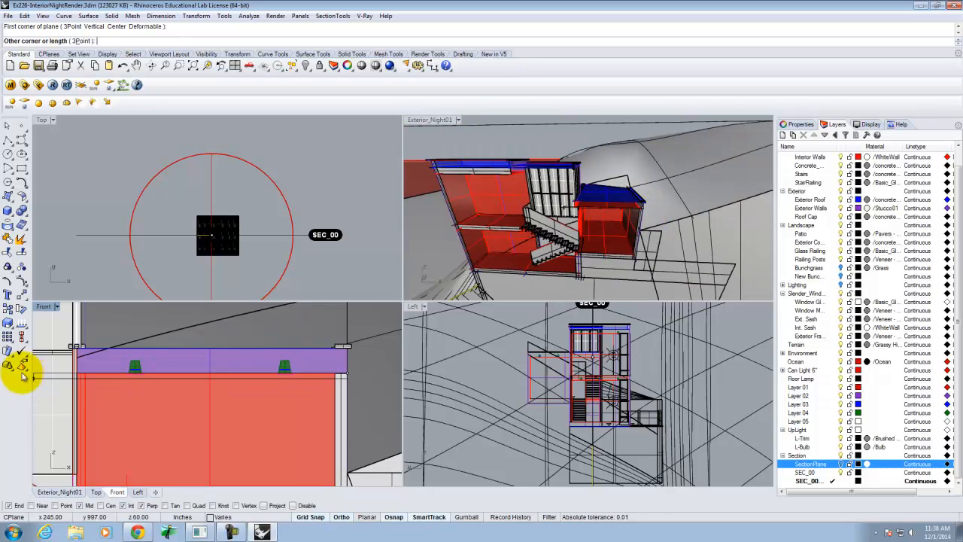
scroll(79, 347, up, 2)
scroll(81, 344, up, 4)
scroll(186, 352, down, 4)
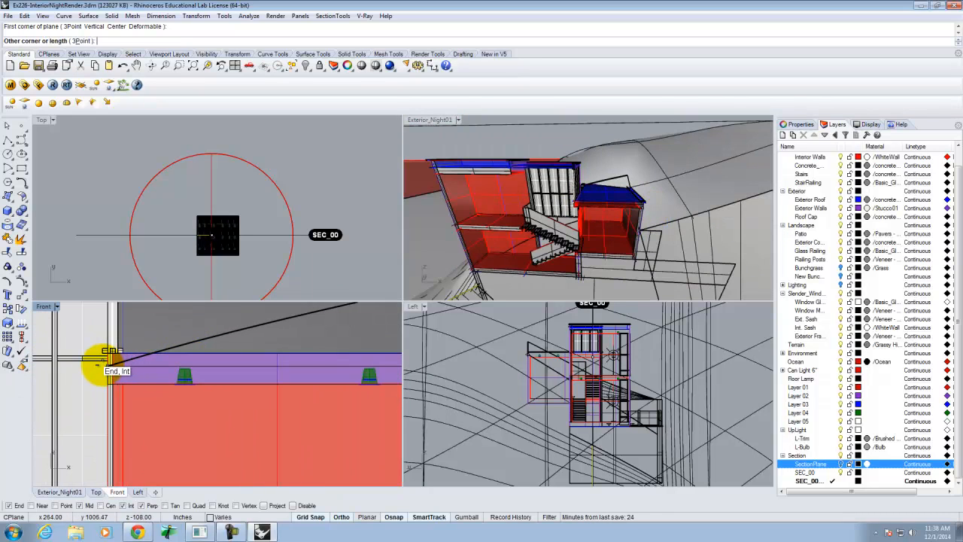
scroll(112, 350, up, 3)
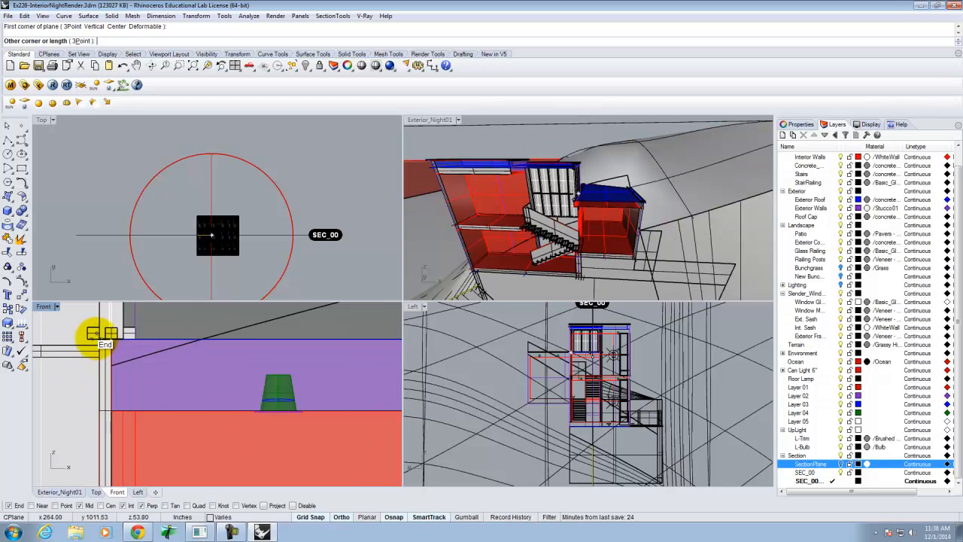
key(Escape)
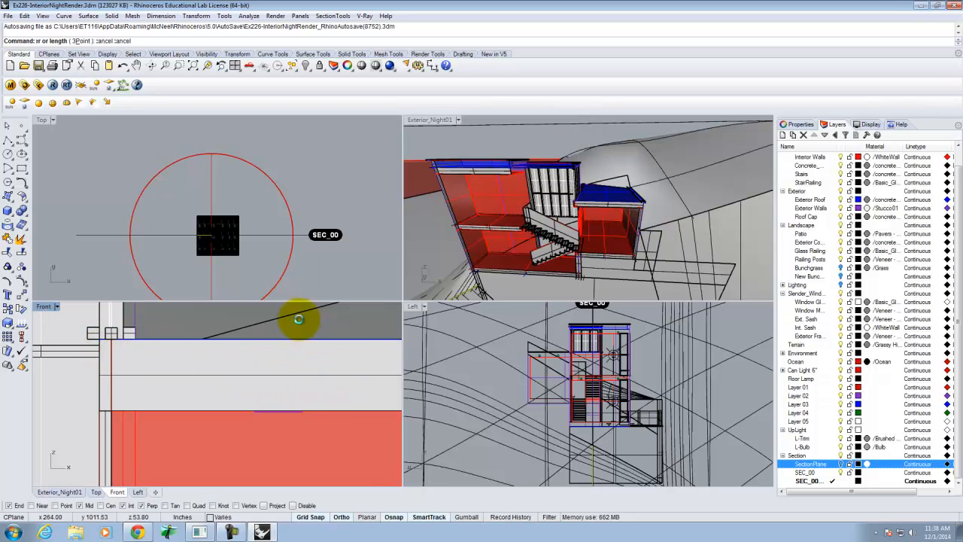
- Draw a plane over the cut parapet between the main roof and the stair hall roof, ending at its lower corner on the main roof side
scroll(261, 374, up, 4)
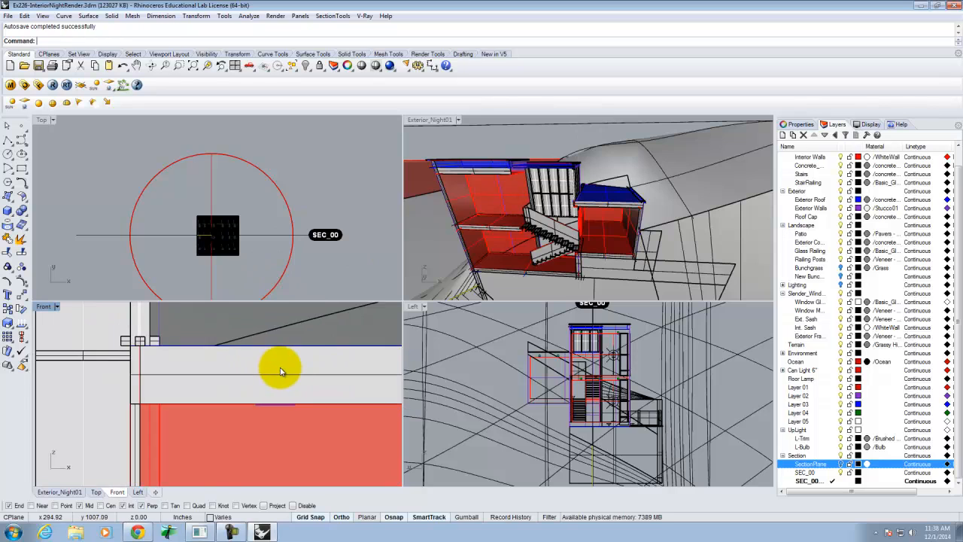
scroll(284, 378, down, 3)
scroll(243, 354, up, 3)
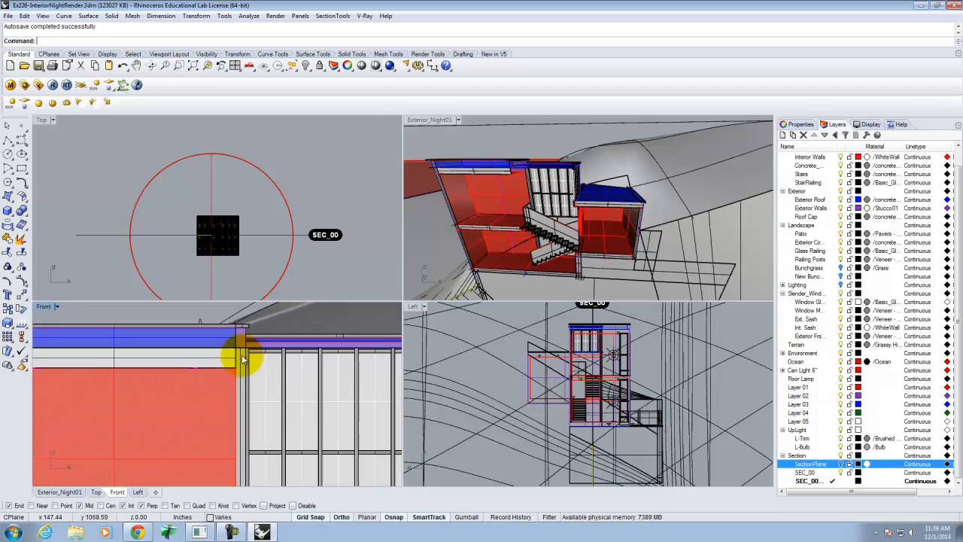
scroll(295, 352, down, 2)
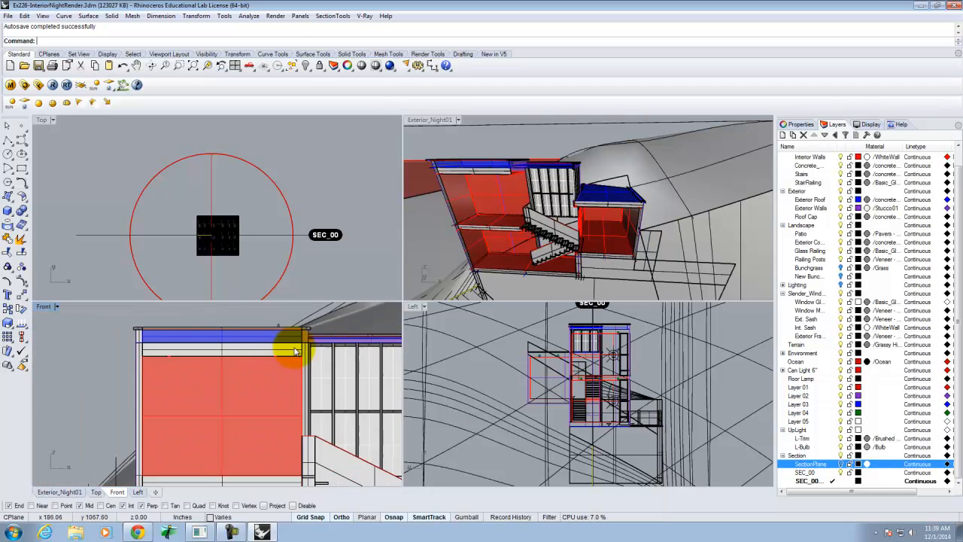
scroll(68, 344, down, 2)
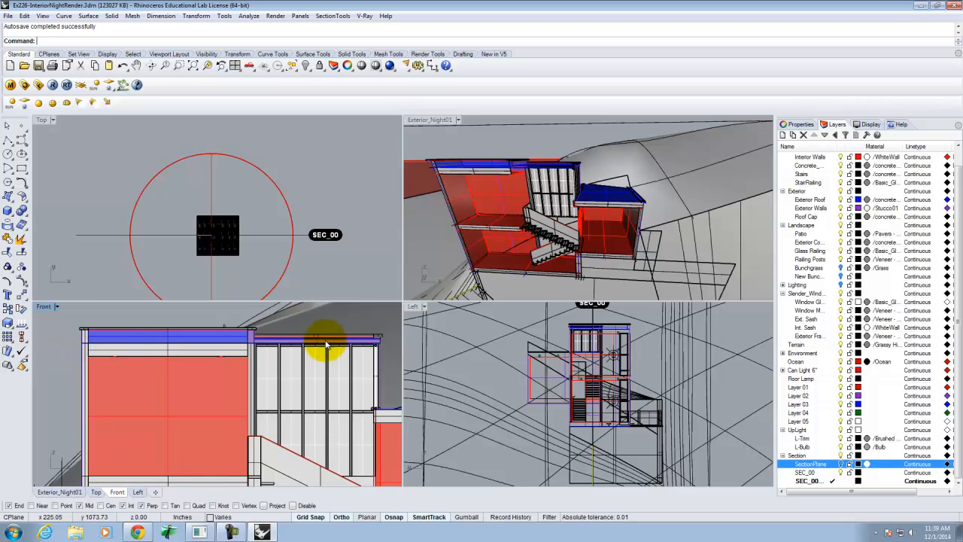
scroll(318, 345, up, 4)
scroll(138, 346, up, 2)
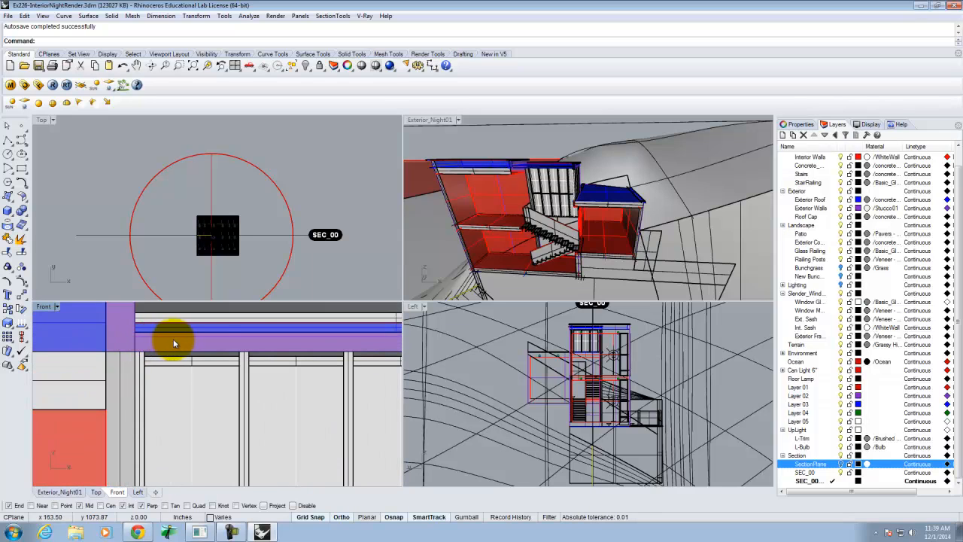
scroll(526, 164, up, 4)
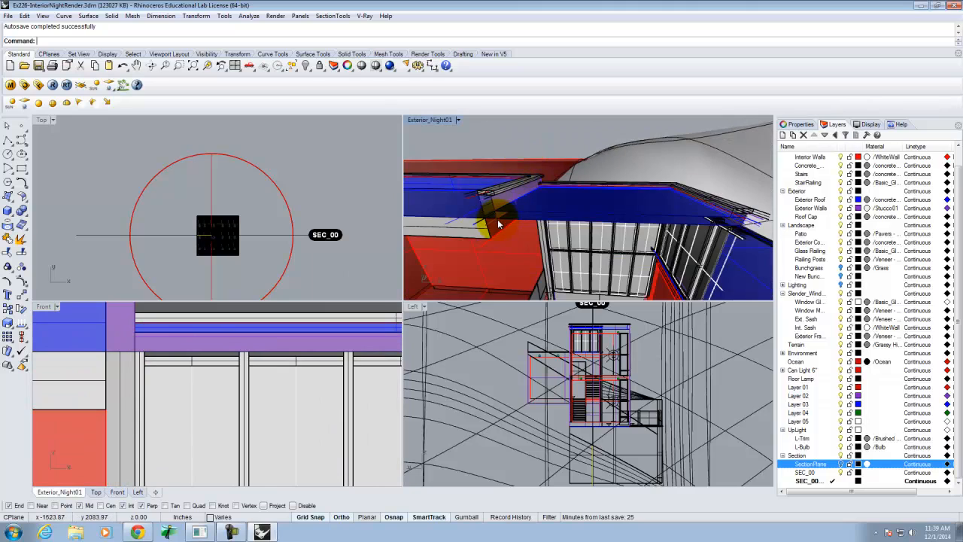
right_click(496, 216)
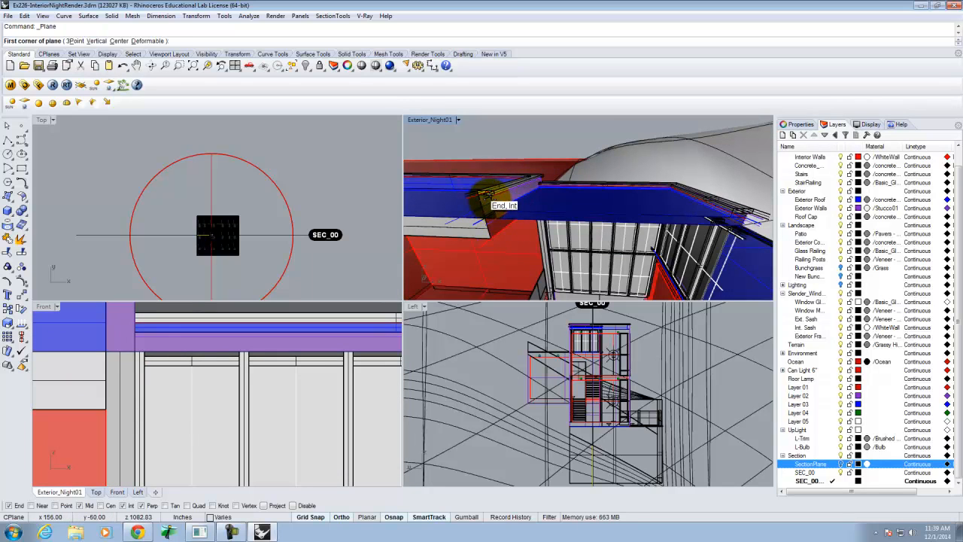
click(482, 198)
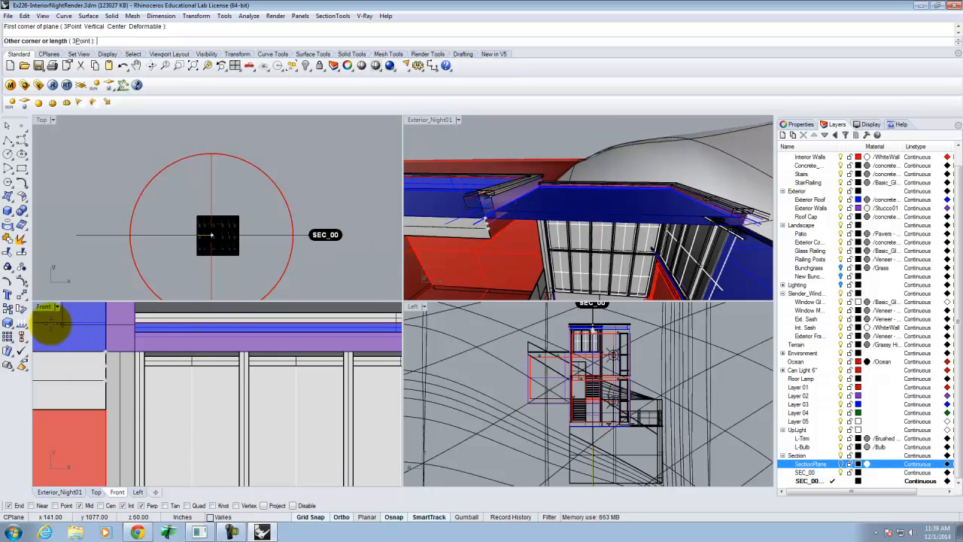
click(106, 348)
- Draw a plane over the stair hall's roof slab, from its lower corner at the parapet to its upper corner at the uphill end
right_click(134, 350)
click(135, 352)
scroll(106, 358, down, 9)
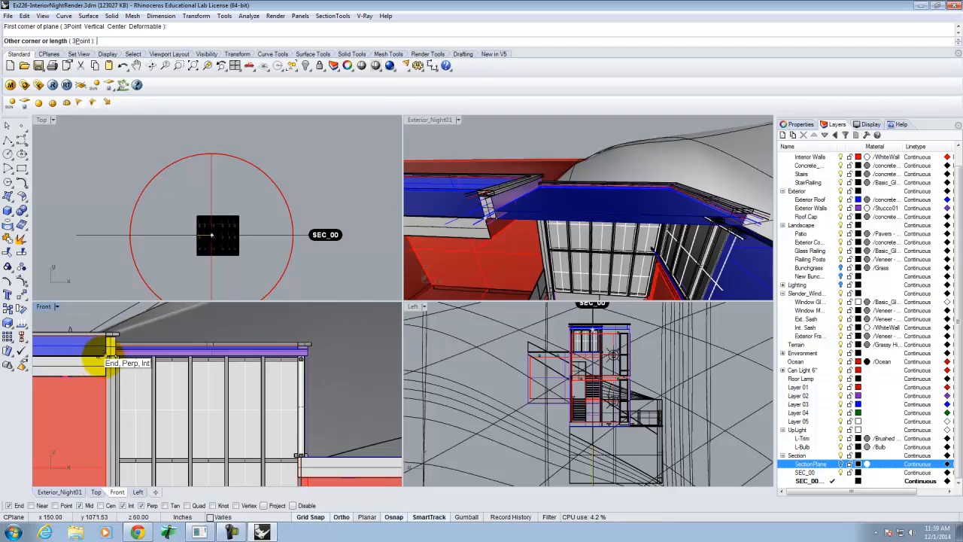
scroll(308, 345, up, 5)
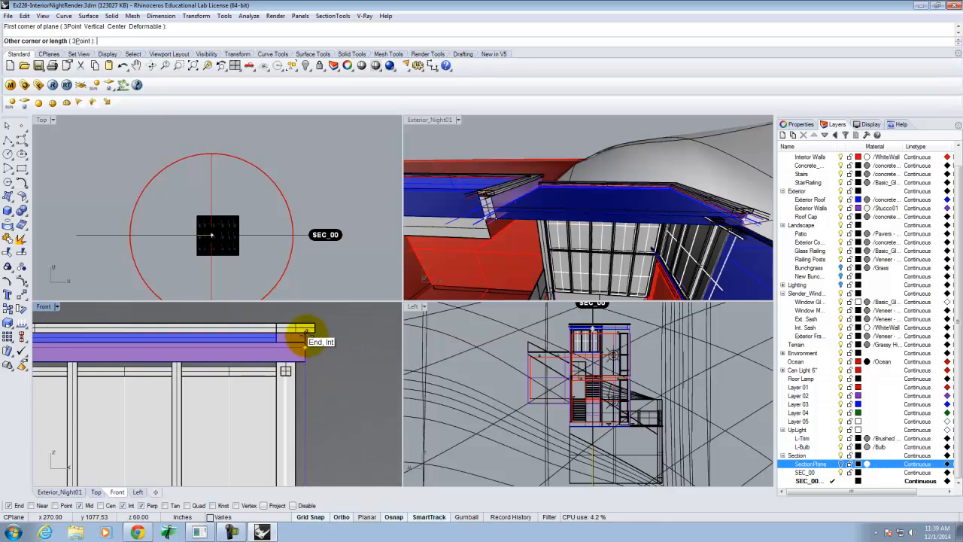
key(Escape)
- Draw a plane over the short upstand at the uphill end of the stair hall roof, between the slab and the roof cap
right_click(280, 340)
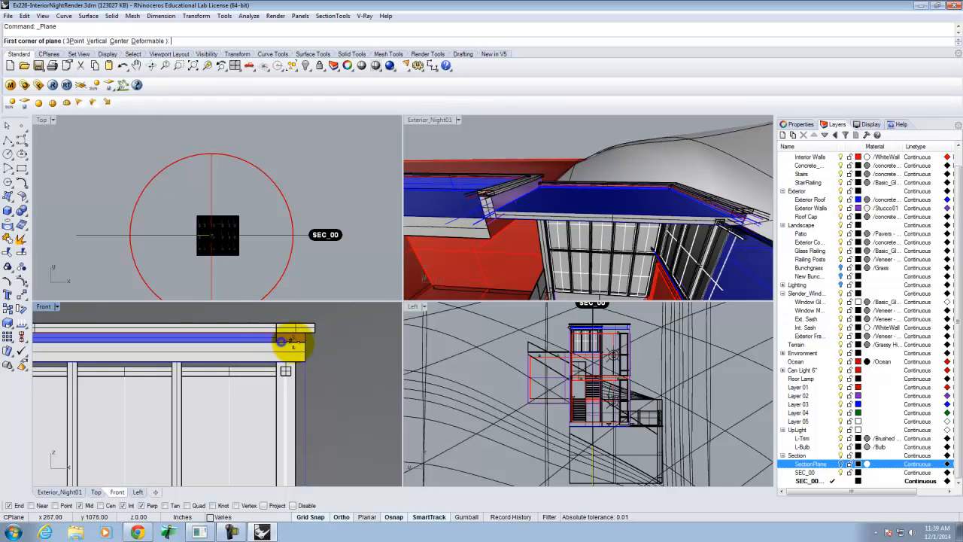
click(305, 342)
click(277, 333)
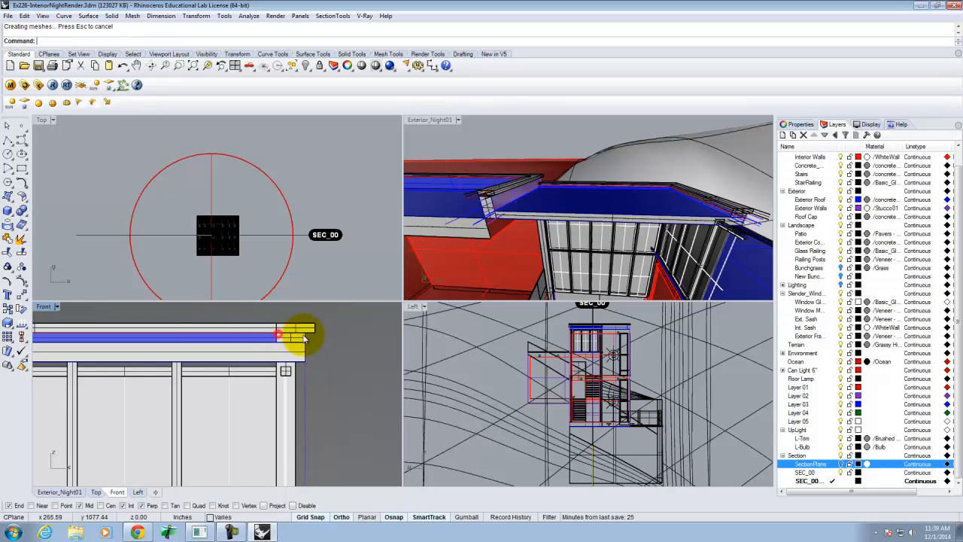
scroll(350, 359, down, 3)
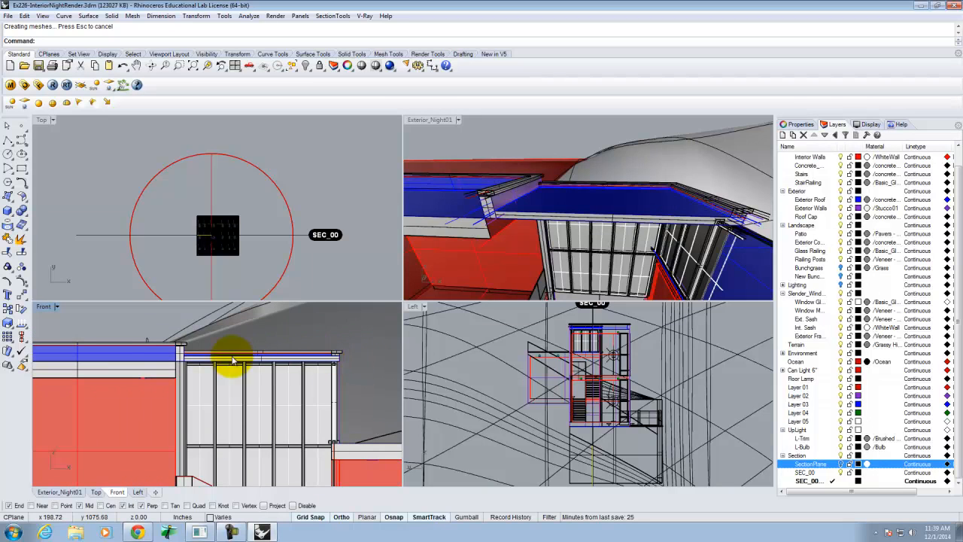
scroll(349, 341, down, 3)
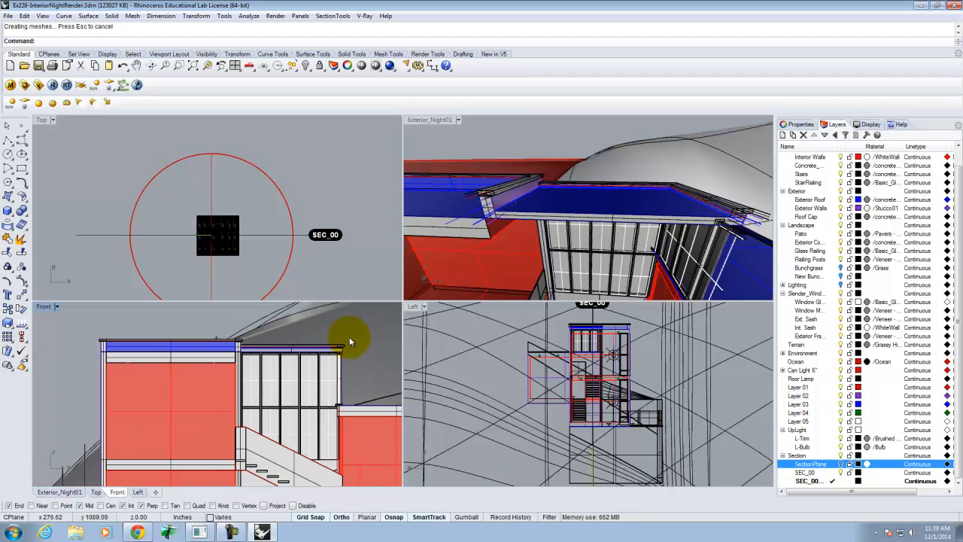
scroll(349, 338, down, 2)
scroll(193, 370, down, 3)
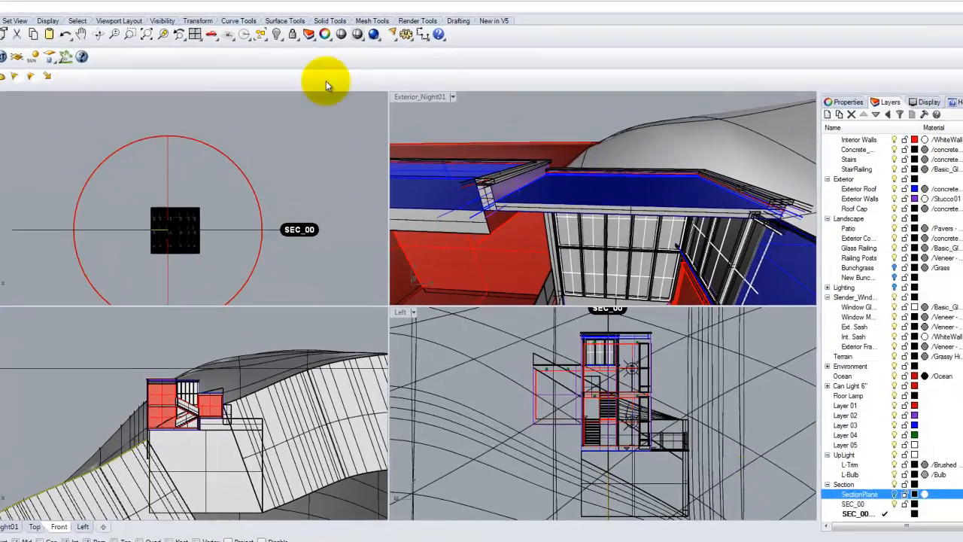
- Create a standard V-Ray scene material and name it Section Cut Material
click(11, 85)
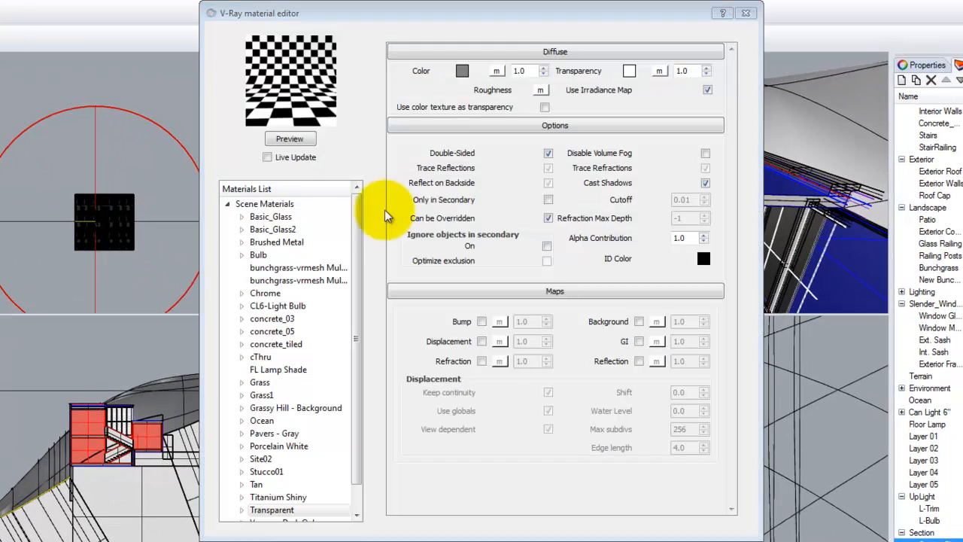
click(263, 204)
right_click(287, 209)
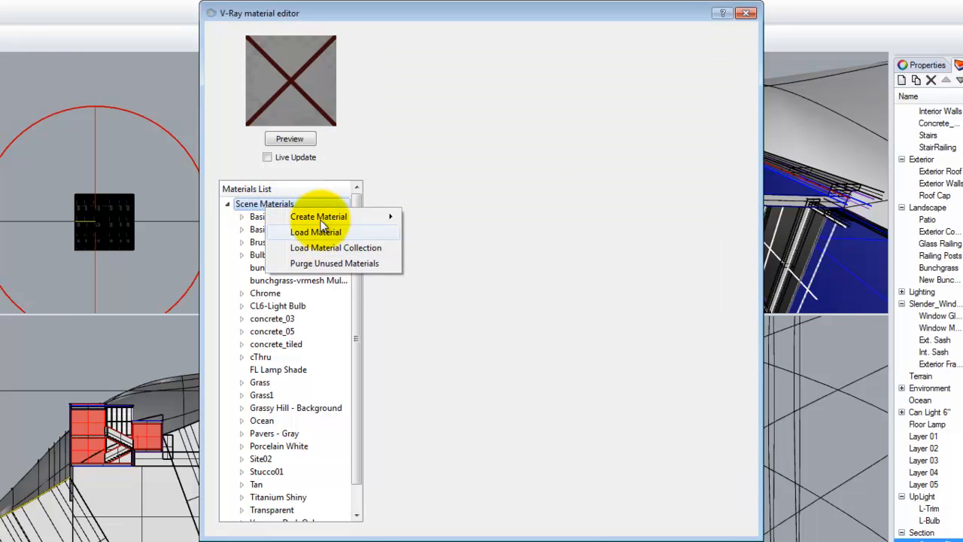
click(319, 217)
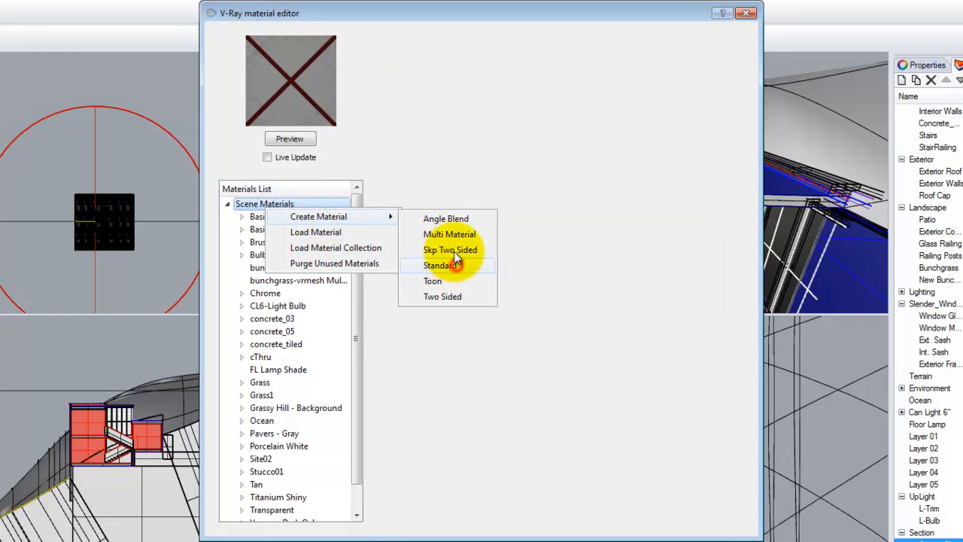
click(441, 265)
double_click(277, 370)
text(SEc)
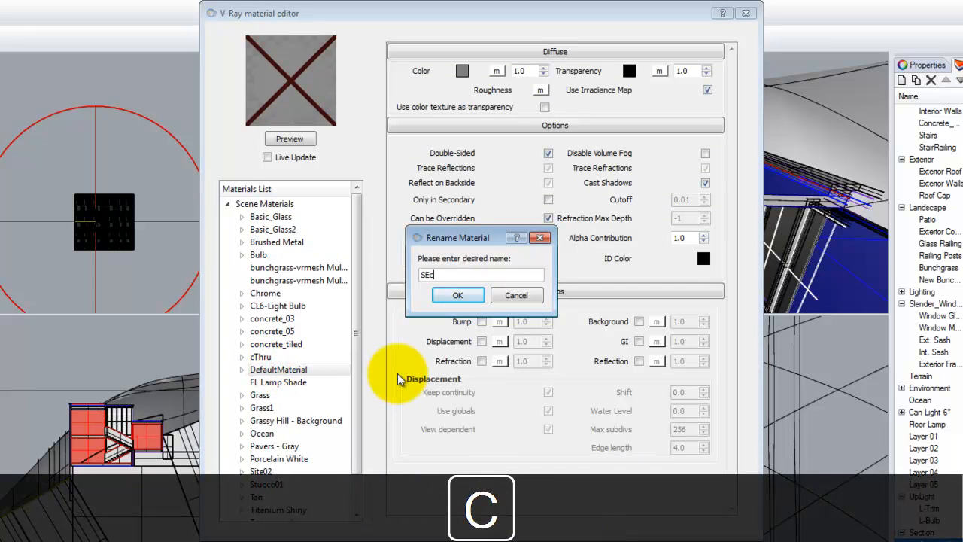
key(BackSpace)
text(ection Cut Material)
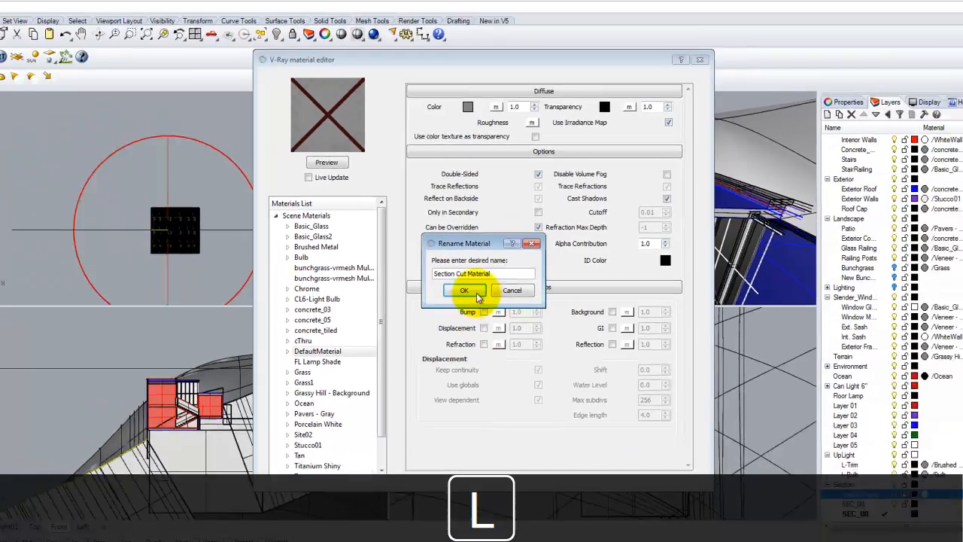
click(457, 295)
- Set the diffuse color of Section Cut Material to Dark Gray
click(471, 129)
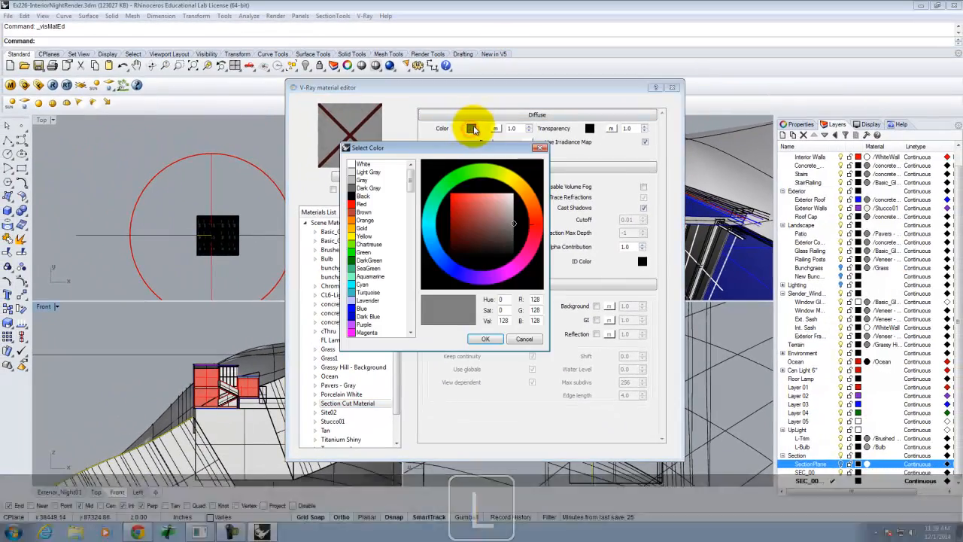
click(369, 188)
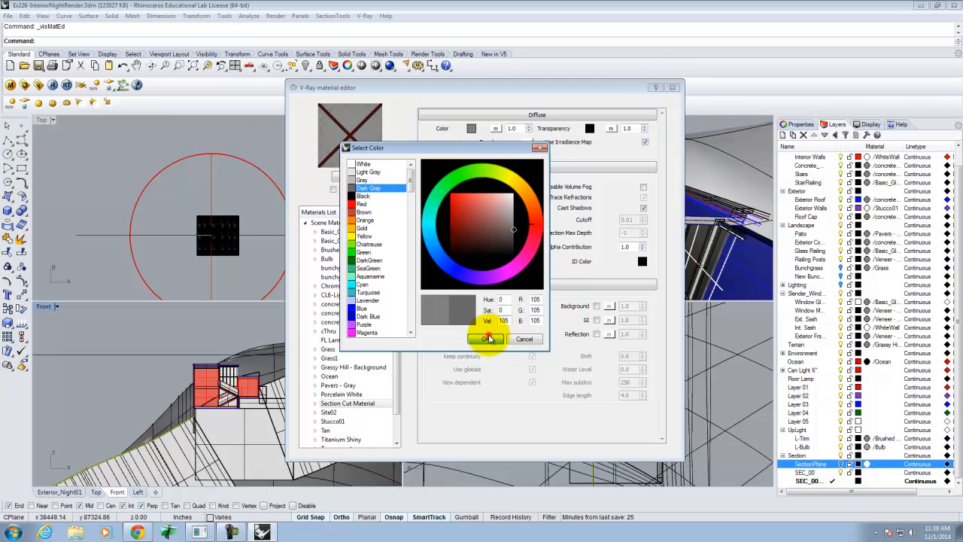
click(488, 338)
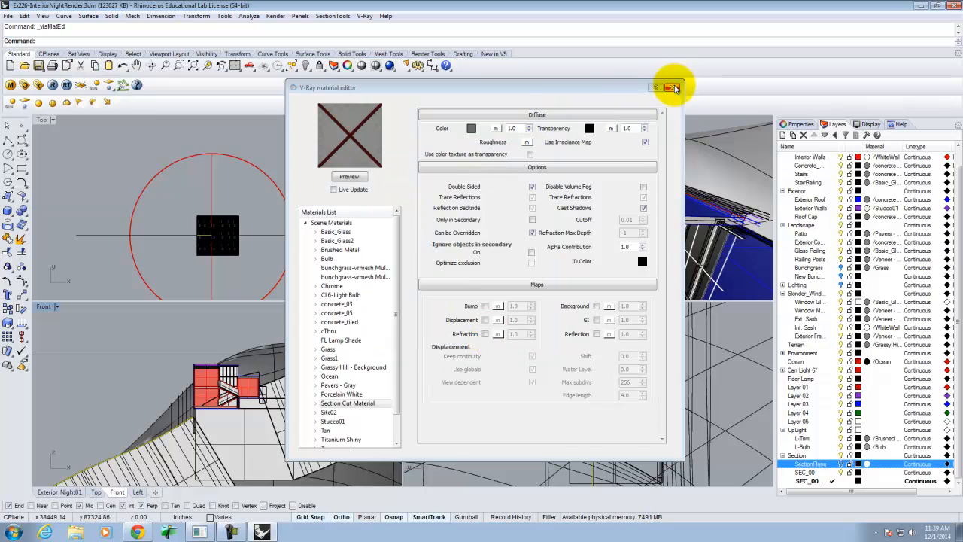
- Apply Section Cut Material to the SEC_00_Fill layer
right_click(338, 406)
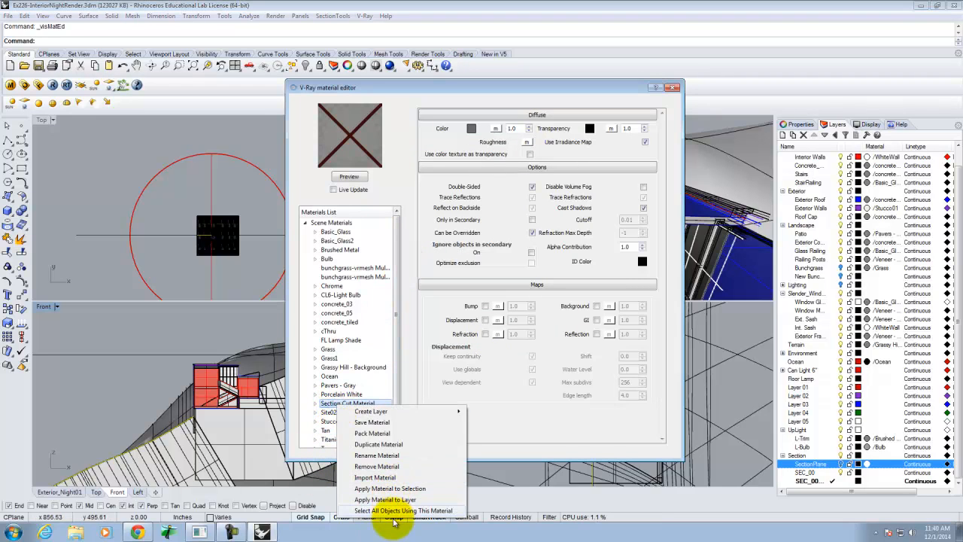
click(392, 500)
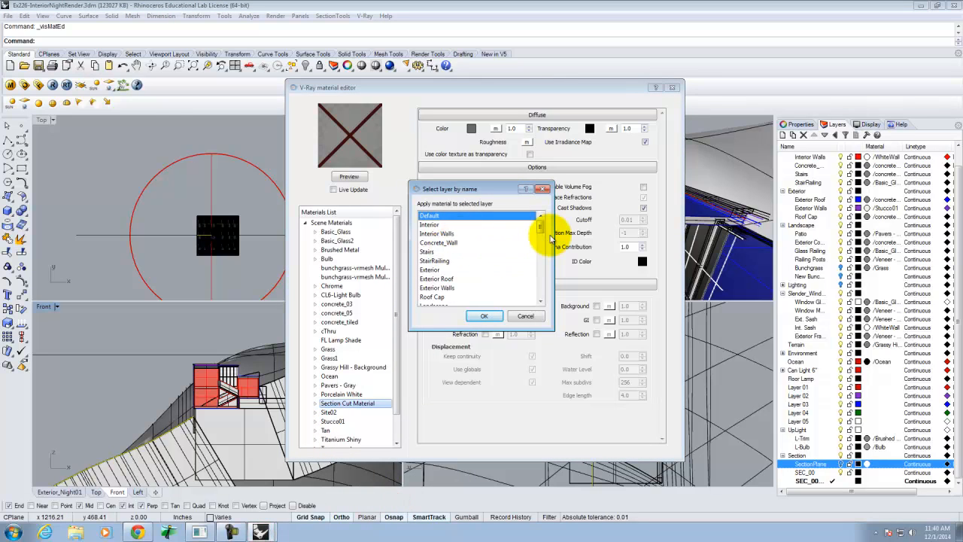
drag(540, 224, 540, 304)
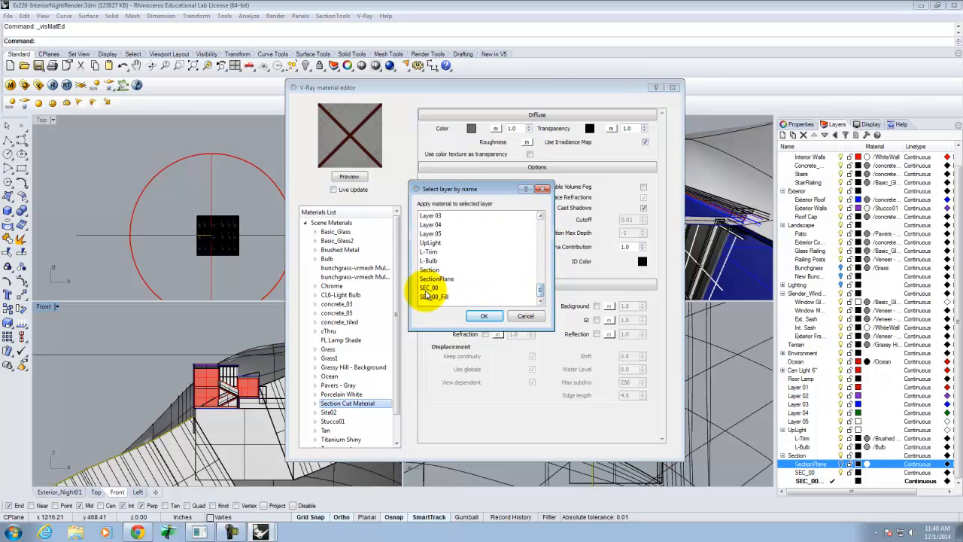
click(433, 296)
click(484, 316)
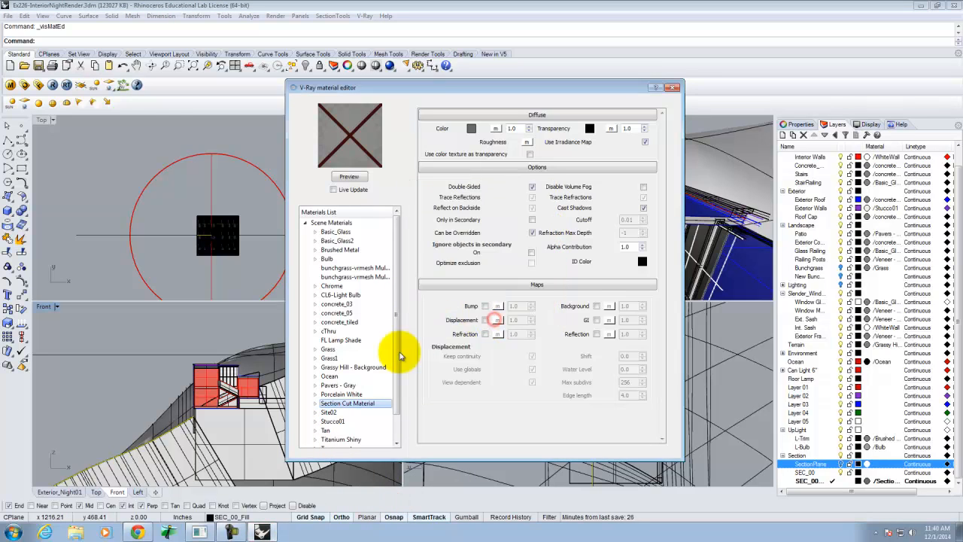
- Apply Section Cut Material to the SEC_00 layer as well and close the material editor
right_click(371, 408)
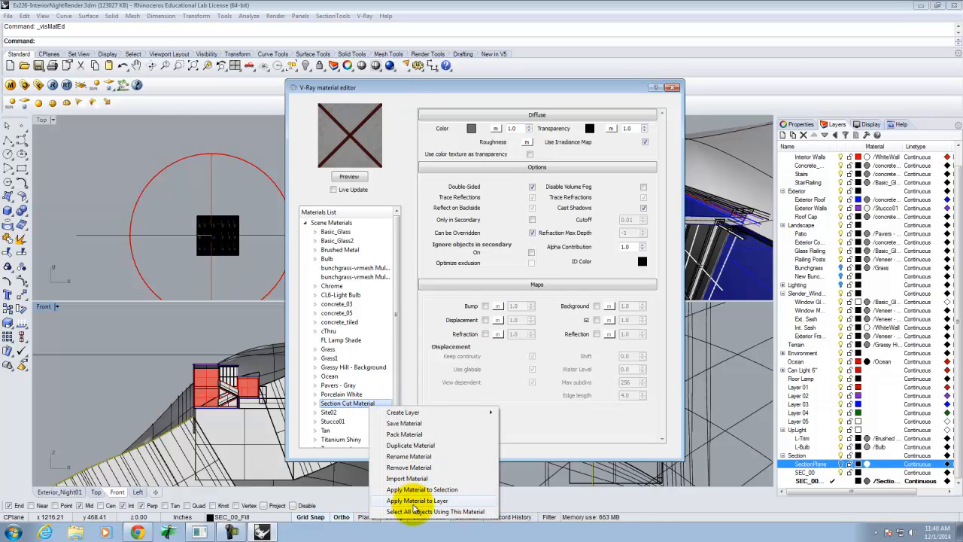
click(416, 500)
scroll(444, 249, up, 5)
drag(550, 224, 551, 299)
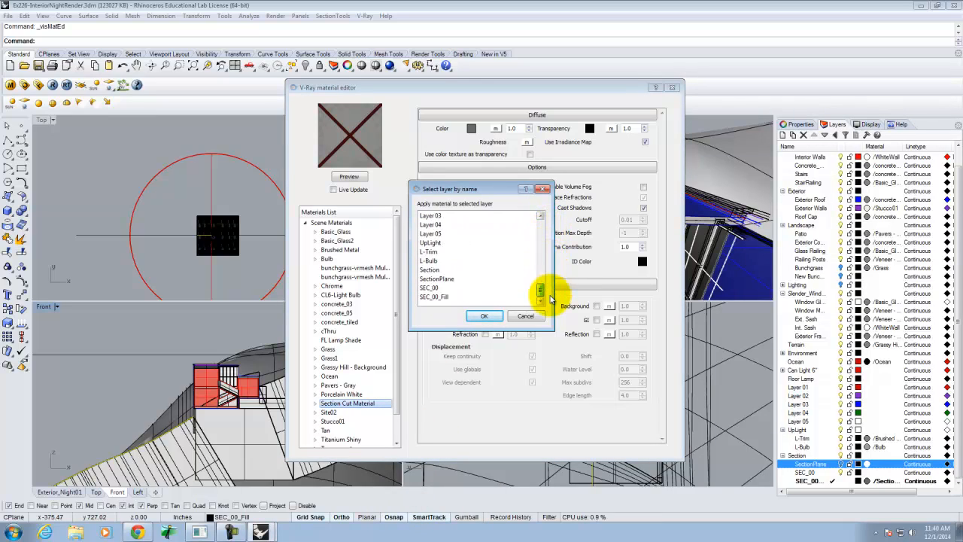
click(433, 288)
click(484, 316)
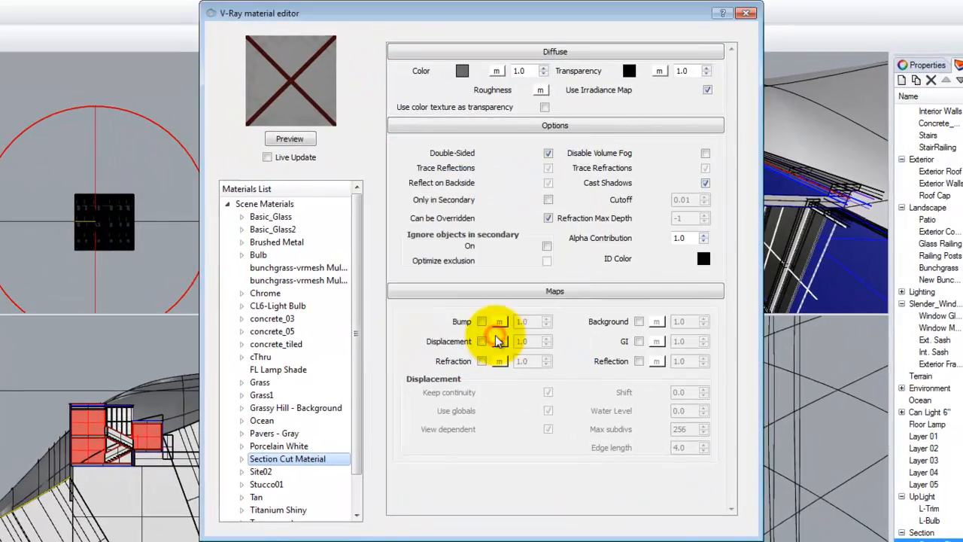
click(746, 13)
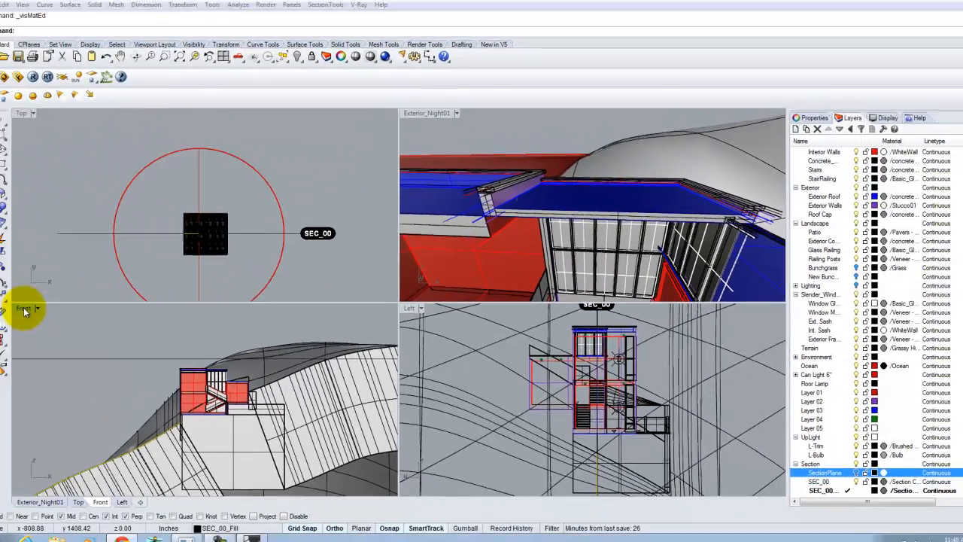
- Maximize the Front view and frame the whole house section with the surrounding hillside
double_click(43, 307)
scroll(470, 333, up, 4)
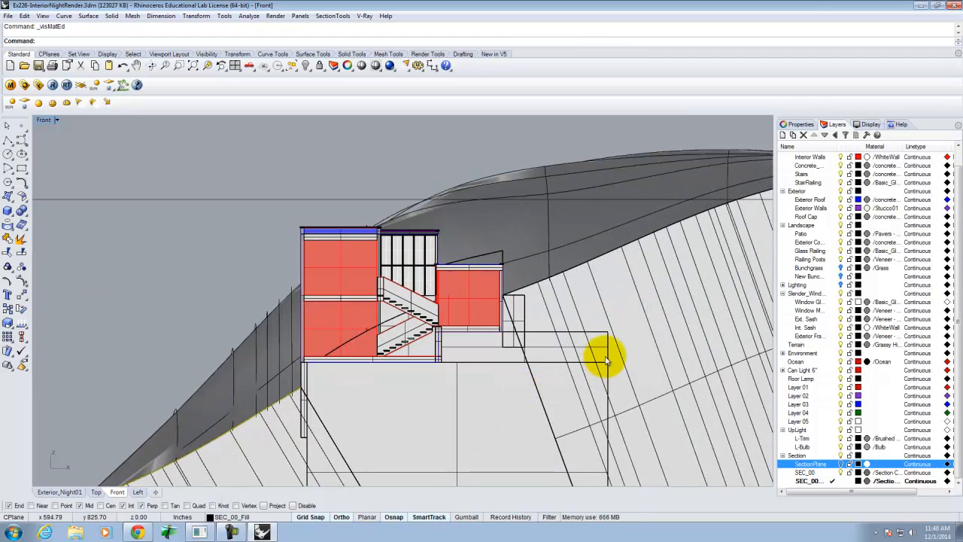
scroll(633, 278, up, 1)
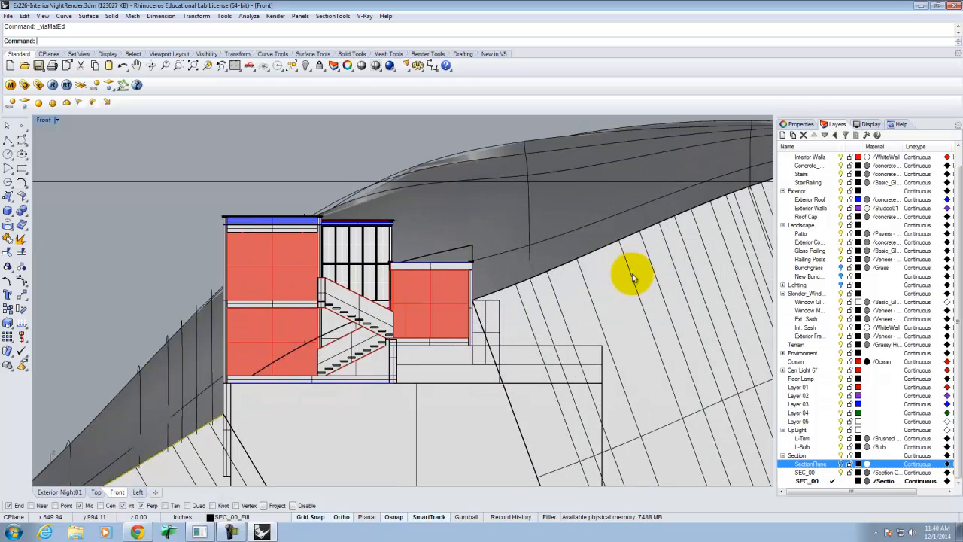
scroll(632, 277, down, 1)
scroll(101, 337, up, 1)
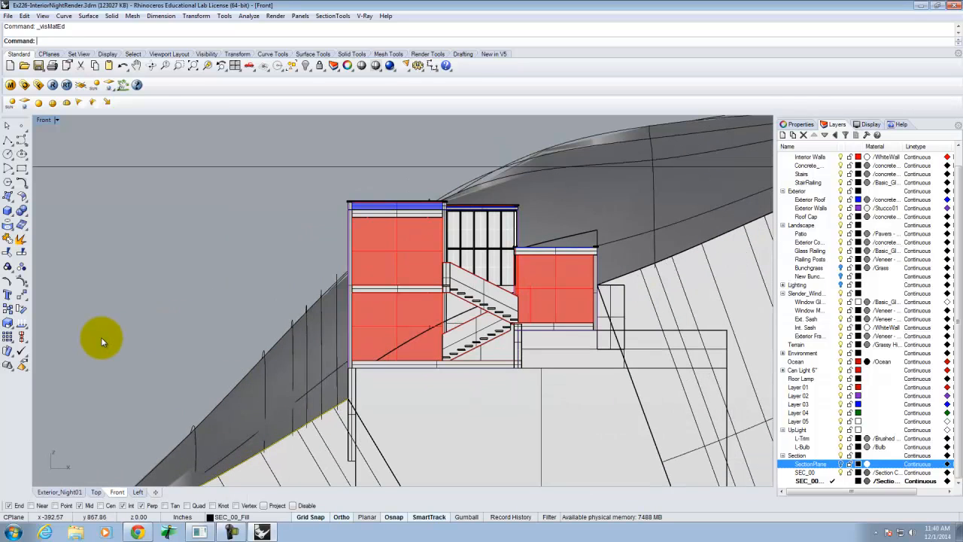
scroll(277, 321, down, 1)
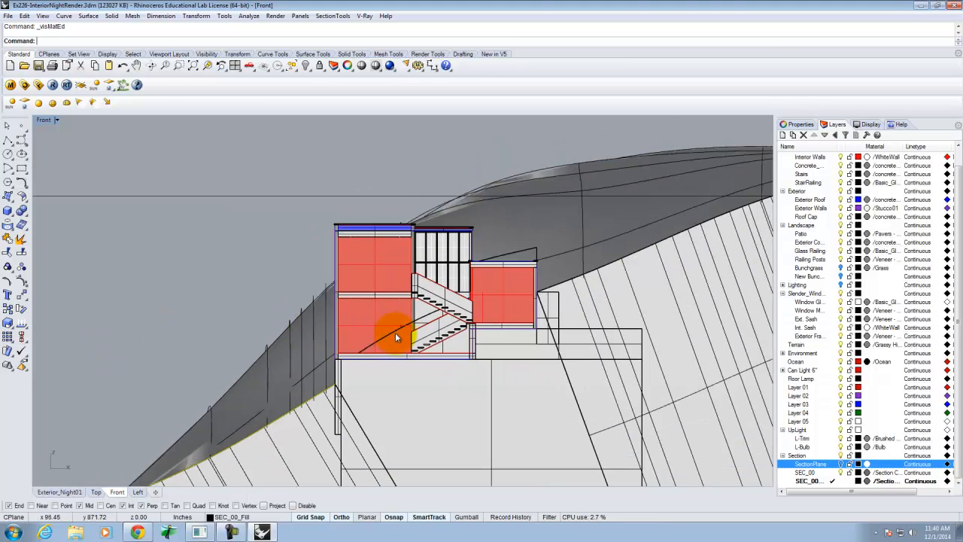
scroll(396, 334, up, 1)
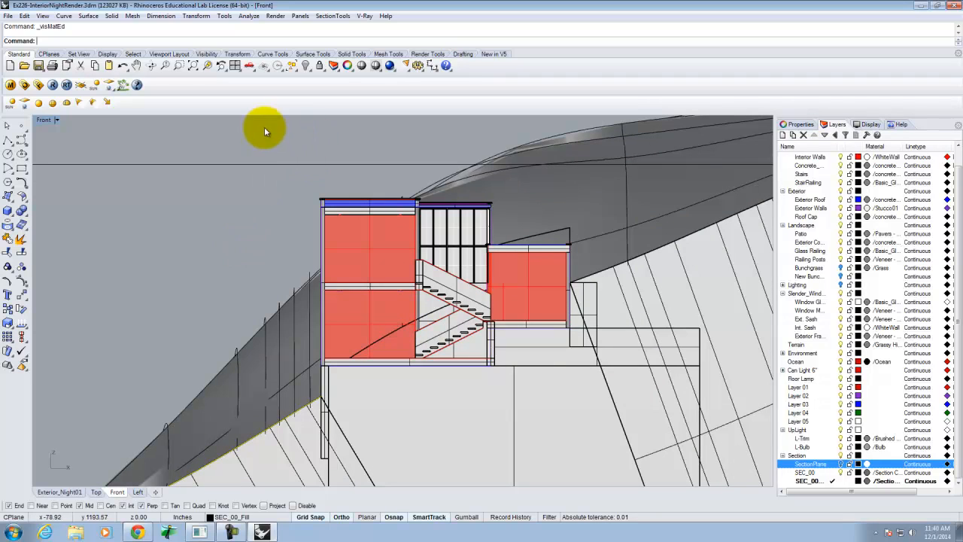
- Select the long horizontal line behind the house and check which layer it belongs to
click(272, 164)
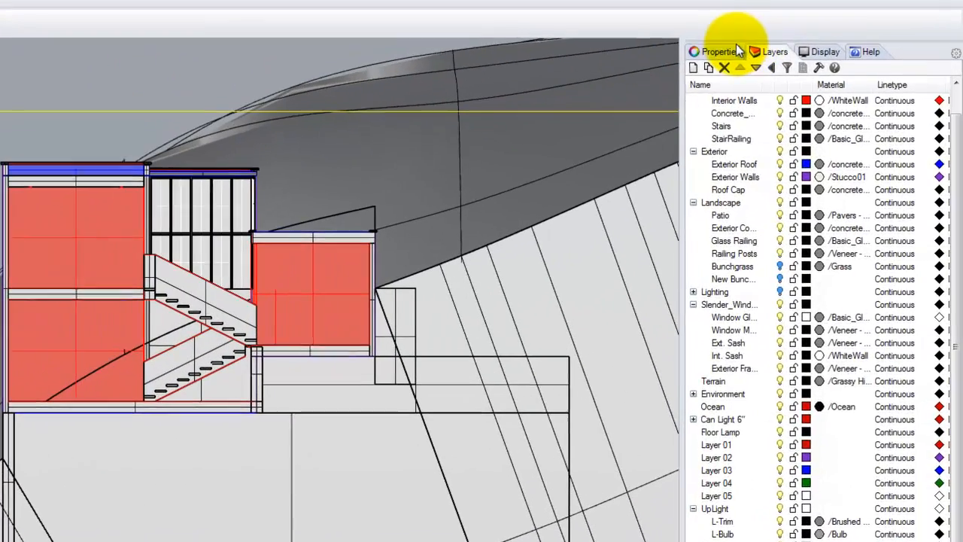
click(719, 51)
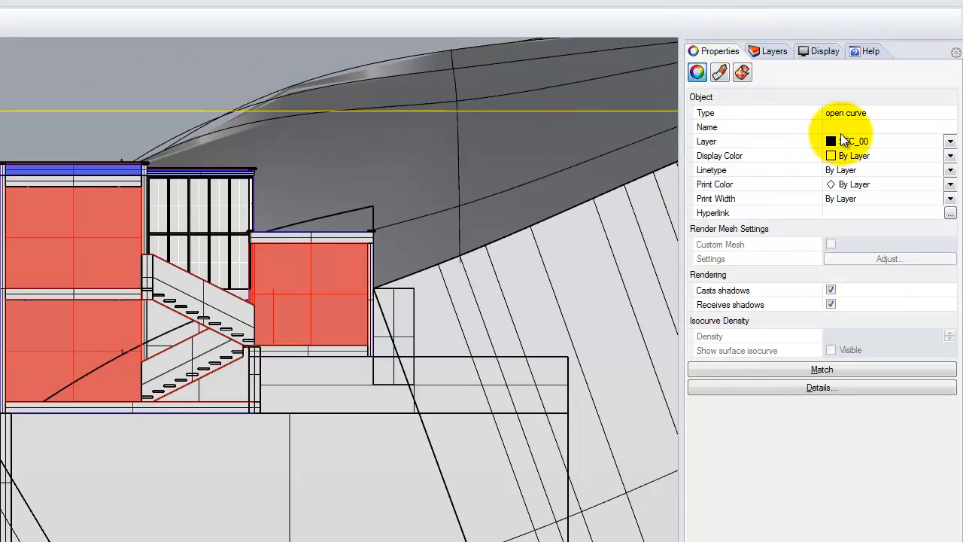
click(770, 50)
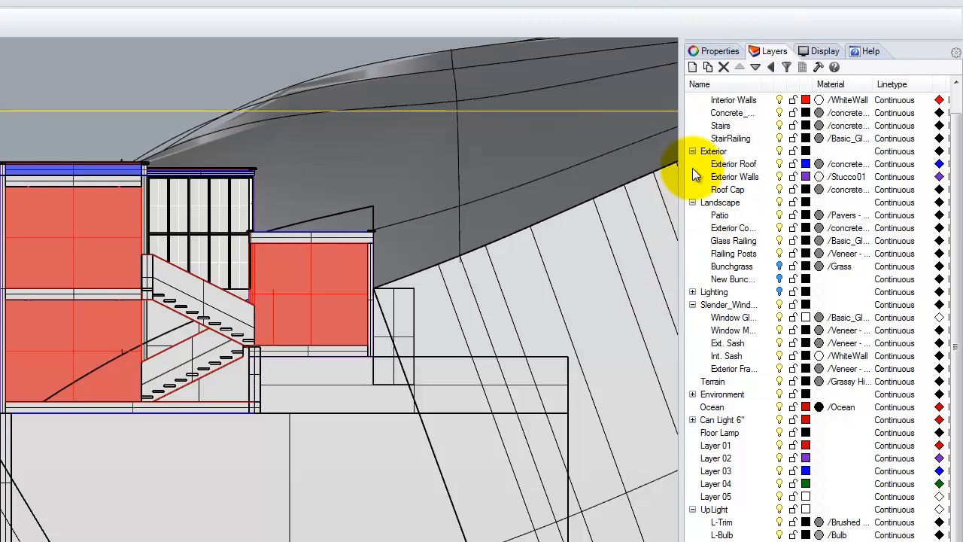
- Expand the Lighting layer and turn it on together with its light sublayers
click(693, 292)
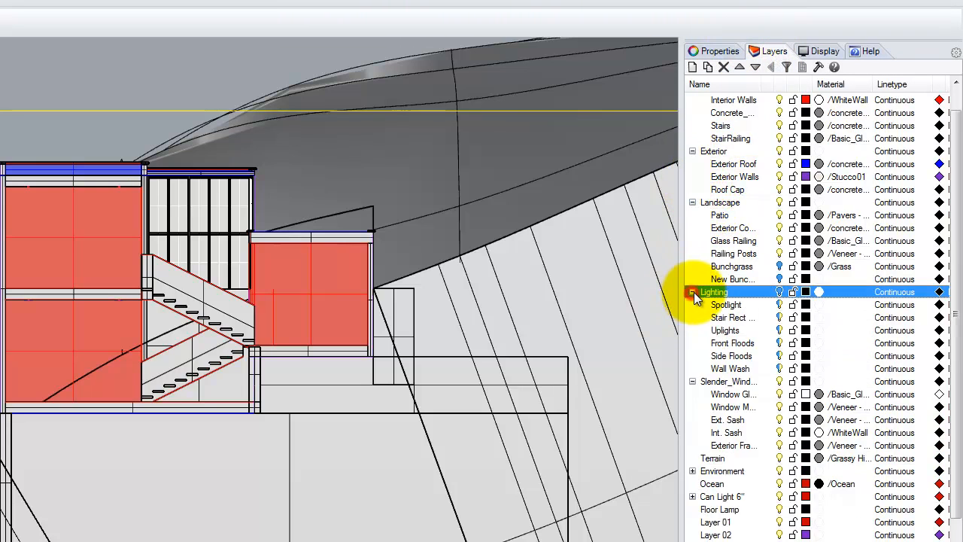
click(780, 292)
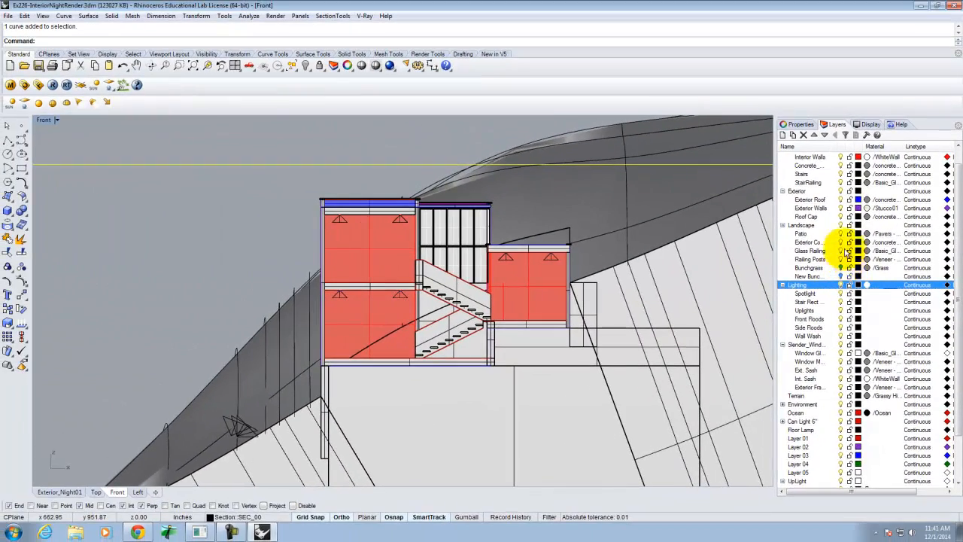
scroll(791, 366, down, 2)
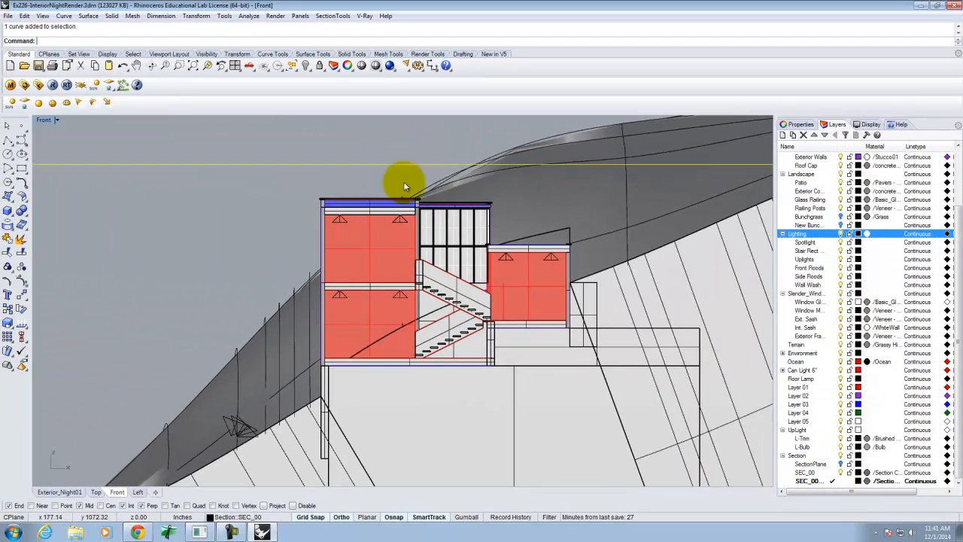
- Resolve the IP addresses of the distributed rendering servers in the V-Ray system options and accept the host list
click(25, 87)
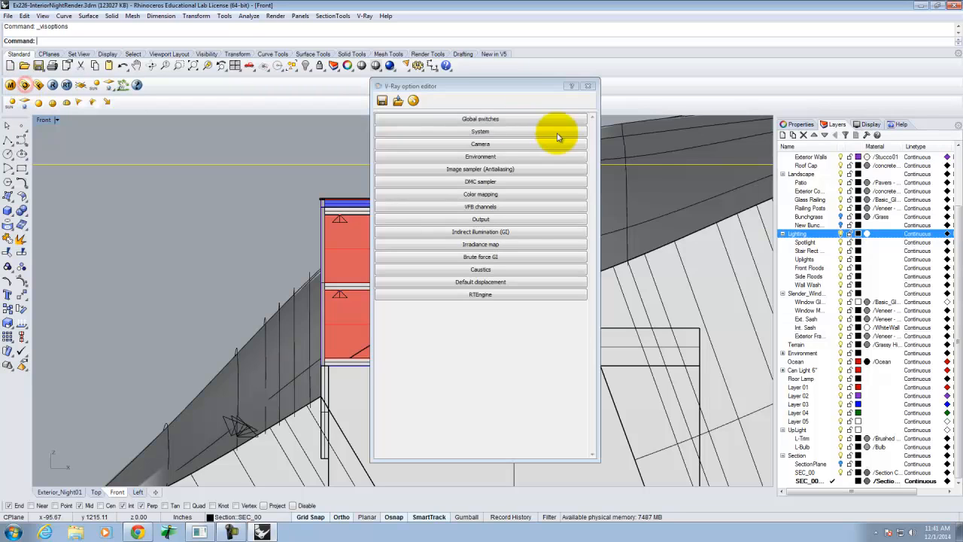
click(484, 131)
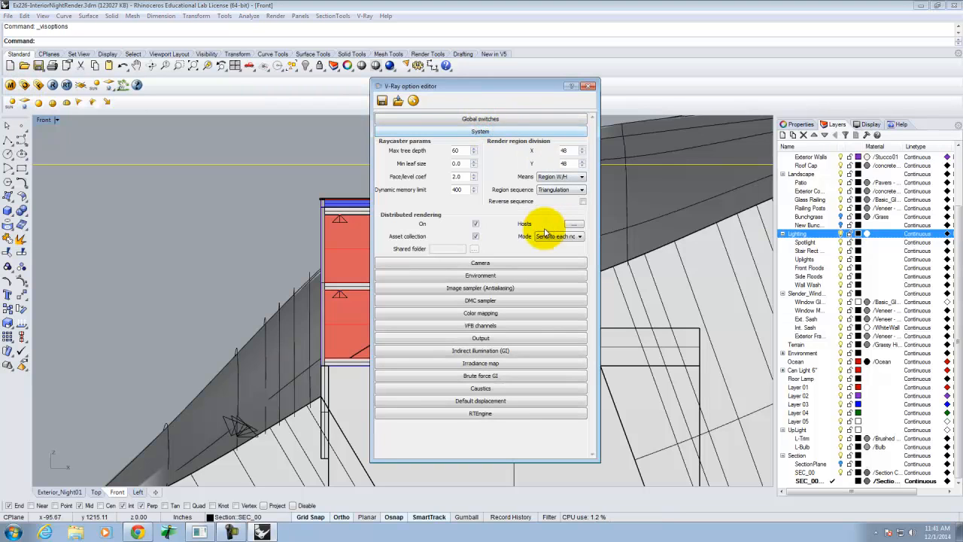
click(572, 224)
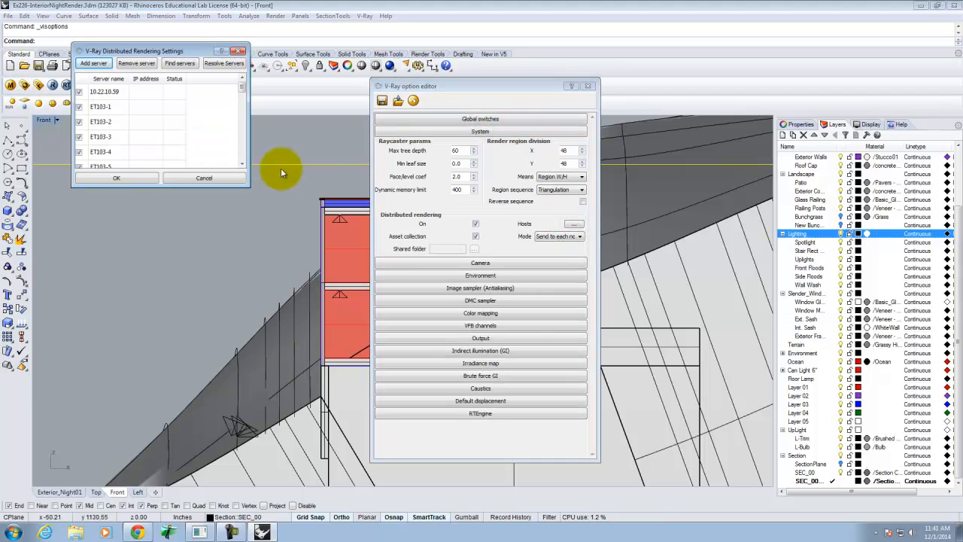
click(162, 186)
drag(182, 351, 189, 477)
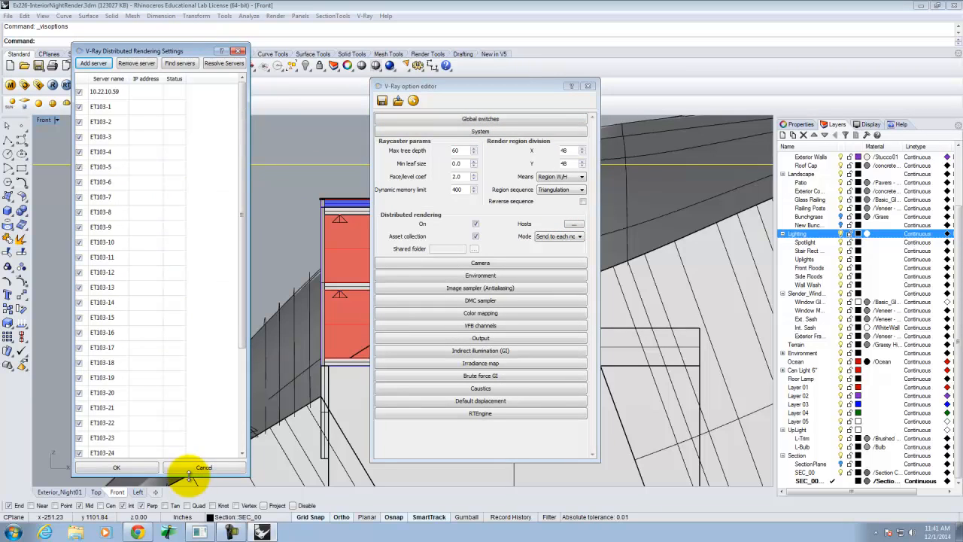
click(237, 66)
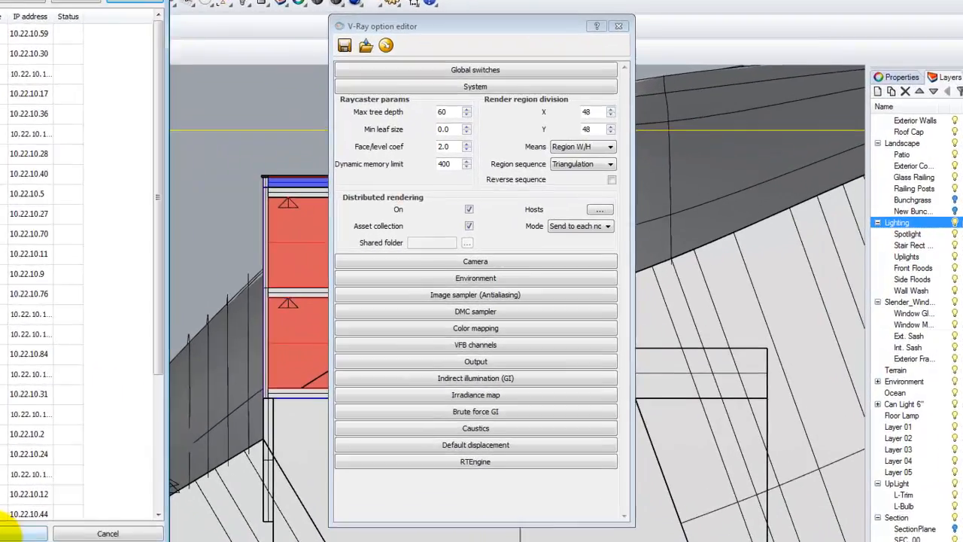
click(21, 533)
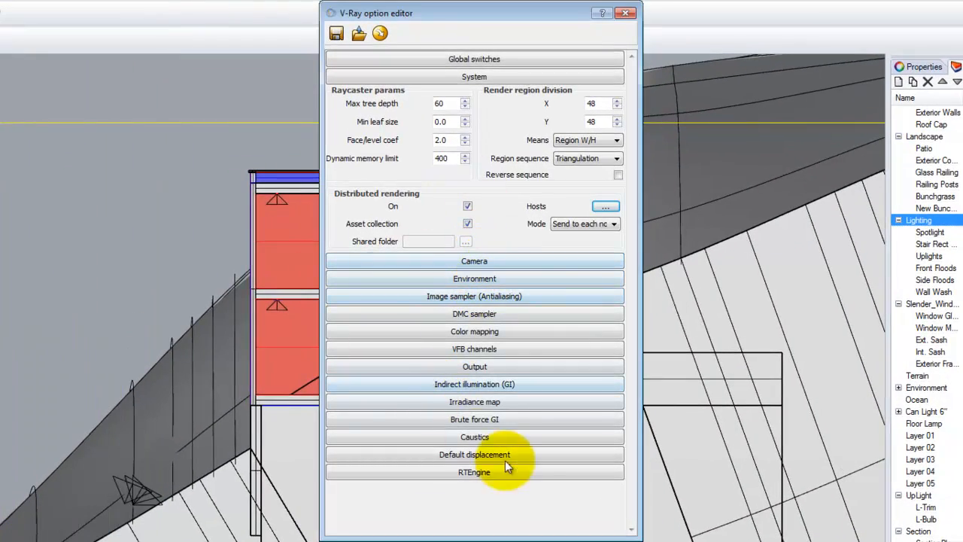
- Set the V-Ray render output size to 640 by 320 pixels, keeping the locked aspect ratio, and close the options
click(483, 367)
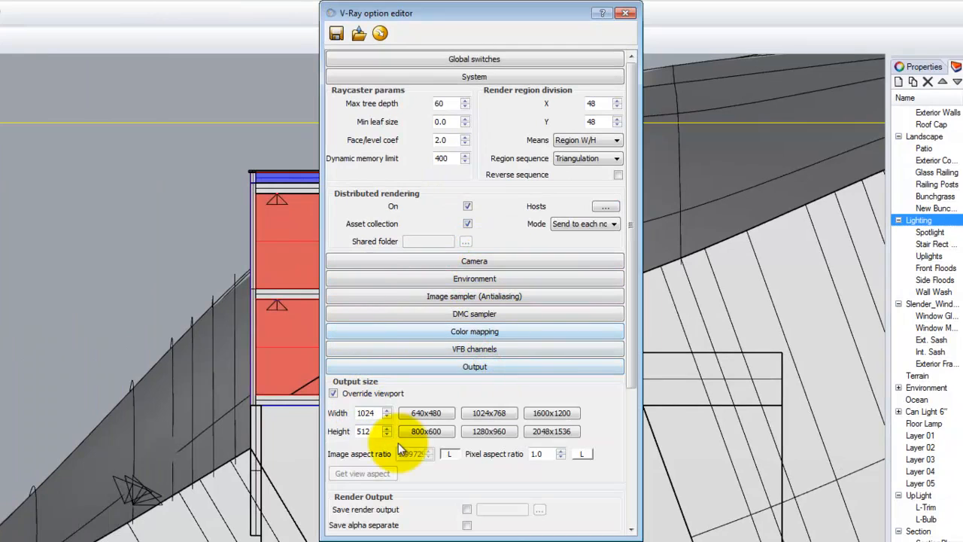
click(427, 413)
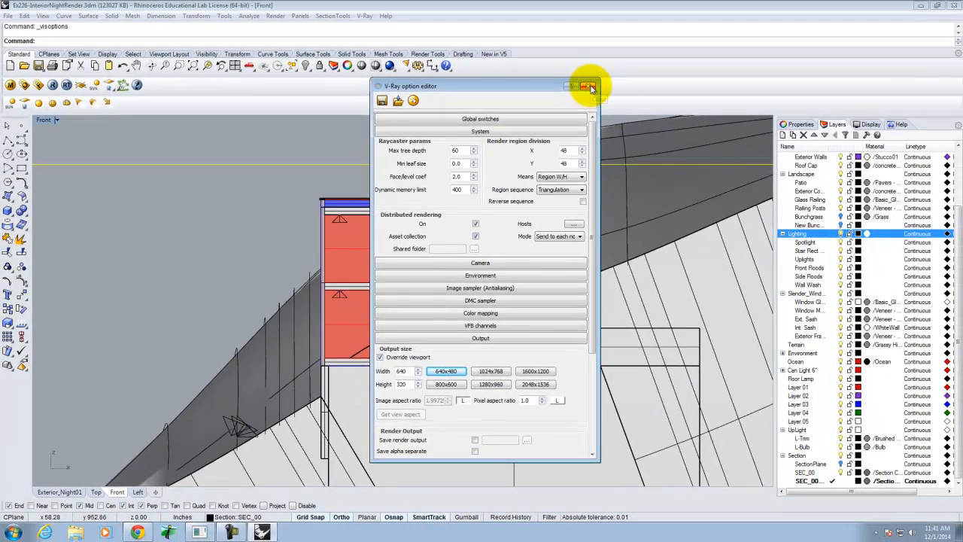
click(592, 87)
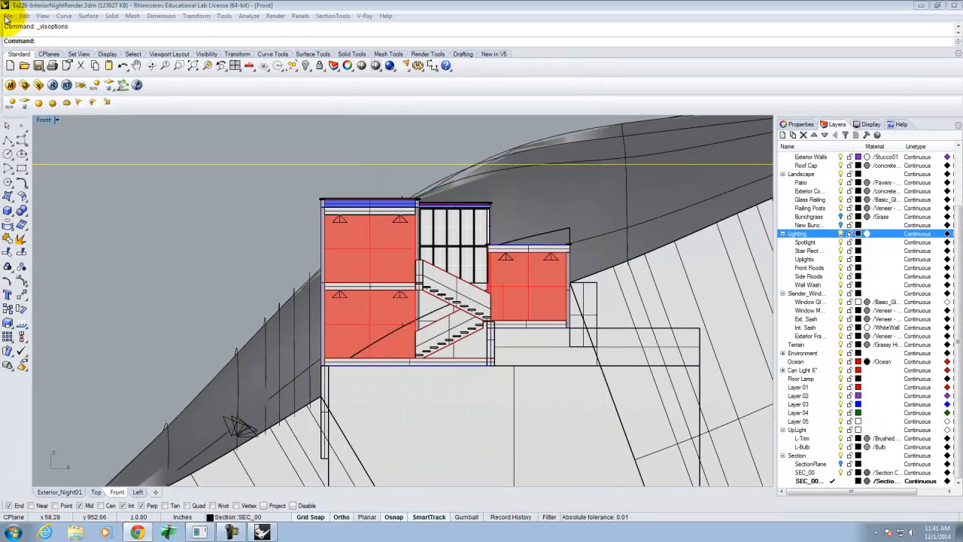
- Save the model under the new file name Ex229-NightSection.3dm in the Ex226 folder
click(9, 15)
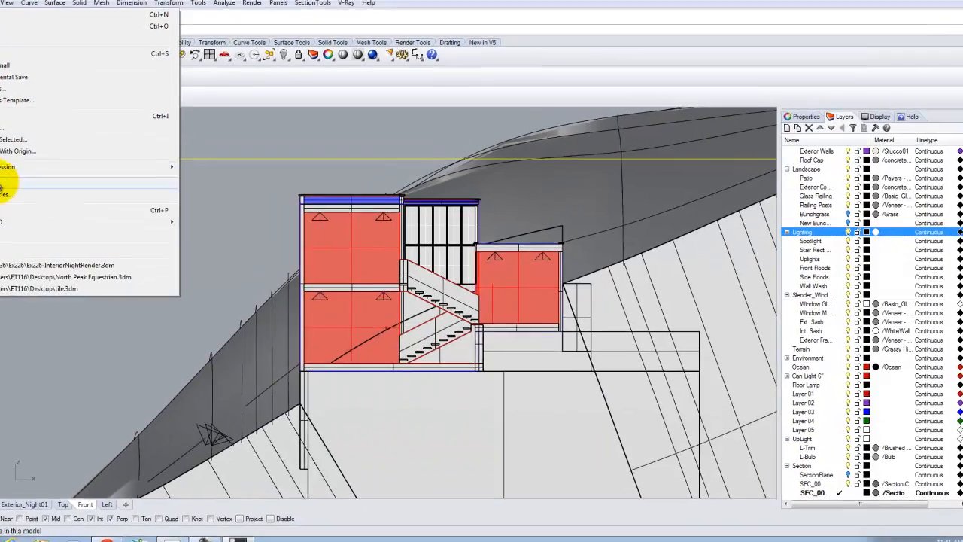
key(ctrl+shift+s)
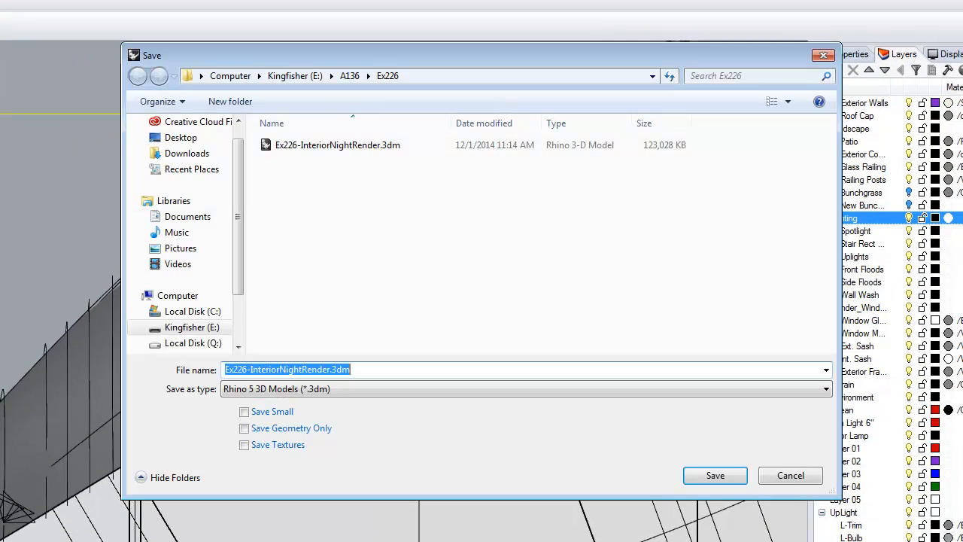
click(347, 146)
click(290, 368)
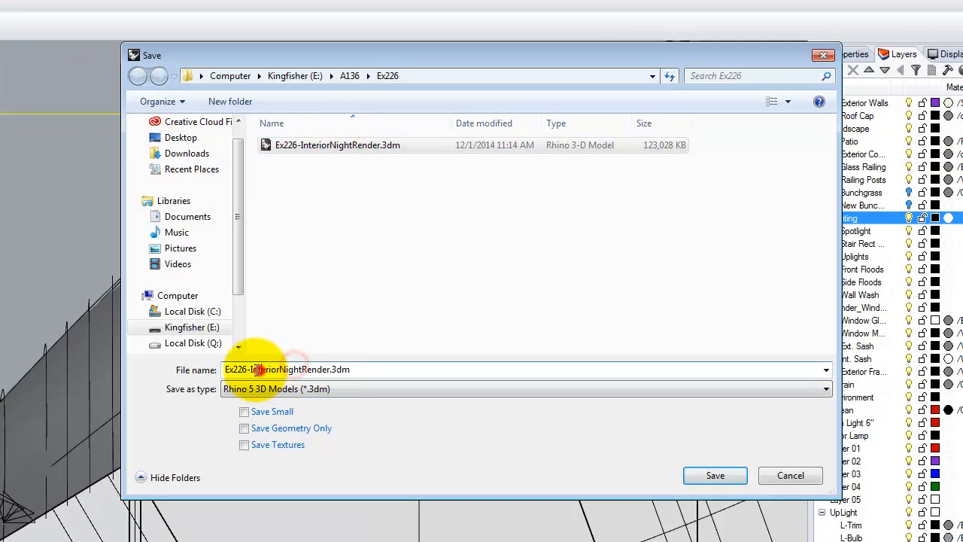
drag(250, 369, 328, 372)
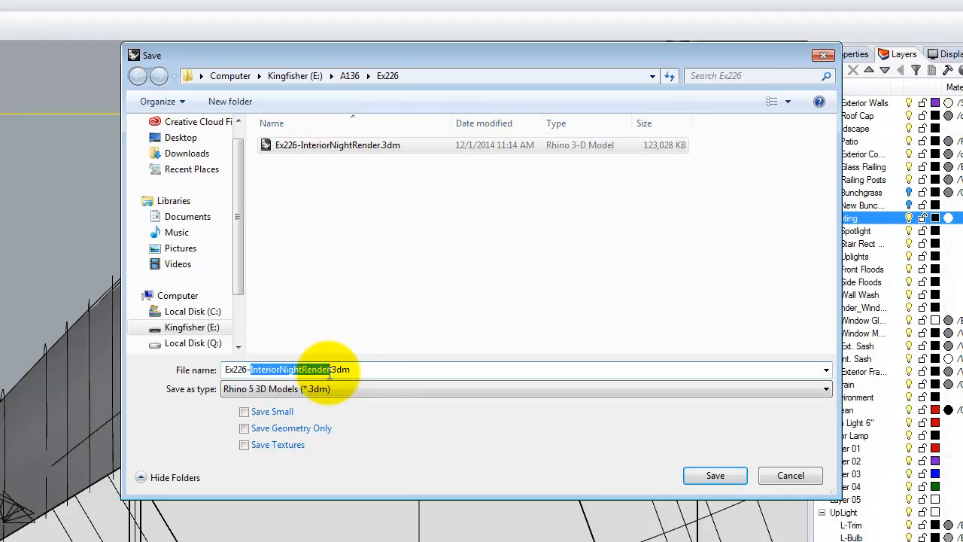
text(NightSEct)
key(BackSpace)
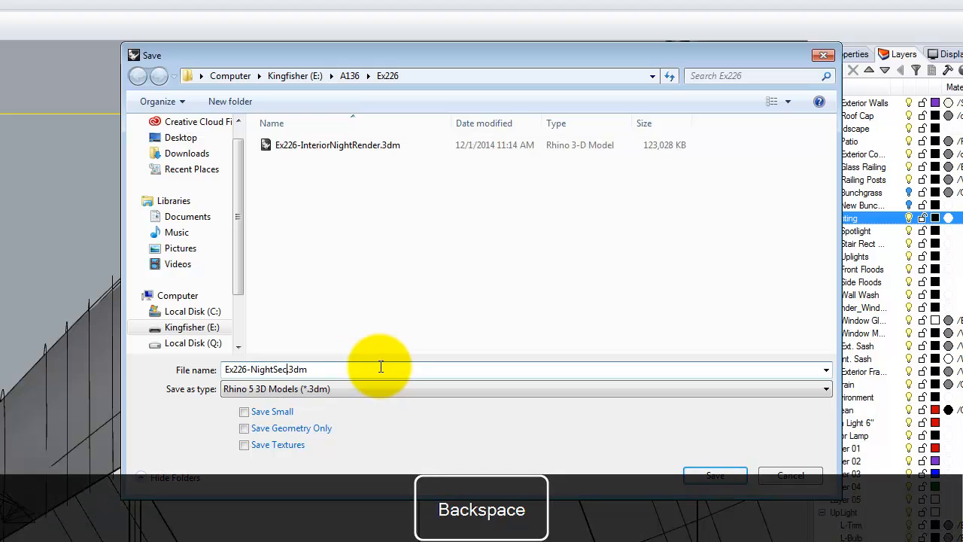
text(tion)
click(247, 369)
key(BackSpace)
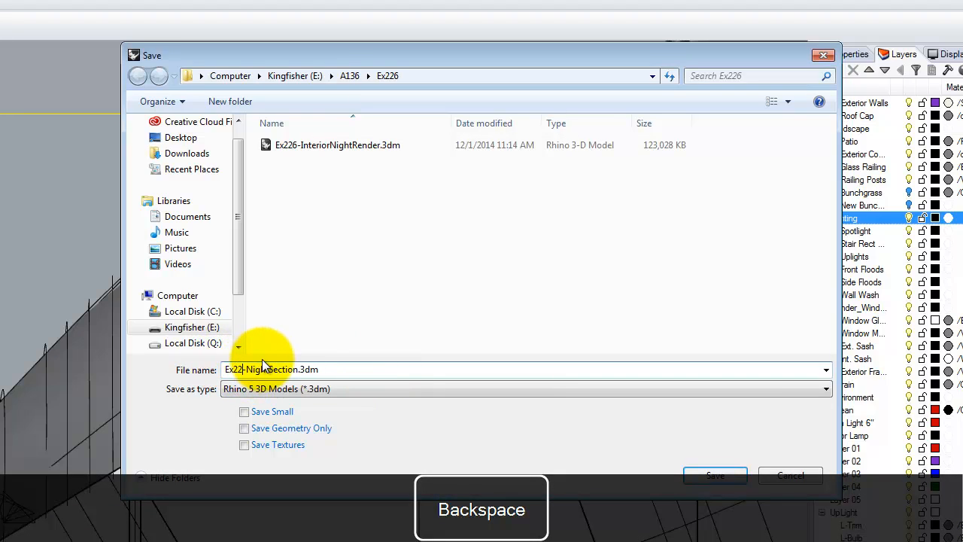
text(8)
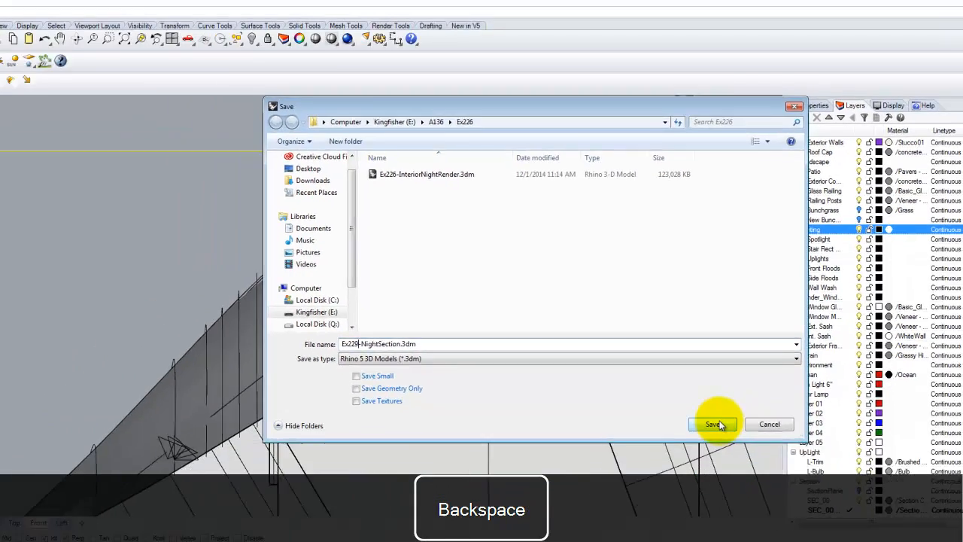
click(715, 475)
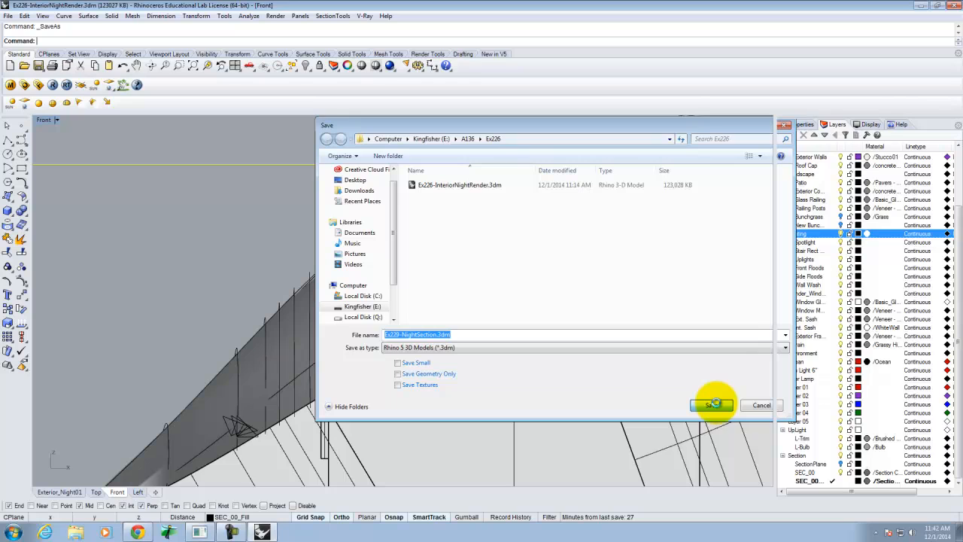
- Start a V-Ray render of the Front section view
click(232, 532)
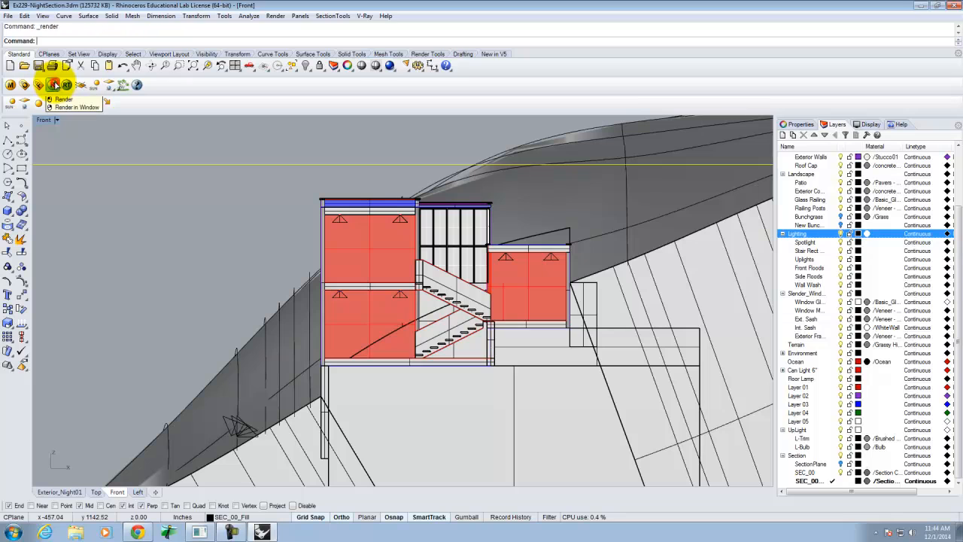
click(54, 84)
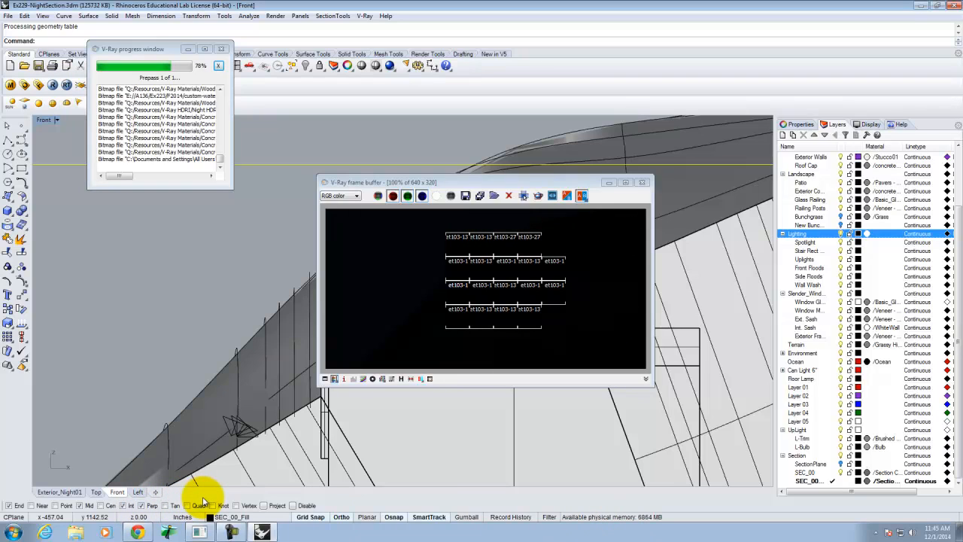
mouse_move(234, 532)
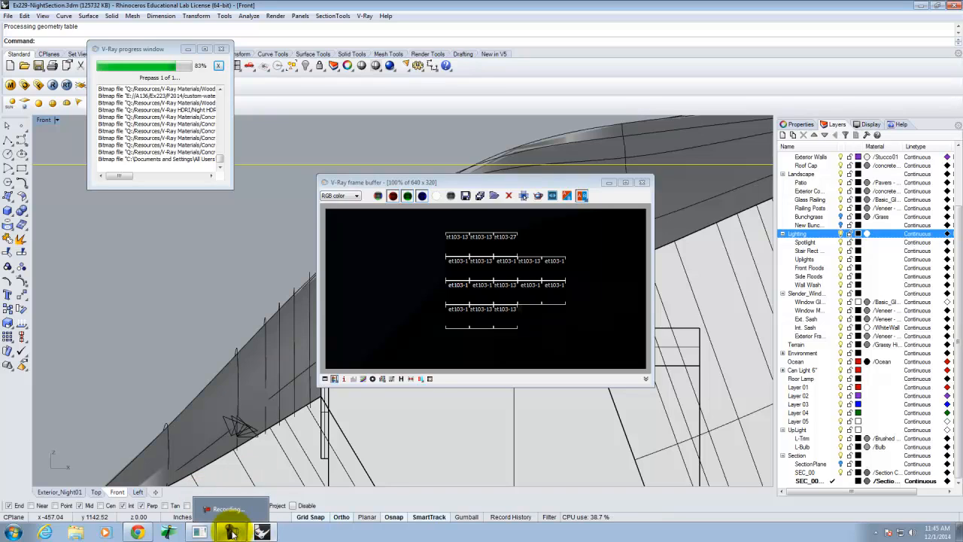
click(232, 527)
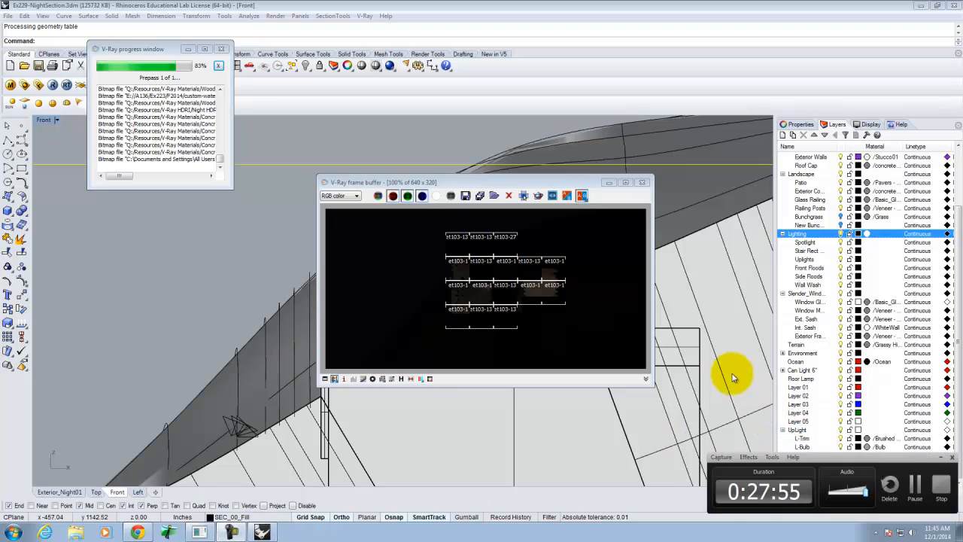
click(940, 457)
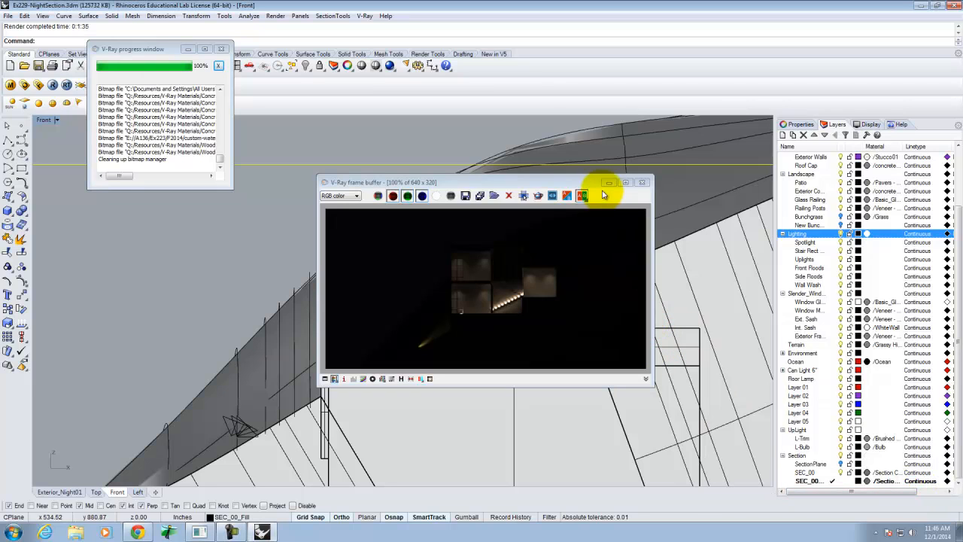
- Enlarge the V-Ray frame buffer and examine the lit rooms and stair of the rendered night section at 200%
drag(555, 183, 391, 115)
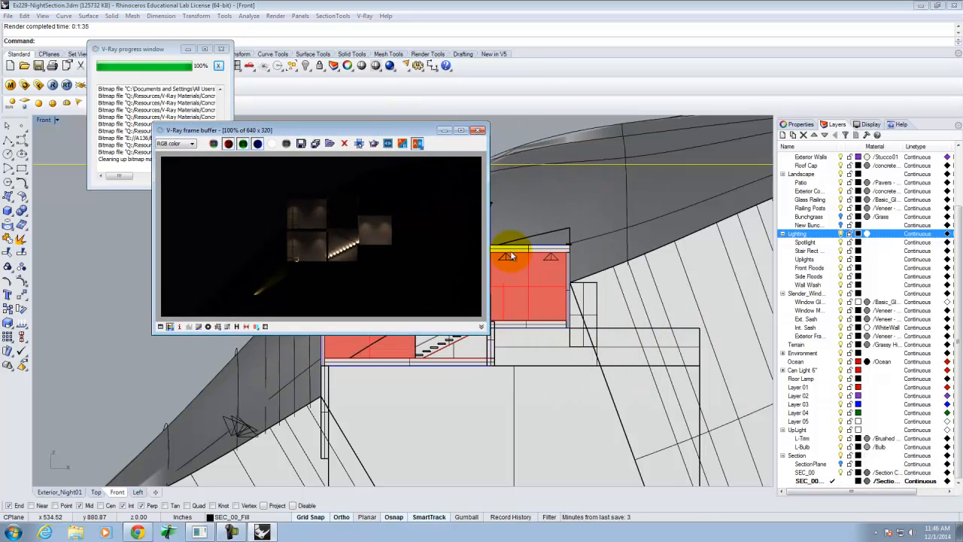
drag(491, 337, 679, 418)
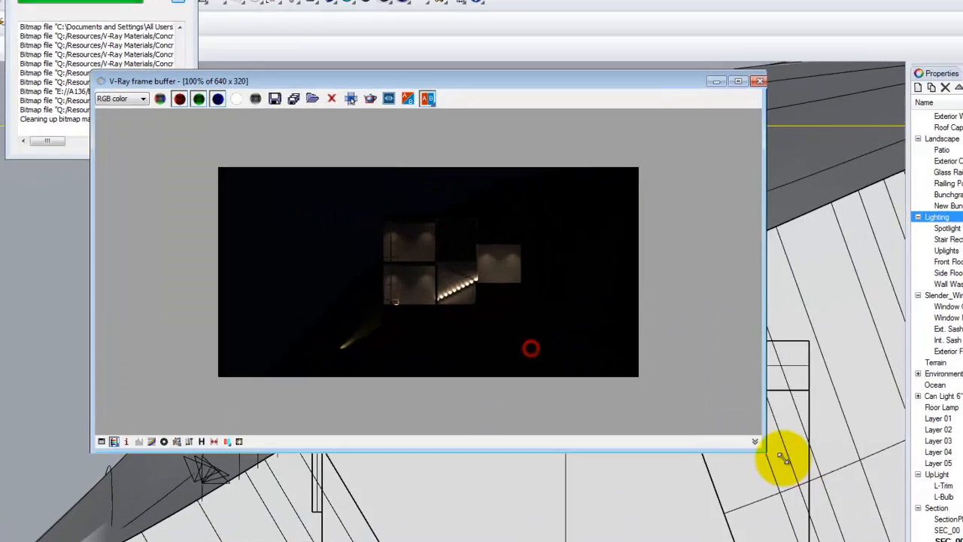
drag(782, 456, 826, 501)
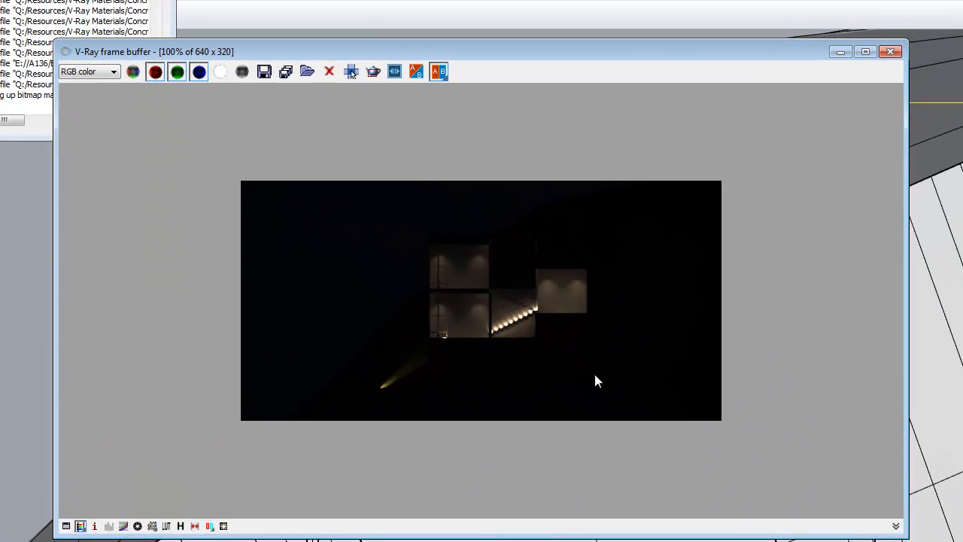
scroll(535, 342, up, 1)
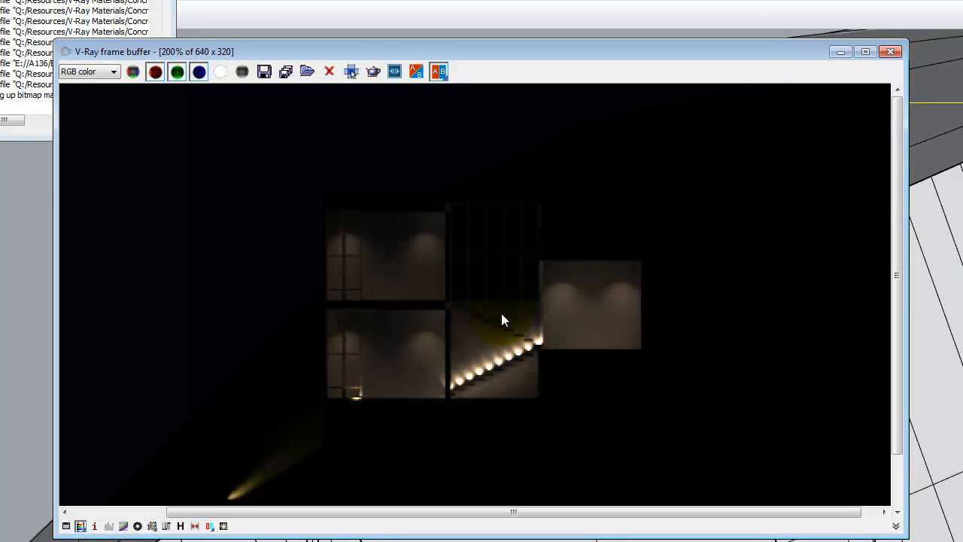
scroll(502, 315, down, 1)
scroll(237, 340, up, 1)
scroll(277, 334, up, 1)
scroll(277, 335, down, 1)
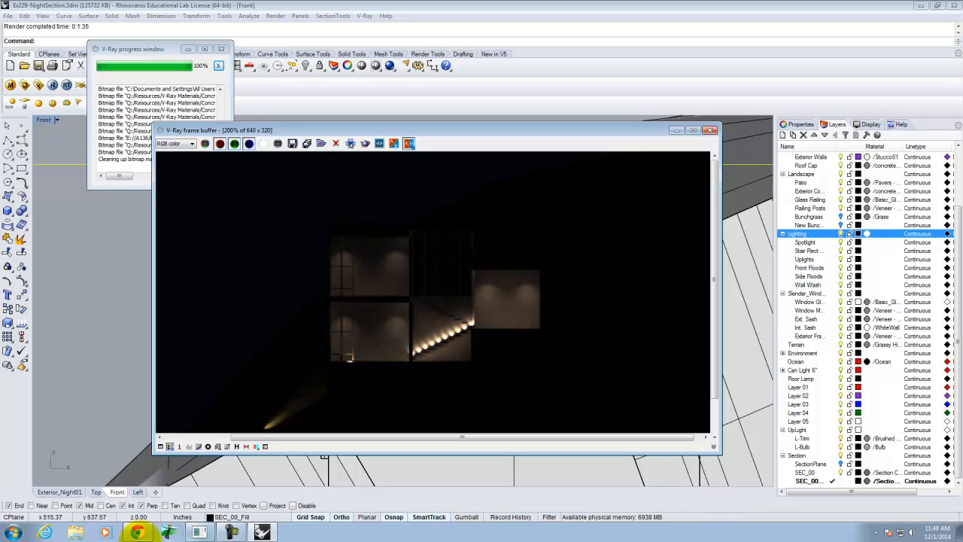
click(226, 532)
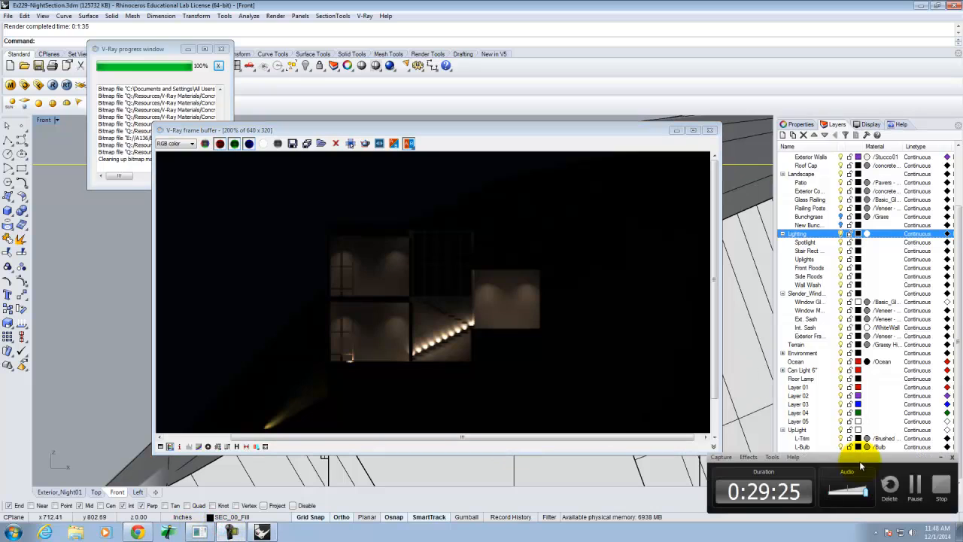
click(915, 485)
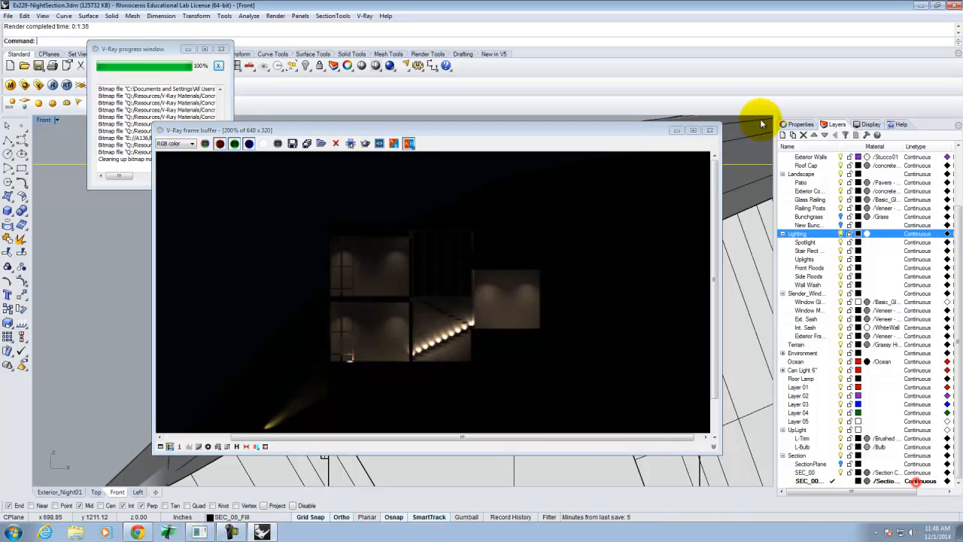
- Minimize the frame buffer, maximize the Exterior_Night01 view and clear the section cut from all views with stClearAllViews
click(675, 131)
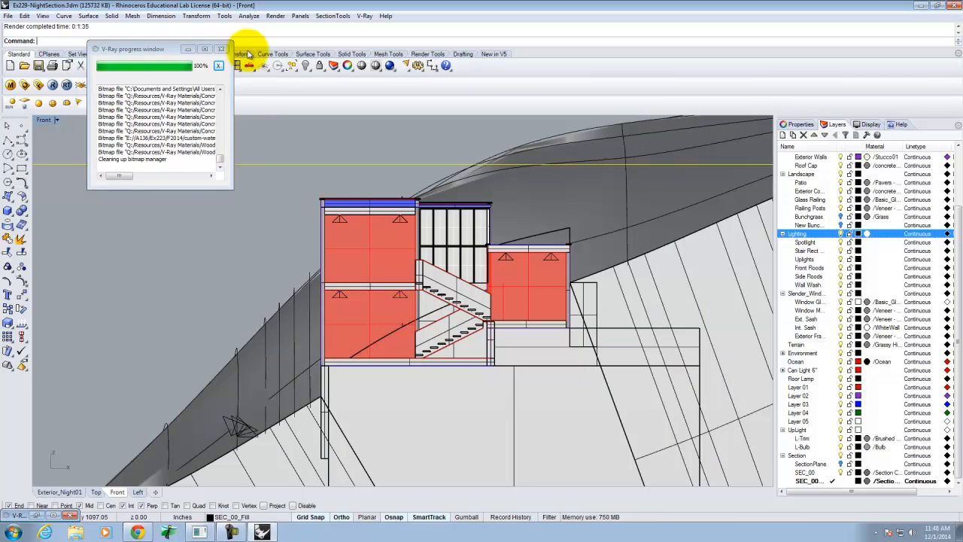
double_click(49, 121)
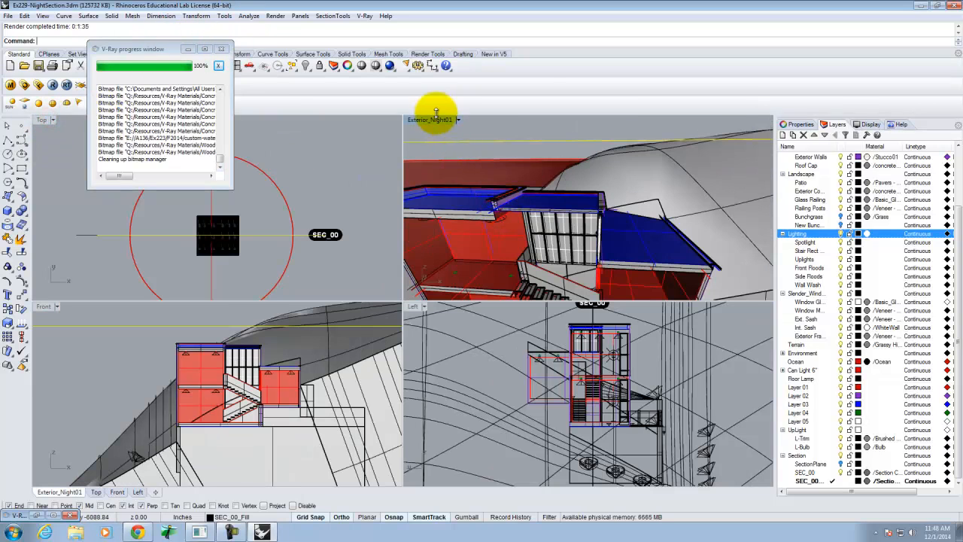
double_click(435, 120)
scroll(289, 327, down, 5)
right_drag(281, 328, 374, 333)
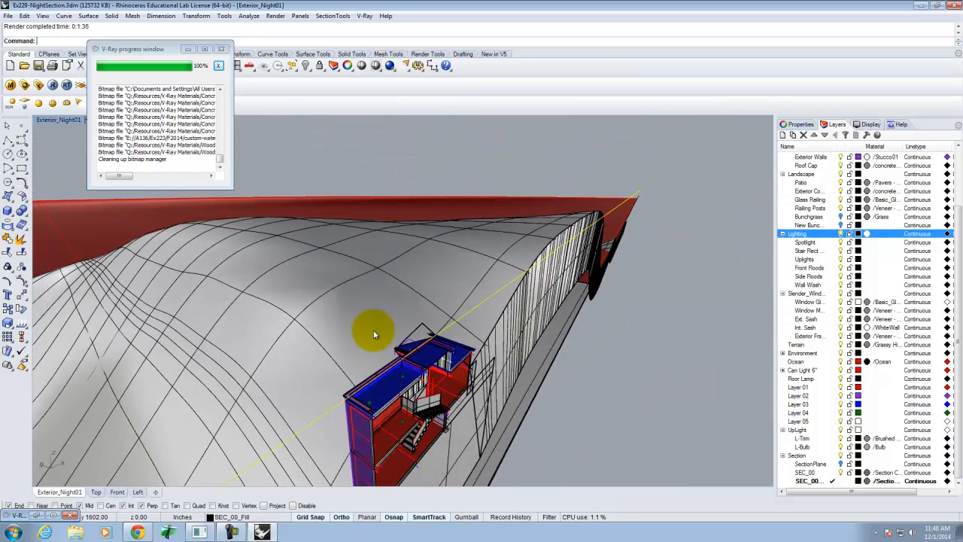
text(stClearAllViews)
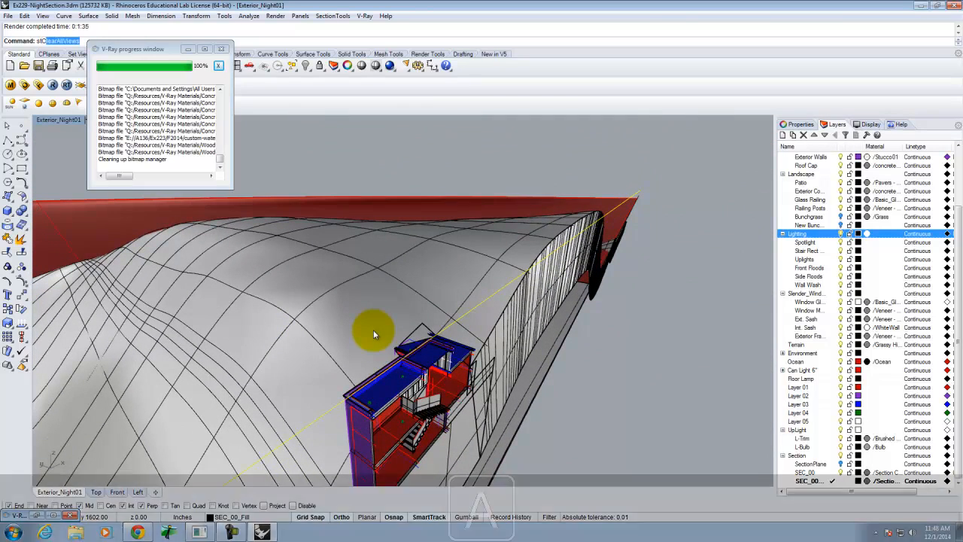
key(Return)
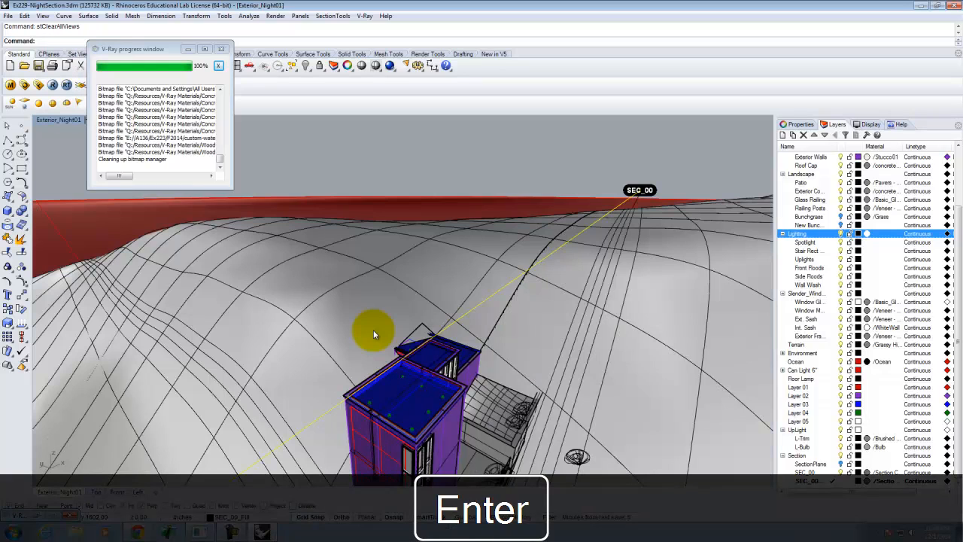
- Select the vertical polysurface beside the corner window's glass and check which layer it belongs to
scroll(447, 248, down, 4)
scroll(457, 341, up, 9)
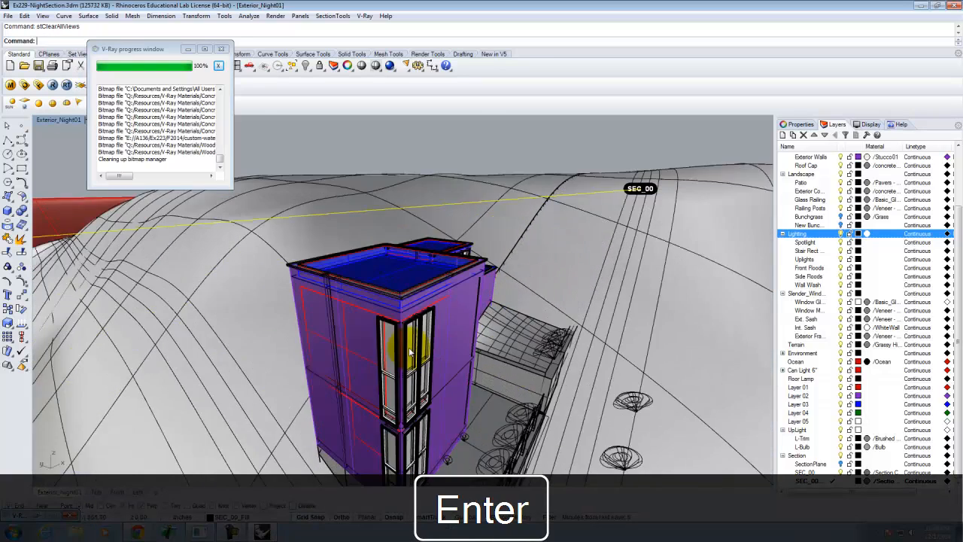
click(367, 305)
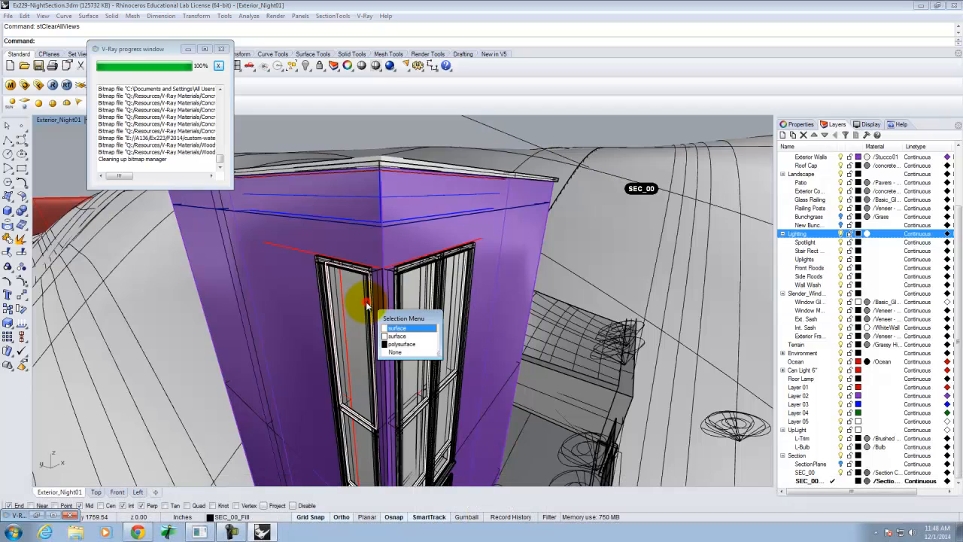
click(421, 346)
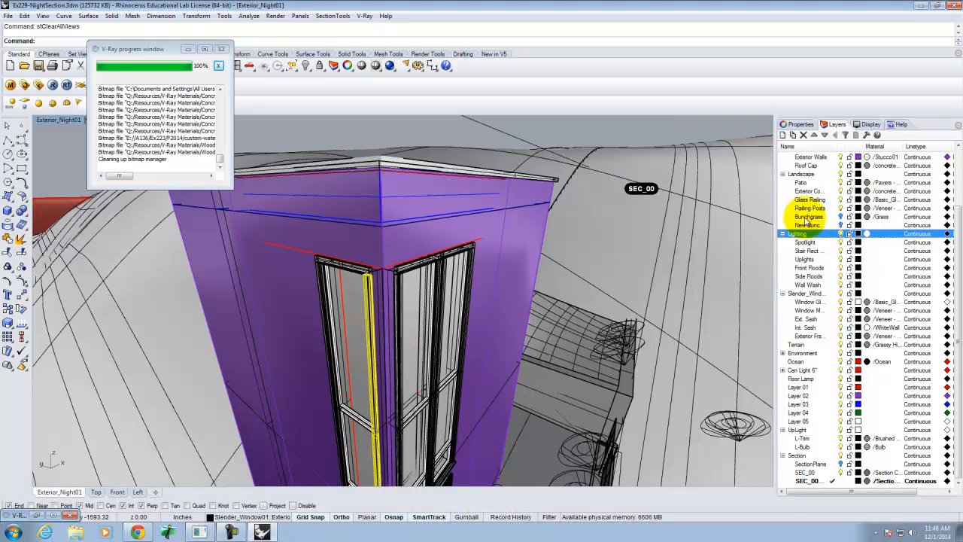
click(802, 126)
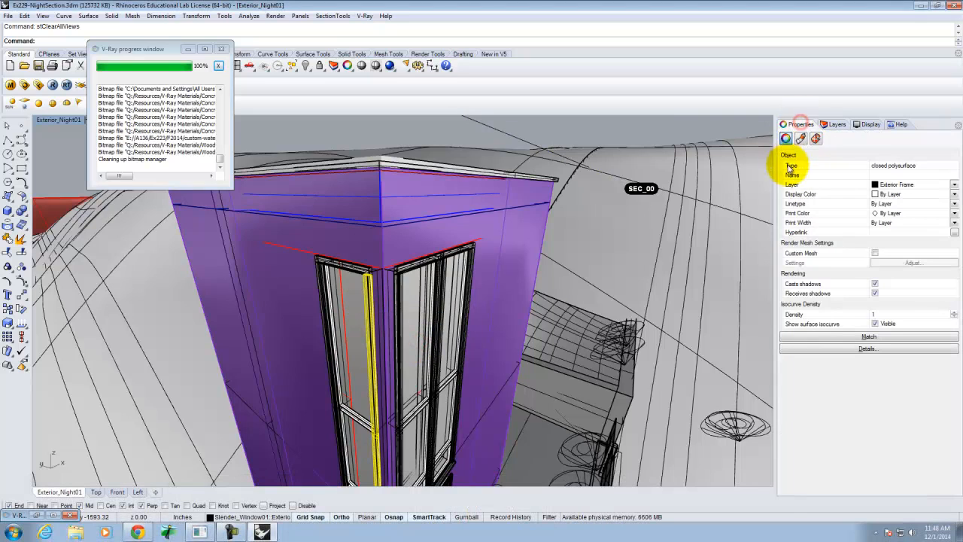
click(838, 125)
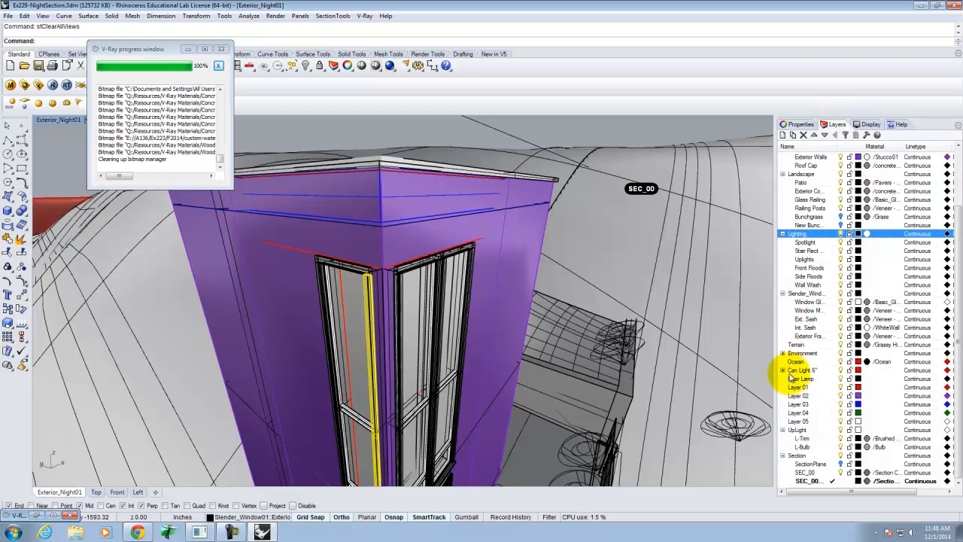
- Select all objects on the Window M... and Ext. Sash sublayers of the Slender_Window01 layer
click(804, 293)
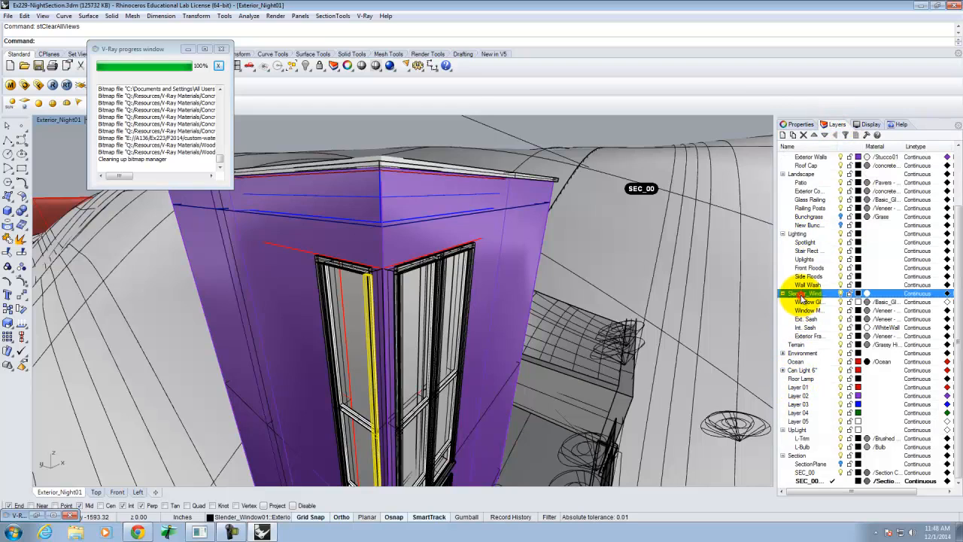
click(807, 311)
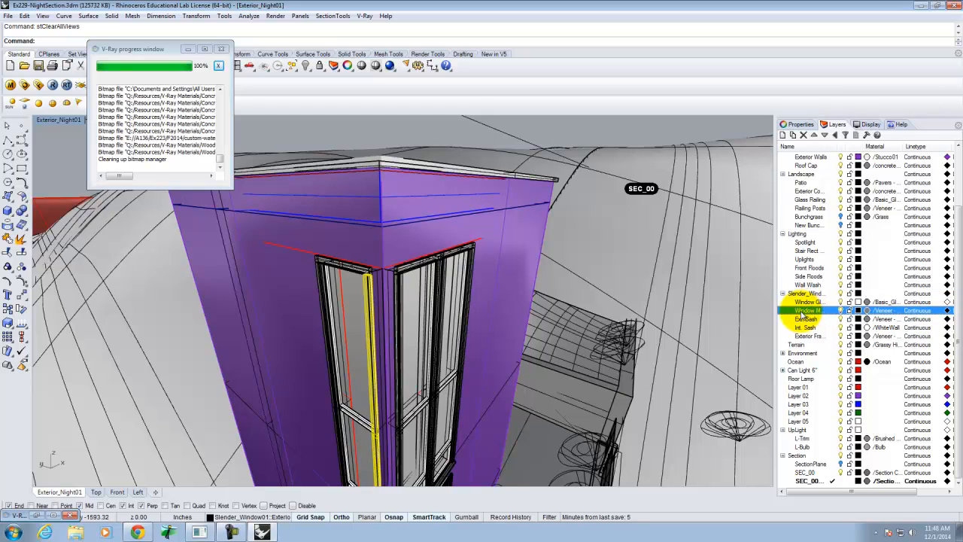
right_click(803, 311)
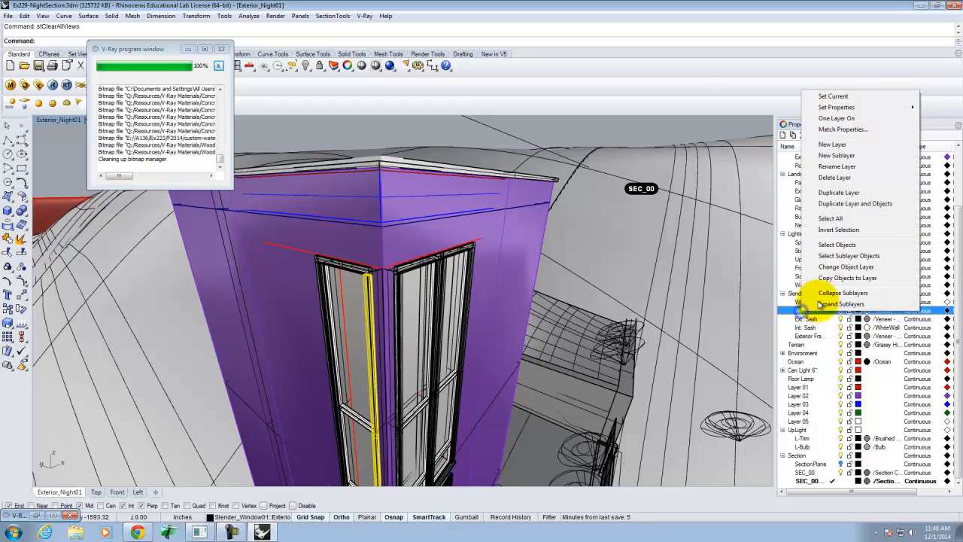
click(847, 246)
click(805, 320)
right_click(806, 319)
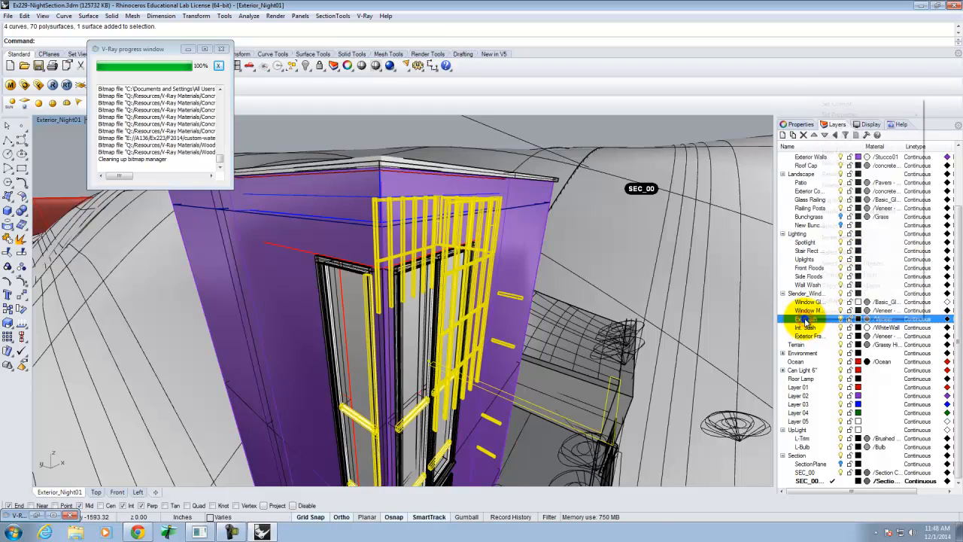
click(837, 252)
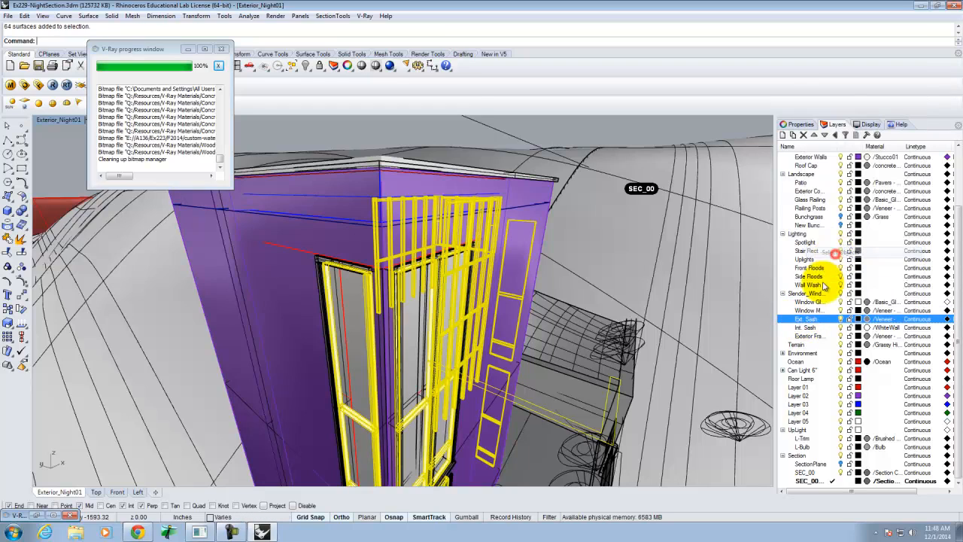
- Add all objects on the Int. Sash and Exterior Frame sublayers to the window selection
click(803, 329)
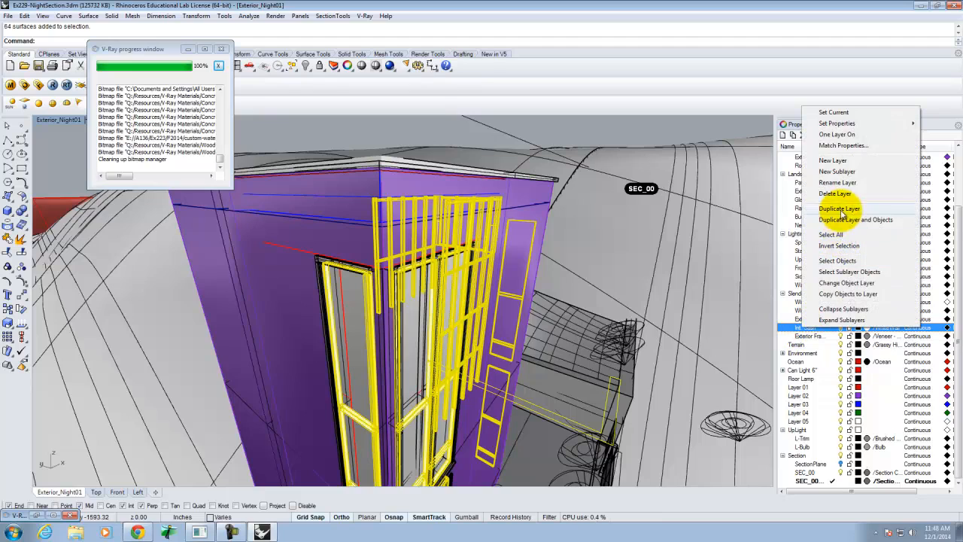
click(836, 262)
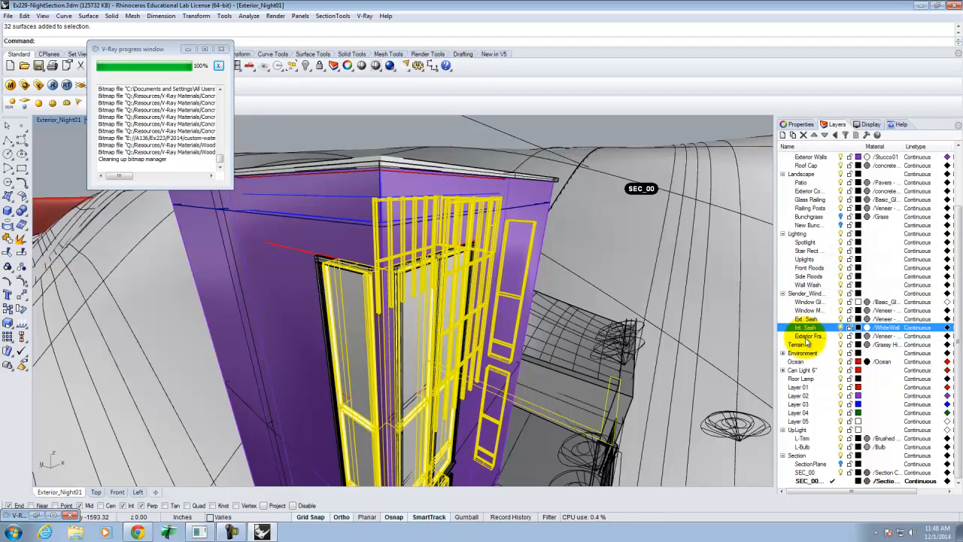
click(804, 336)
right_click(809, 339)
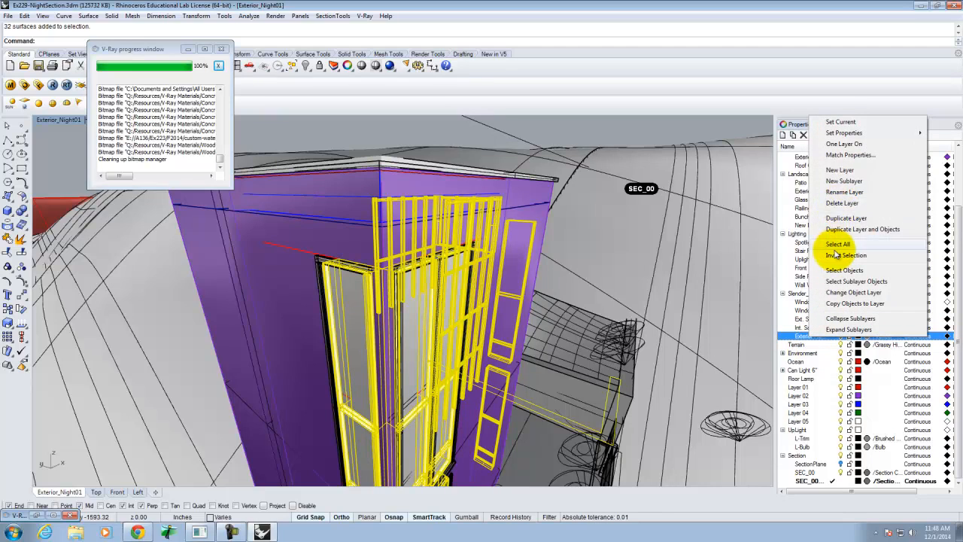
click(838, 267)
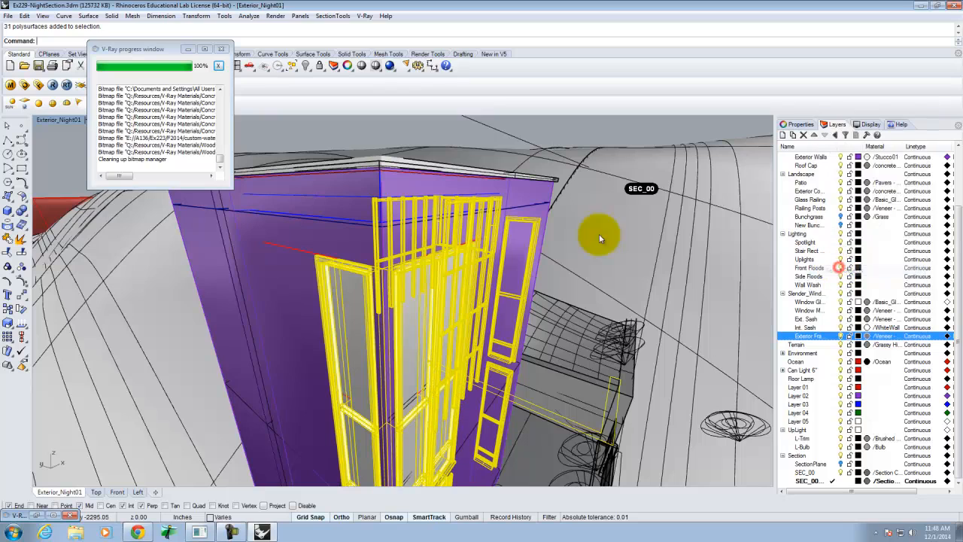
- In the maximized Left view, remove the window parts behind the SEC_00 section line from the selection
double_click(53, 119)
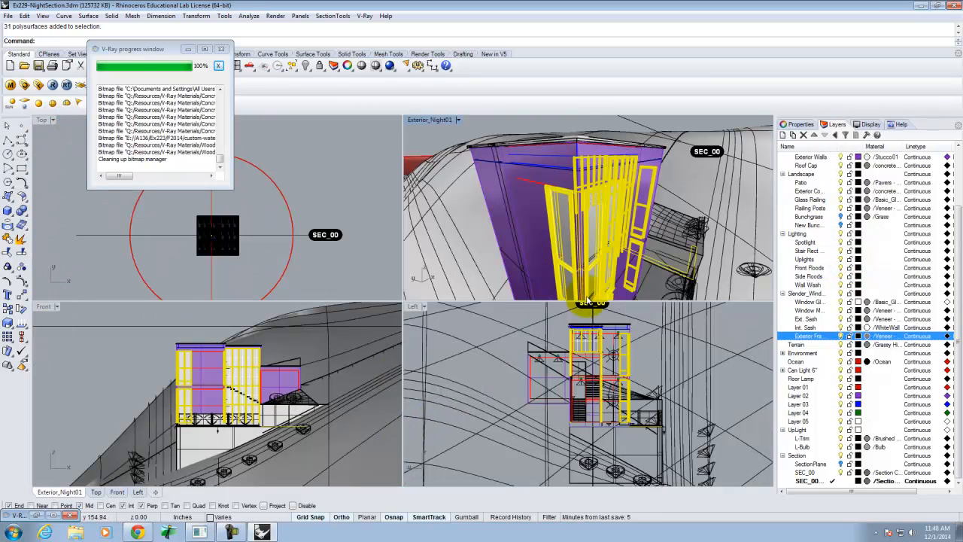
click(408, 308)
double_click(408, 307)
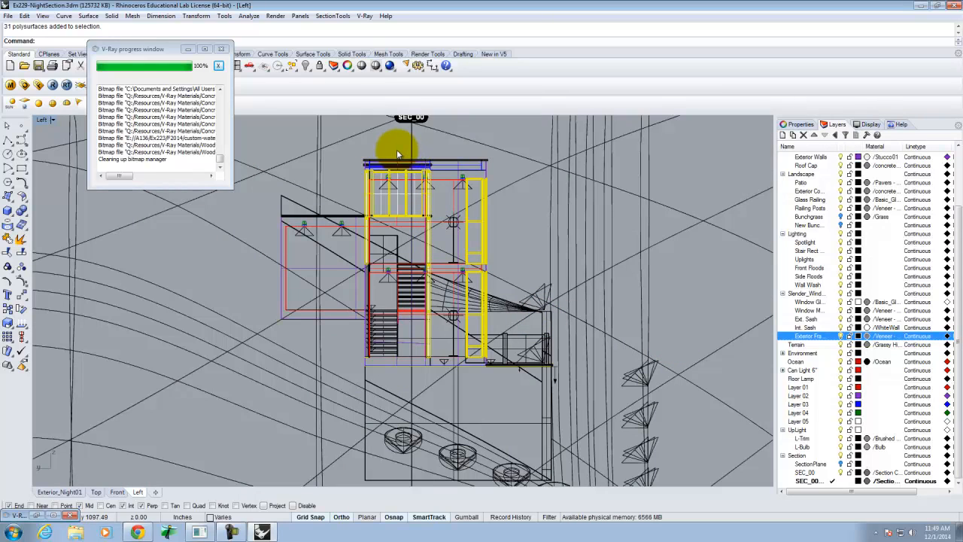
drag(403, 146, 339, 271)
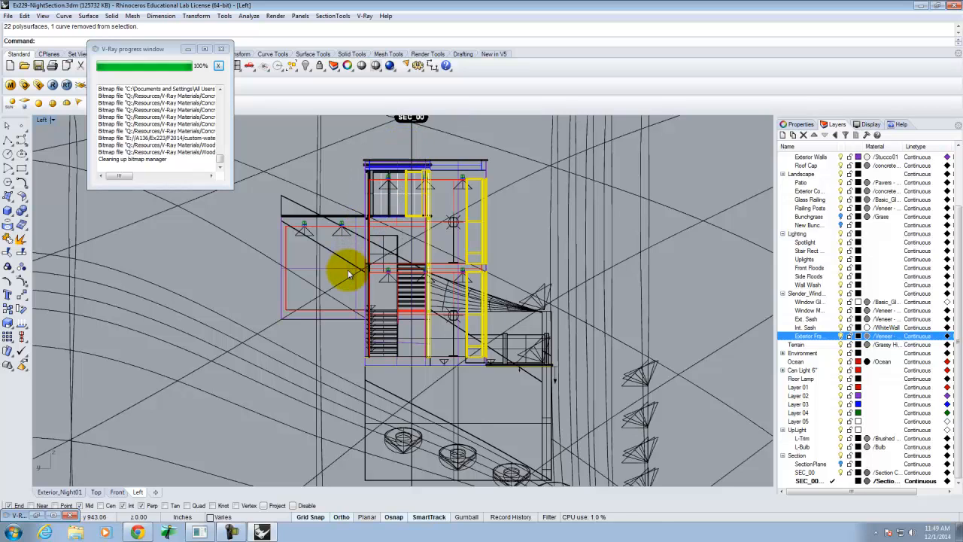
ctrl+click(406, 179)
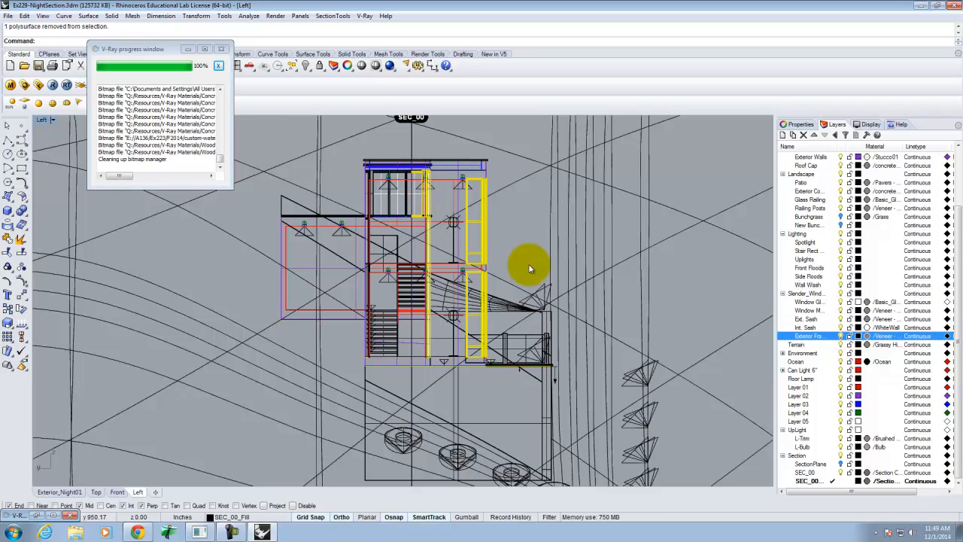
- Apply the cThru V-Ray material to the selected window parts and close the material editor
click(10, 84)
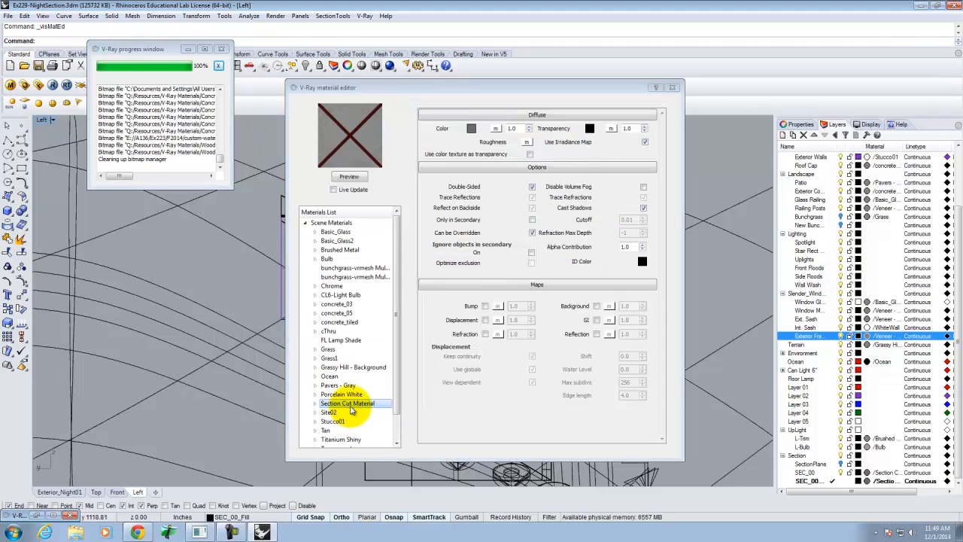
click(330, 331)
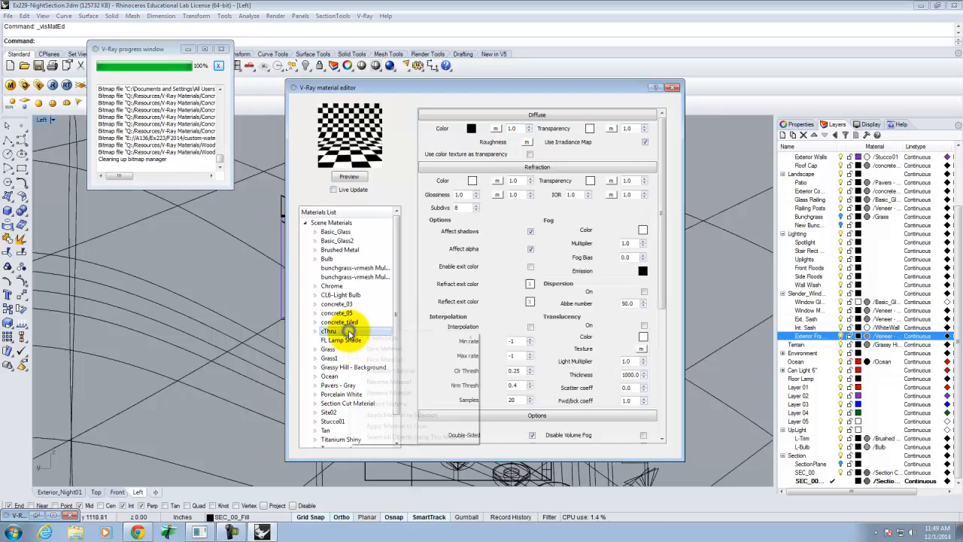
right_click(346, 332)
click(402, 437)
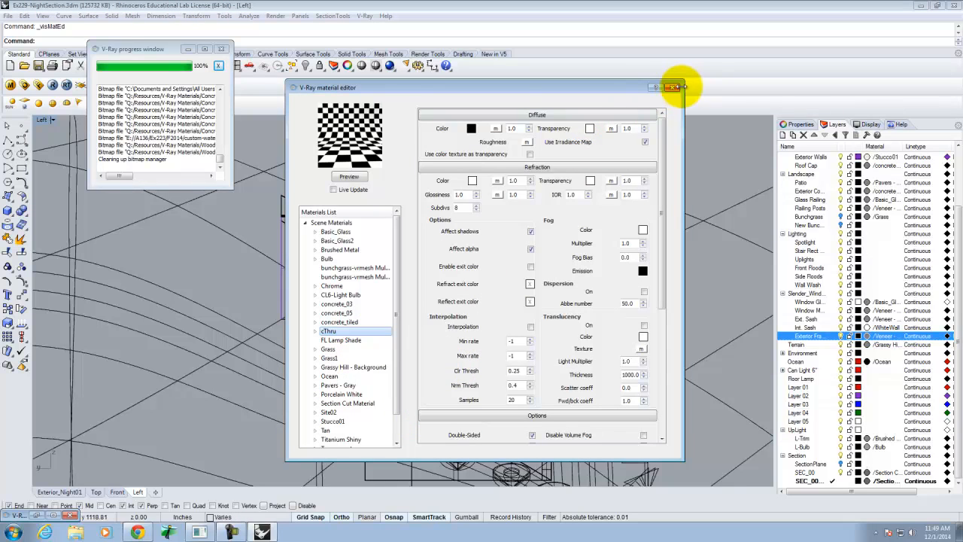
click(673, 89)
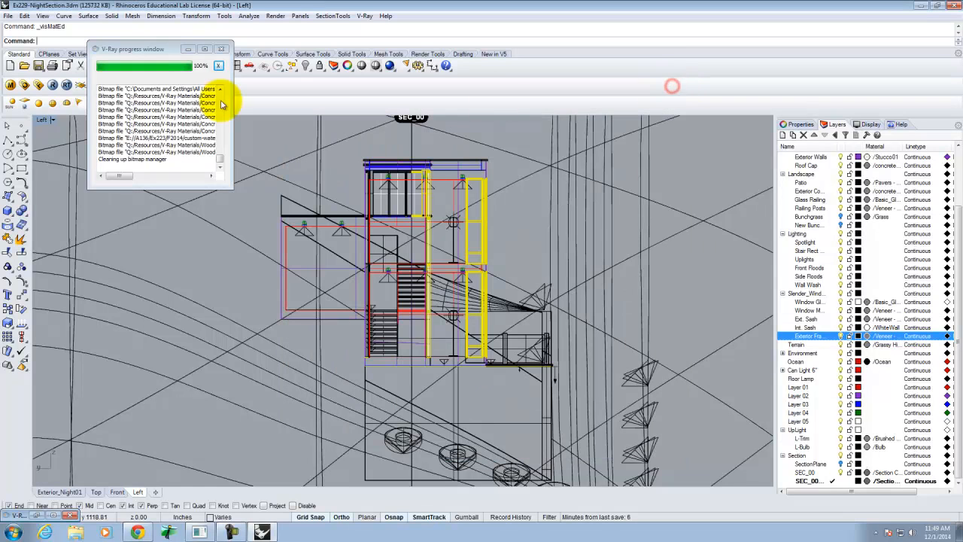
- Maximize the Front view, clear the selection and start a V-Ray render
double_click(47, 121)
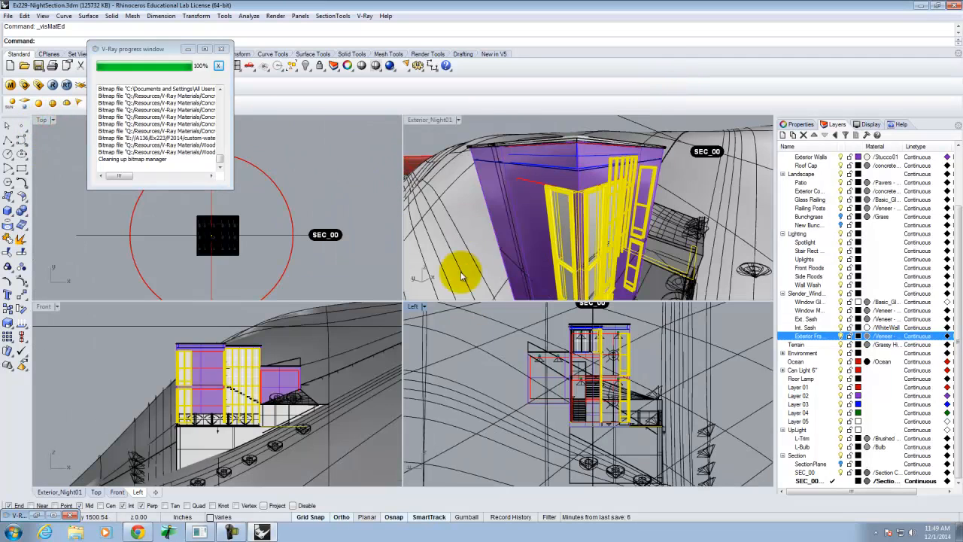
double_click(45, 306)
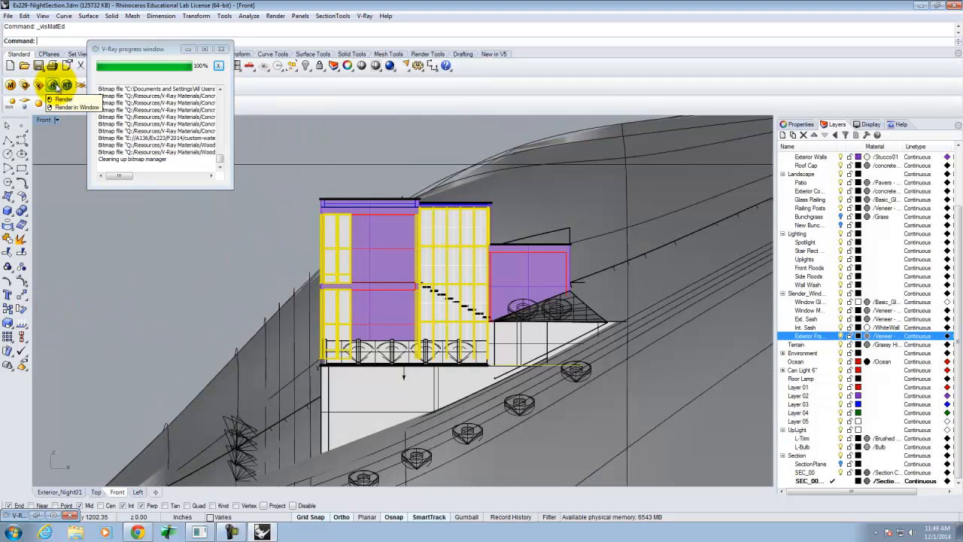
key(Escape)
click(54, 87)
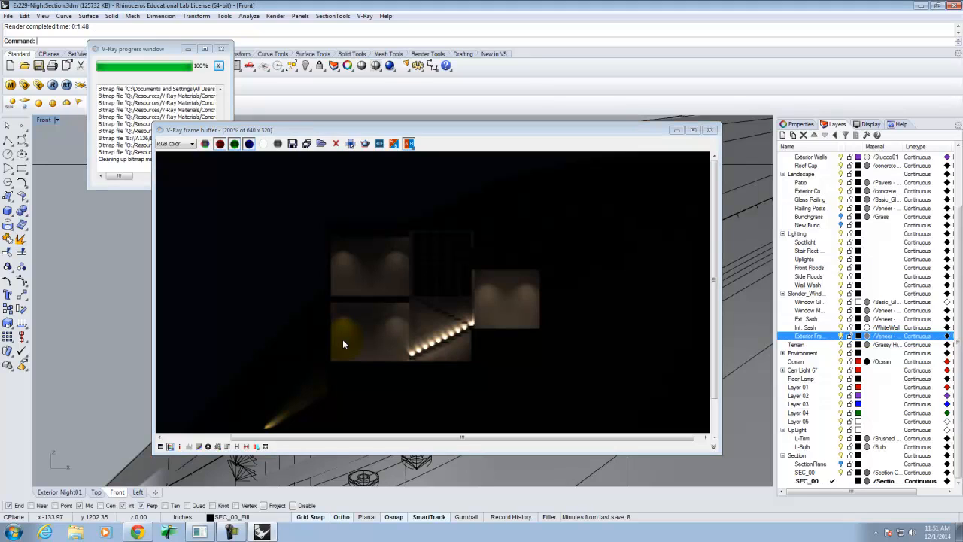
- Examine the rendered night section in the frame buffer, then close the frame buffer
click(704, 477)
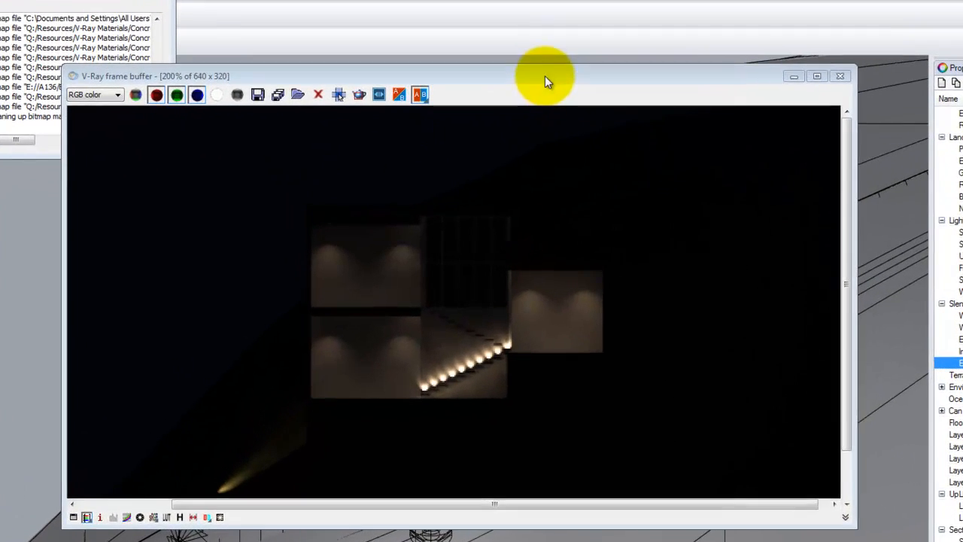
drag(499, 130, 514, 137)
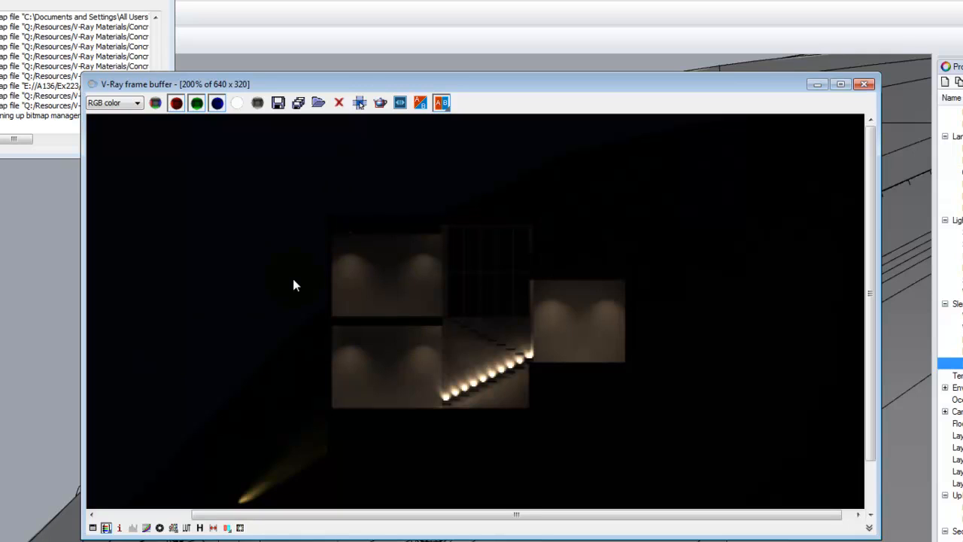
click(864, 84)
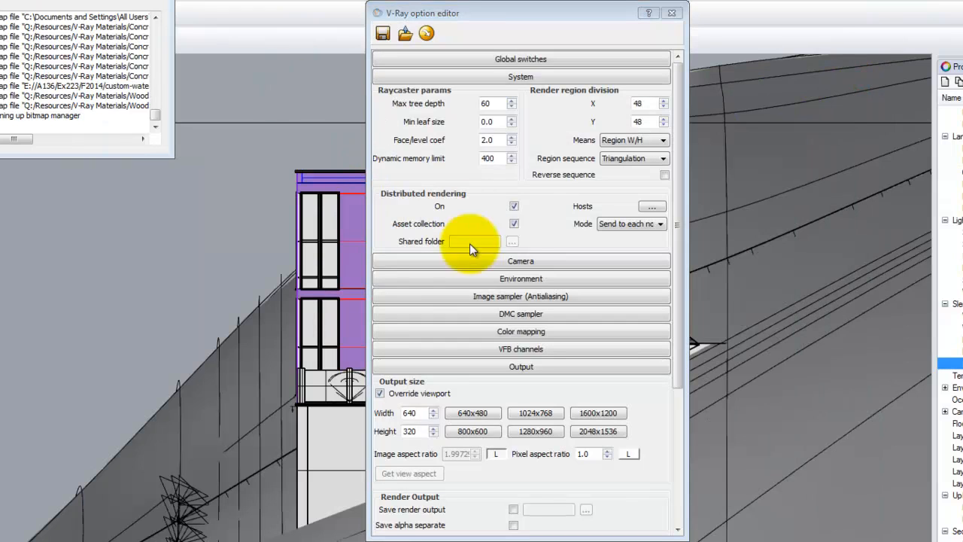
- Set the V-Ray environment's reflection/refraction background intensity to 5.0 and close the option editor
click(536, 279)
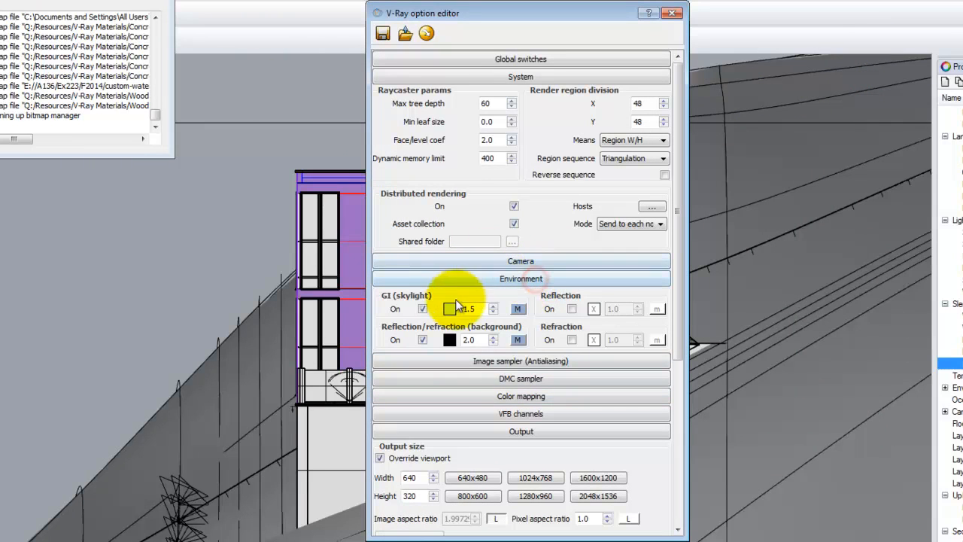
double_click(474, 339)
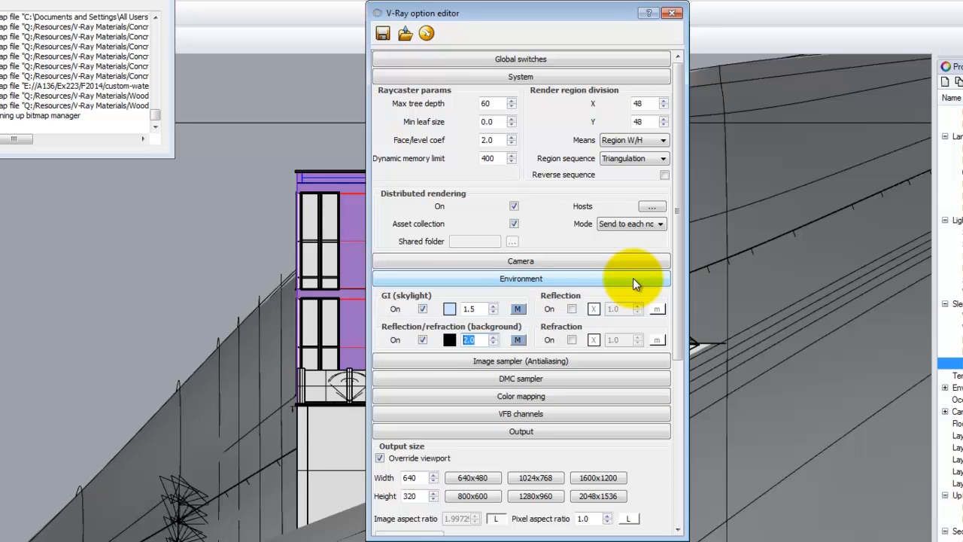
text(5.0)
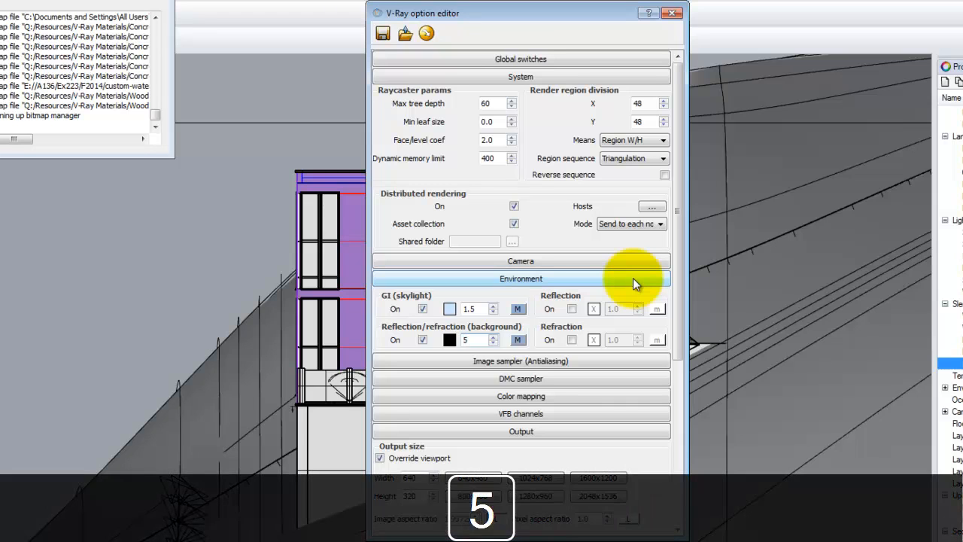
click(672, 15)
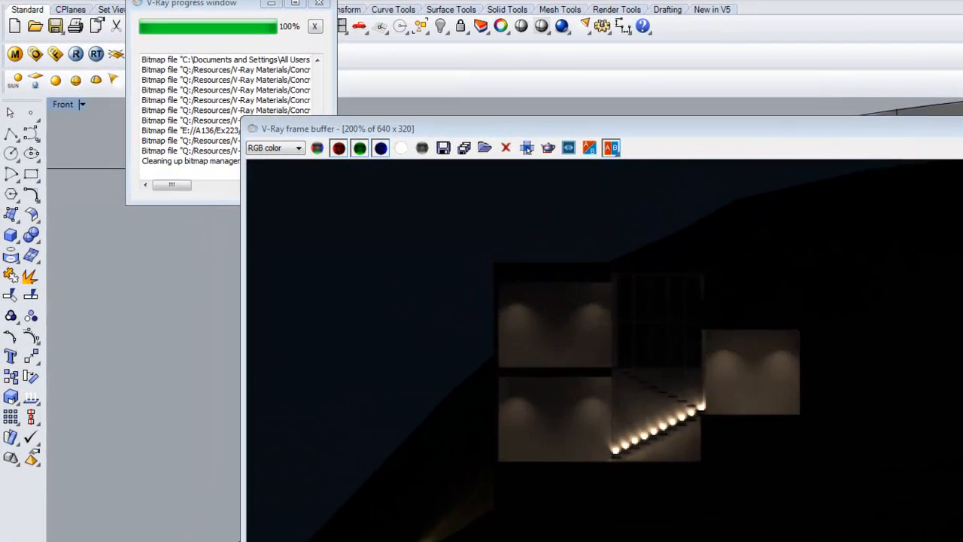
- Close the rendered image and set the V-Ray physical camera's shutter speed to 300
click(725, 136)
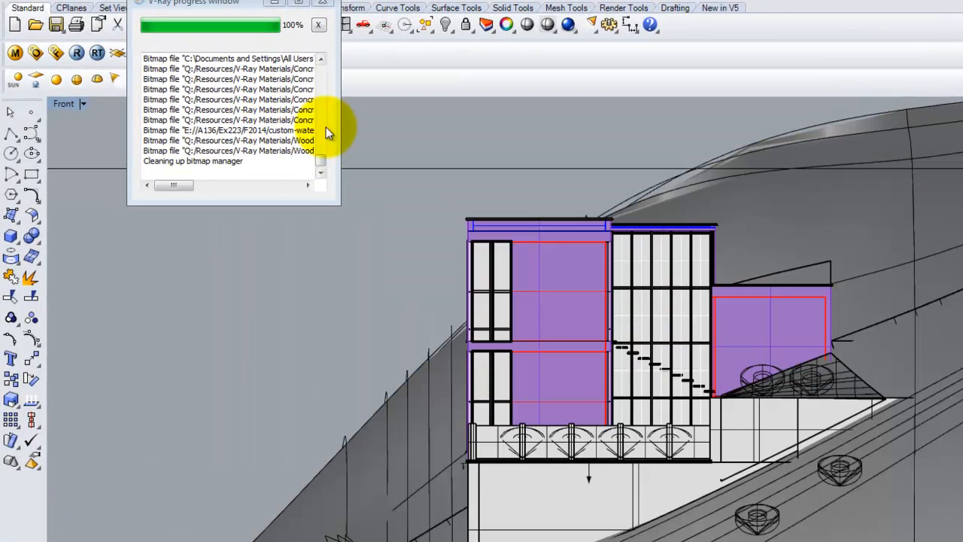
click(35, 53)
click(702, 311)
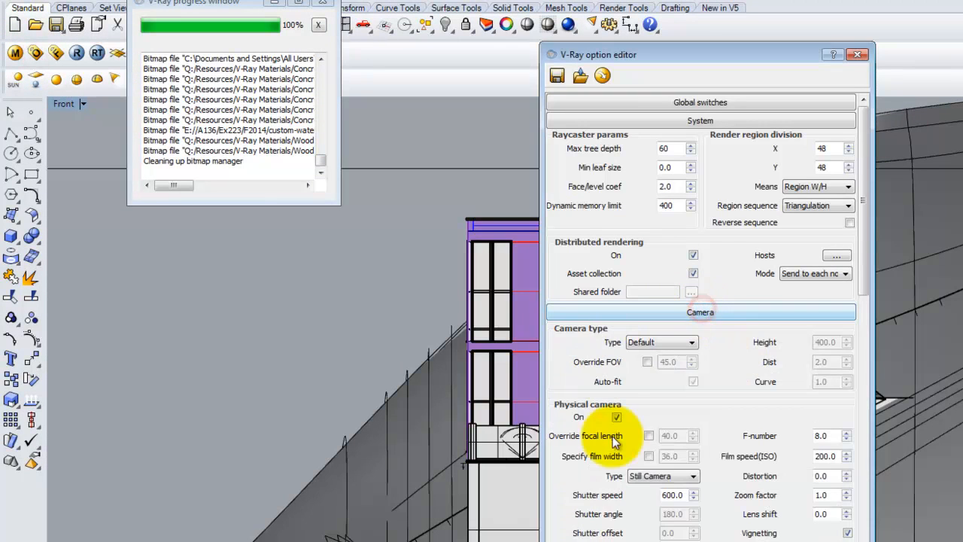
double_click(672, 495)
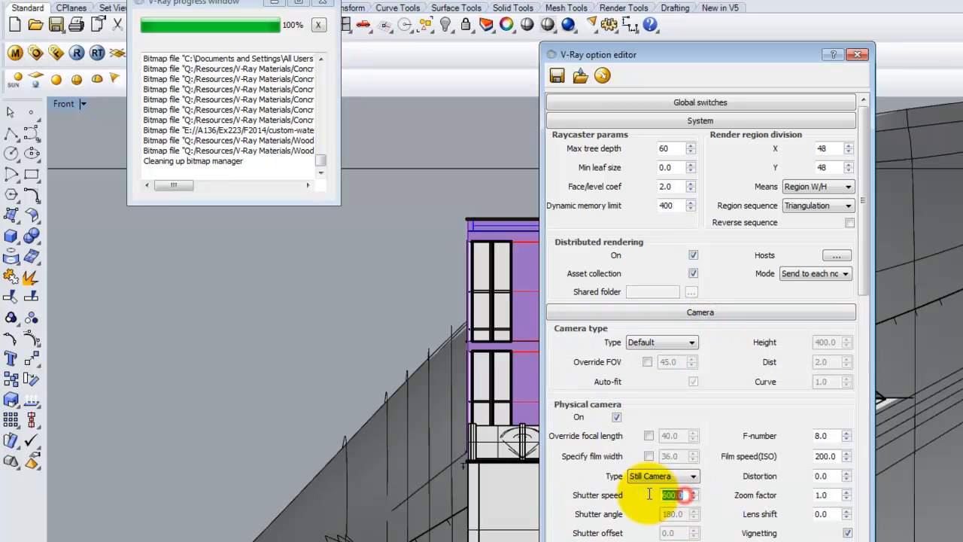
text(300)
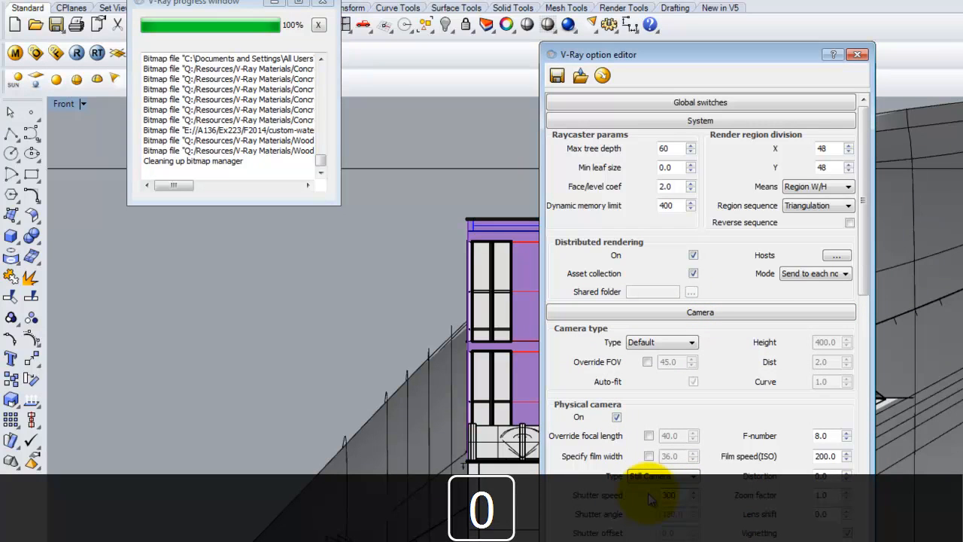
key(Tab)
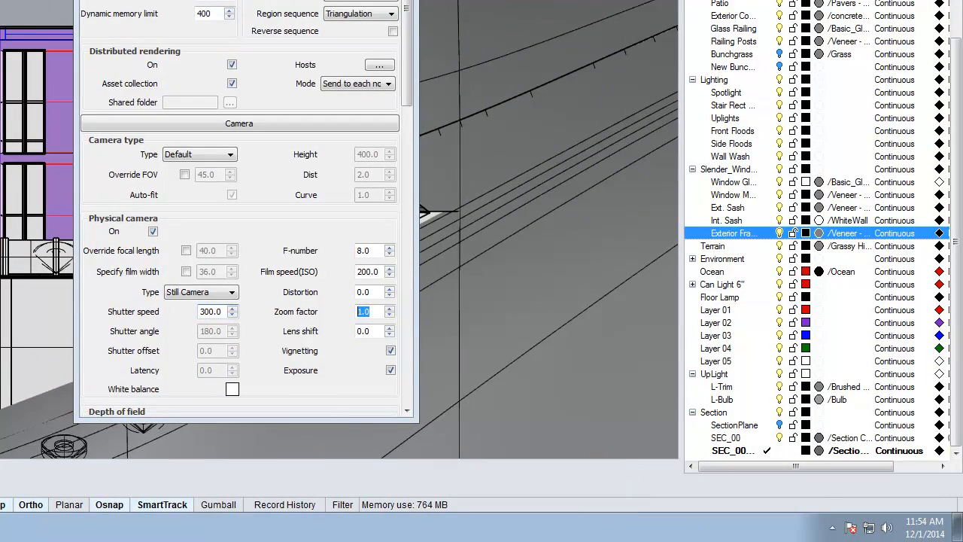
- Examine the two wall lights of the upper room in the rendered night section
key(F10)
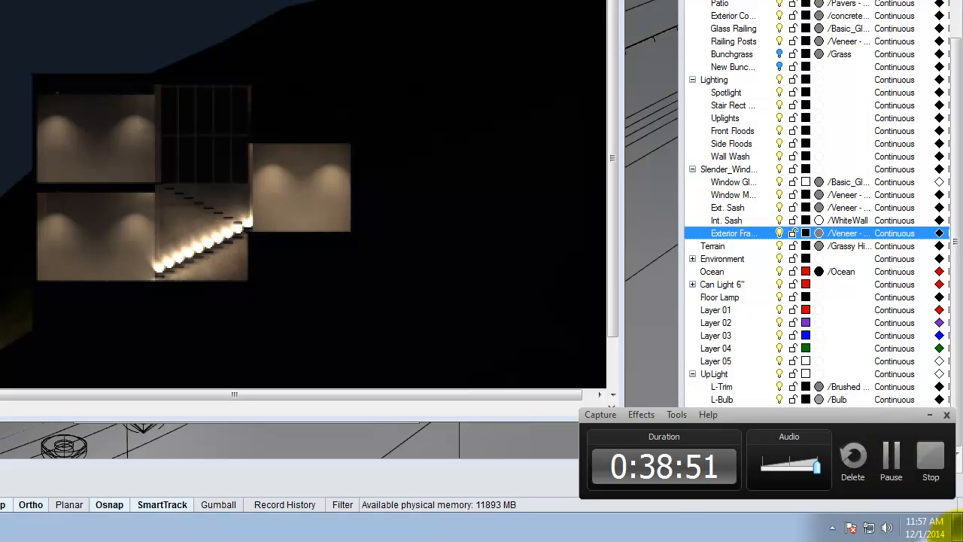
click(49, 130)
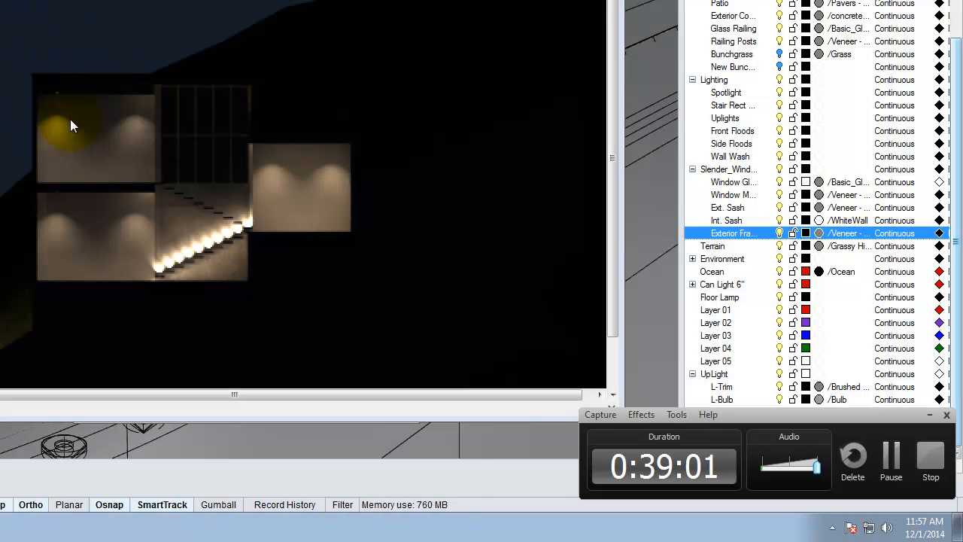
click(129, 122)
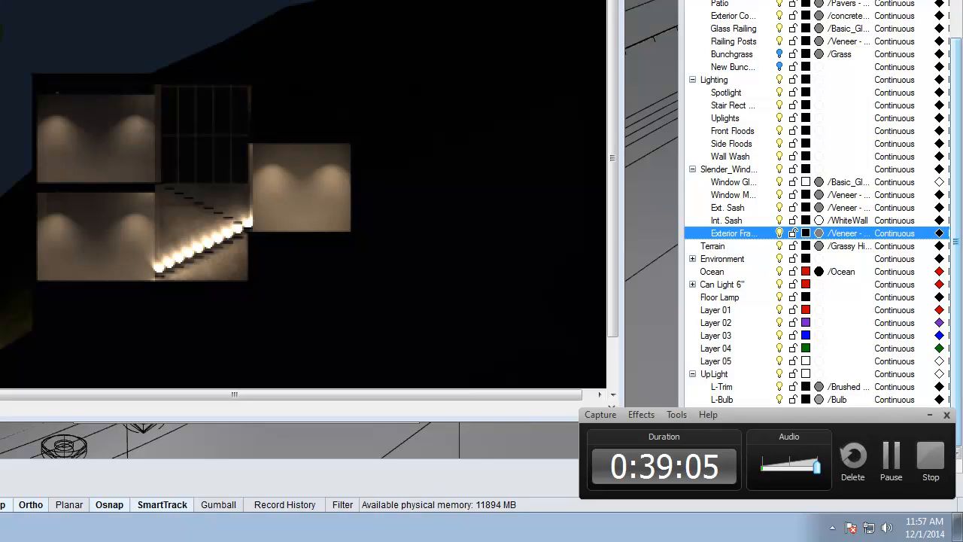
- Start saving all image channels of the rendered night section and browse to the A136 > Ex229 folder
click(283, 155)
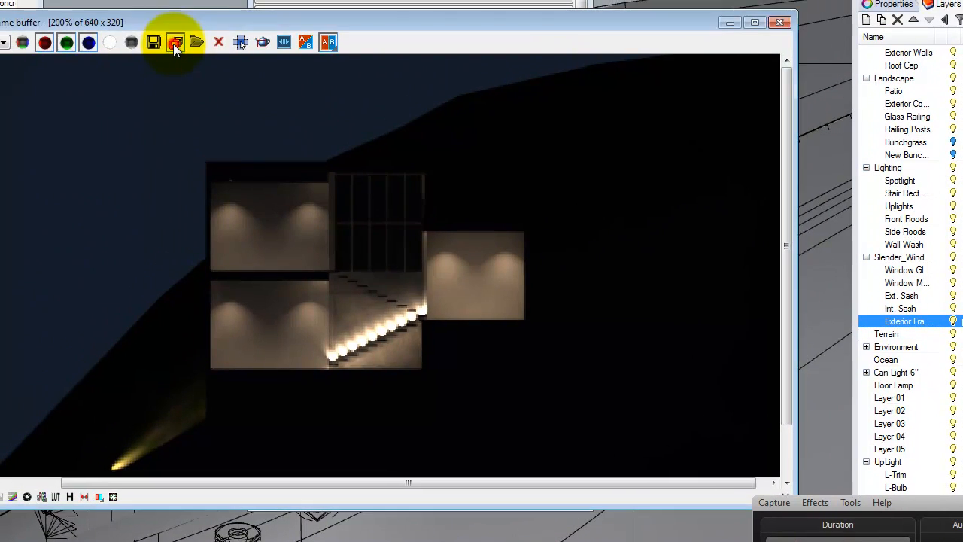
click(134, 26)
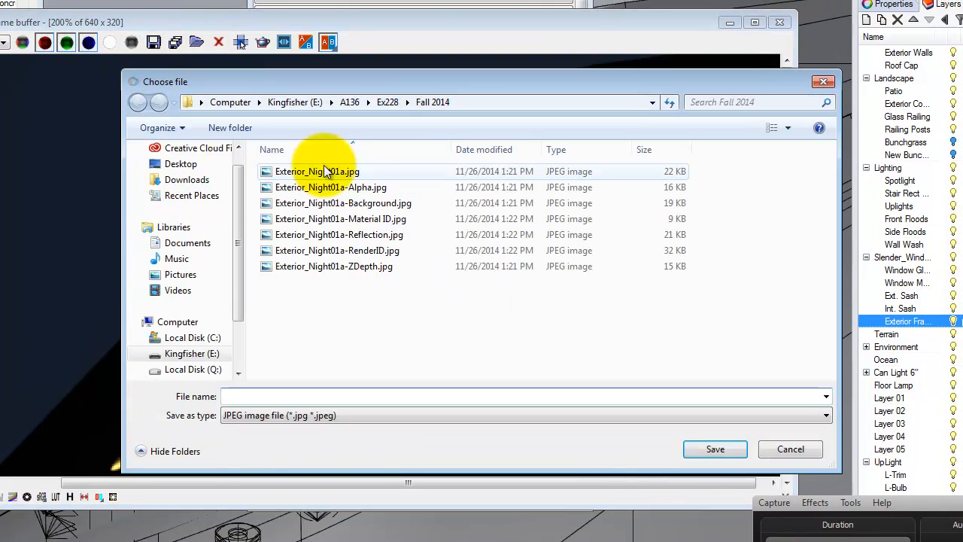
click(351, 101)
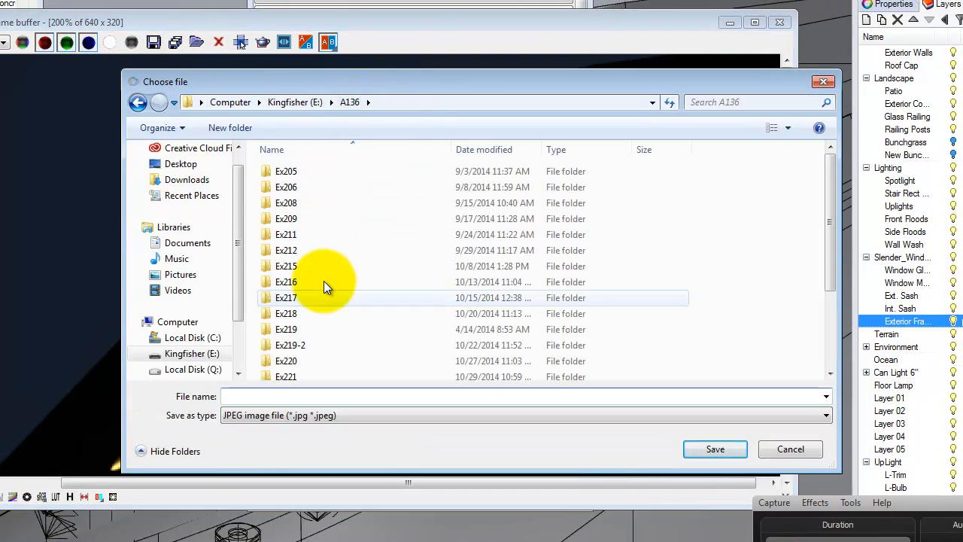
click(240, 128)
text(Ex)
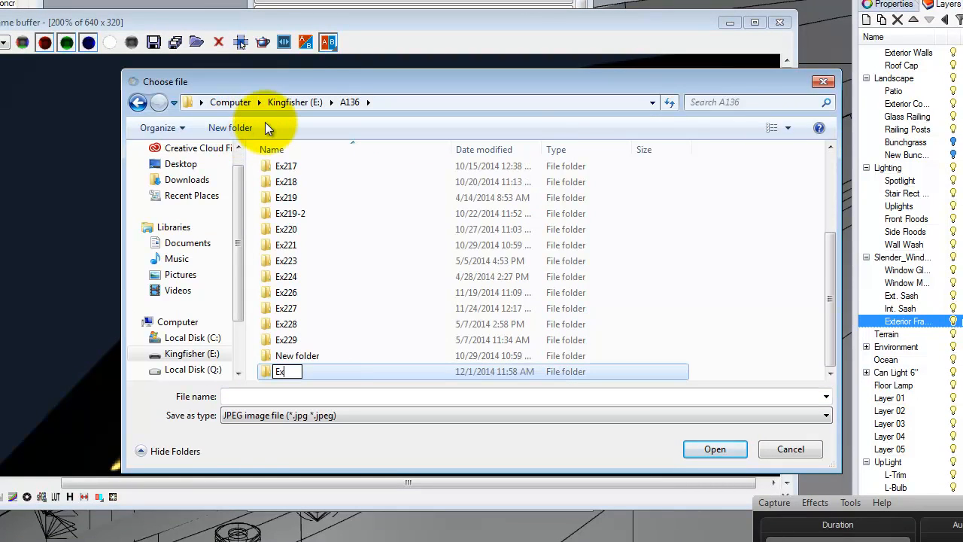
double_click(292, 342)
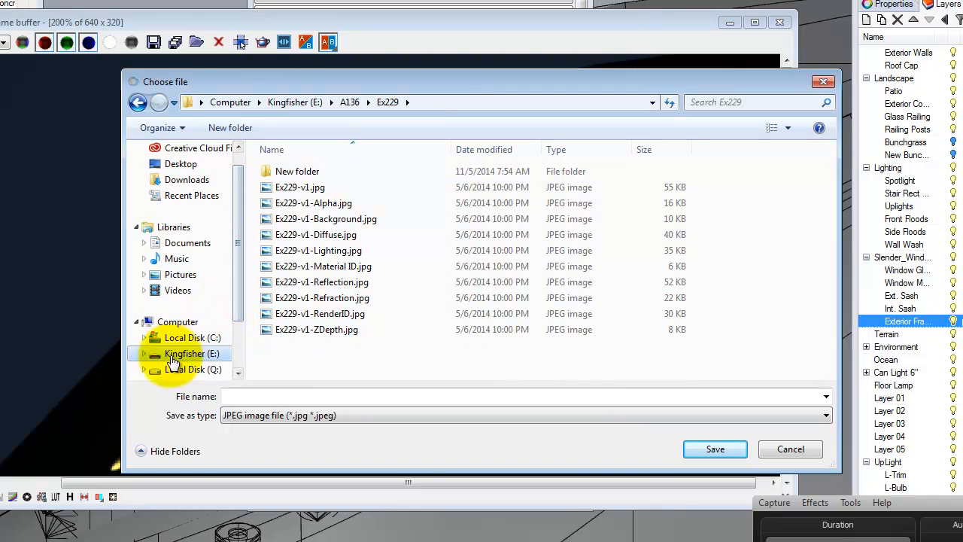
- Create a folder named F2014 inside Ex229 and open it
click(226, 128)
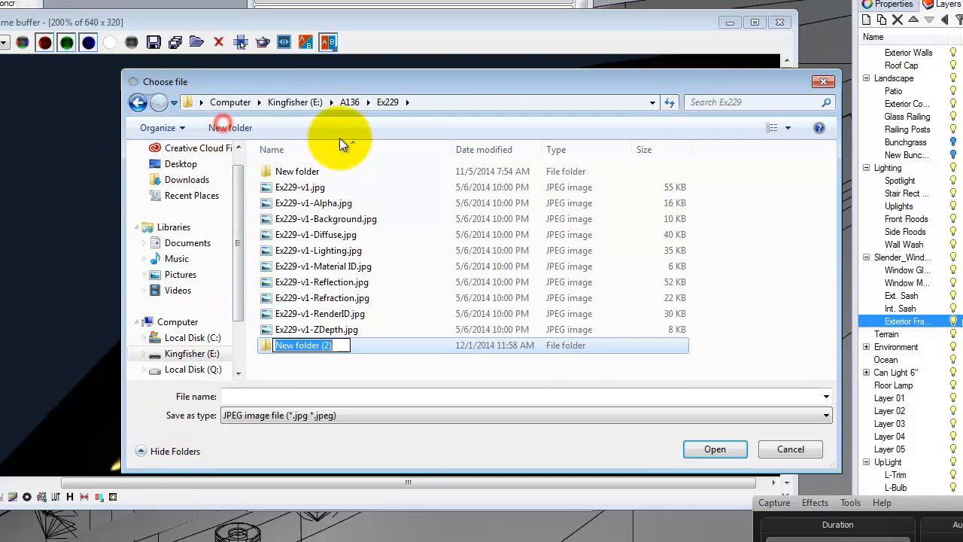
text(F2014)
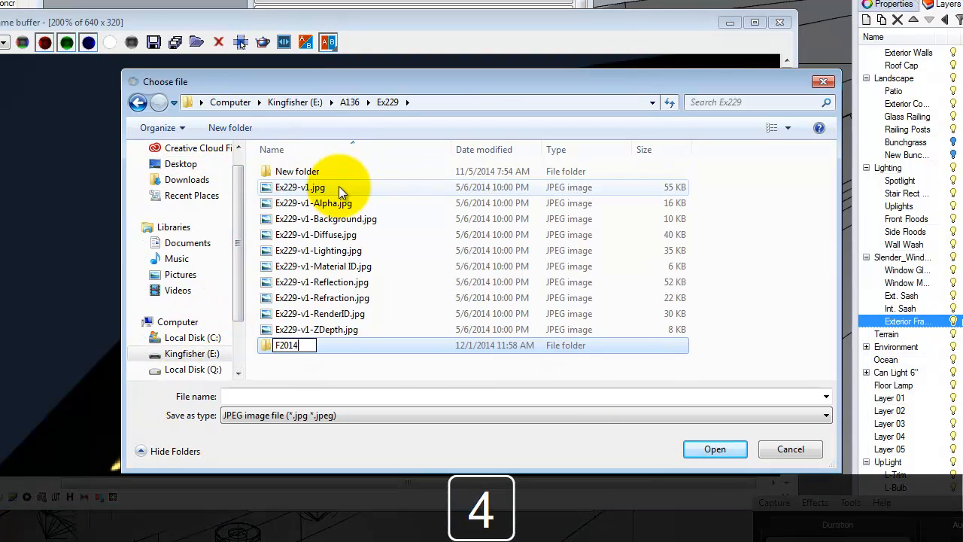
click(264, 346)
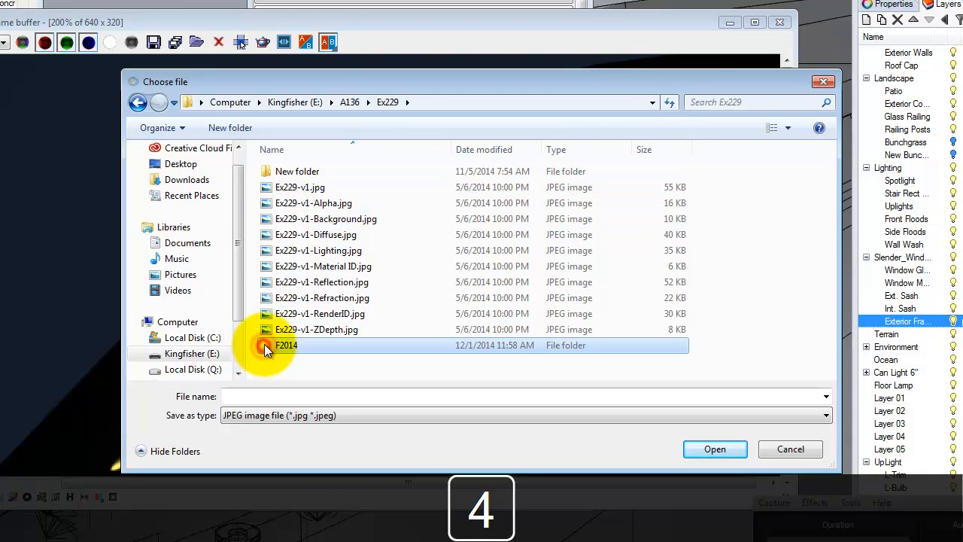
double_click(264, 346)
- Save the render channels as JPEG images under the file name Section00
click(258, 394)
text(Secti)
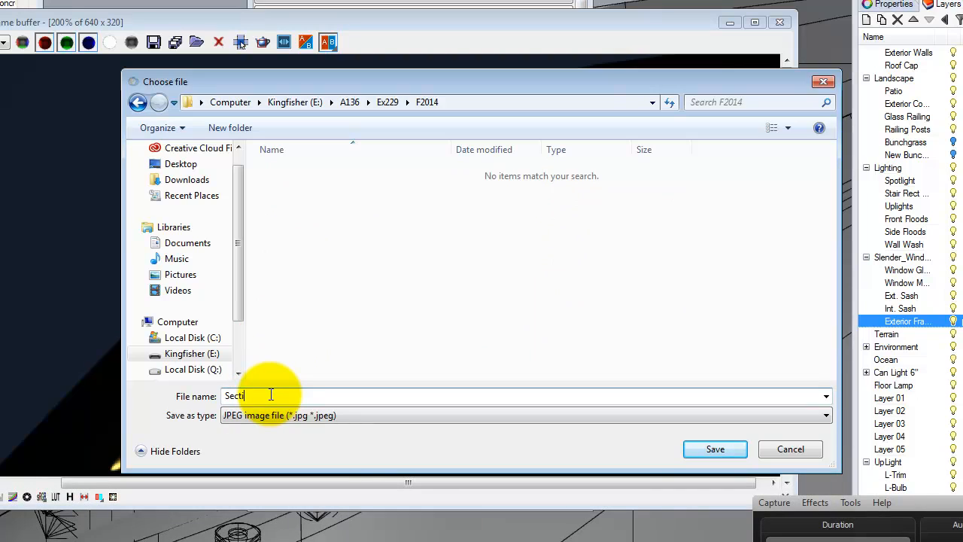
text(on00)
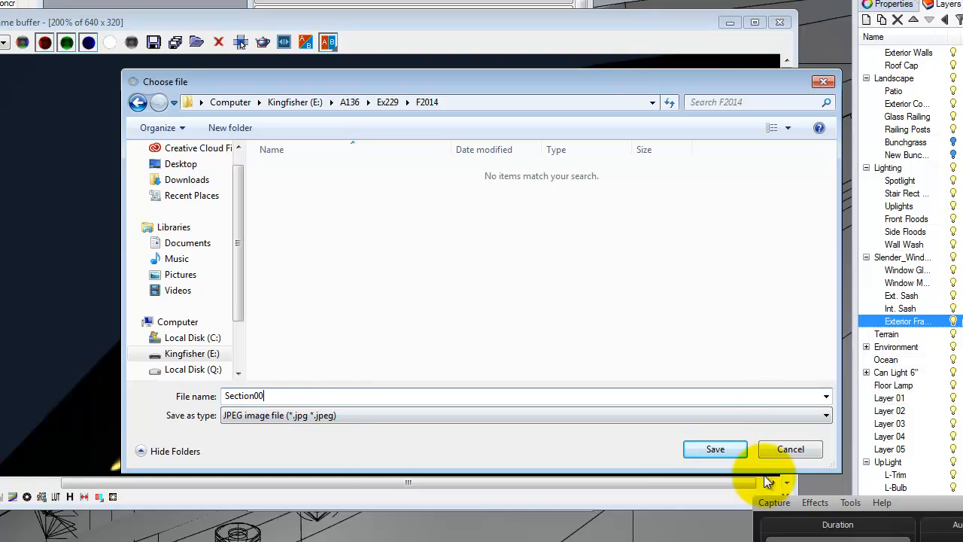
click(728, 449)
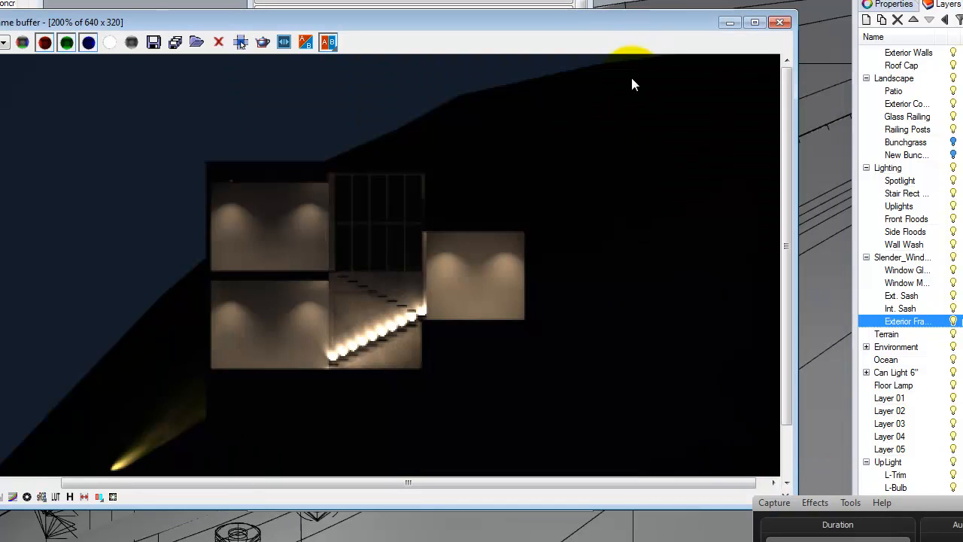
- Close the V-Ray frame buffer and the V-Ray option editor
click(408, 296)
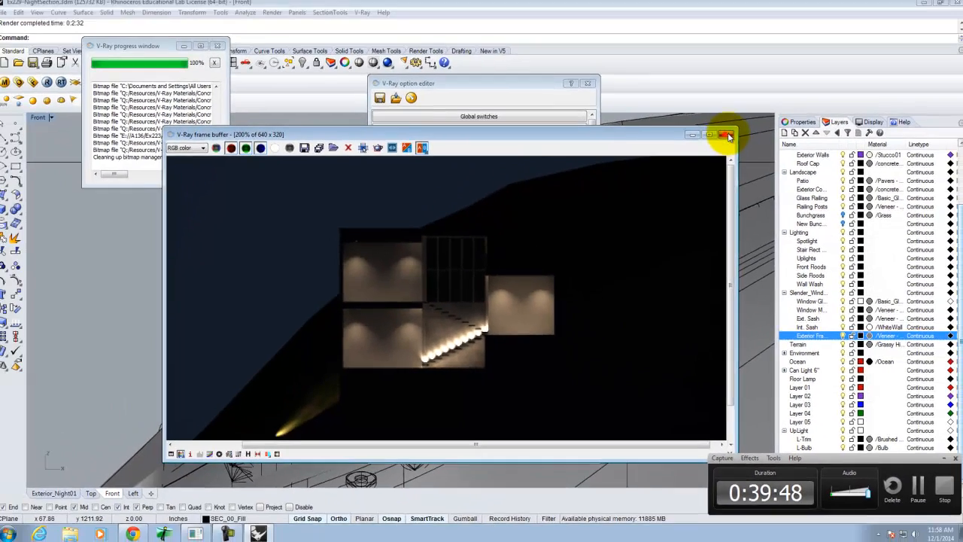
click(780, 22)
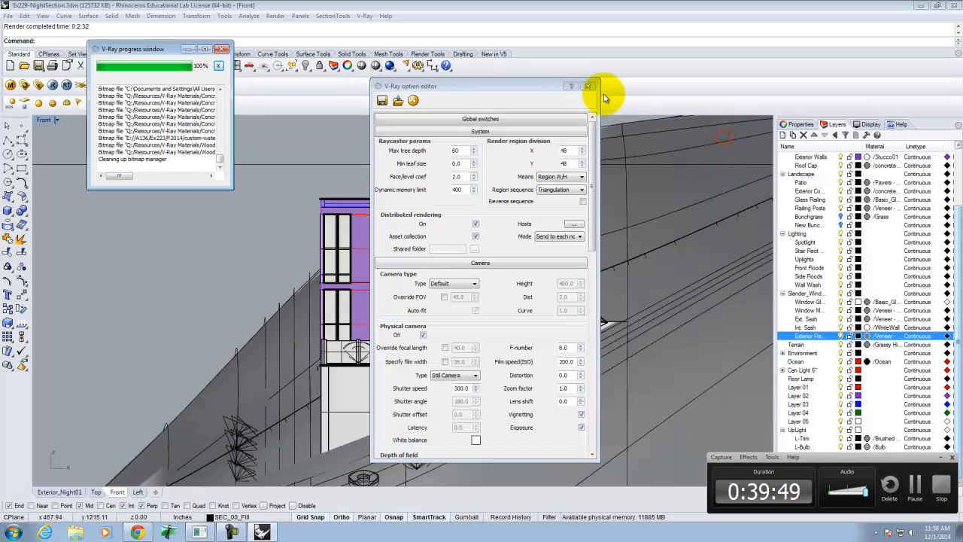
click(587, 85)
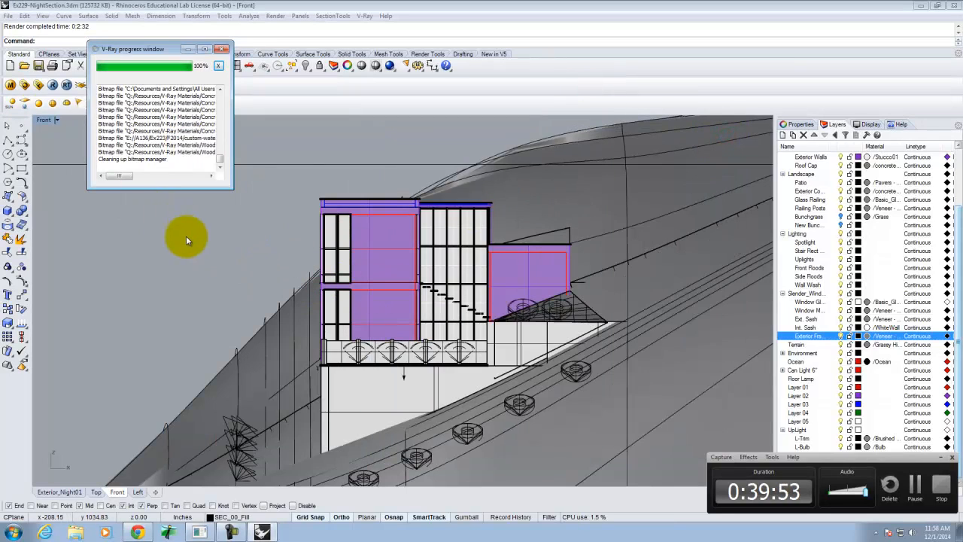
- Maximize the Exterior_Night01 perspective viewport and frame the house and its hillside lights from a low, more distant angle
click(47, 119)
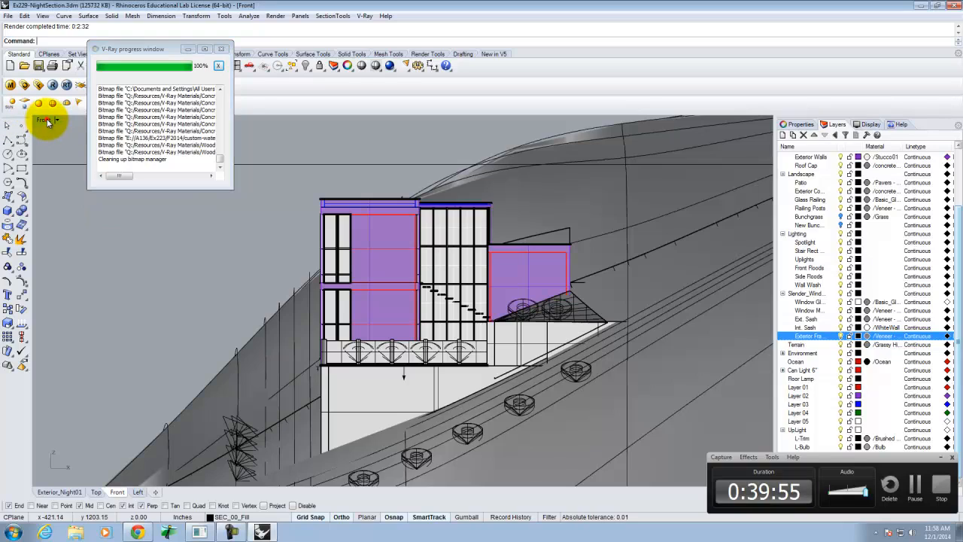
double_click(47, 120)
click(423, 119)
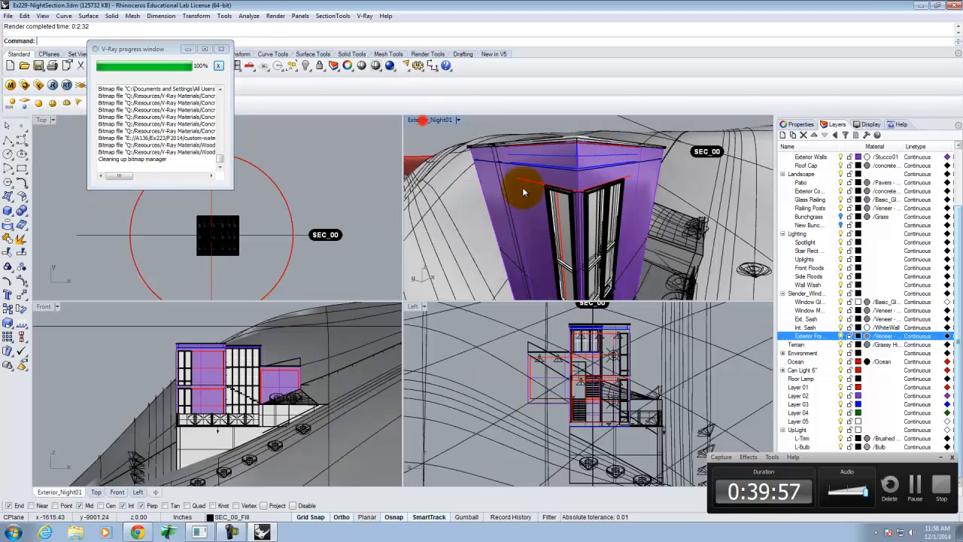
scroll(498, 249, down, 15)
right_drag(540, 295, 505, 247)
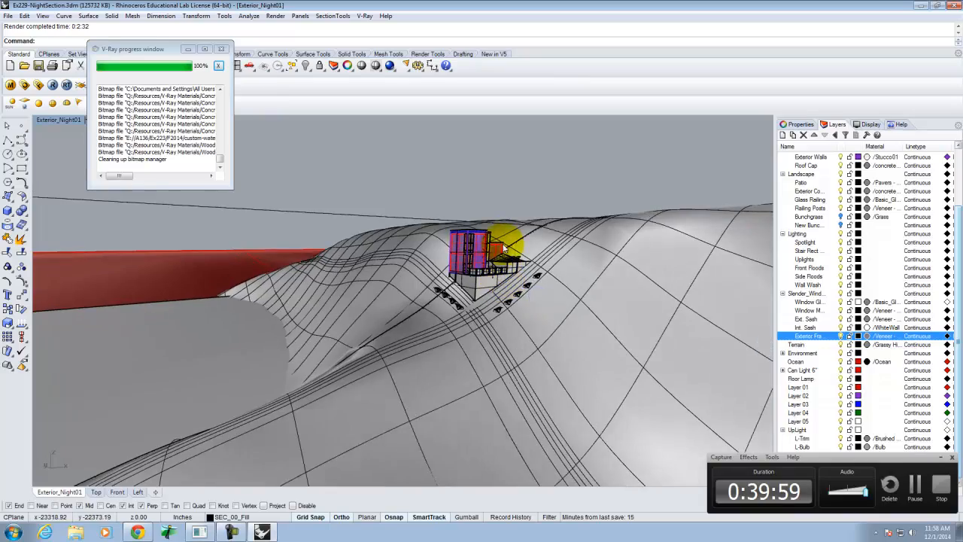
scroll(516, 280, up, 11)
right_drag(520, 286, 525, 282)
scroll(508, 324, down, 10)
right_drag(509, 323, 503, 311)
scroll(491, 280, up, 3)
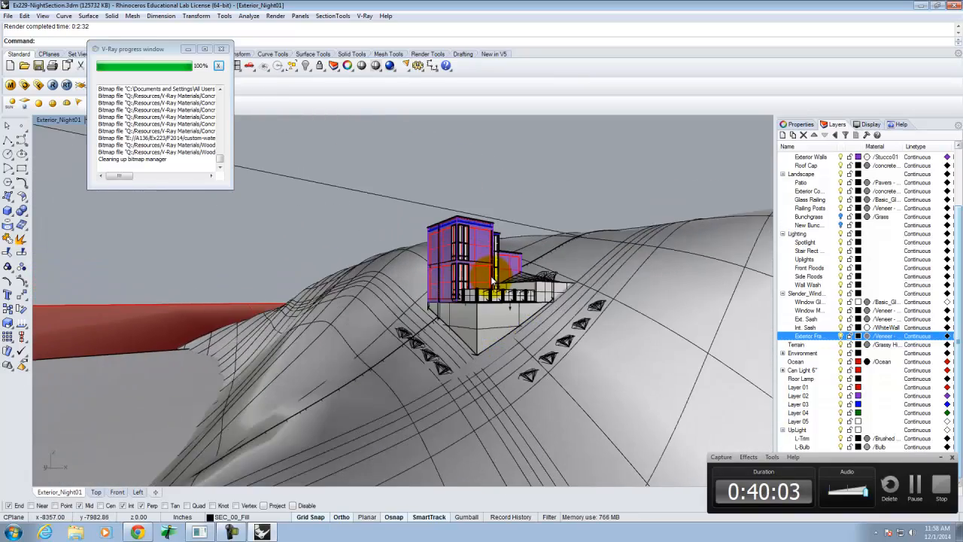
scroll(493, 280, up, 2)
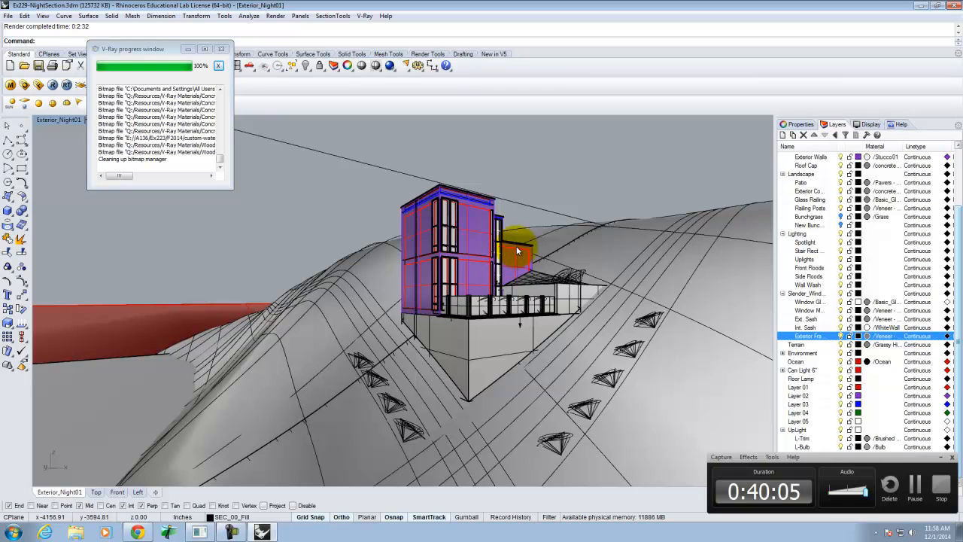
scroll(516, 247, up, 2)
scroll(516, 246, down, 3)
scroll(516, 247, up, 4)
scroll(516, 246, down, 3)
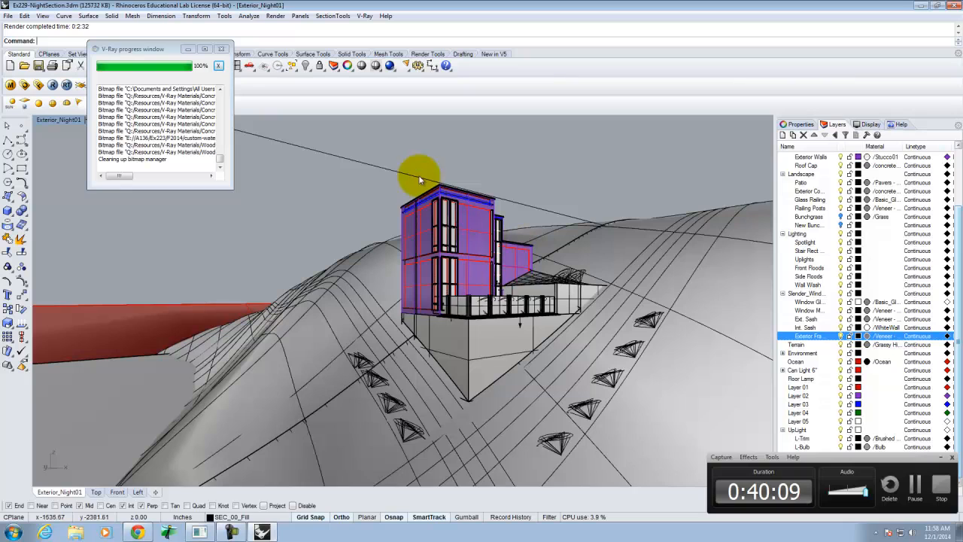
key(Return)
drag(365, 145, 616, 409)
right_drag(379, 375, 386, 372)
scroll(373, 376, up, 2)
scroll(367, 373, down, 2)
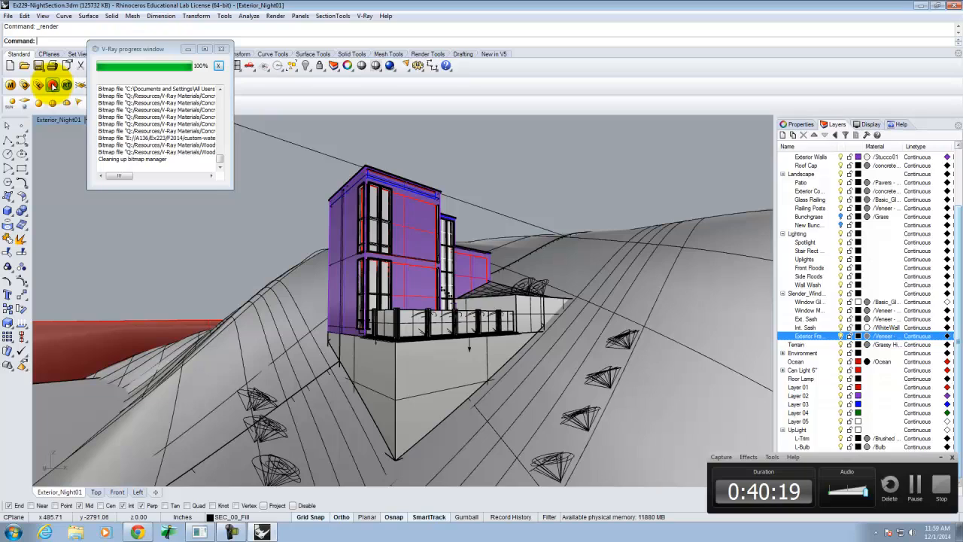
- Render the reframed Exterior_Night01 perspective with V-Ray
click(53, 84)
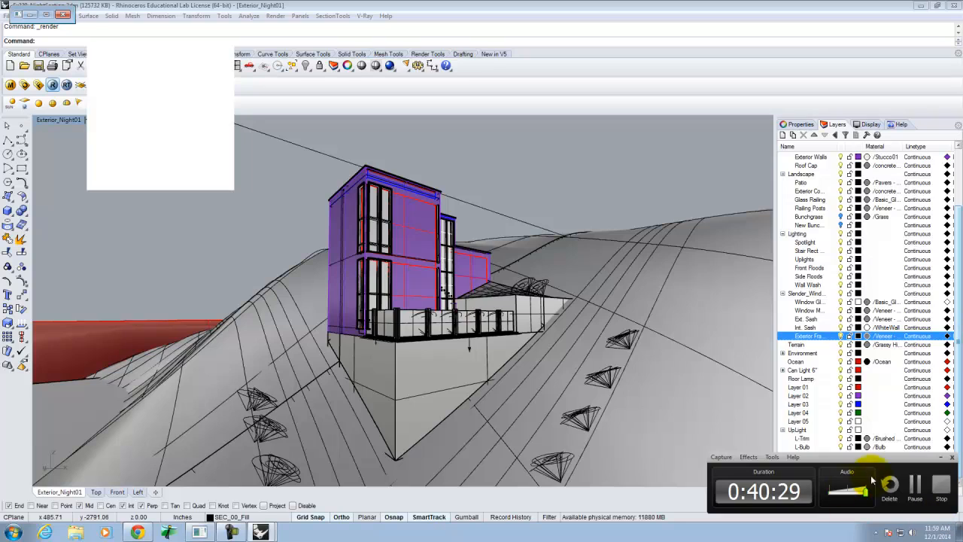
click(916, 486)
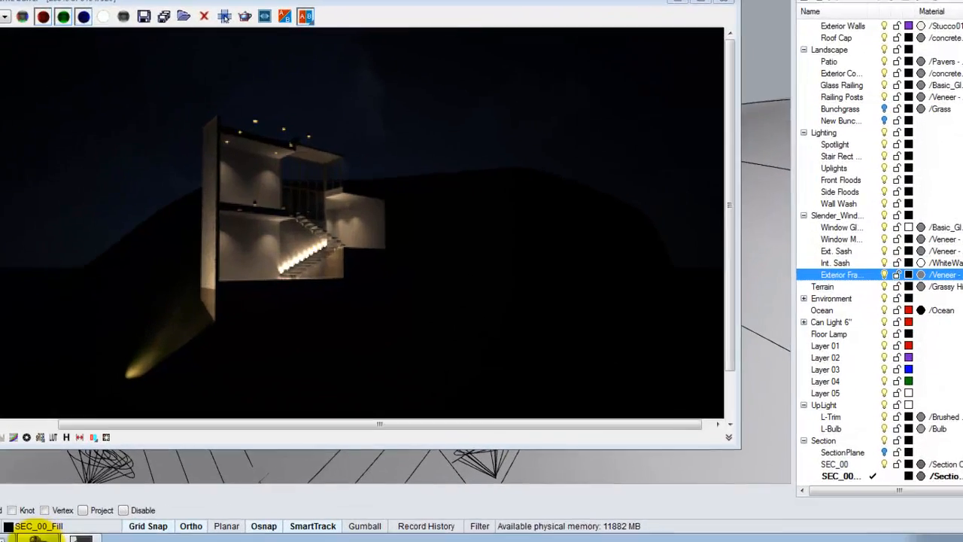
click(37, 539)
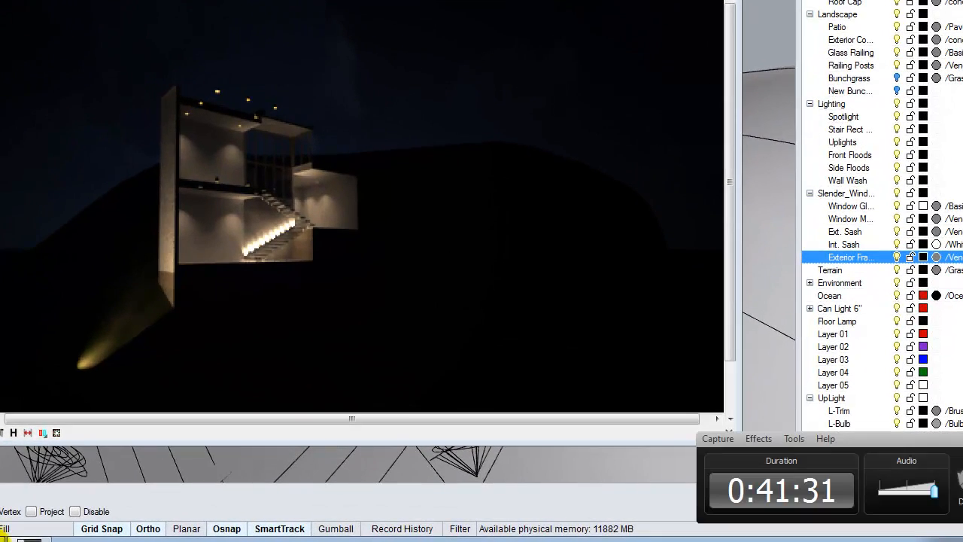